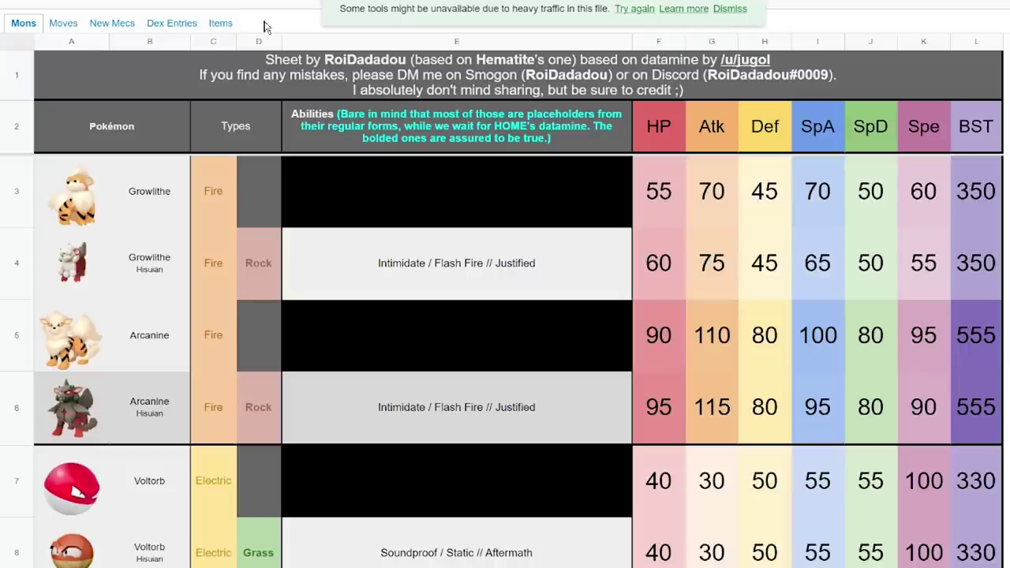
# Step: Look through the datamine spreadsheet's Moves, New Mecs, Dex Entries and Items sheets, and return to the Mons sheet
pyautogui.click(71, 23)
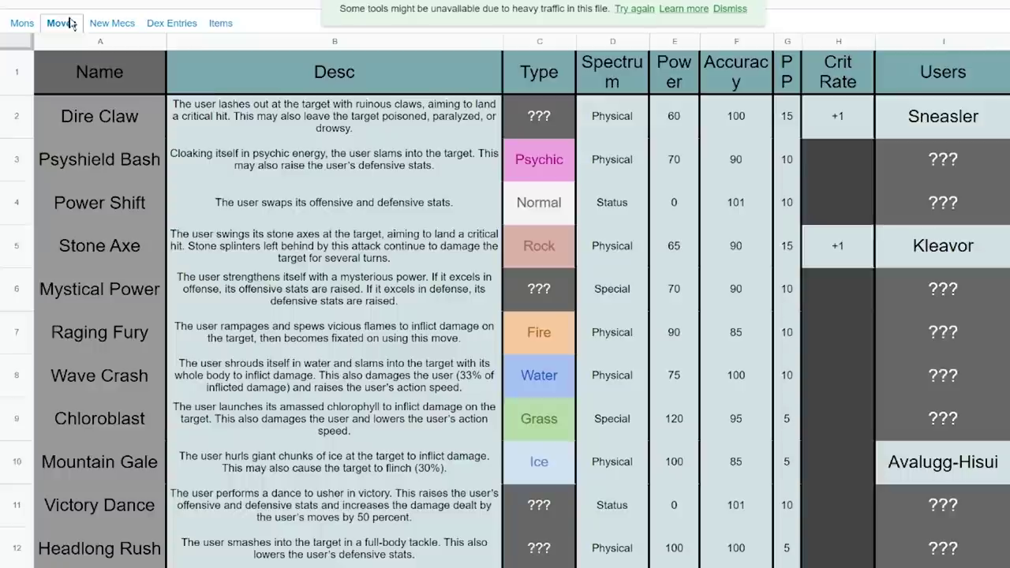
pyautogui.click(112, 26)
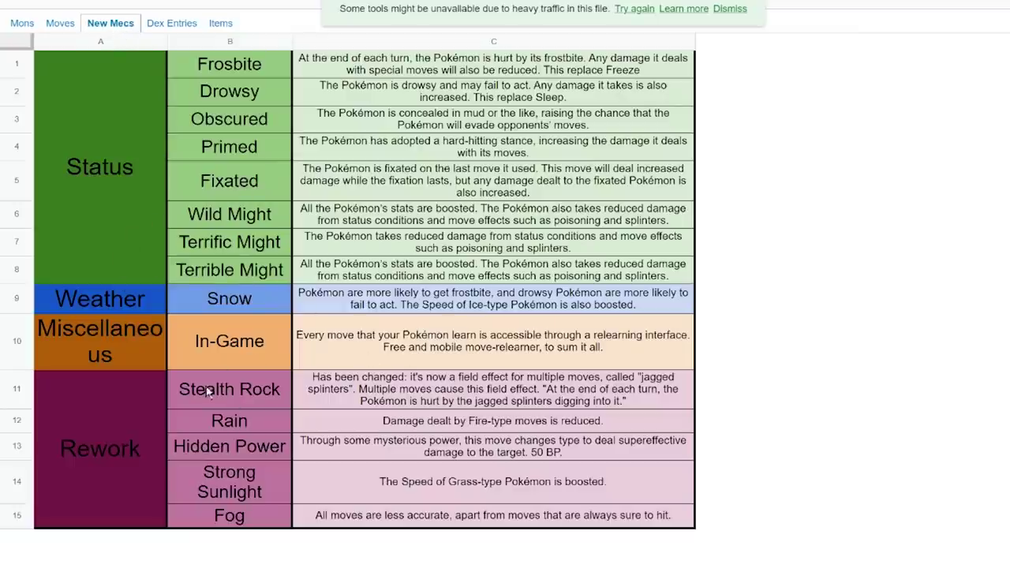
pyautogui.click(171, 24)
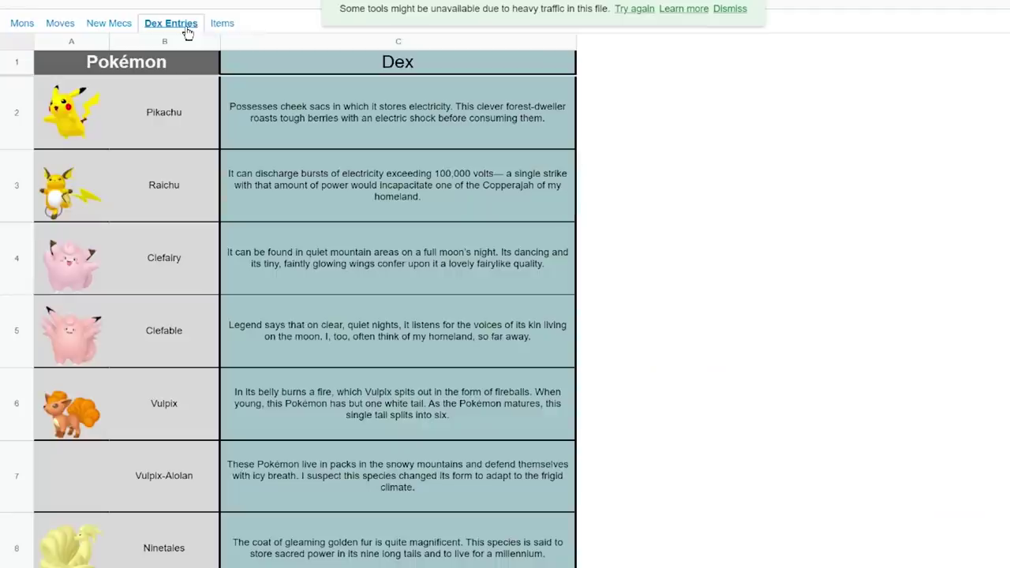
pyautogui.click(228, 28)
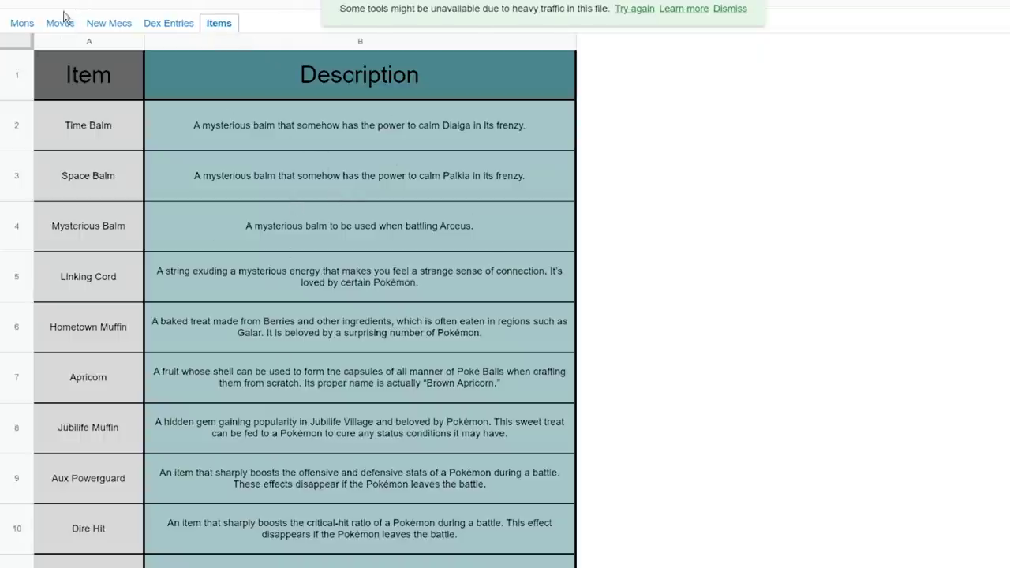
pyautogui.click(21, 23)
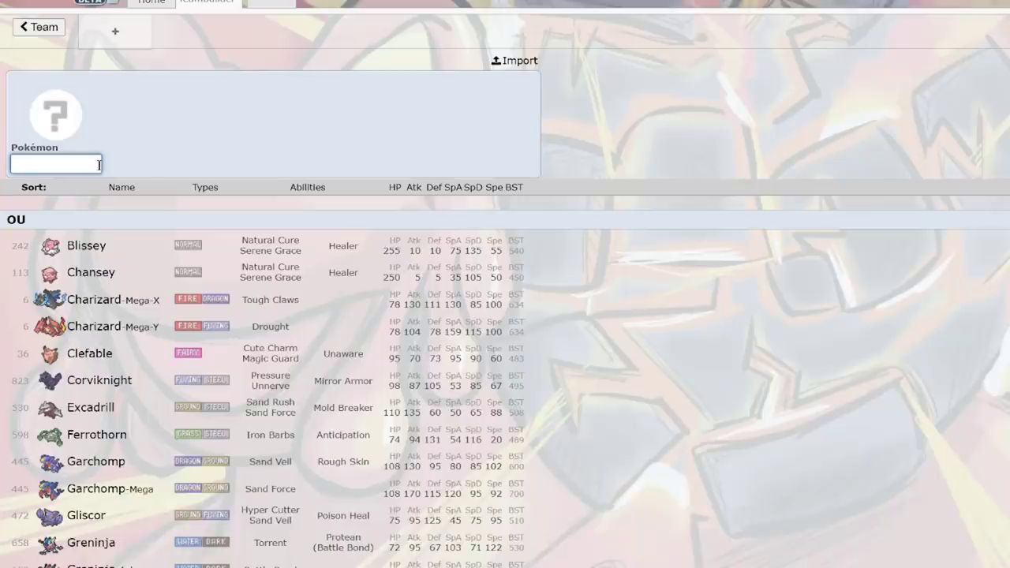
# Step: Switch to the Showdown teambuilder, add Arcanine to the team and open its stats
pyautogui.write('arca')
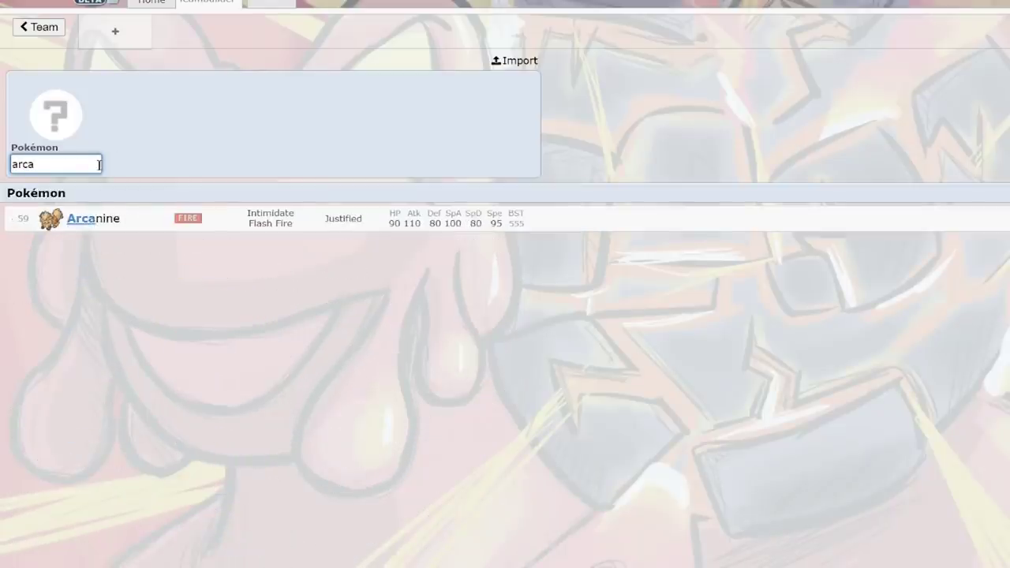
pyautogui.click(368, 221)
pyautogui.click(452, 154)
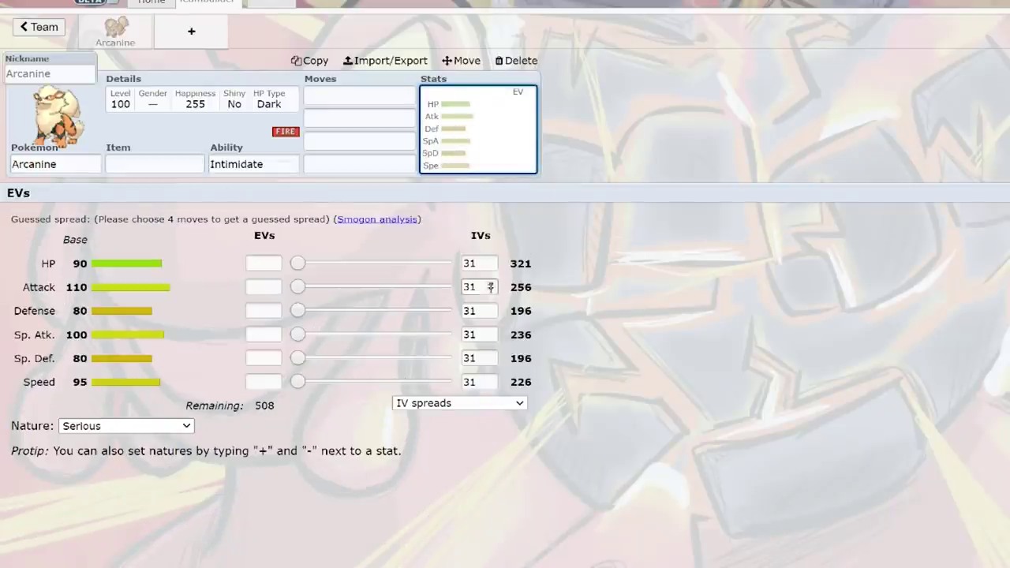
# Step: Add Garchomp-Mega as the second team member and open its stats
pyautogui.click(211, 37)
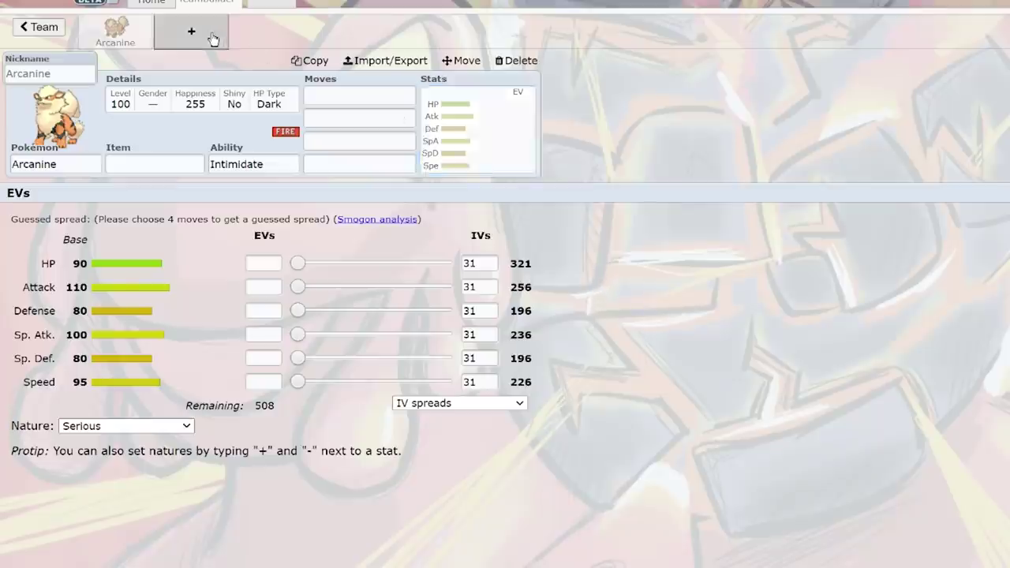
pyautogui.write('115')
pyautogui.press('BackSpace')
pyautogui.press('BackSpace')
pyautogui.press('BackSpace')
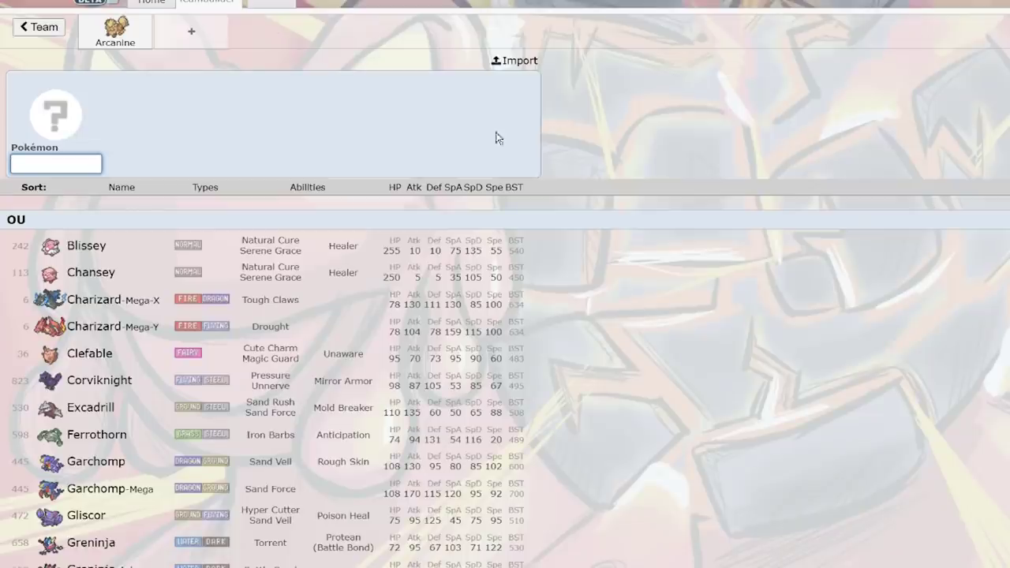
pyautogui.click(366, 486)
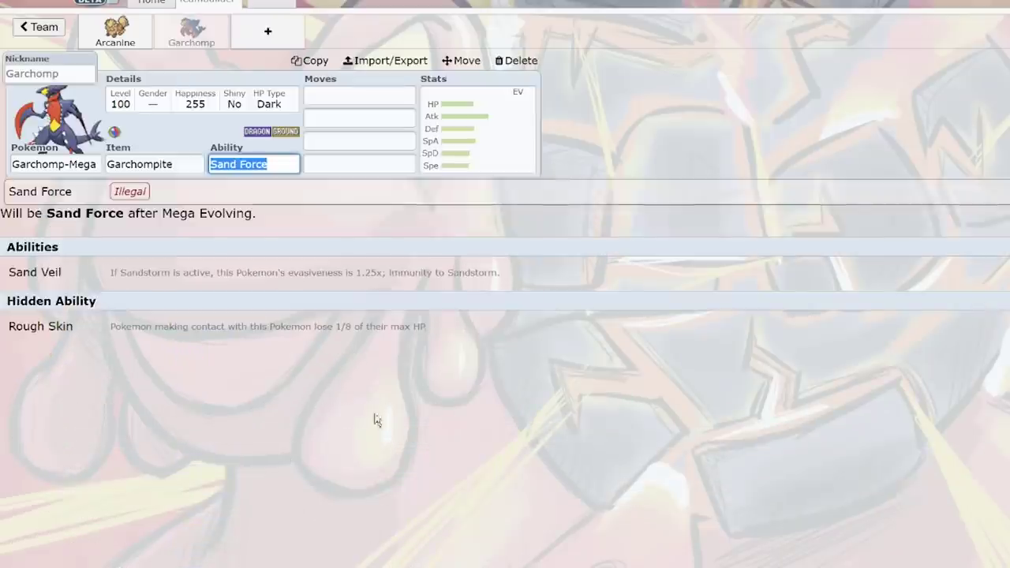
pyautogui.click(452, 156)
# Step: Give Garchomp-Mega 252 Defense EVs and the Impish nature
pyautogui.moveTo(298, 314); pyautogui.dragTo(444, 311)
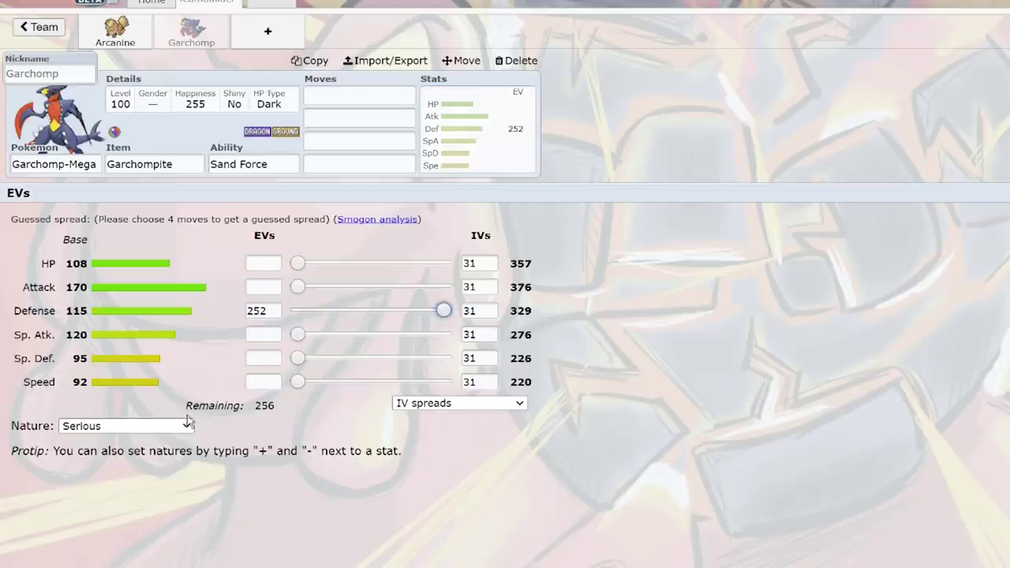
pyautogui.scroll(-1, 162, 422)
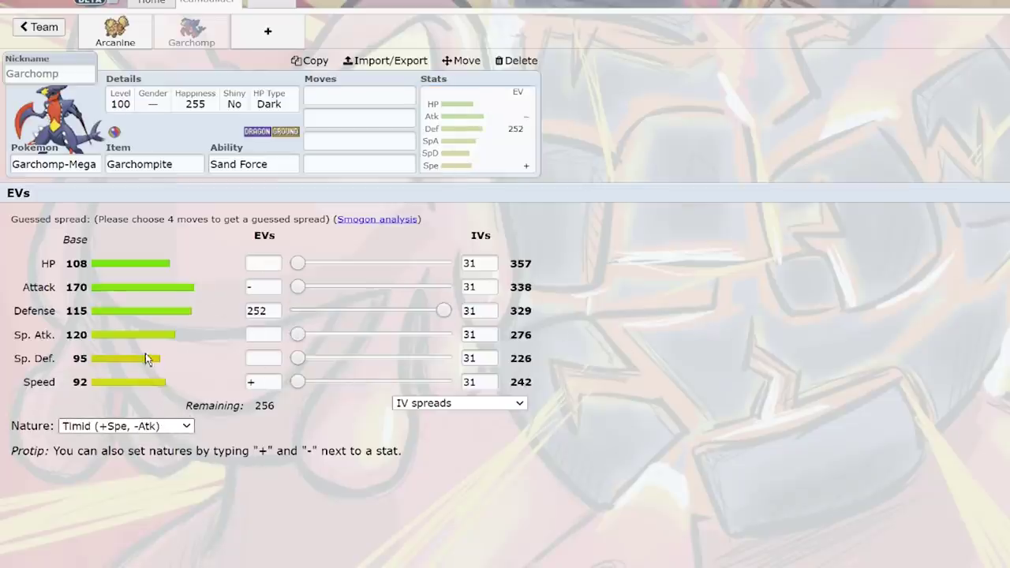
pyautogui.press('i')
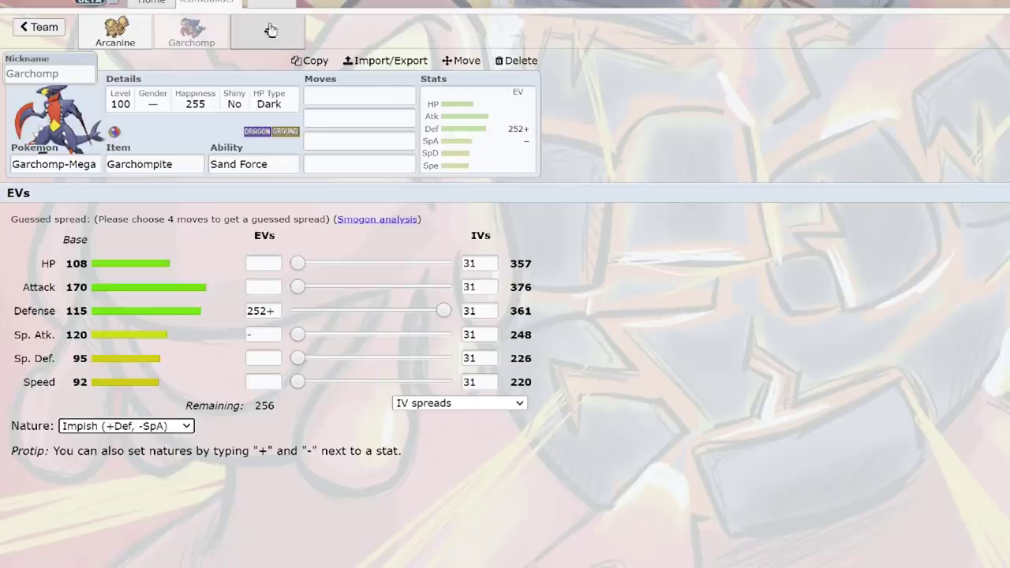
# Step: Give Arcanine the Adamant nature and 252 Attack EVs
pyautogui.click(131, 43)
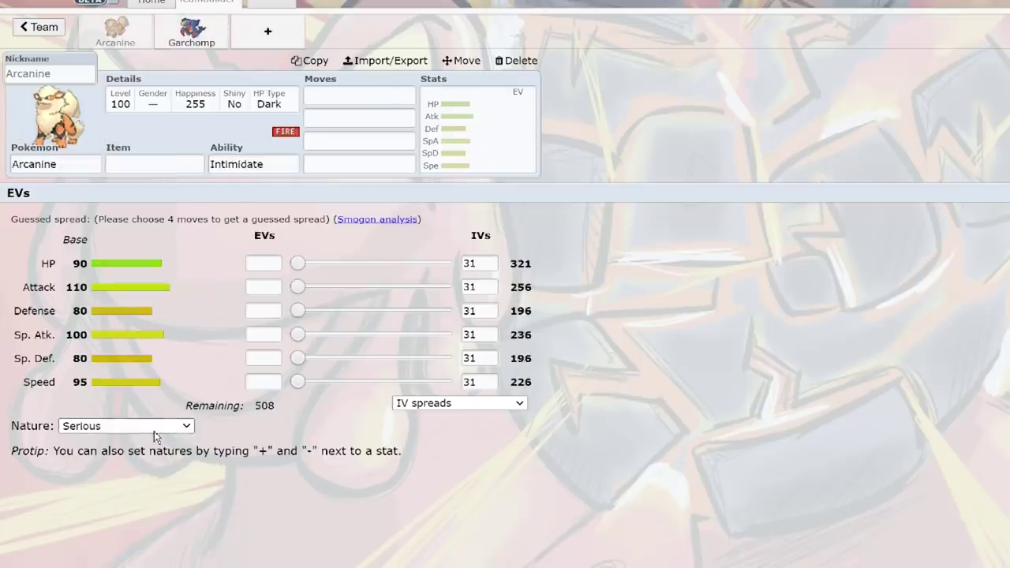
pyautogui.press('a')
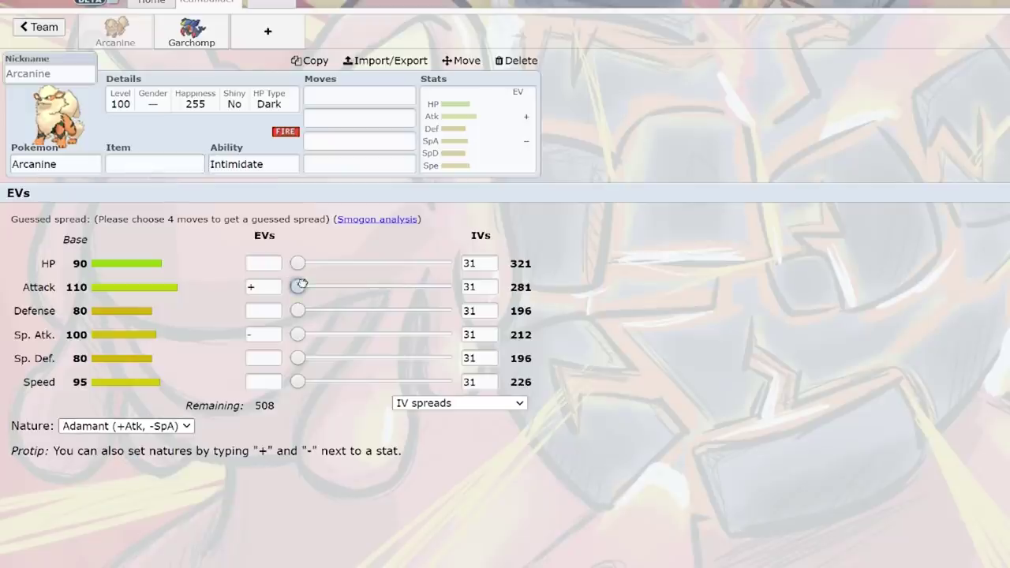
pyautogui.moveTo(298, 286); pyautogui.dragTo(613, 322)
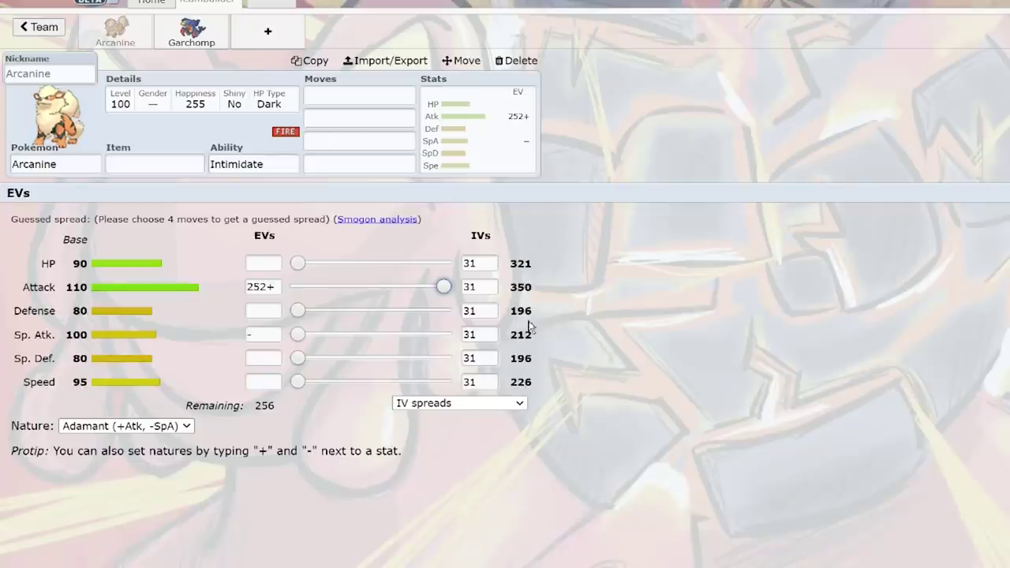
# Step: Browse the OU Pokémon list from the Garchomp slot, check Garchomp-Mega's stats again and return to Arcanine
pyautogui.click(215, 41)
pyautogui.click(60, 163)
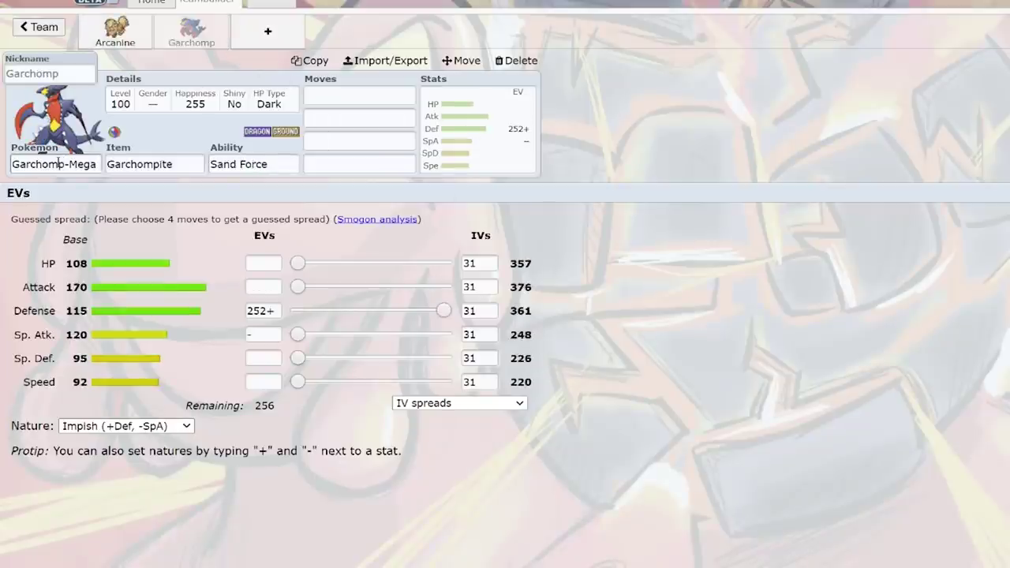
pyautogui.scroll(-10, 130, 240)
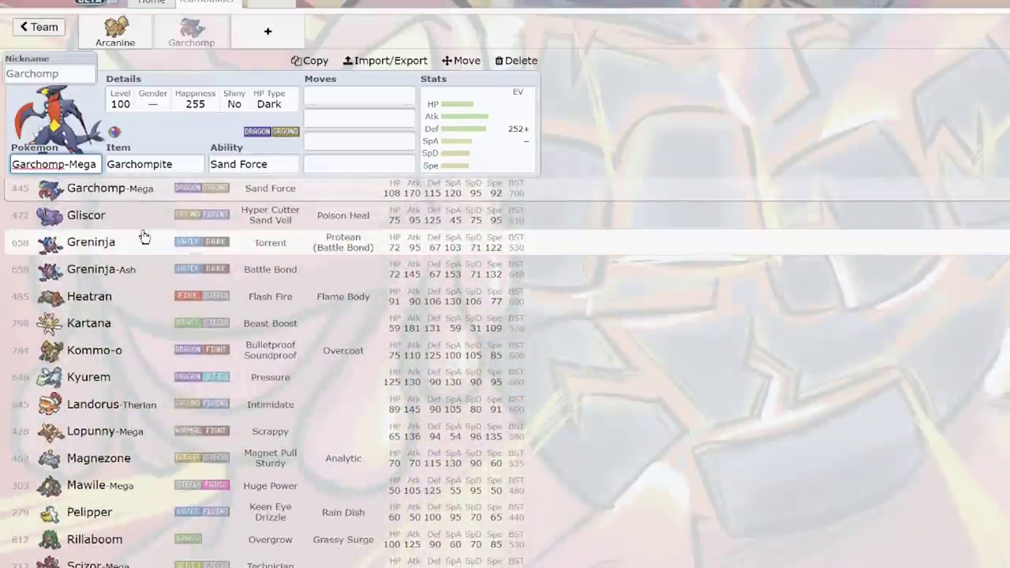
pyautogui.scroll(-3, 157, 245)
pyautogui.click(468, 138)
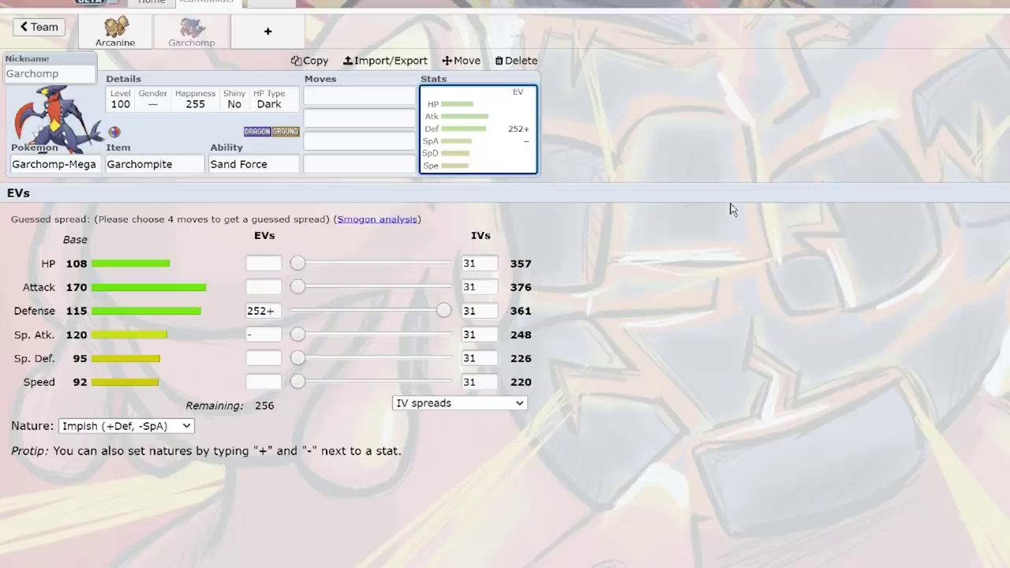
pyautogui.click(126, 36)
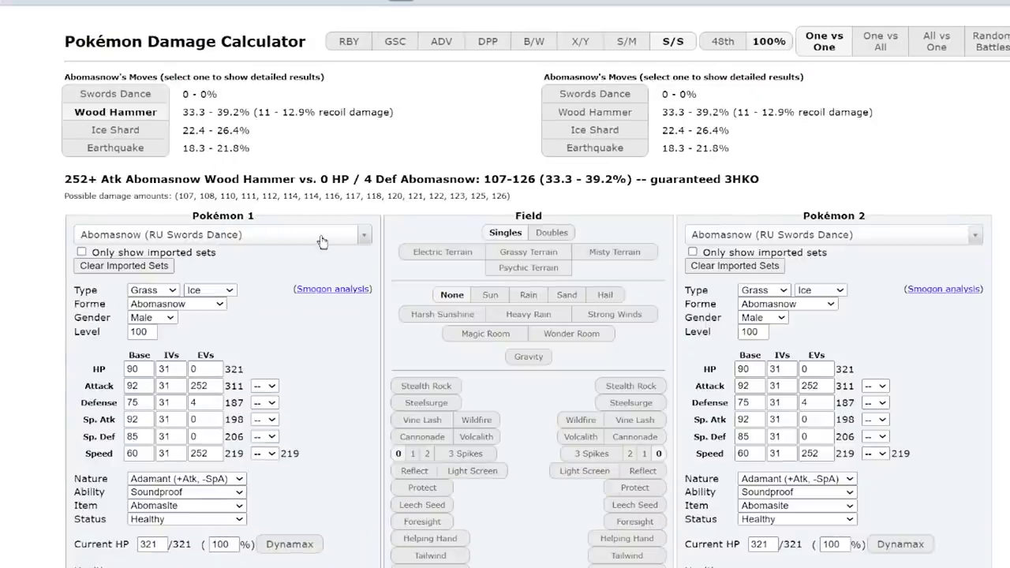
# Step: Switch to the Pokémon Damage Calculator and search for Arcanine as Pokémon 1
pyautogui.click(322, 238)
pyautogui.write('arcanine')
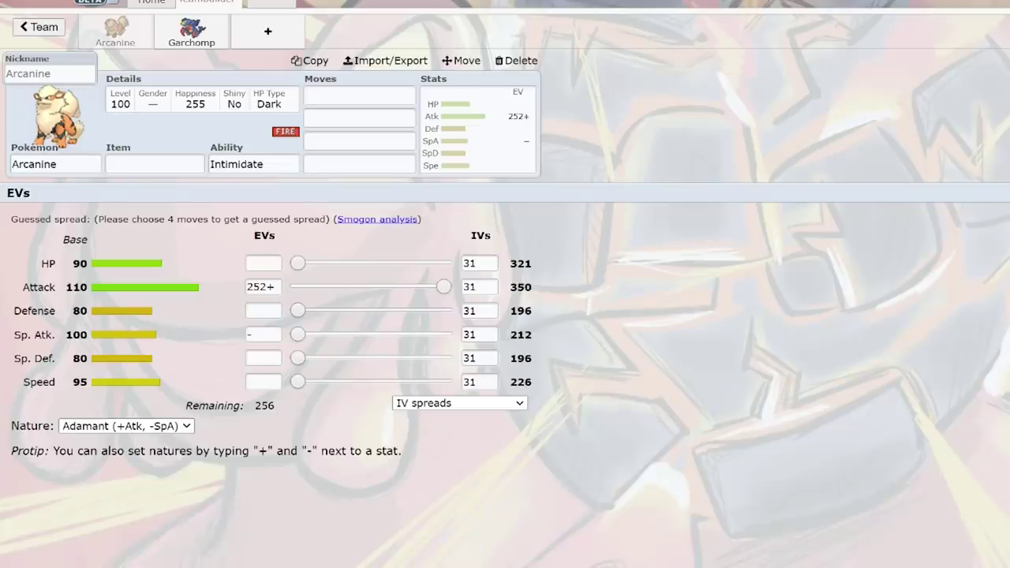
pyautogui.click(191, 32)
pyautogui.click(57, 166)
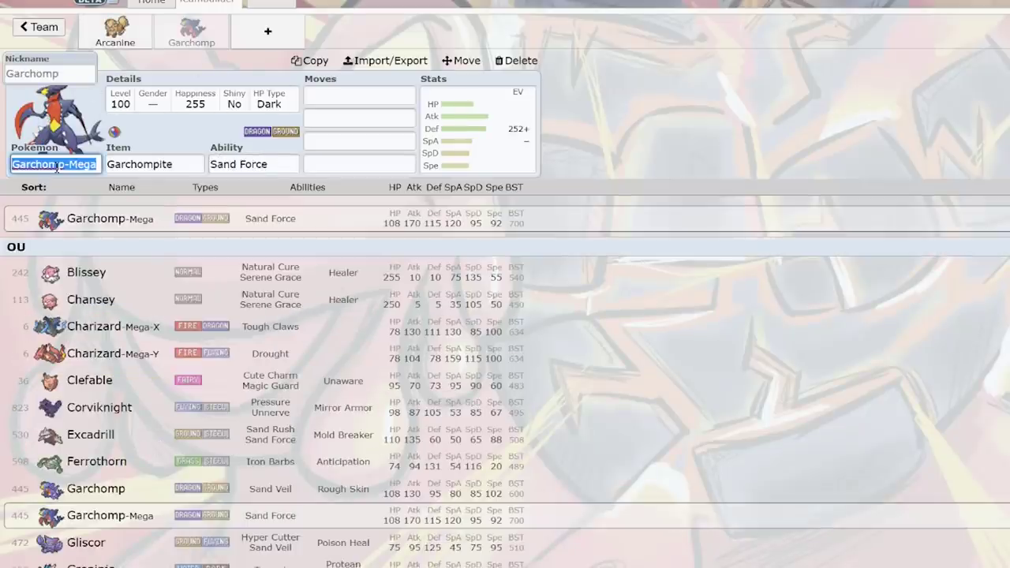
pyautogui.write('90')
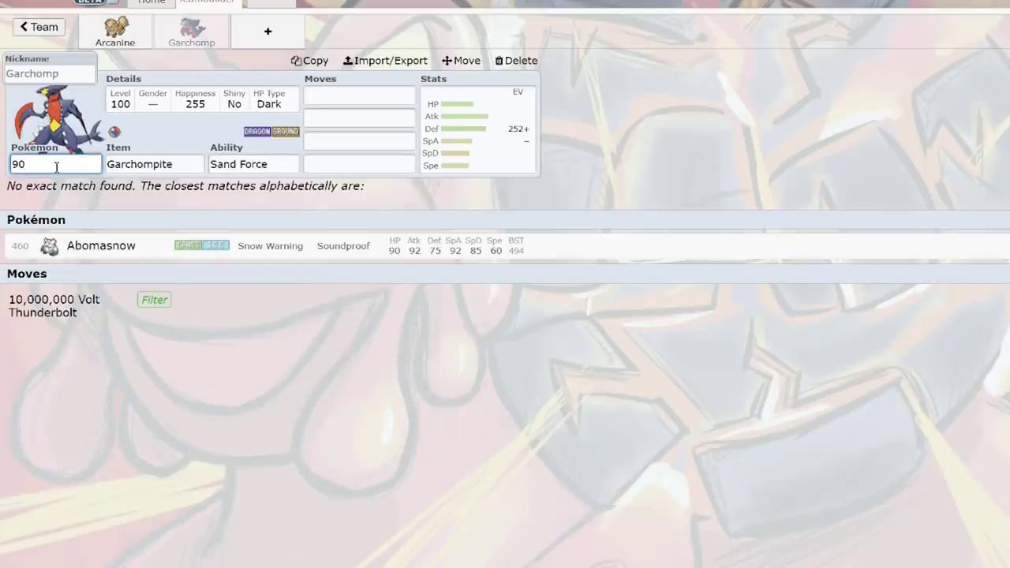
pyautogui.click(428, 133)
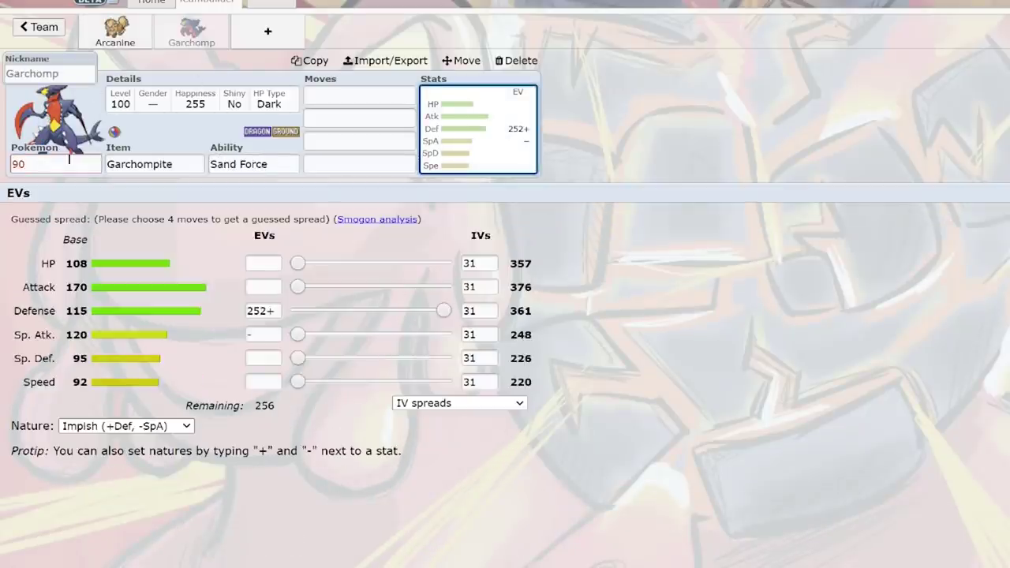
# Step: Replace Garchomp-Mega in the teambuilder's second slot with Landorus-Therian and open its stats
pyautogui.click(76, 161)
pyautogui.write('lan')
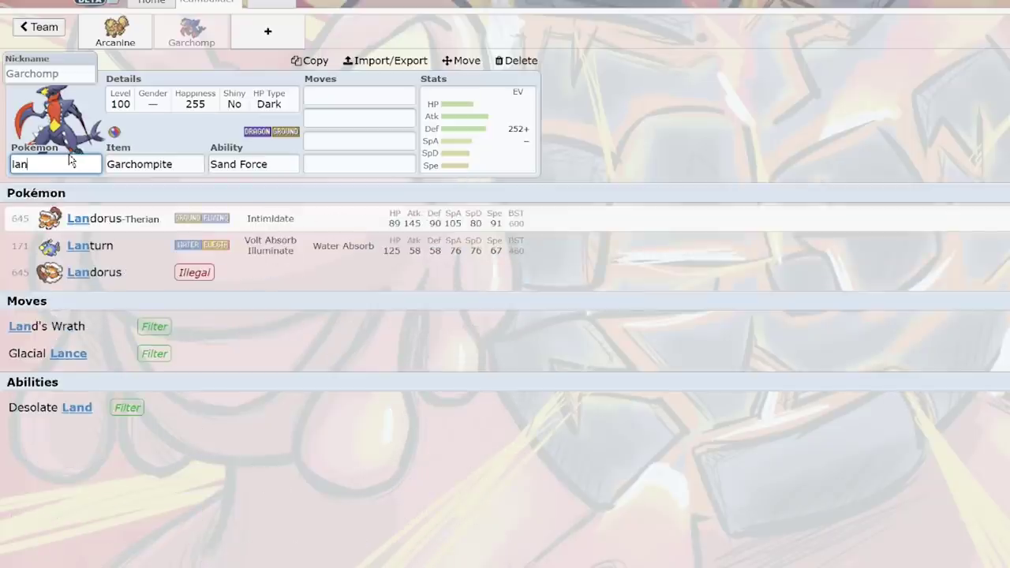
pyautogui.click(427, 215)
pyautogui.click(462, 164)
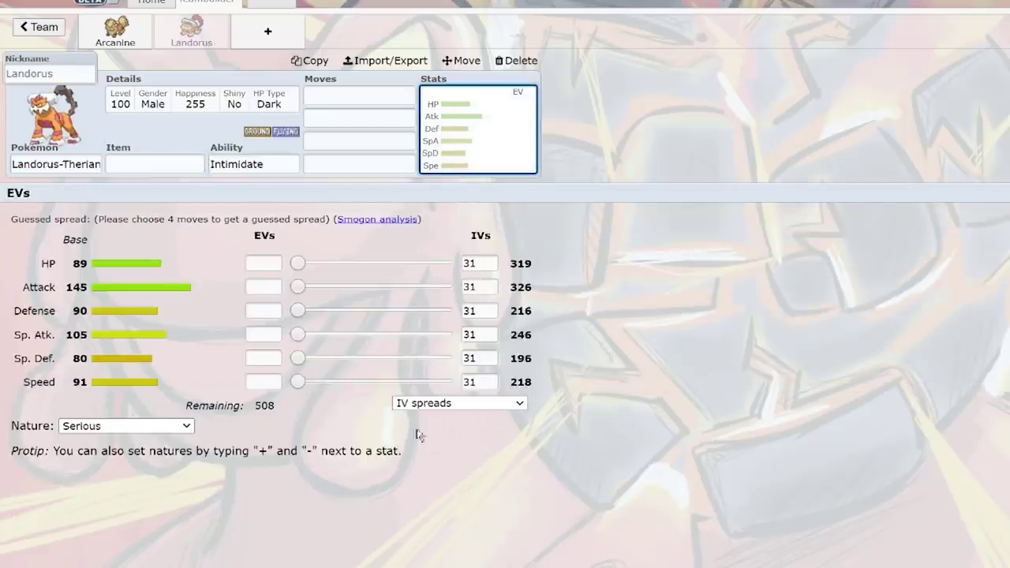
# Step: Give Landorus-Therian 252 Speed EVs and the Jolly nature
pyautogui.moveTo(297, 382); pyautogui.dragTo(638, 386)
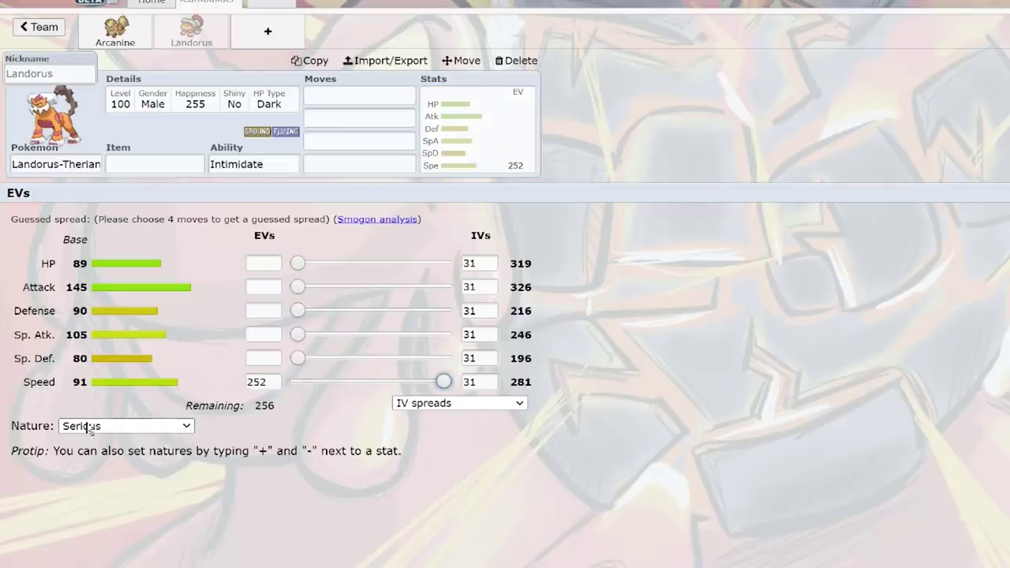
pyautogui.click(114, 426)
pyautogui.press('j')
pyautogui.press('Return')
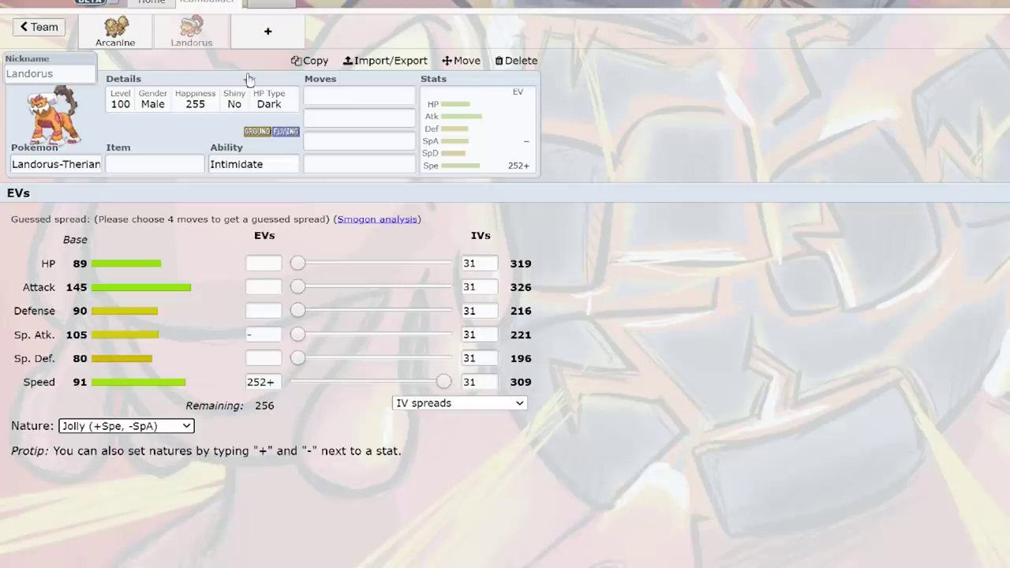
# Step: Replace Landorus-Therian with Excadrill and open its stats
pyautogui.click(84, 163)
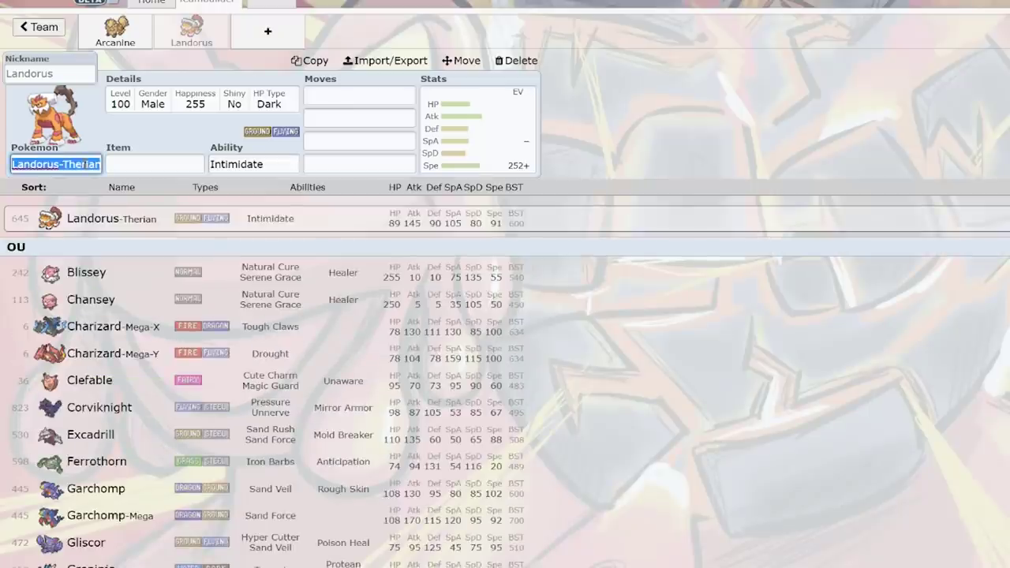
pyautogui.write('ex')
pyautogui.click(563, 223)
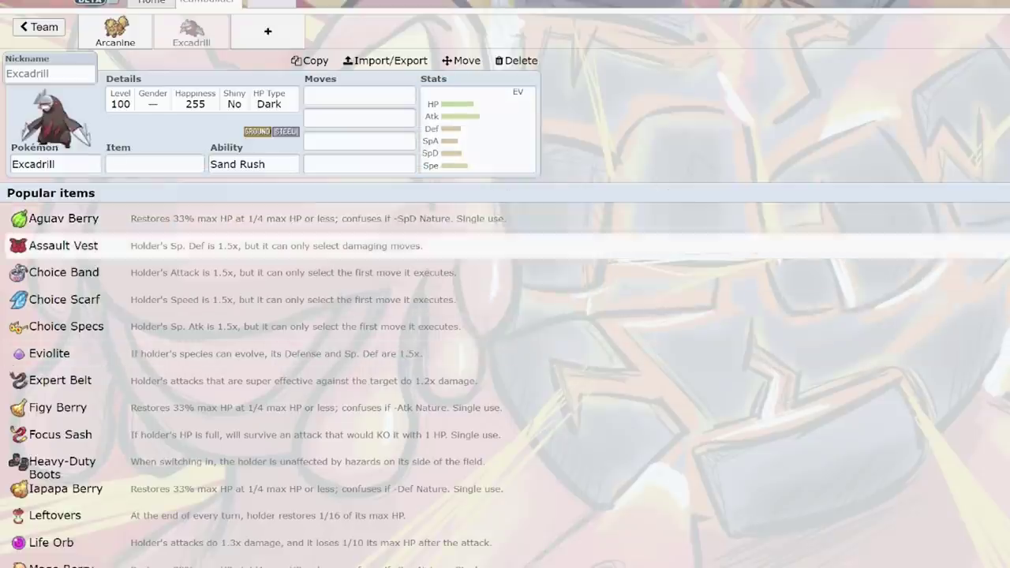
pyautogui.click(444, 126)
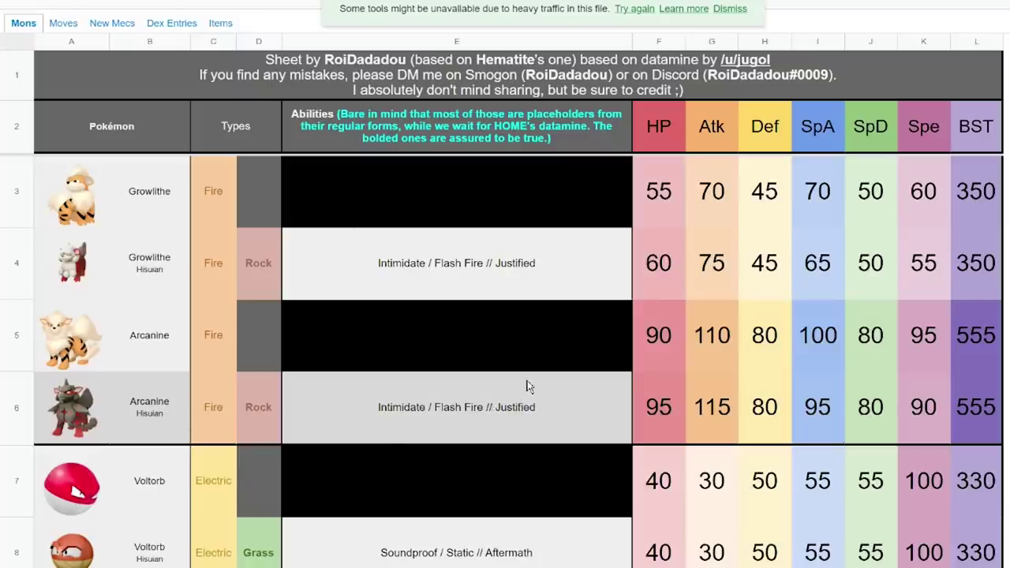
# Step: Switch to the datamine spreadsheet and examine the types, abilities and base stats of Hisuian Voltorb and Electrode
pyautogui.scroll(-1, 546, 374)
pyautogui.scroll(-4, 546, 374)
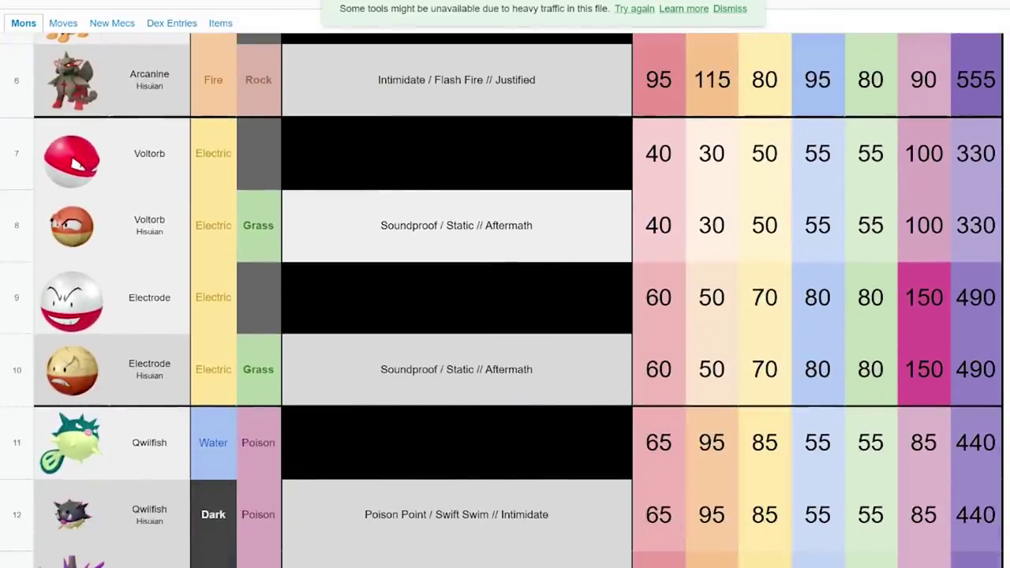
pyautogui.scroll(1, 899, 352)
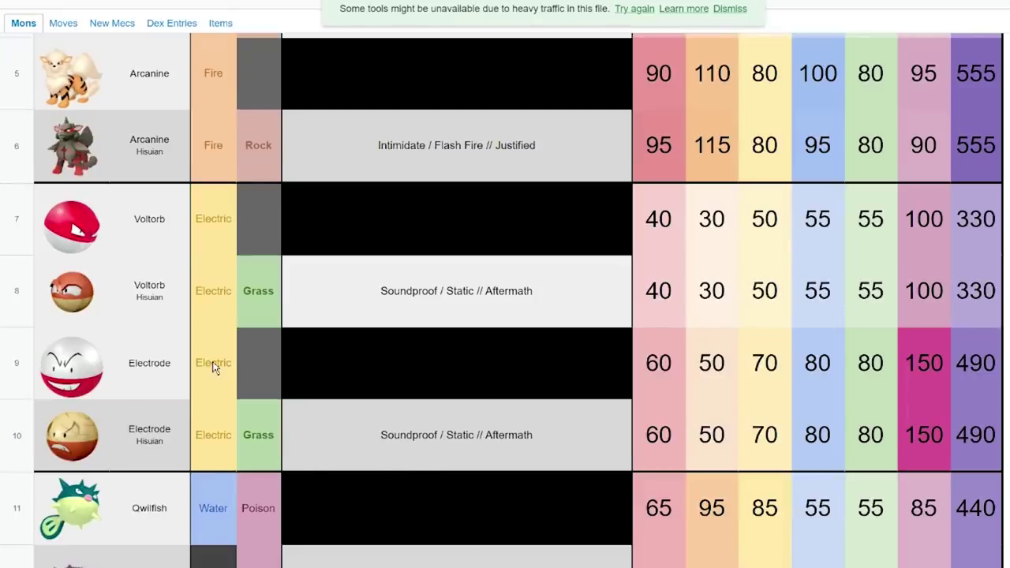
pyautogui.scroll(-1, 217, 403)
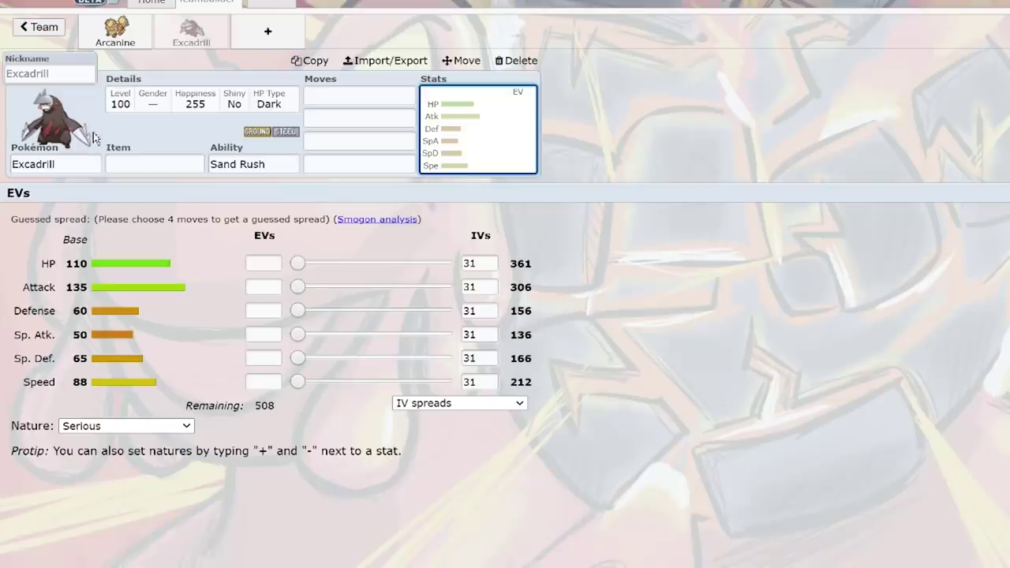
# Step: Replace Excadrill with Rotom-Mow in the teambuilder's second slot and browse its available moves
pyautogui.click(79, 165)
pyautogui.write('rotom')
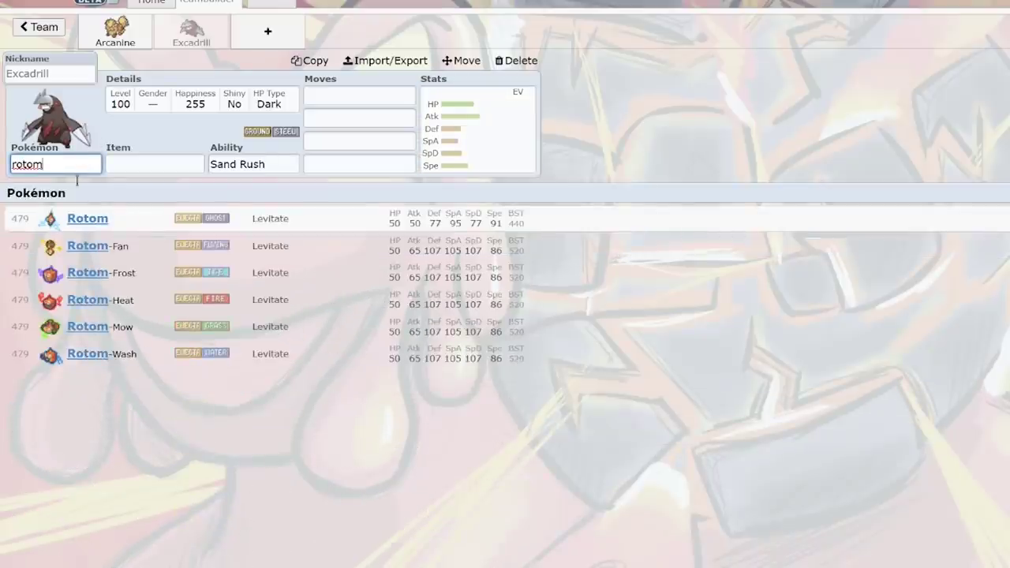
pyautogui.click(169, 323)
pyautogui.click(327, 138)
pyautogui.scroll(-2, 313, 324)
pyautogui.scroll(2, 313, 270)
pyautogui.scroll(-6, 308, 273)
# Step: Filter the Pokémon list by the Grass type and examine the types, abilities and base stats of its entries
pyautogui.click(55, 164)
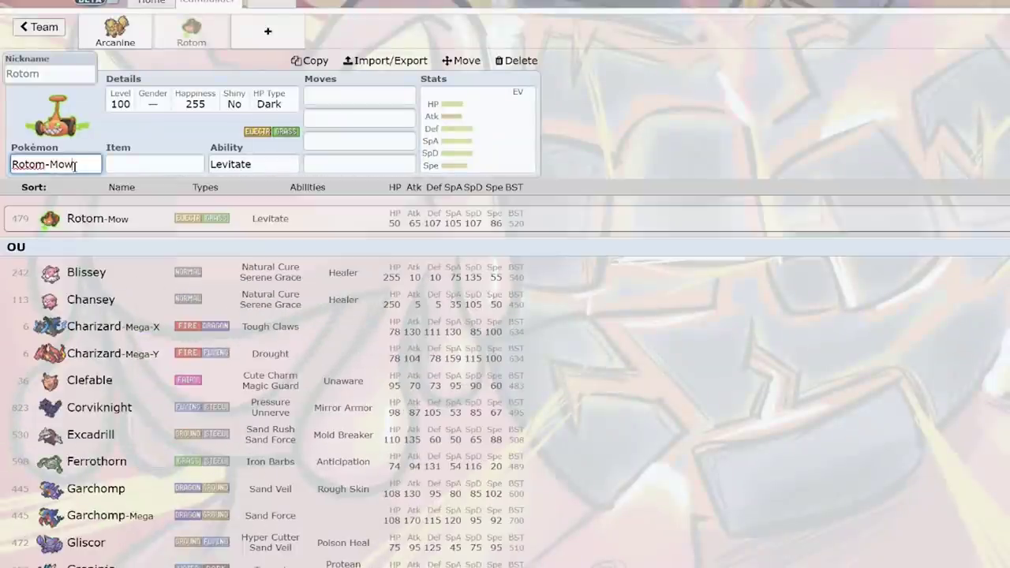
pyautogui.write('grass')
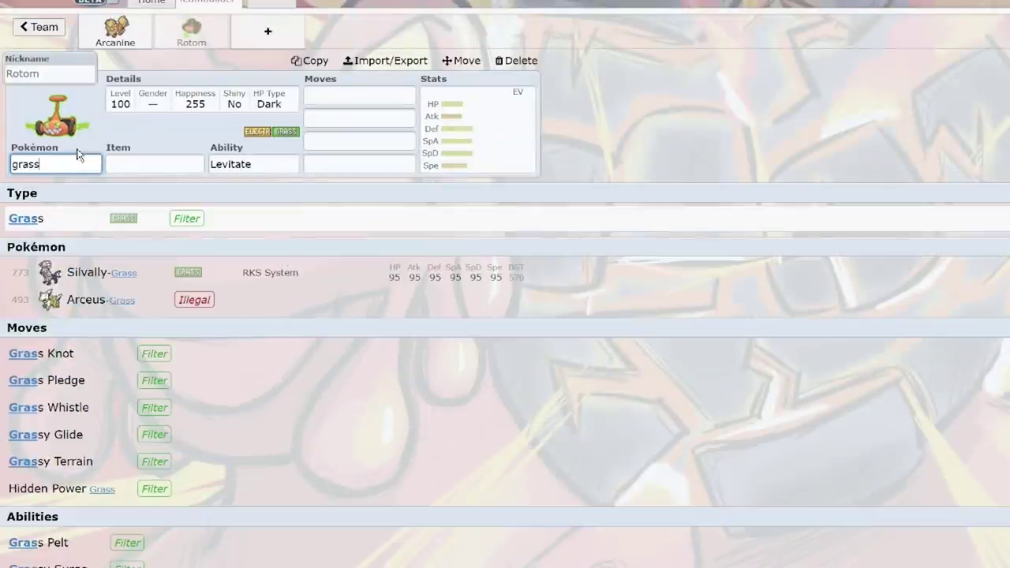
pyautogui.click(197, 219)
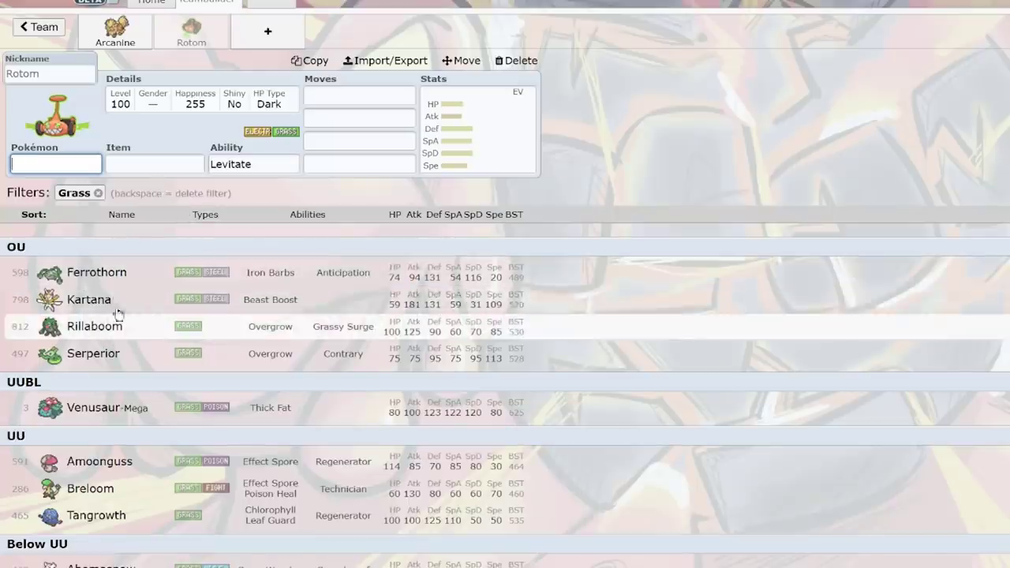
pyautogui.scroll(-2, 49, 385)
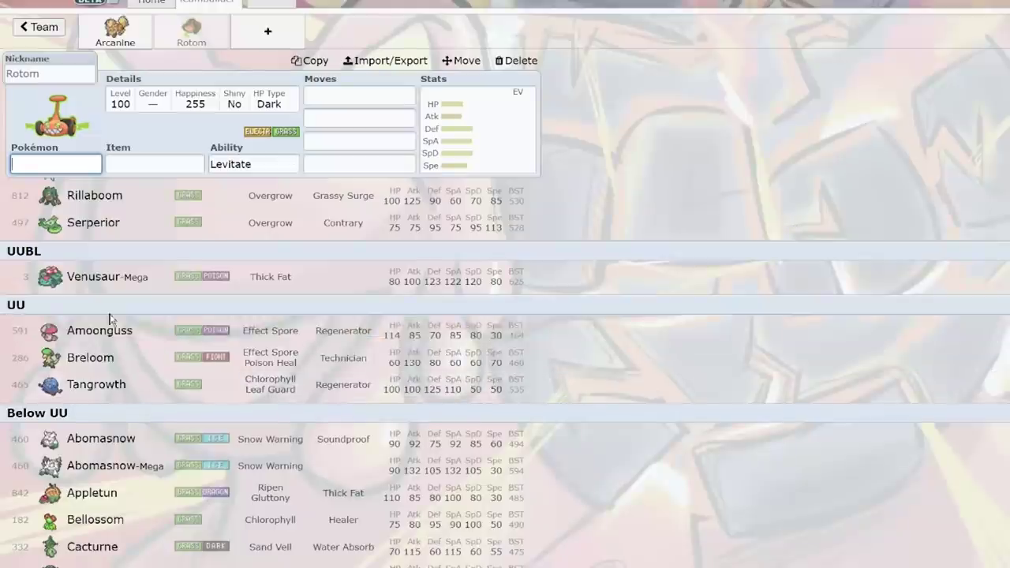
pyautogui.scroll(-2, 144, 332)
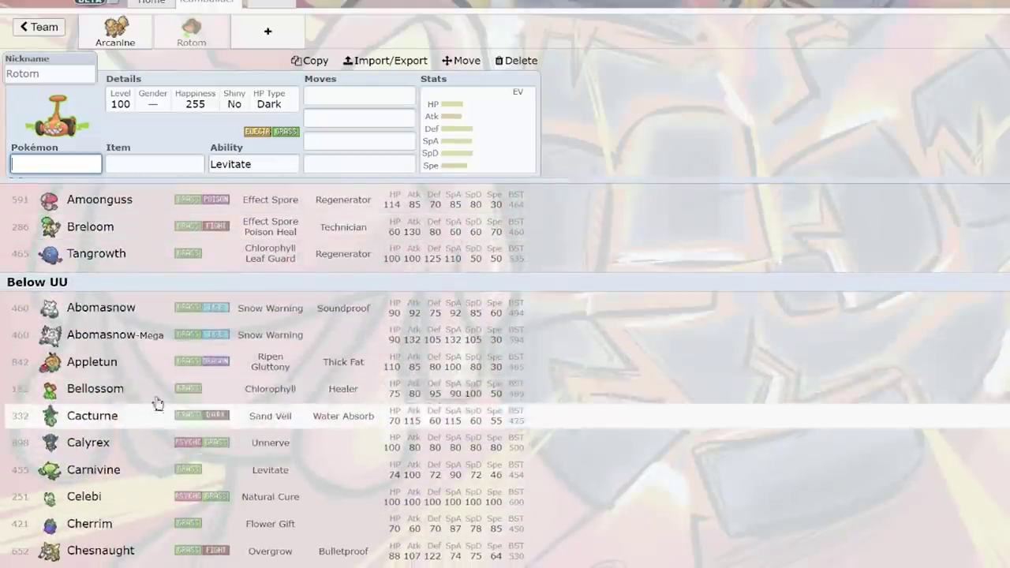
pyautogui.scroll(-3, 135, 451)
pyautogui.scroll(5, 145, 467)
pyautogui.scroll(3, 145, 468)
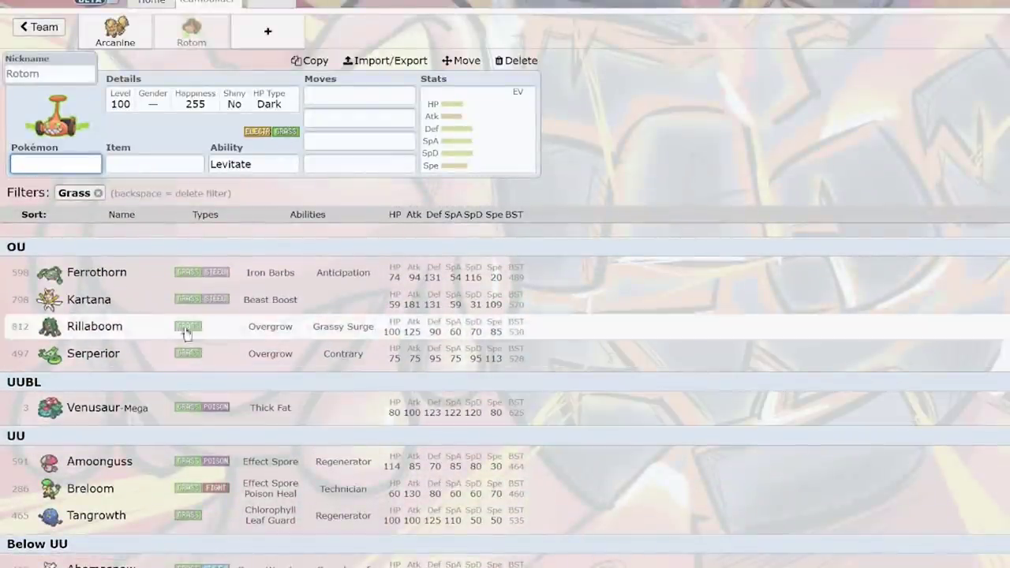
pyautogui.scroll(-8, 304, 308)
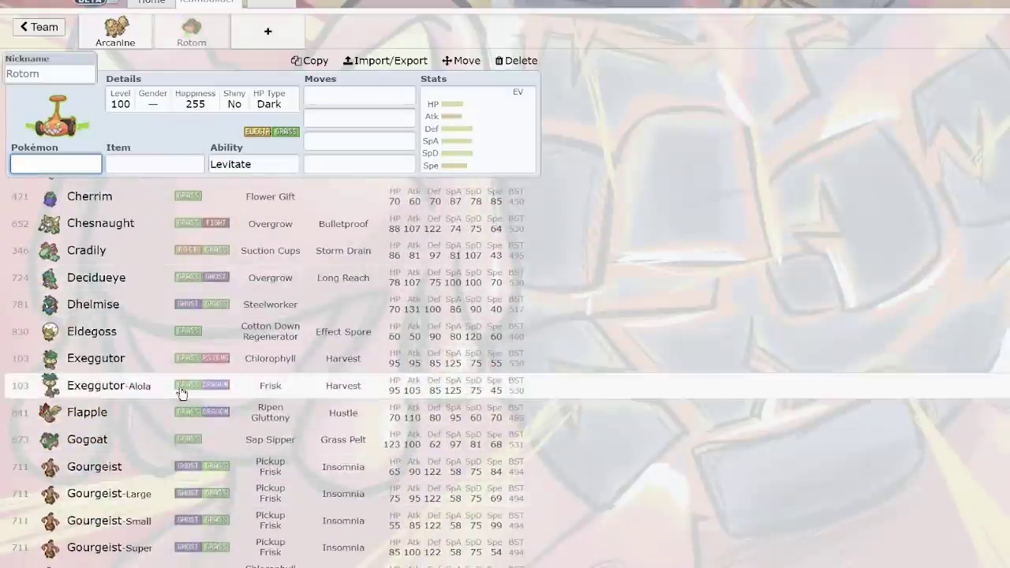
pyautogui.scroll(-3, 209, 386)
pyautogui.scroll(-7, 208, 381)
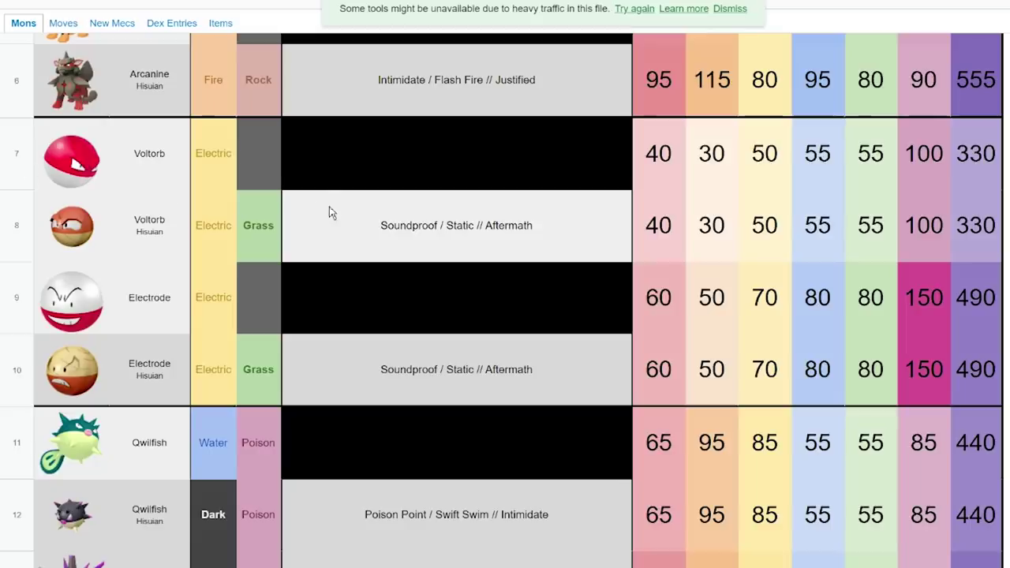
# Step: Switch to the datamine spreadsheet and examine the types, abilities and base stats of Hisuian Qwilfish and Overqwil
pyautogui.scroll(-1, 313, 248)
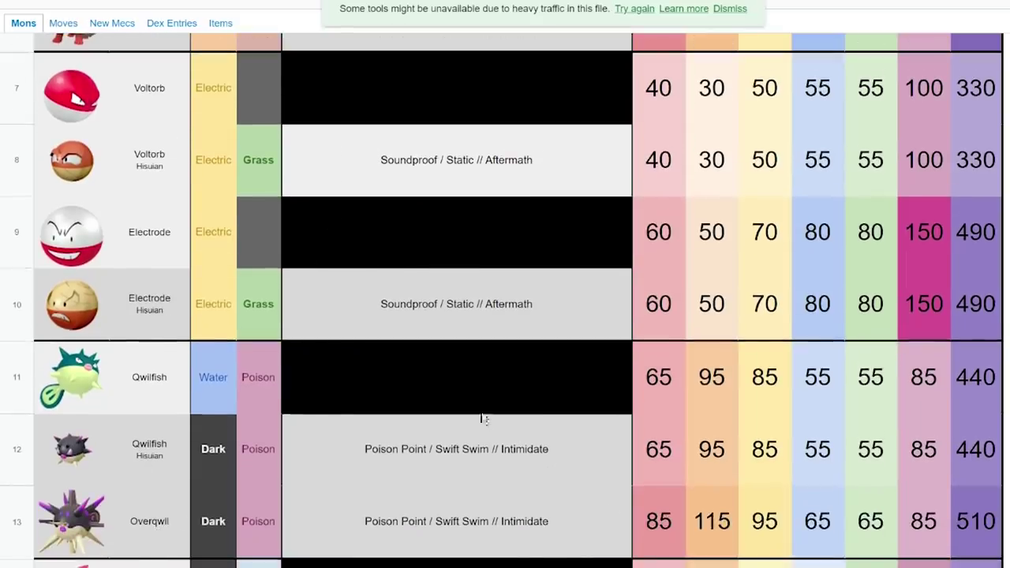
pyautogui.scroll(-1, 511, 473)
pyautogui.scroll(-1, 511, 482)
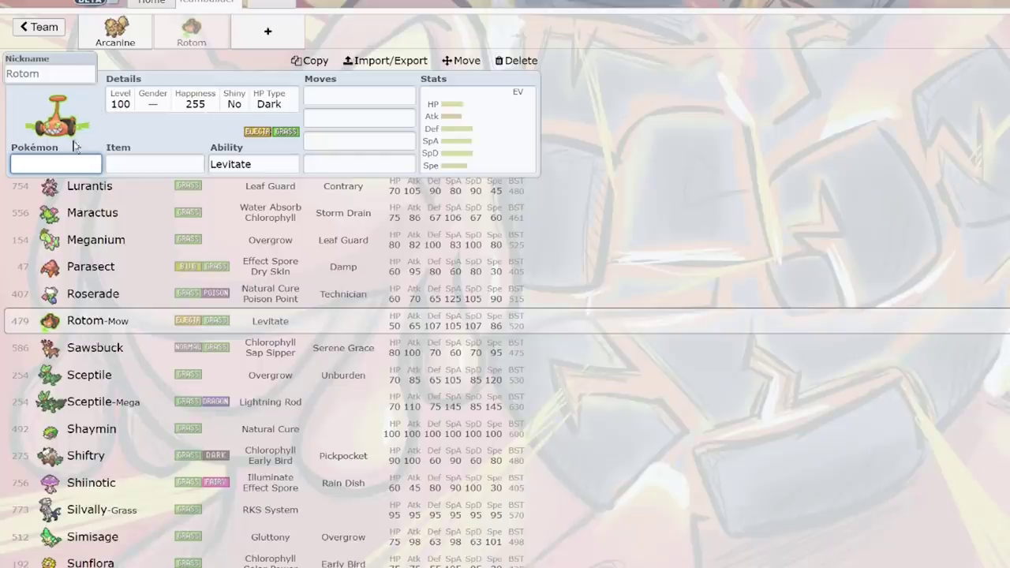
# Step: Switch to the teambuilder, replace Rotom-Mow with Qwilfish and open its stats
pyautogui.write('qwi')
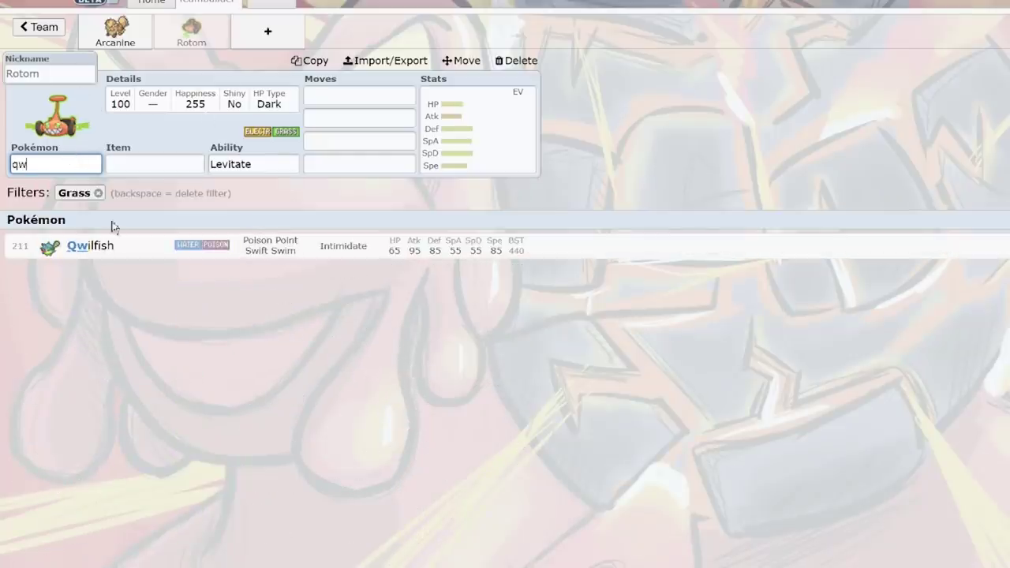
pyautogui.click(132, 246)
pyautogui.click(482, 147)
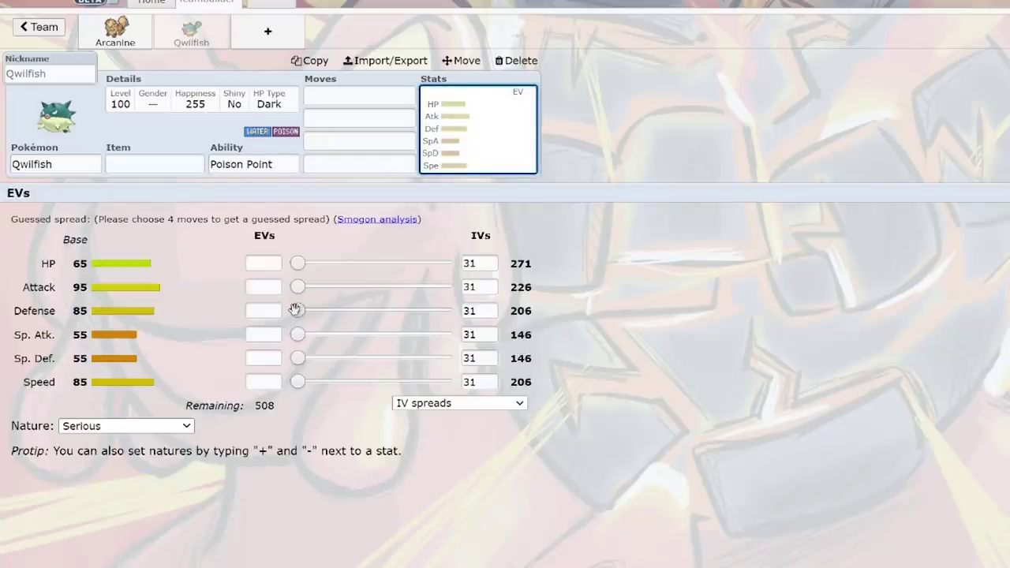
# Step: Give Qwilfish 252 HP and 252 Defense EVs, the Bold nature and the Intimidate ability
pyautogui.moveTo(297, 310); pyautogui.dragTo(501, 309)
pyautogui.moveTo(292, 264); pyautogui.dragTo(446, 264)
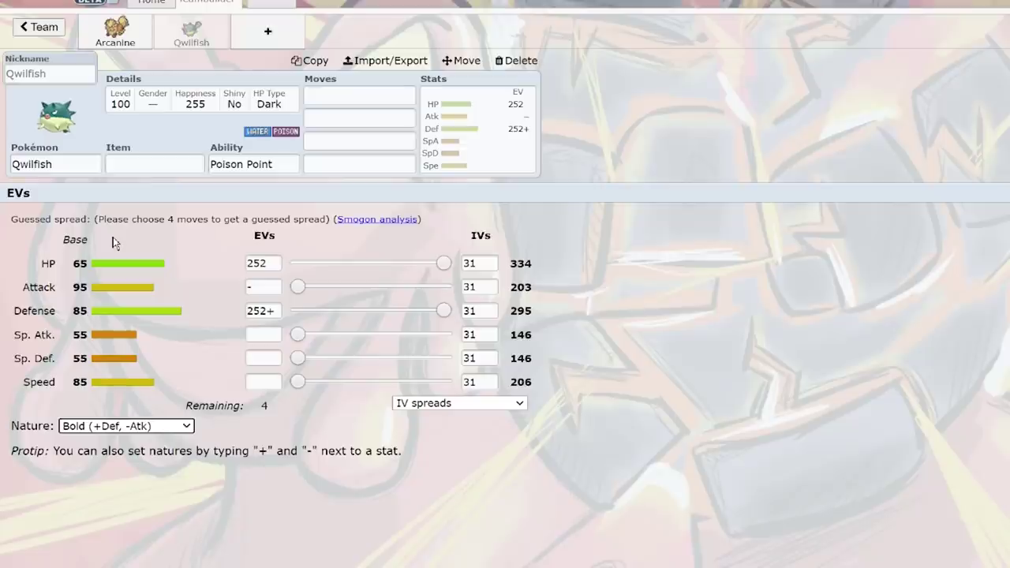
pyautogui.click(225, 166)
pyautogui.click(182, 325)
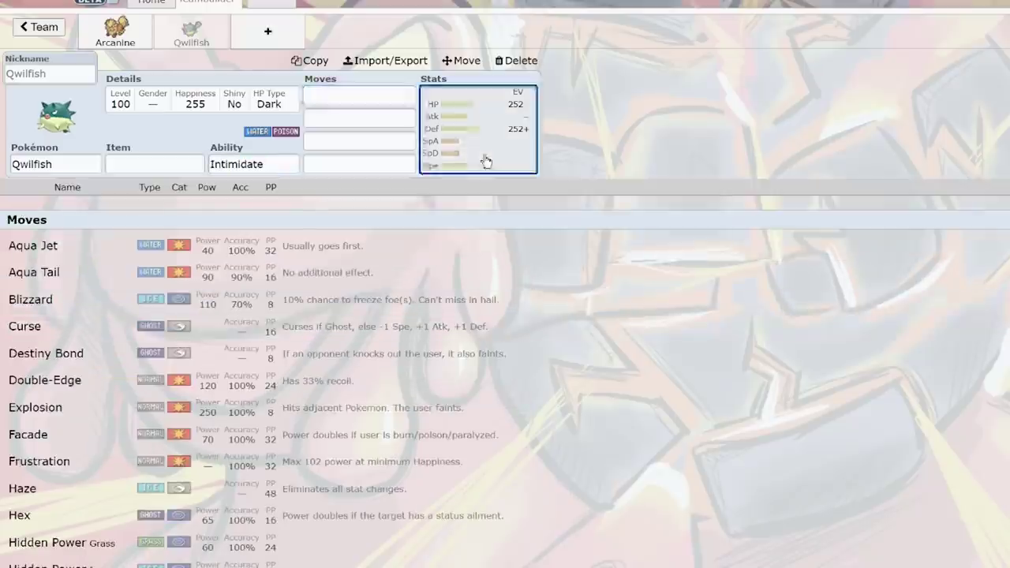
pyautogui.click(486, 161)
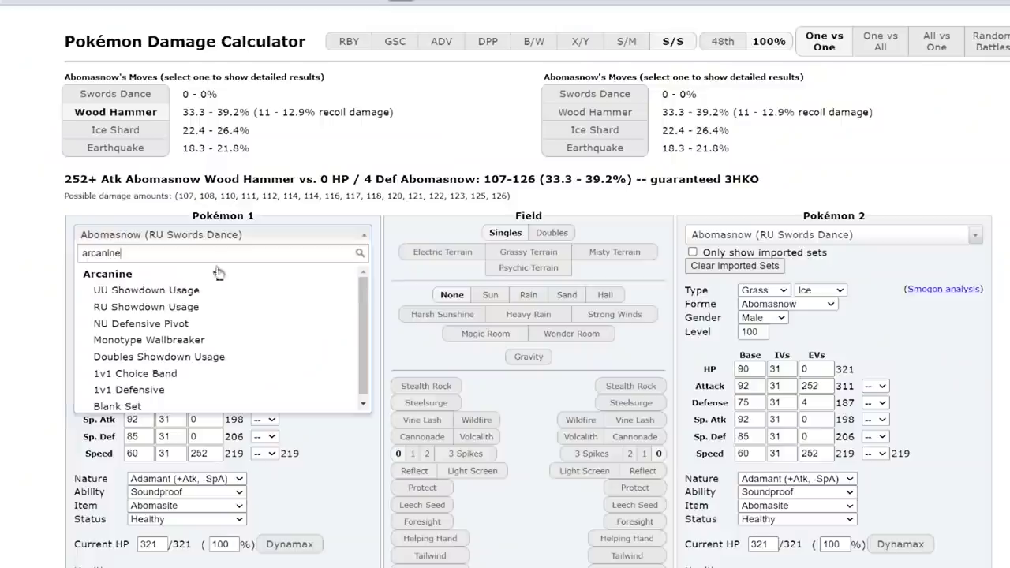
# Step: Switch to the Pokémon Damage Calculator and load Qwilfish's PU Spikes set as Pokémon 1
pyautogui.doubleClick(225, 255)
pyautogui.write('qw')
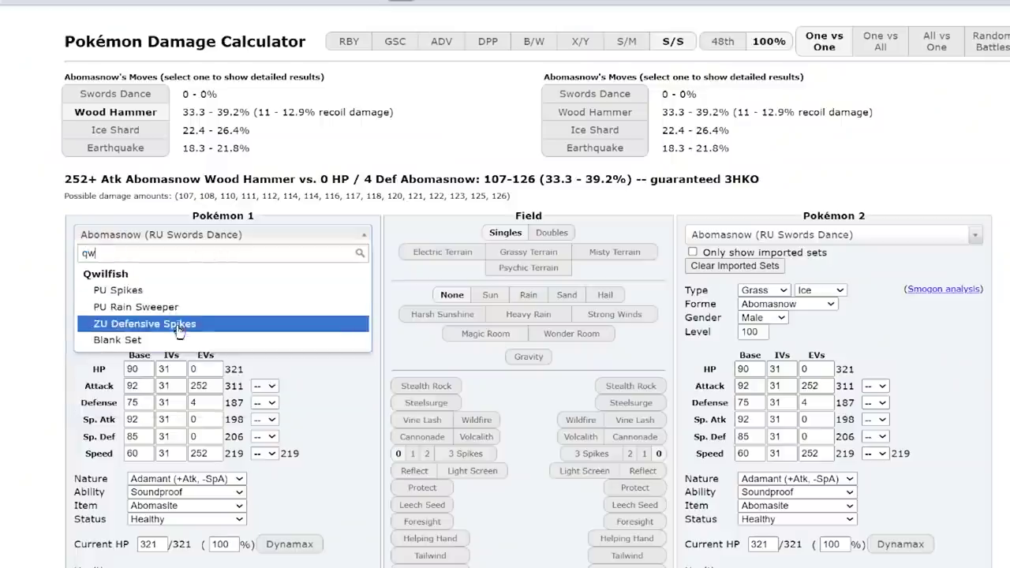
pyautogui.click(203, 289)
pyautogui.scroll(-1, 197, 315)
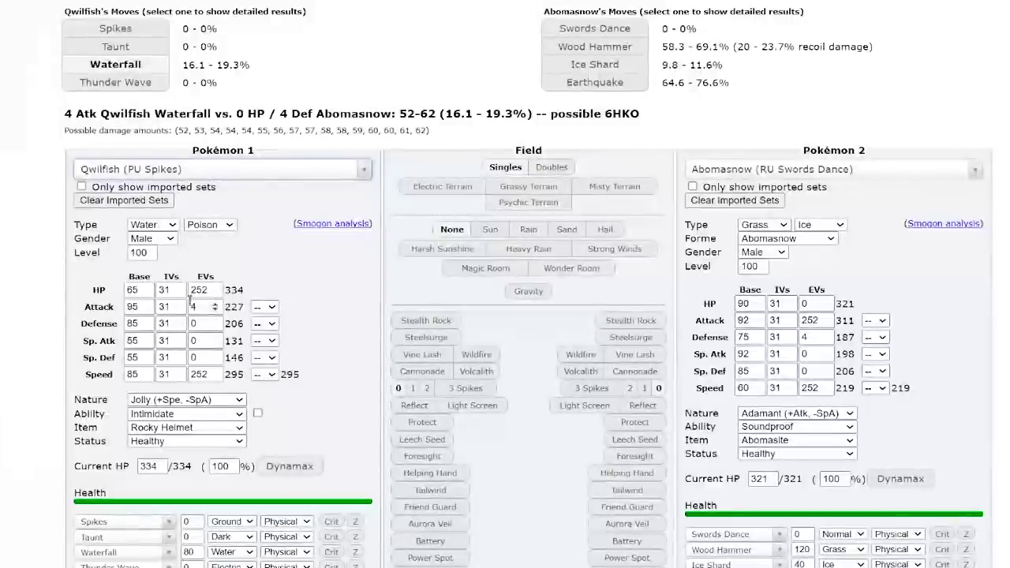
pyautogui.click(210, 173)
pyautogui.click(206, 162)
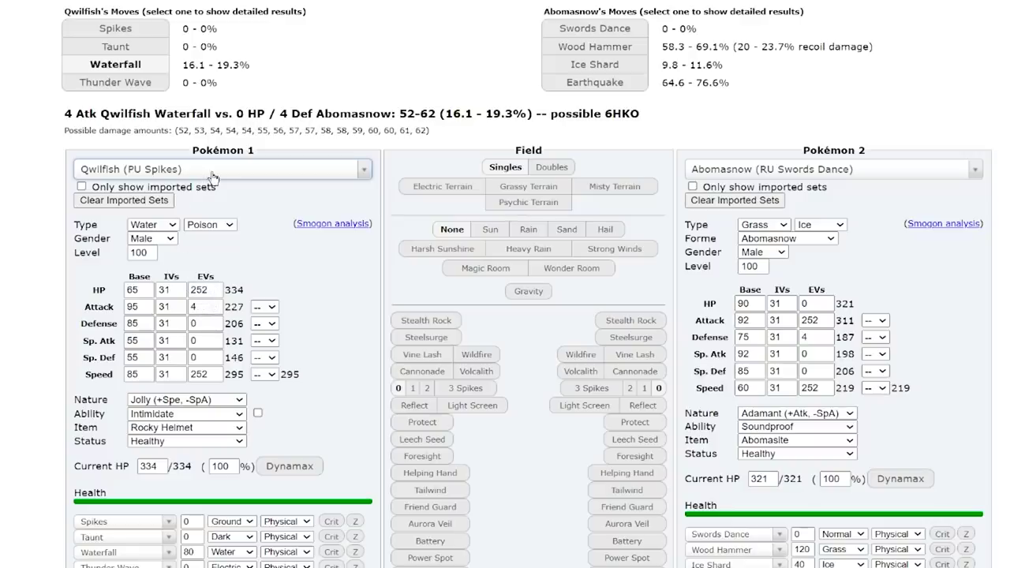
# Step: Set Qwilfish to 252 Defense EVs and the Impish nature, activate Intimidate and apply a +1 Defense boost
pyautogui.doubleClick(204, 323)
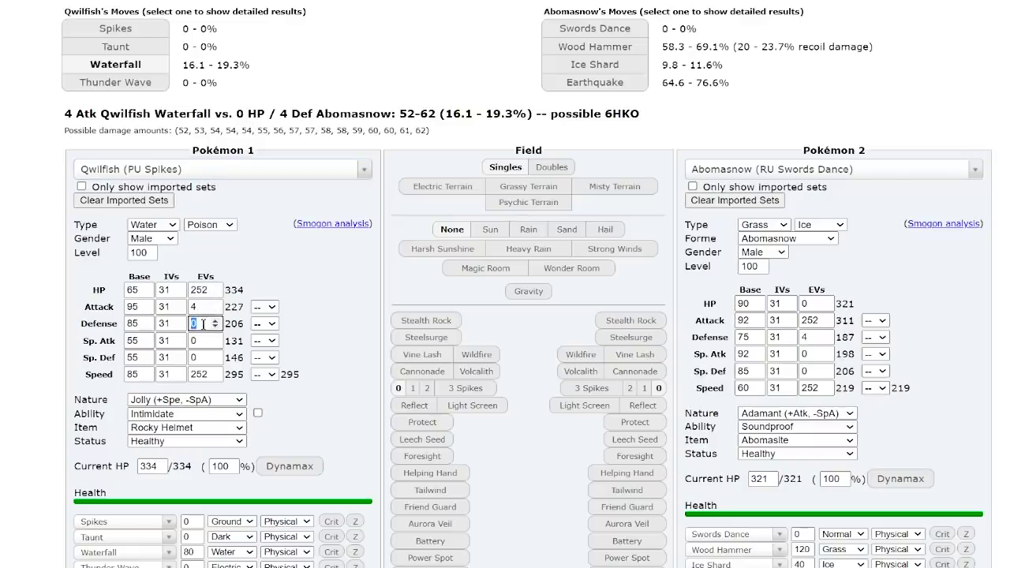
pyautogui.write('252')
pyautogui.click(158, 401)
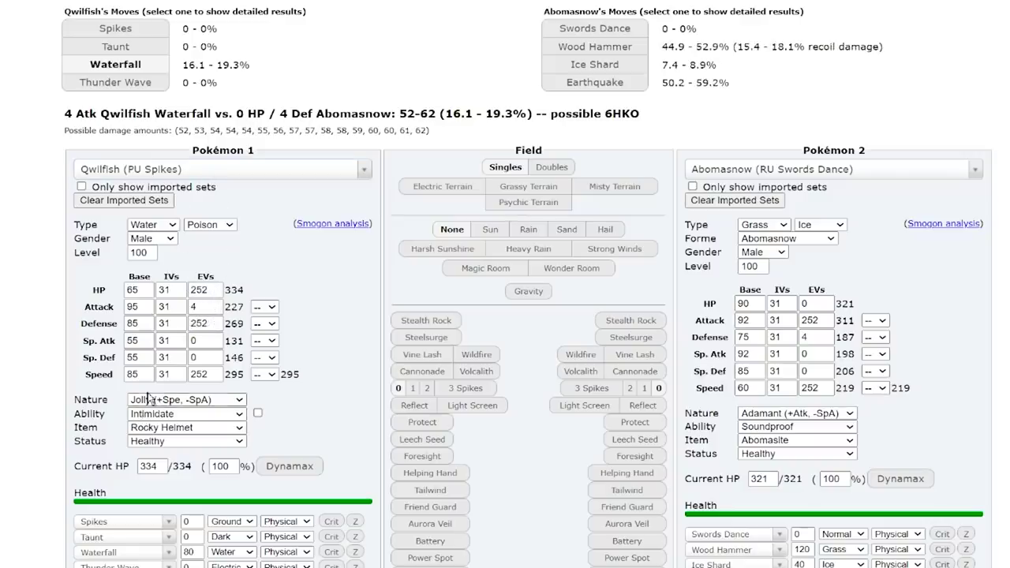
pyautogui.press('Up')
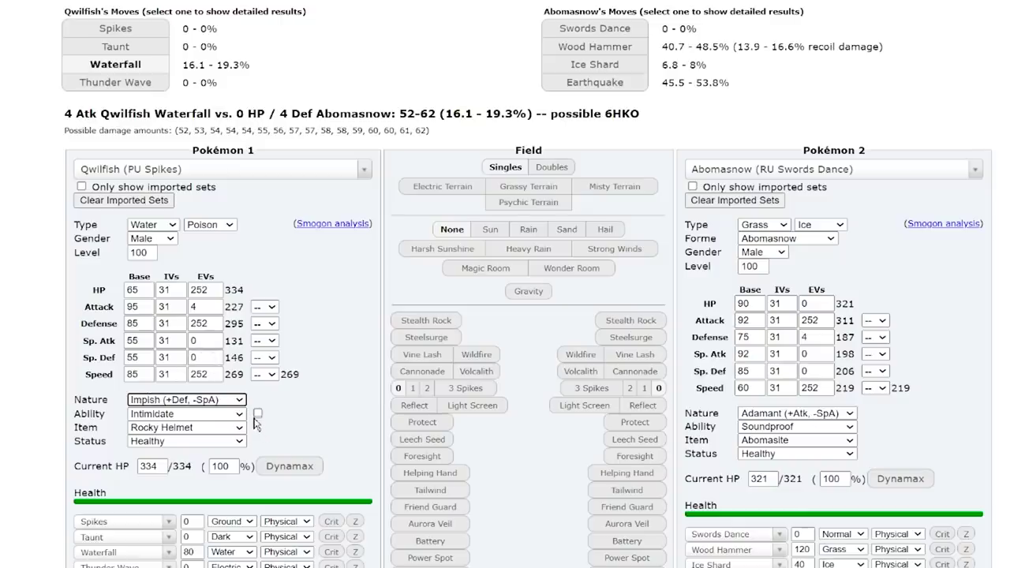
pyautogui.click(257, 413)
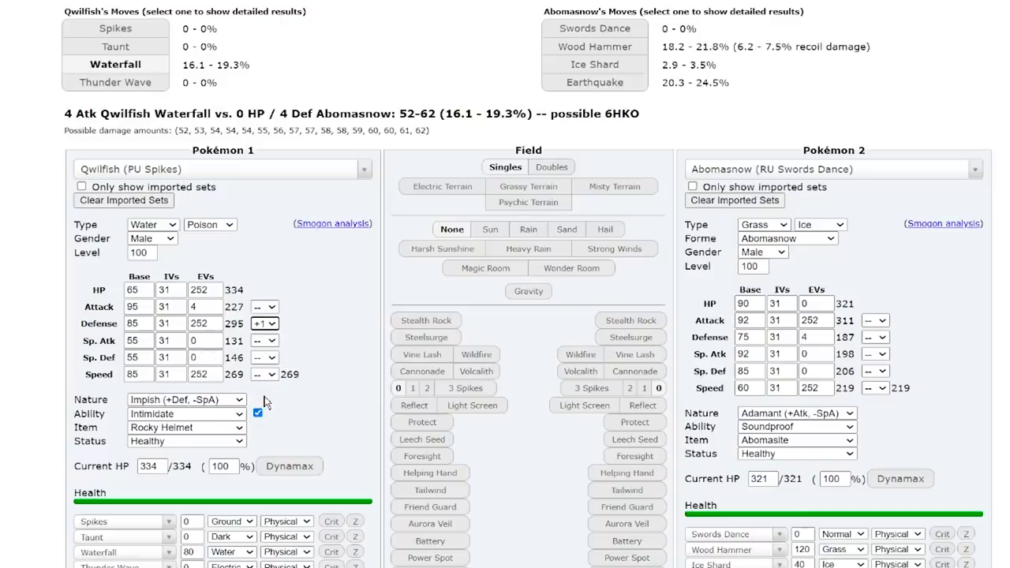
# Step: Load Landorus-Therian's Monotype Choice Scarf (Flying) set as Pokémon 2
pyautogui.click(837, 174)
pyautogui.write('lando')
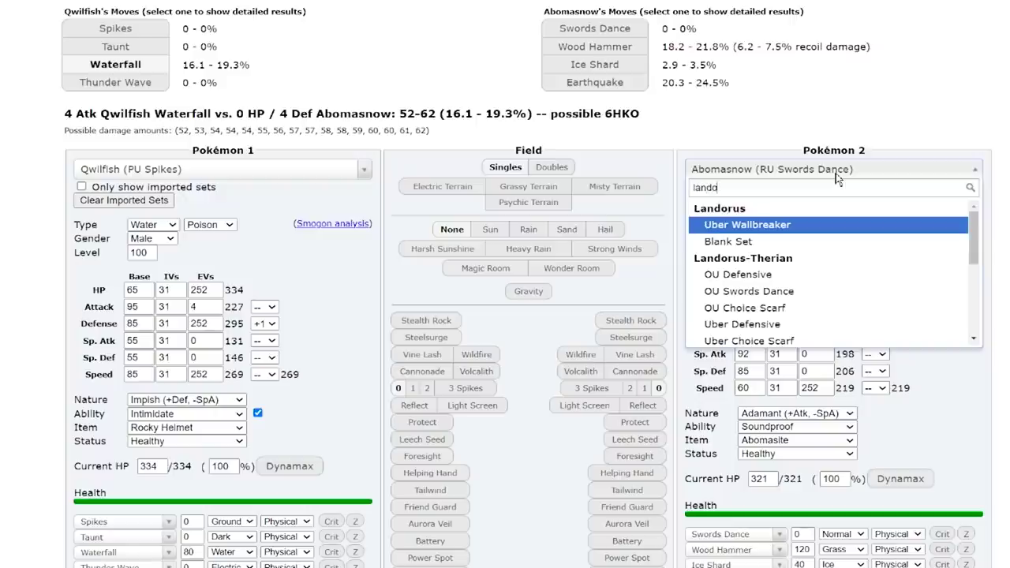
pyautogui.scroll(-2, 820, 237)
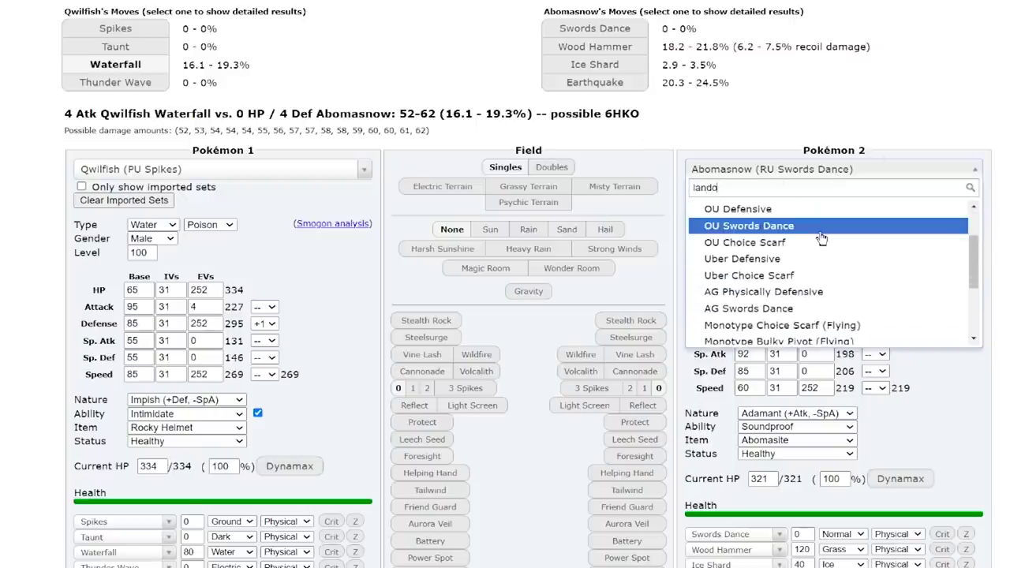
pyautogui.scroll(-2, 827, 244)
pyautogui.scroll(-4, 827, 243)
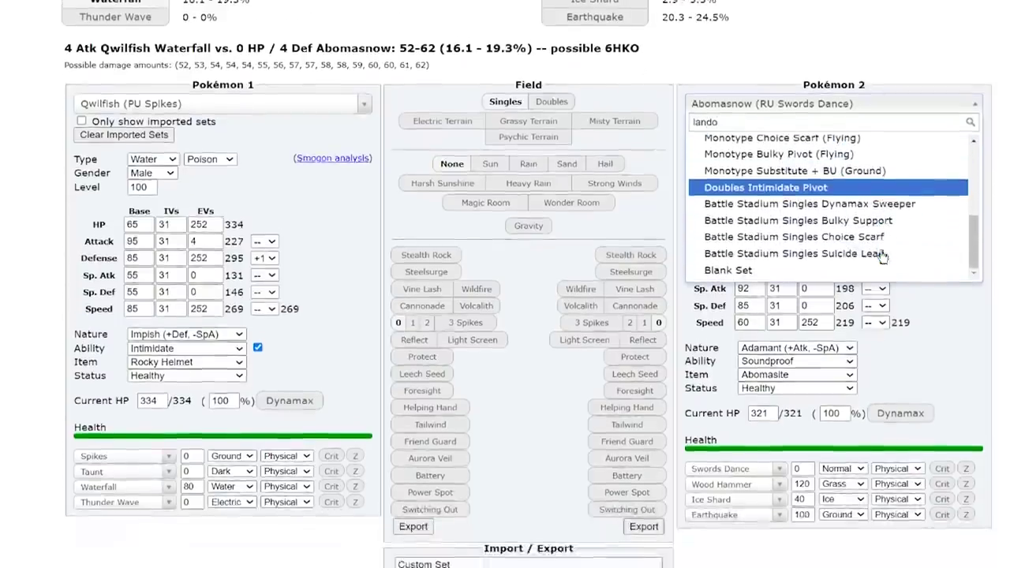
pyautogui.scroll(3, 868, 253)
pyautogui.click(797, 269)
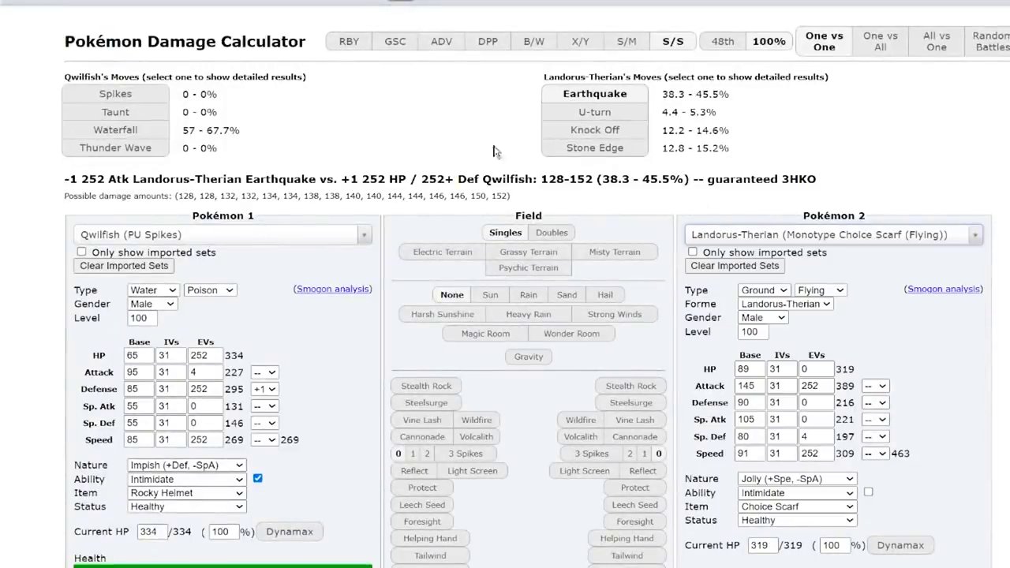
# Step: Try a +1 Attack boost on Landorus-Therian to compare Earthquake's damage, and reset the boost to neutral
pyautogui.click(874, 386)
pyautogui.click(879, 453)
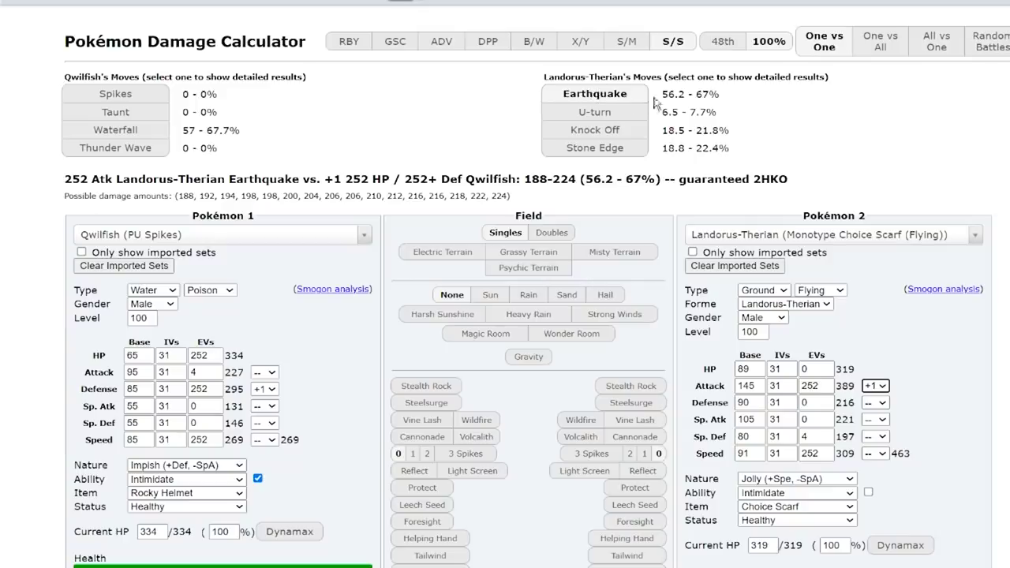
pyautogui.click(886, 386)
pyautogui.click(886, 472)
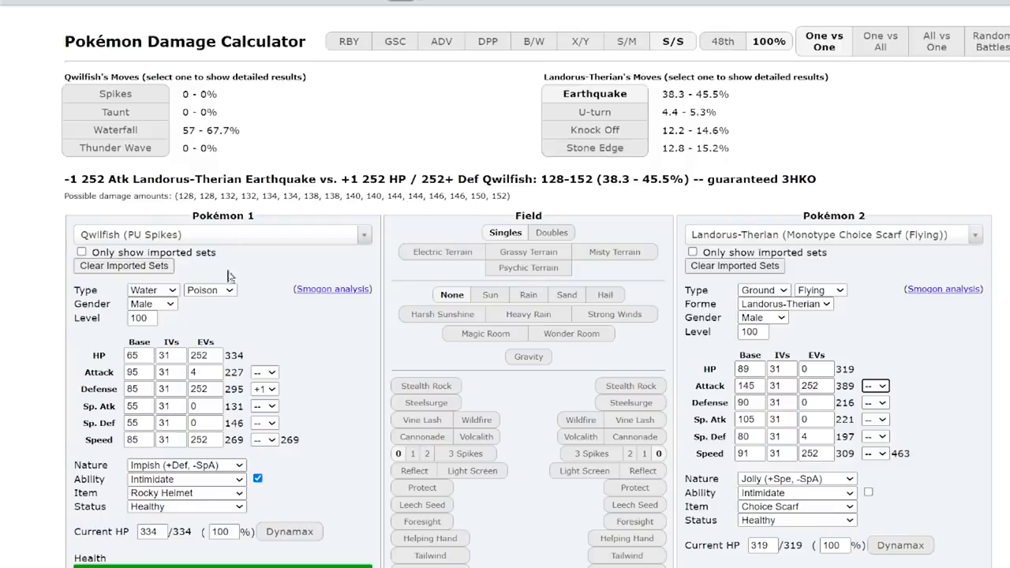
# Step: Give Qwilfish a +1 Sp. Def boost and set its base HP to 85 and base Defense to 95
pyautogui.click(265, 448)
pyautogui.click(266, 423)
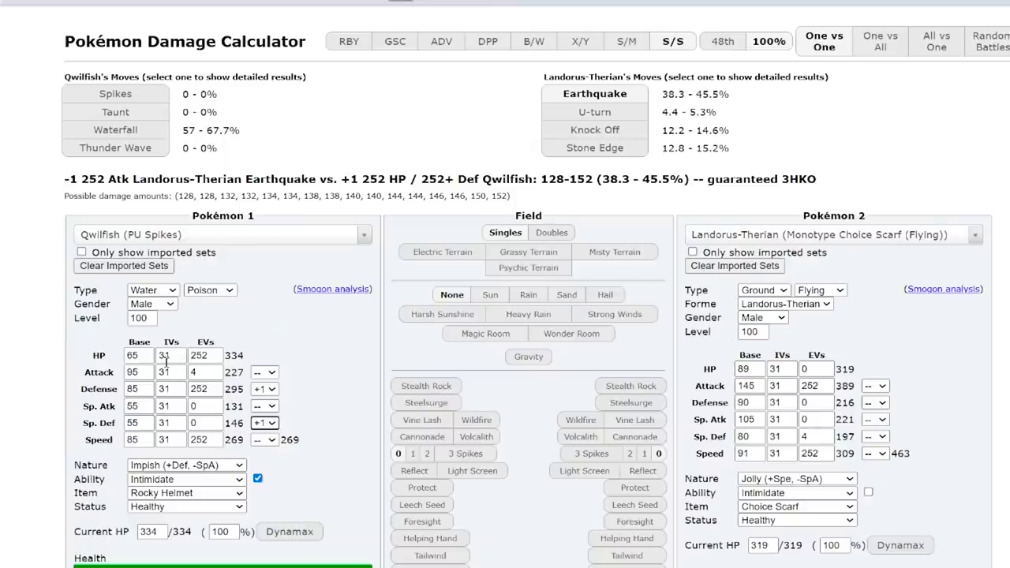
pyautogui.doubleClick(137, 357)
pyautogui.write('85')
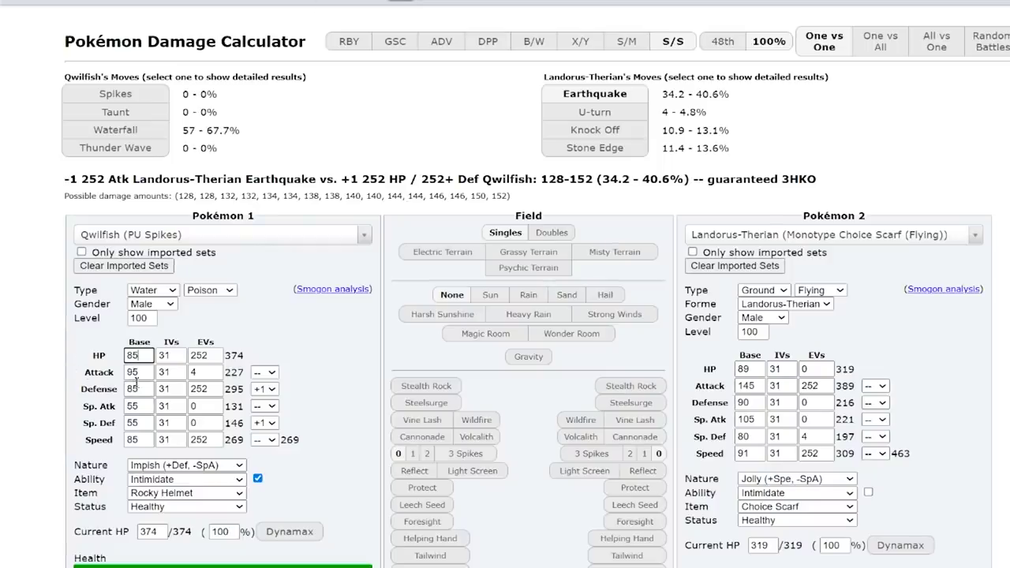
pyautogui.doubleClick(134, 388)
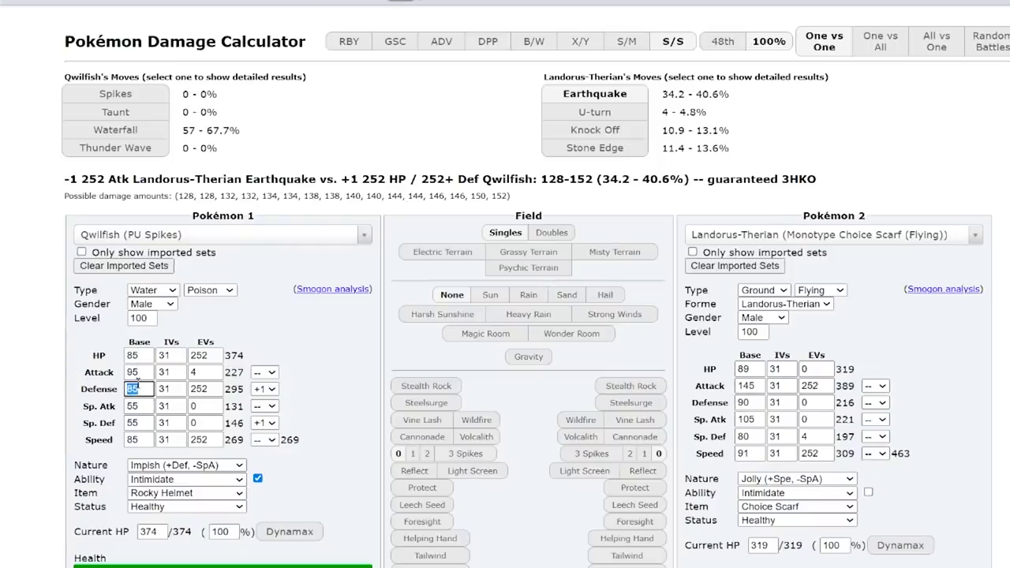
pyautogui.write('95')
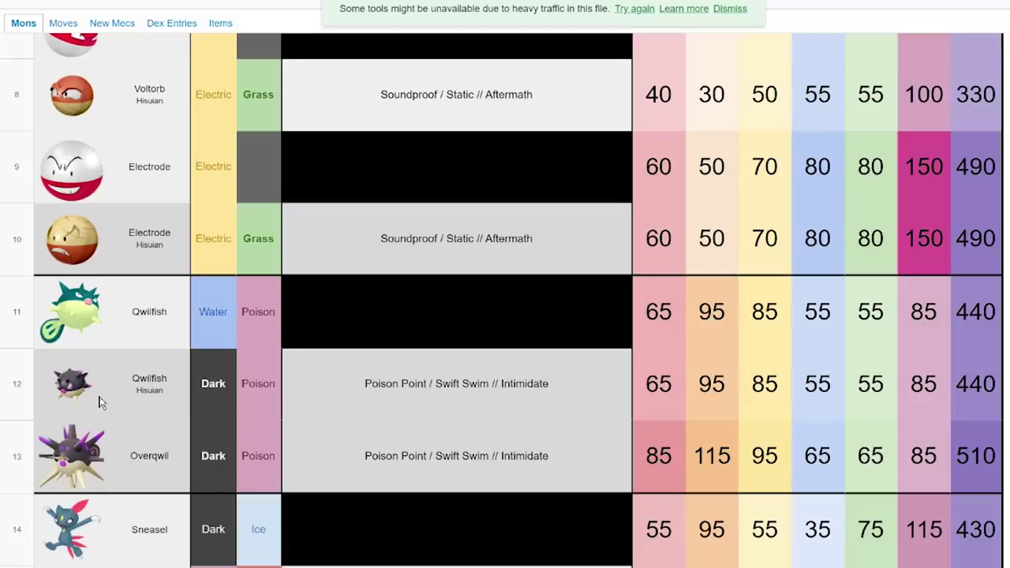
# Step: Switch to the datamine spreadsheet and look at the Sneasel entries below Overqwil
pyautogui.scroll(-3, 165, 334)
pyautogui.scroll(-1, 153, 208)
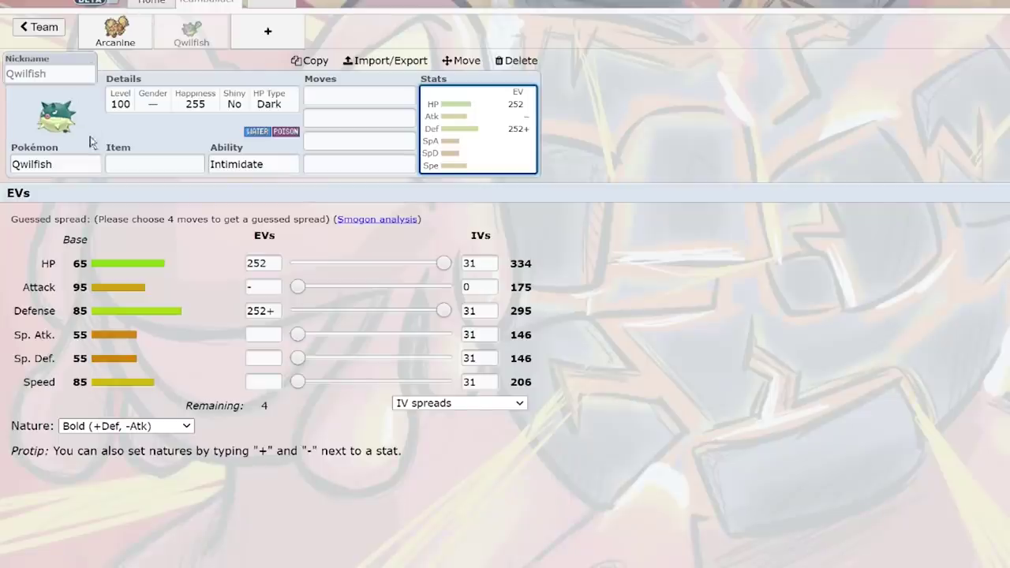
# Step: Replace Qwilfish in the team with Toxicroak and show its base stats
pyautogui.click(75, 163)
pyautogui.hotkey('ctrl', 'a')
pyautogui.write('tox')
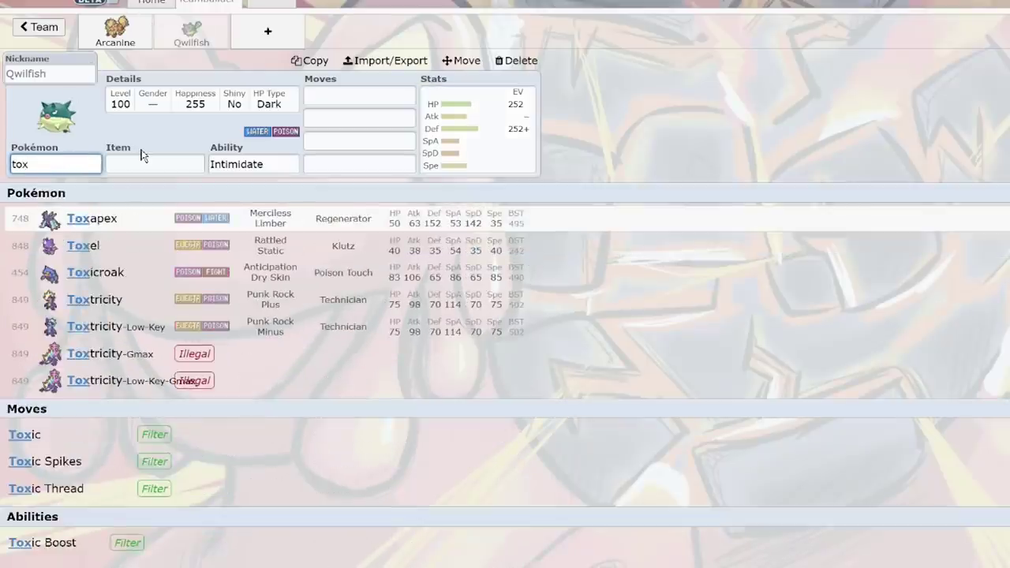
pyautogui.click(254, 282)
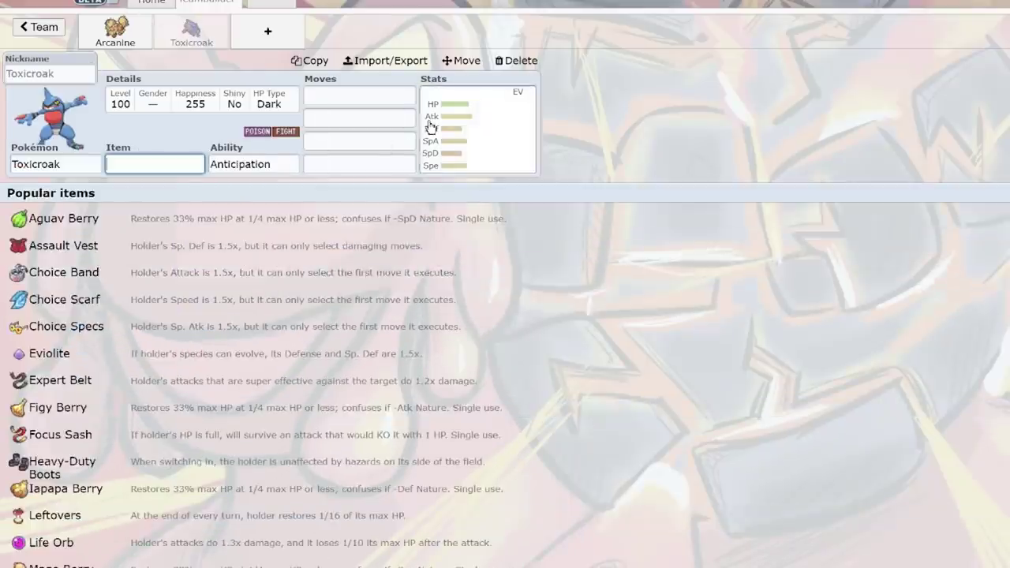
pyautogui.click(431, 127)
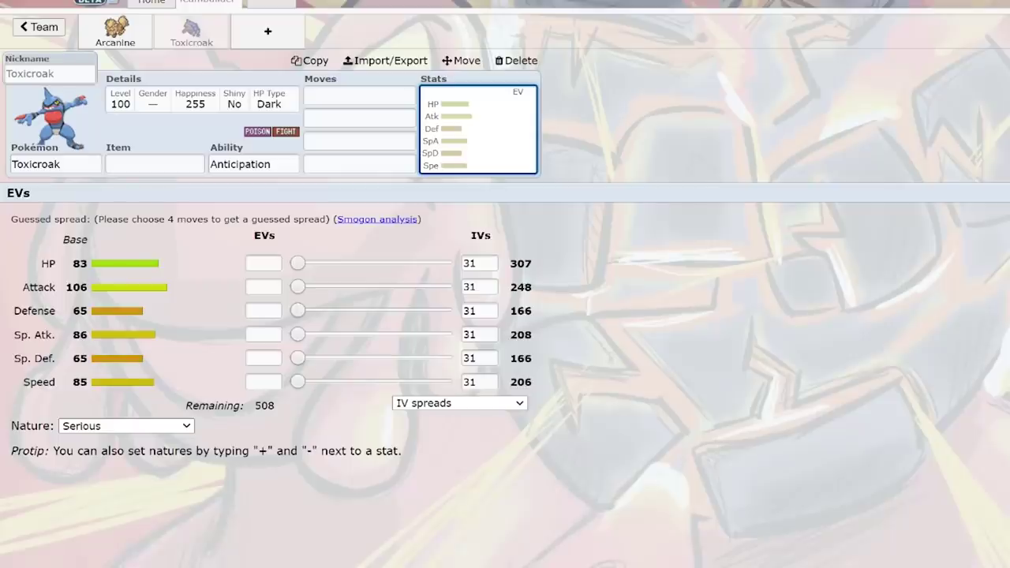
# Step: Add Sneasel to the team with a Jolly nature, 252 Speed EVs and 252 Attack EVs
pyautogui.click(283, 25)
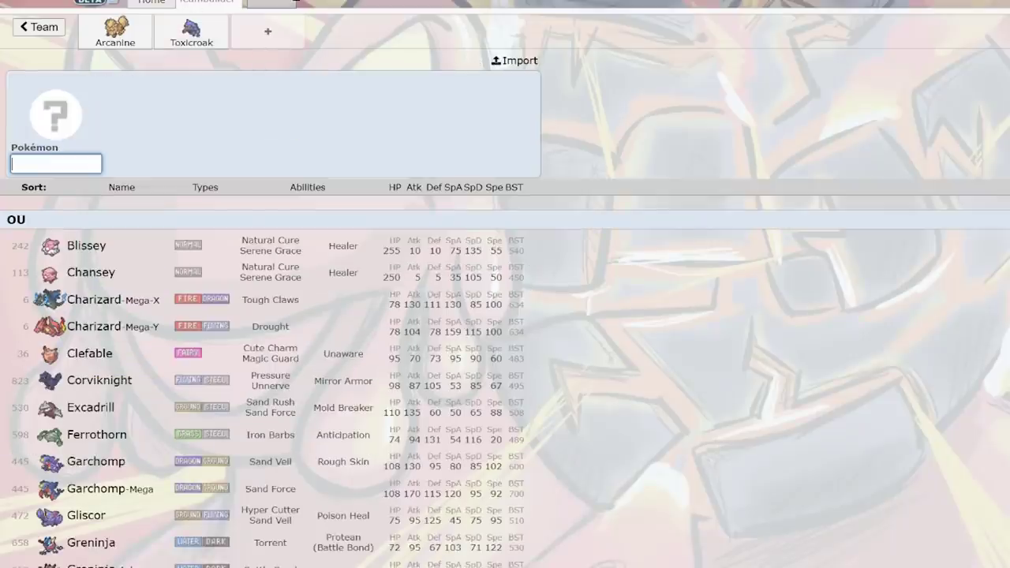
pyautogui.write('snea')
pyautogui.click(403, 226)
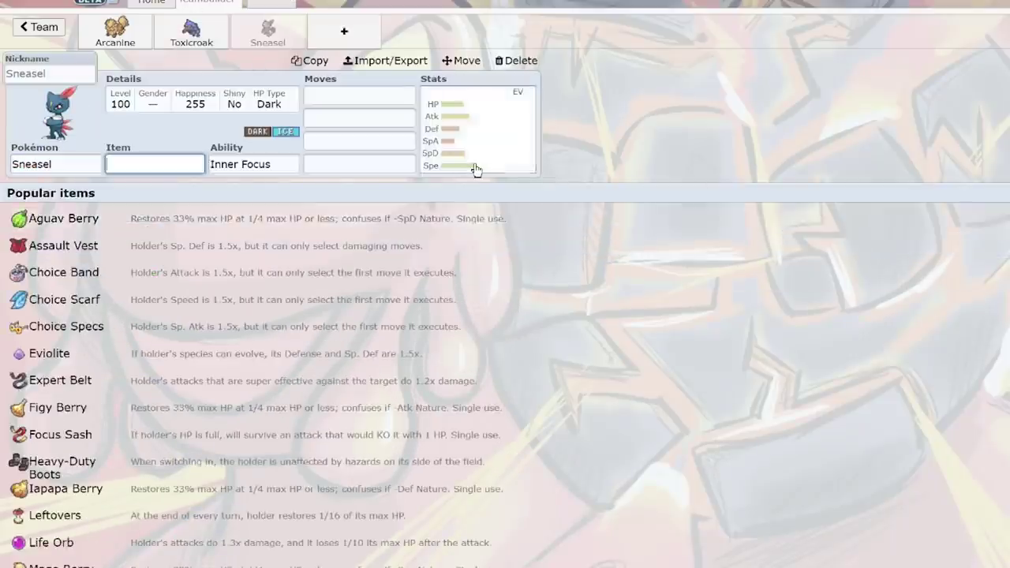
pyautogui.click(474, 167)
pyautogui.click(138, 426)
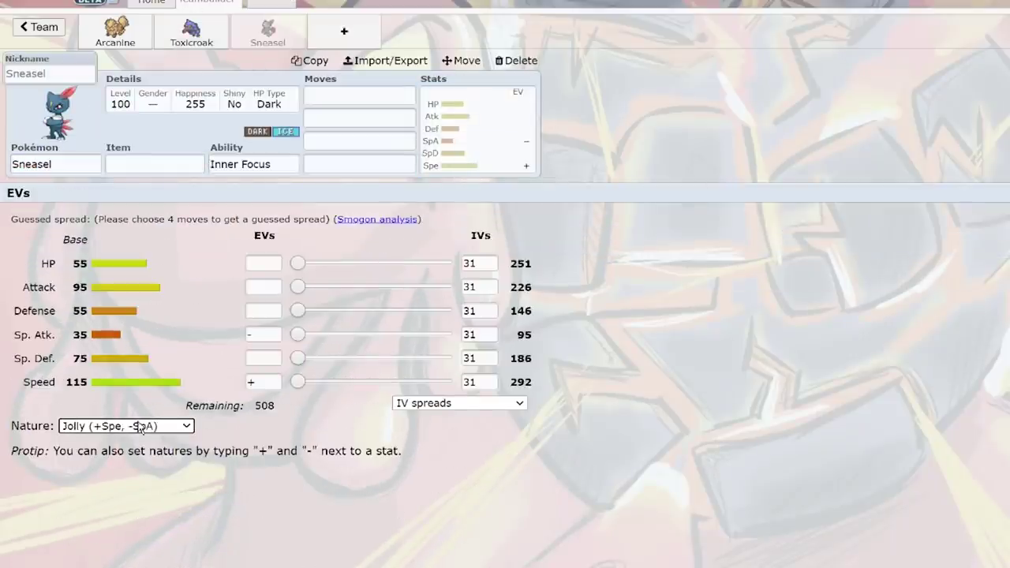
pyautogui.moveTo(298, 382); pyautogui.dragTo(450, 382)
pyautogui.moveTo(298, 287); pyautogui.dragTo(503, 297)
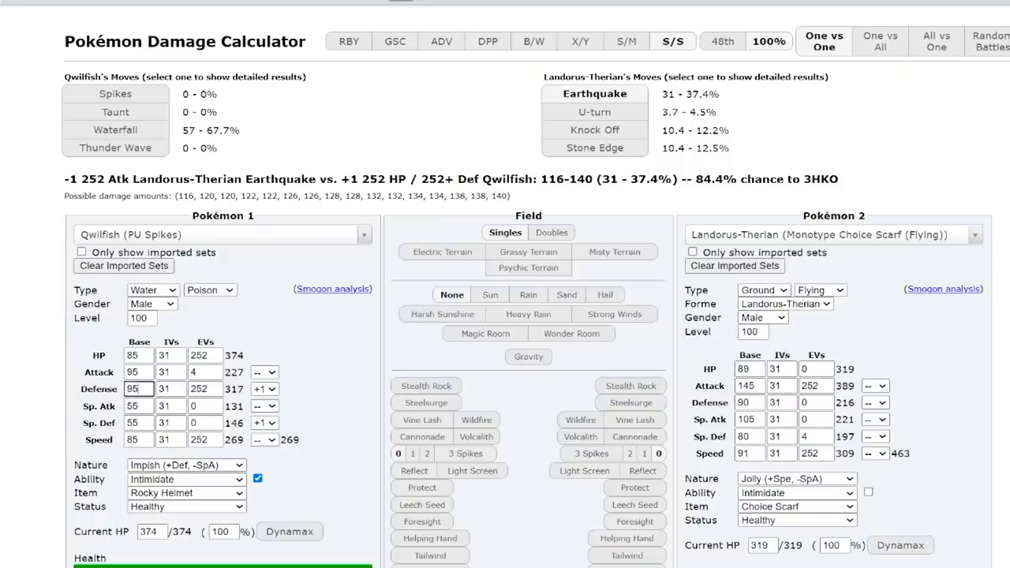
# Step: In the damage calculator, set Qwilfish's base Speed to 120 and switch its nature to the one listed after Impish
pyautogui.doubleClick(135, 439)
pyautogui.write('120')
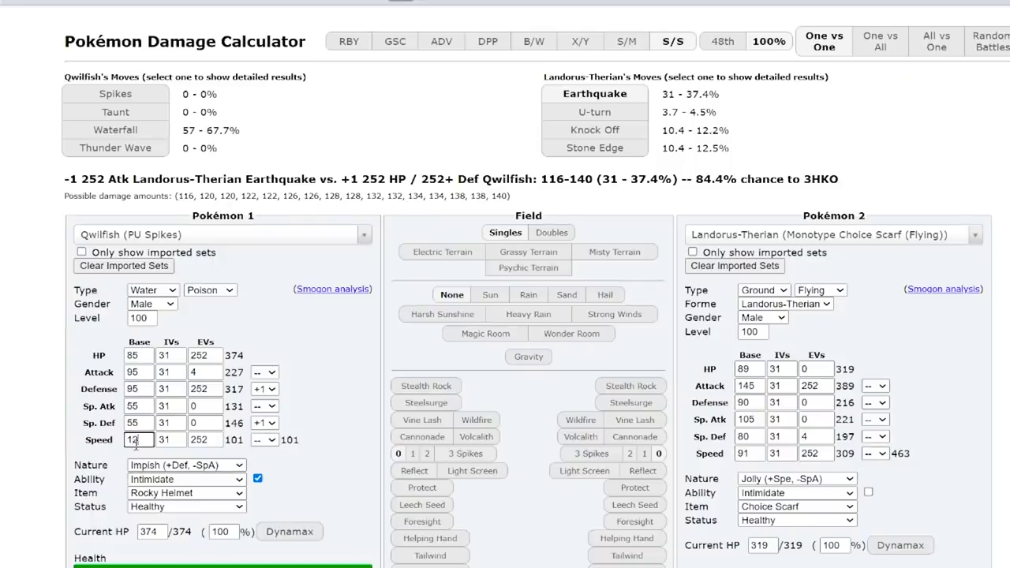
pyautogui.click(234, 467)
pyautogui.press('Down')
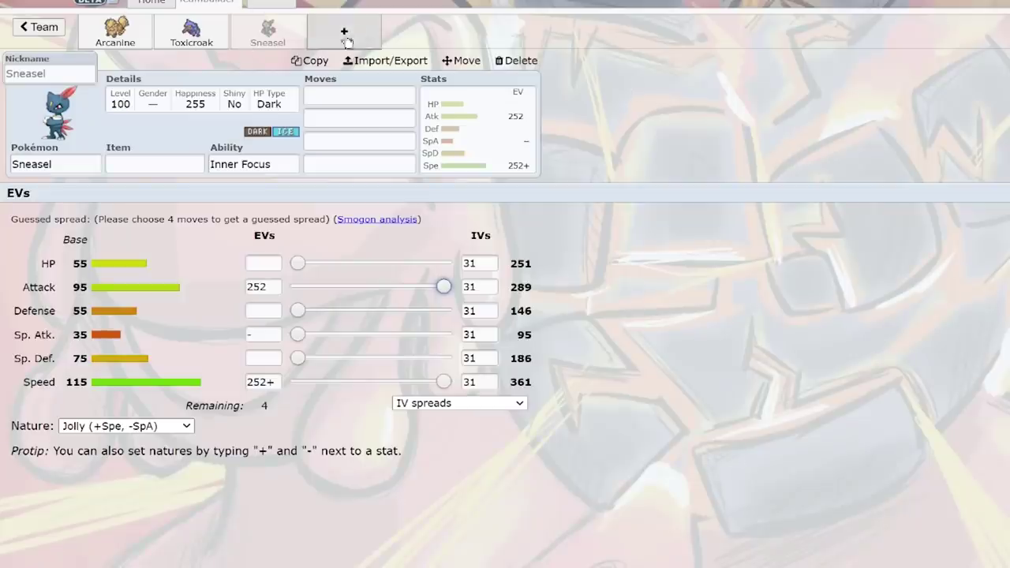
# Step: Add Tornadus-Therian as a new team member in the teambuilder and show its base stats
pyautogui.click(359, 37)
pyautogui.write('torn')
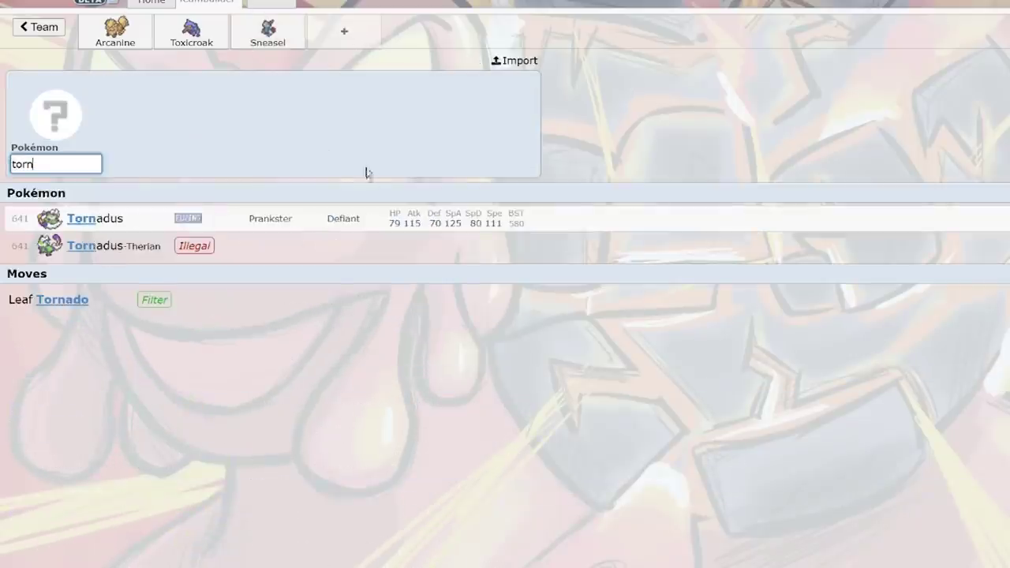
pyautogui.click(307, 221)
pyautogui.click(175, 245)
pyautogui.click(509, 147)
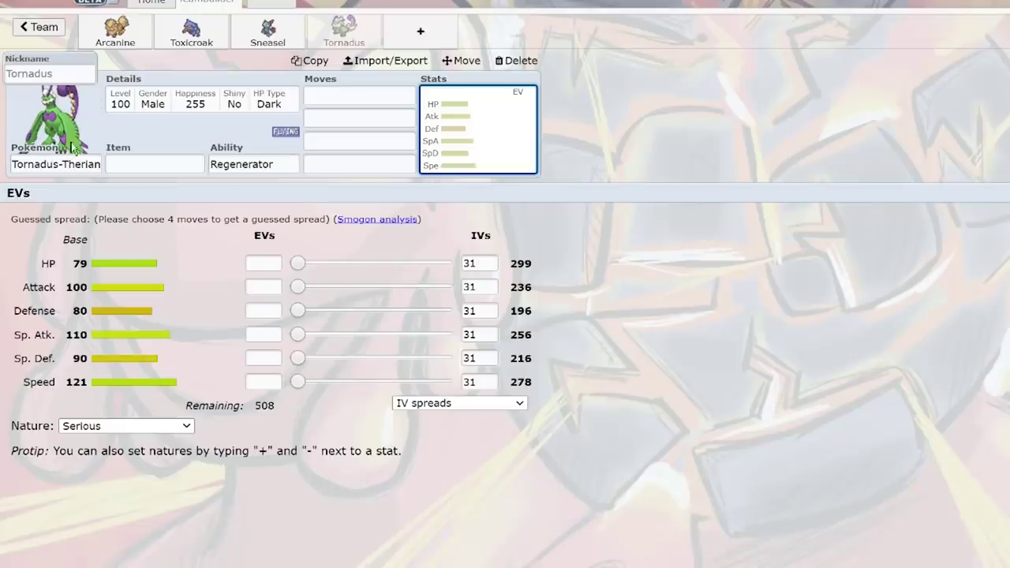
# Step: Filter the Pokémon list by Fighting type and replace Tornadus-Therian with Hawlucha
pyautogui.doubleClick(71, 162)
pyautogui.hotkey('ctrl', 'a')
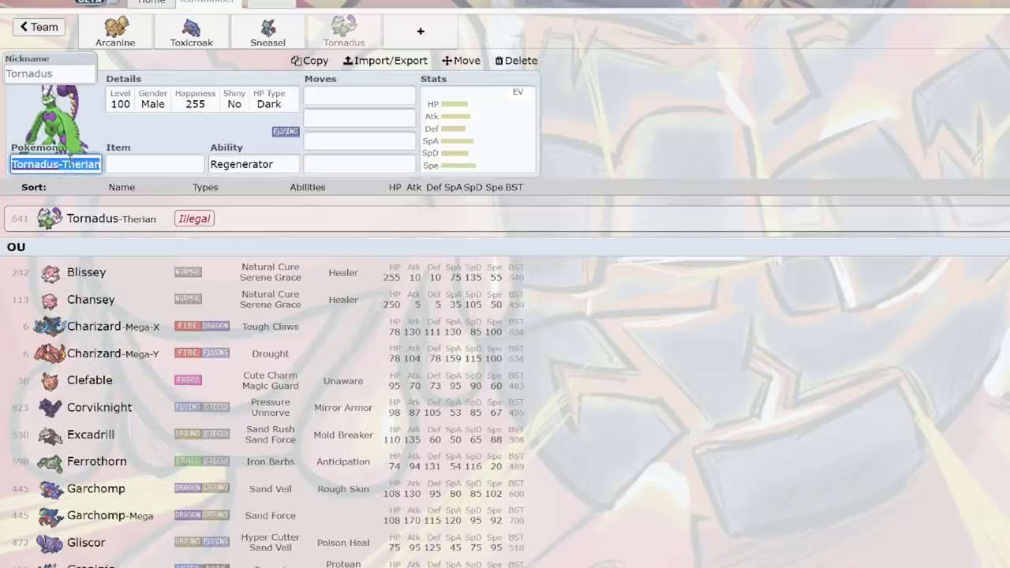
pyautogui.write('fight')
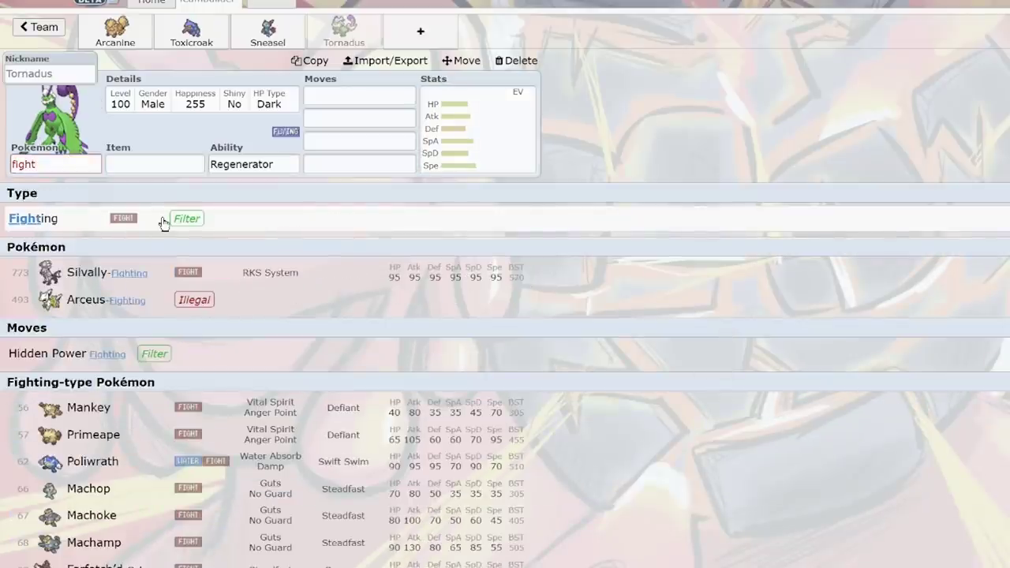
pyautogui.click(163, 223)
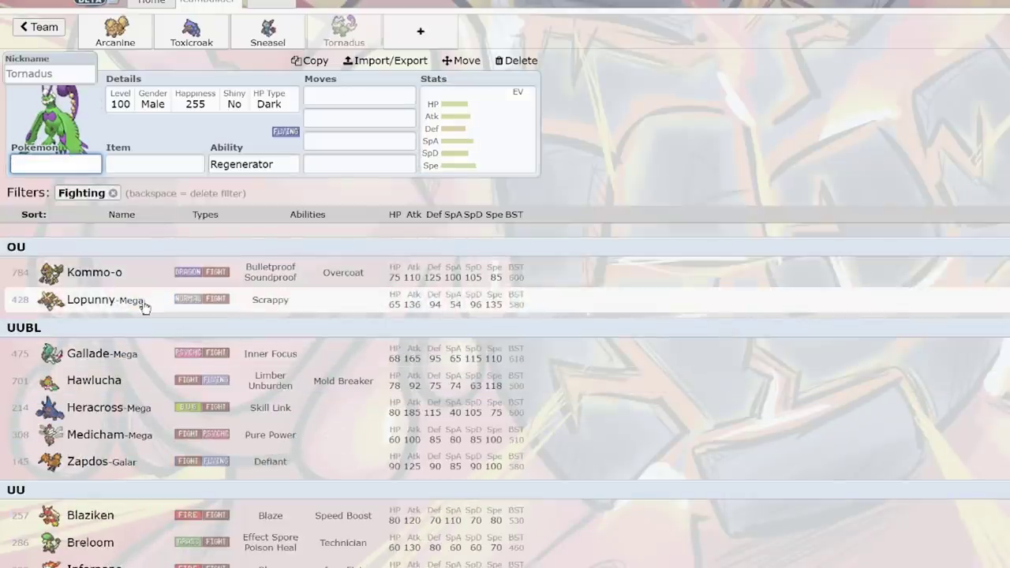
pyautogui.click(121, 390)
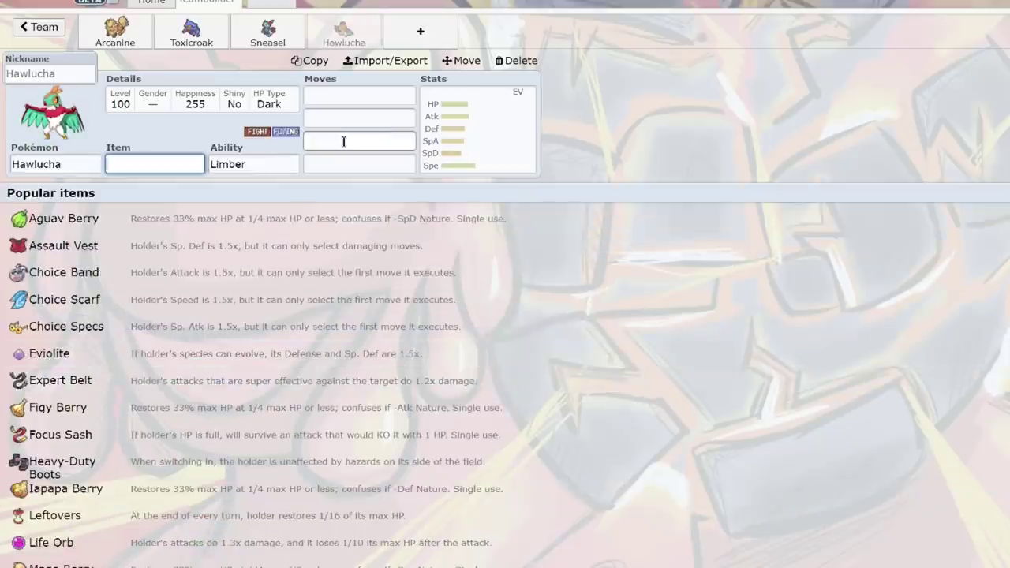
# Step: Look through the moves available to Hawlucha
pyautogui.click(343, 139)
pyautogui.scroll(-5, 355, 319)
pyautogui.scroll(-3, 356, 315)
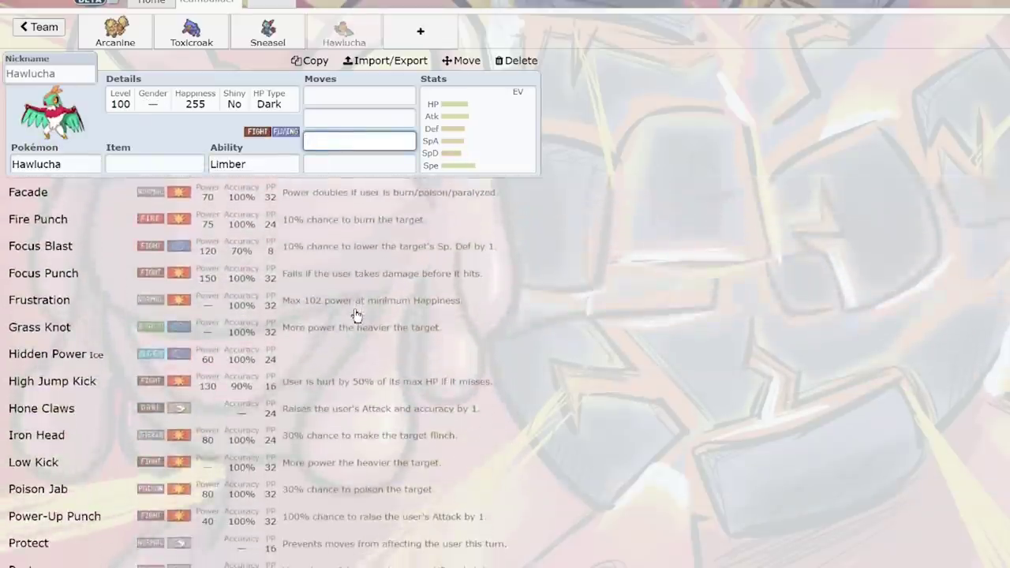
pyautogui.scroll(4, 352, 312)
# Step: From Toxicroak's slot, filter the Pokémon list by Fighting type and examine the stats and abilities across all tiers
pyautogui.click(40, 29)
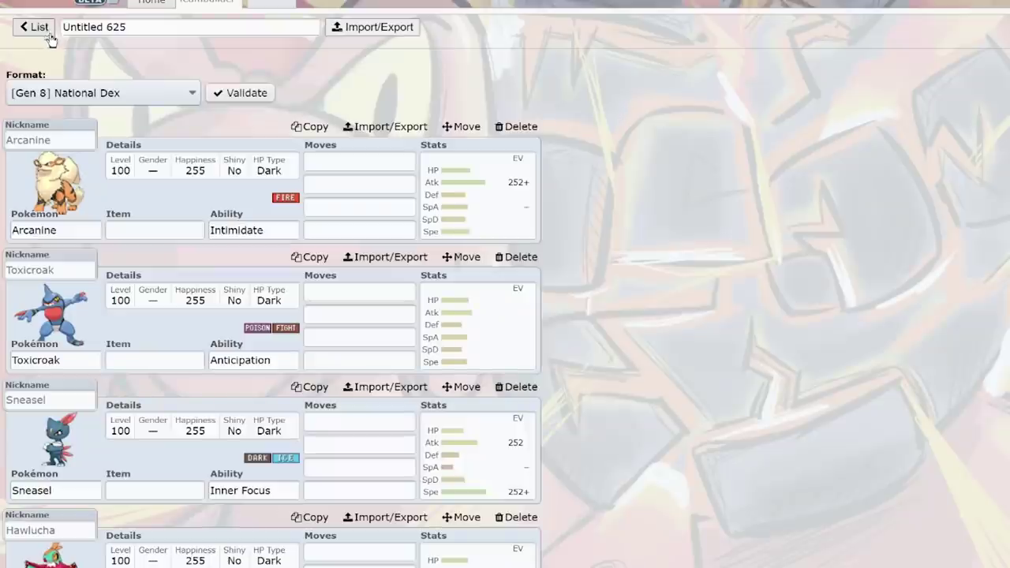
pyautogui.click(69, 360)
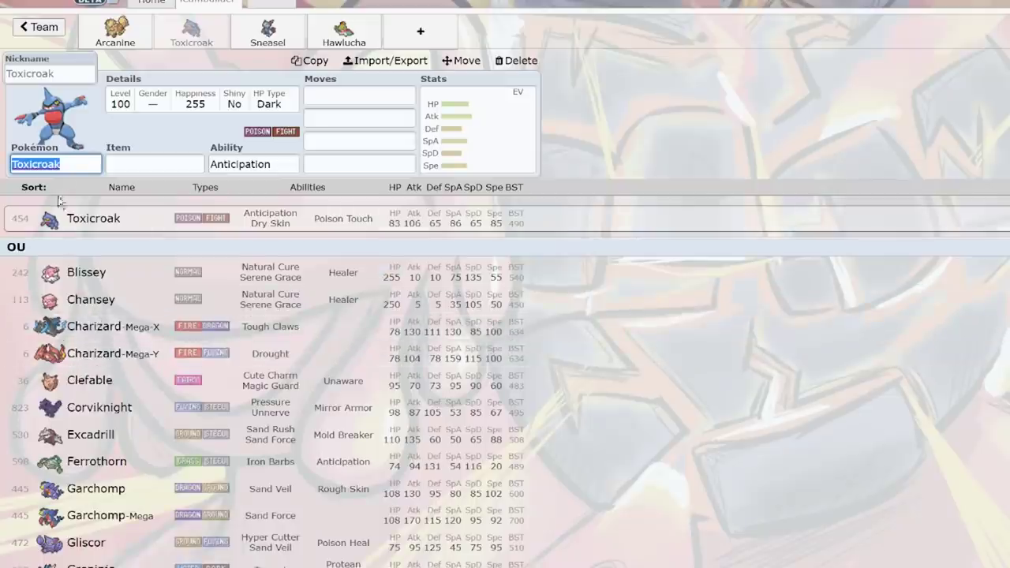
pyautogui.write('fighti')
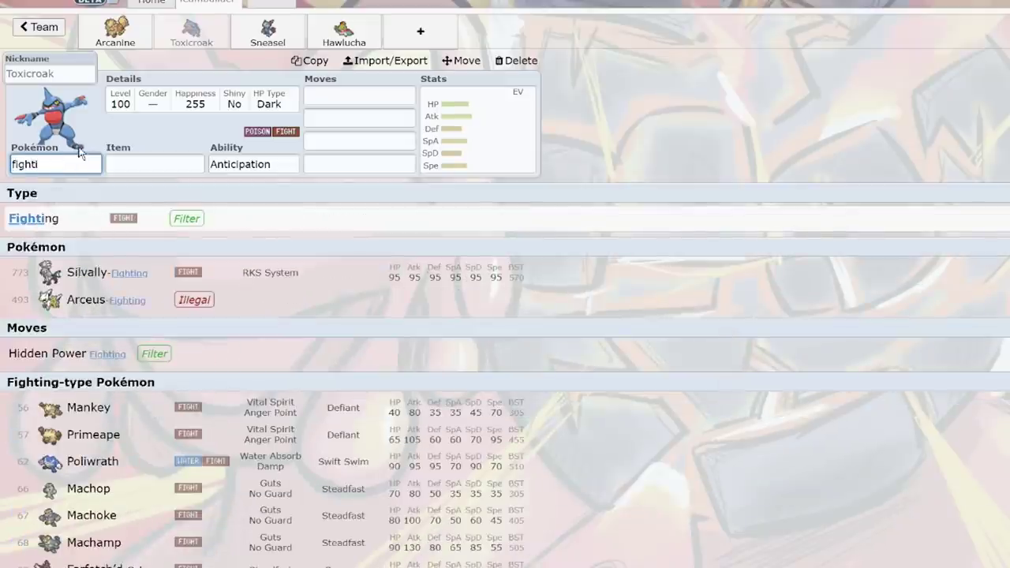
pyautogui.click(129, 224)
pyautogui.scroll(-1, 322, 332)
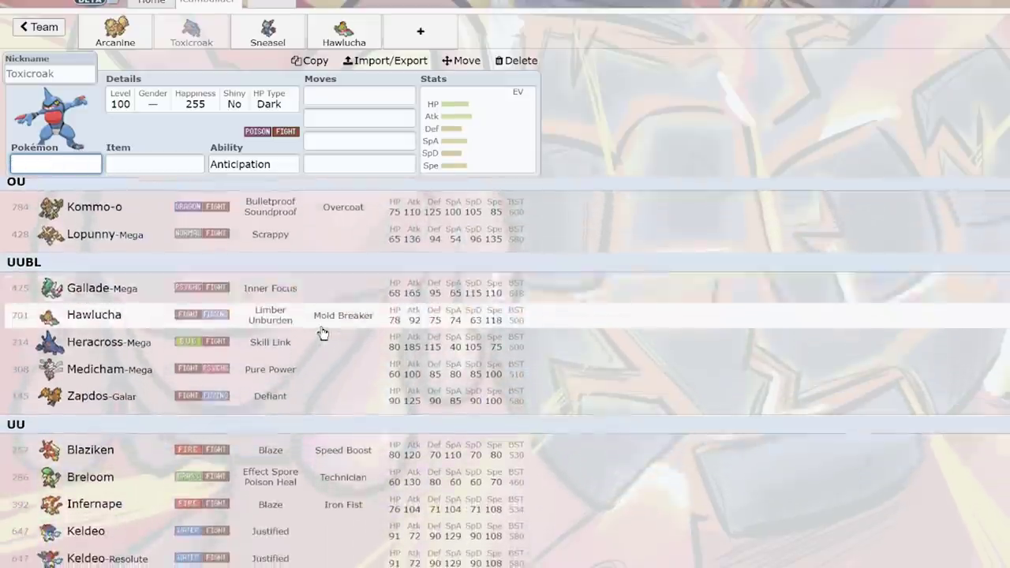
pyautogui.scroll(2, 331, 286)
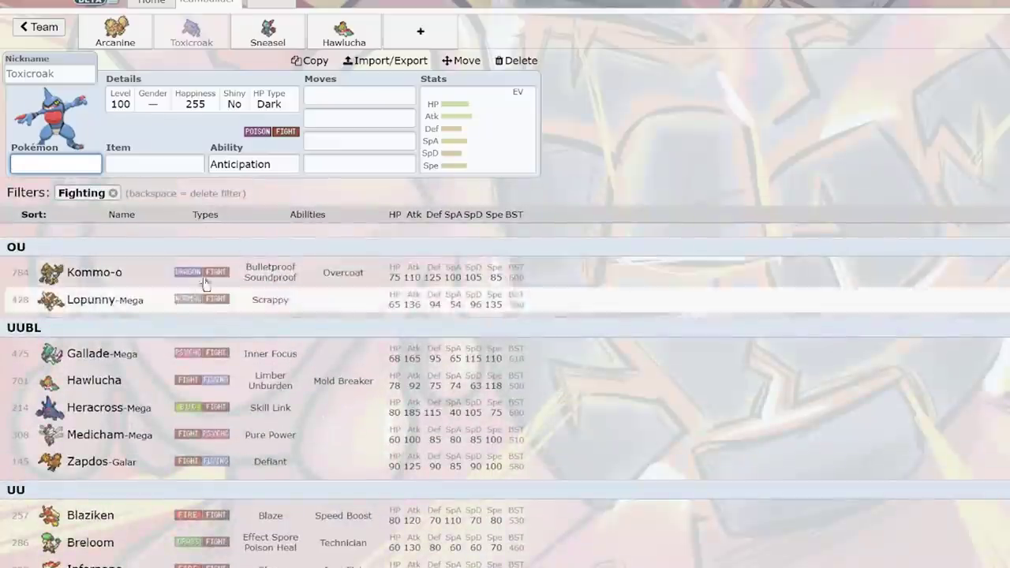
pyautogui.scroll(-3, 311, 207)
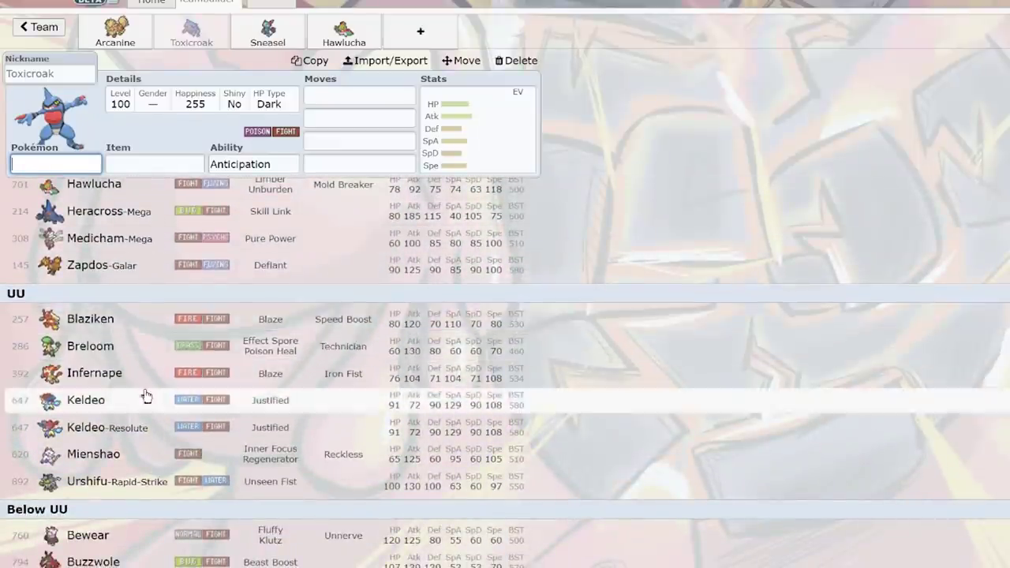
pyautogui.scroll(-2, 146, 393)
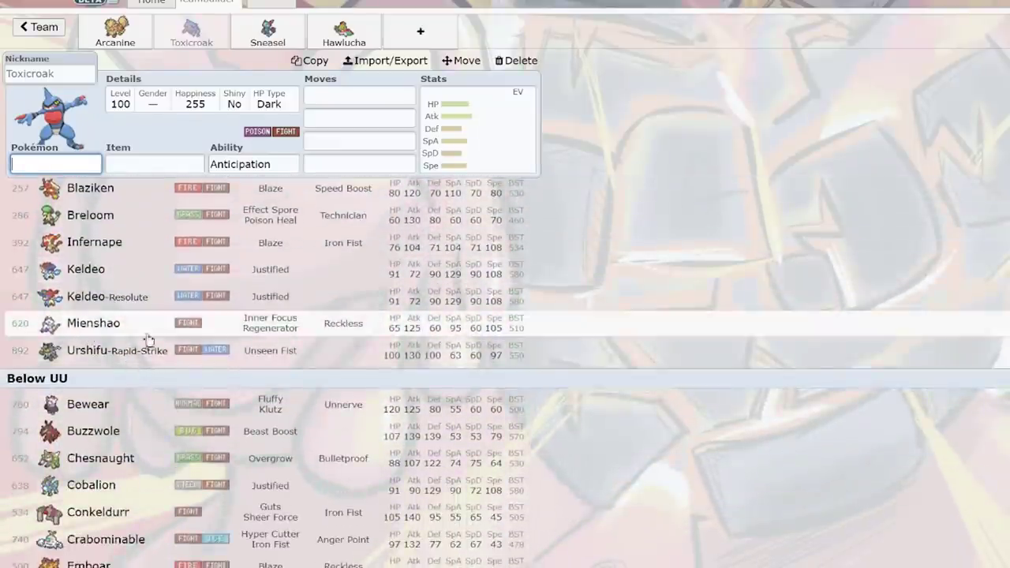
pyautogui.scroll(-1, 115, 359)
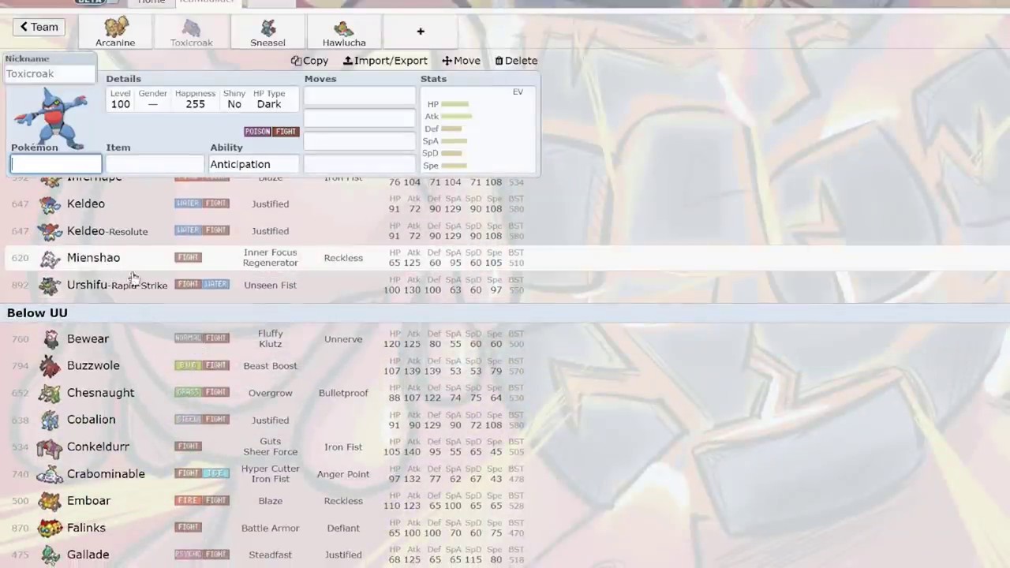
pyautogui.scroll(-1, 161, 293)
pyautogui.scroll(-5, 162, 293)
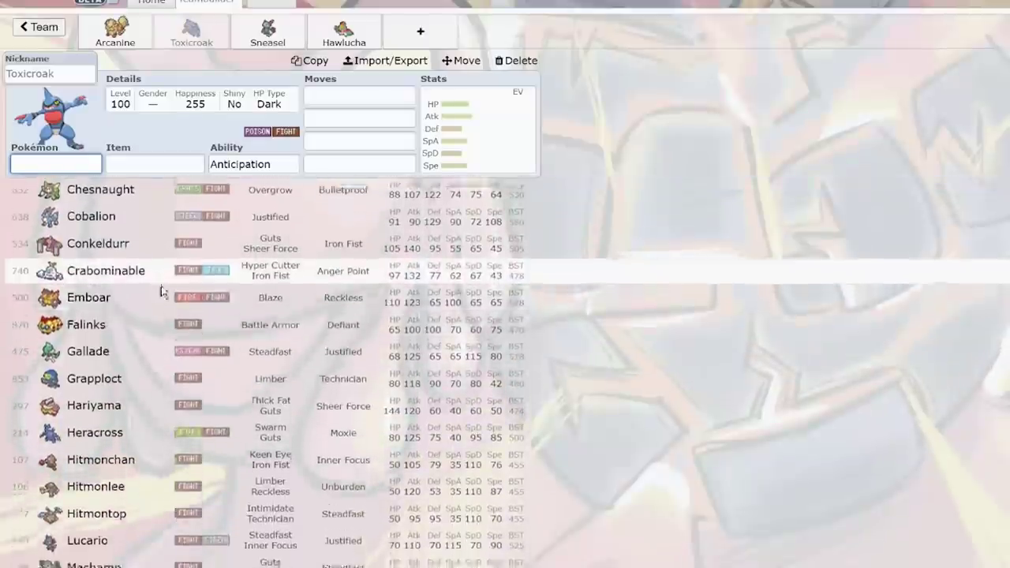
pyautogui.scroll(-4, 165, 293)
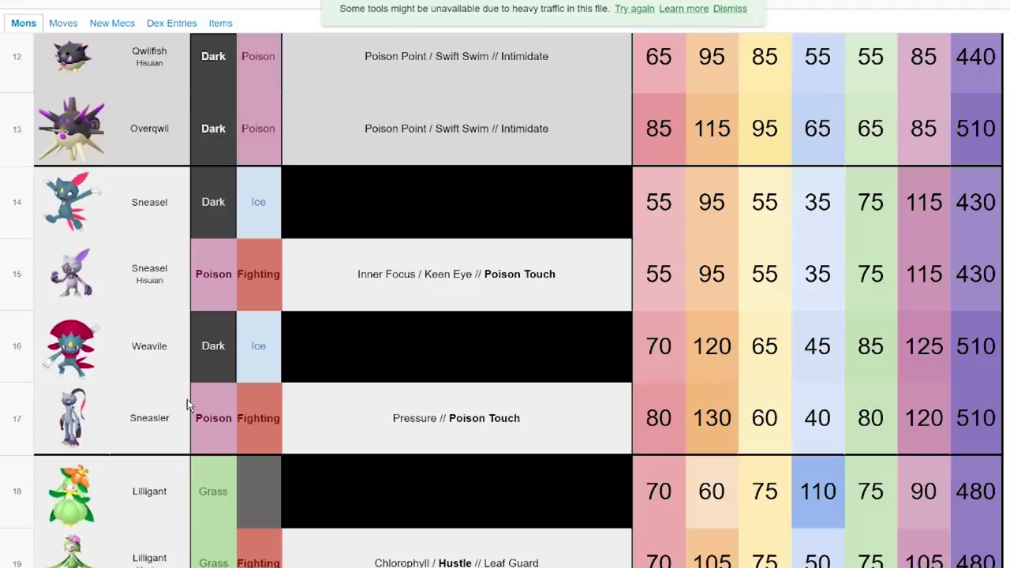
# Step: Switch to the datamine spreadsheet and look at the entries below Sneasler
pyautogui.scroll(-3, 187, 399)
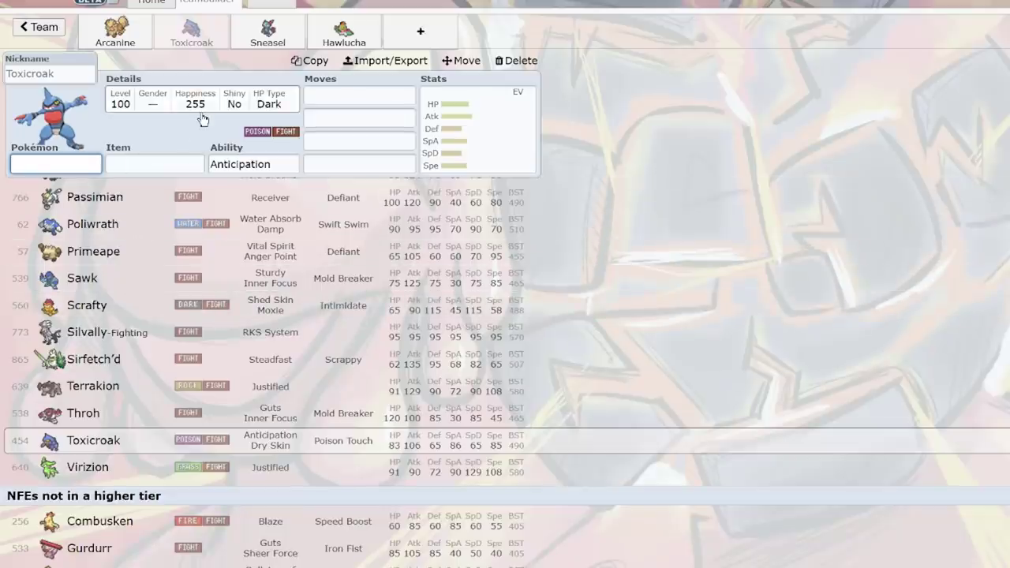
# Step: Return to the teambuilder, search the Pokémon list for "kar", and clear the search and the Fighting filter
pyautogui.write('kar')
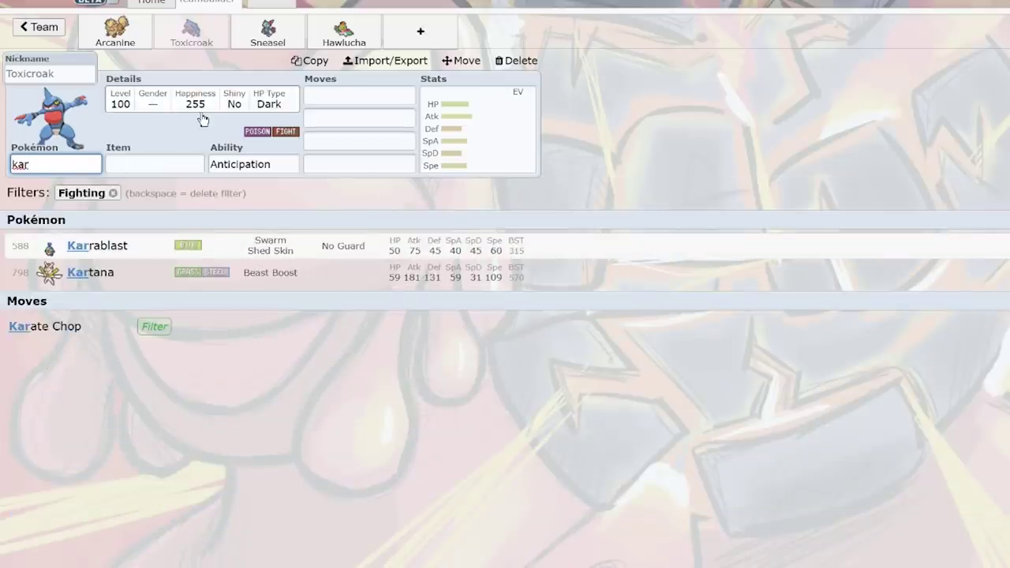
pyautogui.press('BackSpace')
pyautogui.press('BackSpace')
pyautogui.press('BackSpace')
pyautogui.press('BackSpace')
pyautogui.write('105')
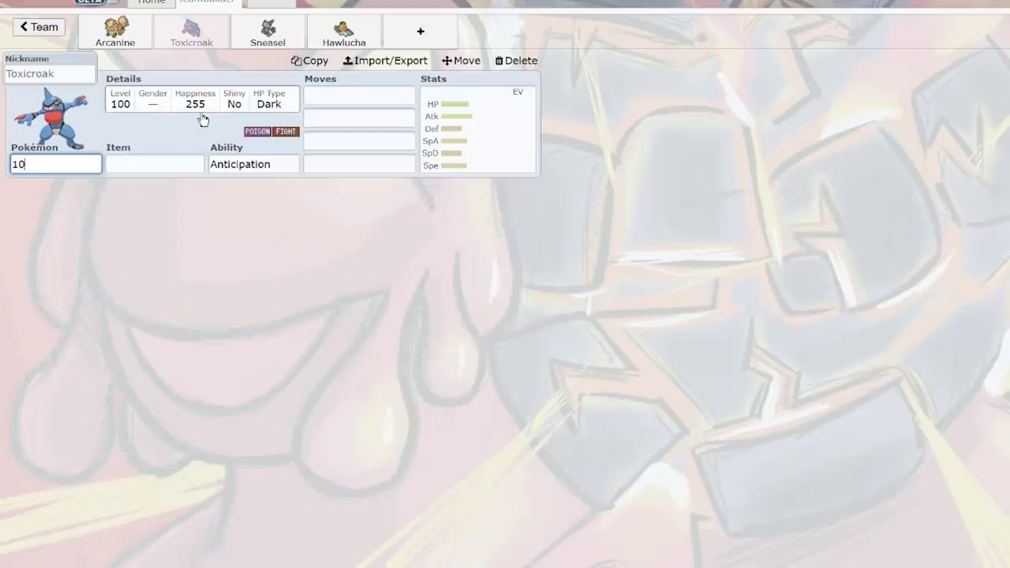
pyautogui.press('BackSpace')
pyautogui.press('BackSpace')
pyautogui.press('BackSpace')
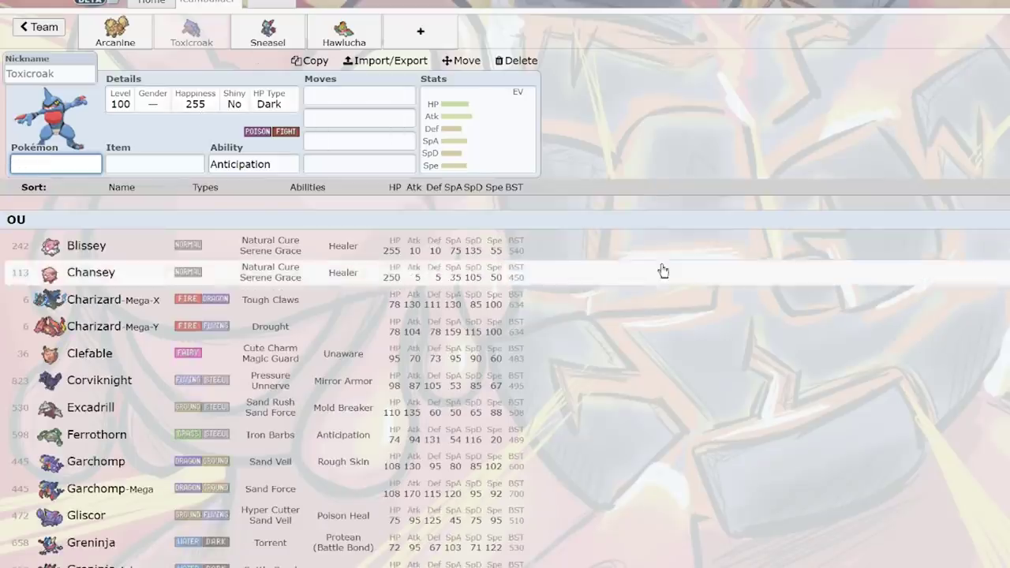
# Step: Look through the stats and abilities of the OU and UUBL Pokémon in Toxicroak's slot
pyautogui.scroll(-3, 679, 272)
pyautogui.scroll(-5, 698, 243)
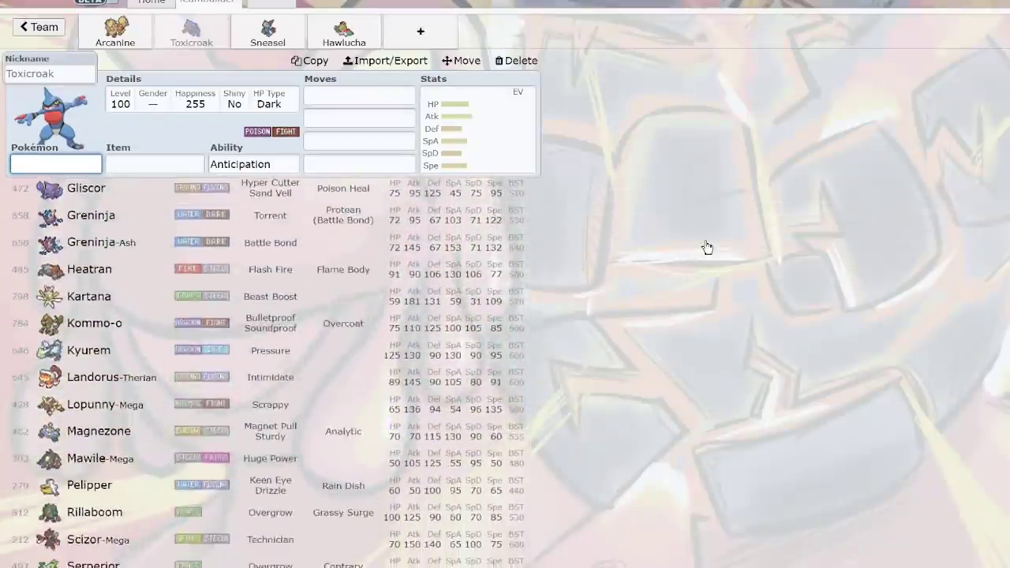
pyautogui.scroll(-3, 697, 229)
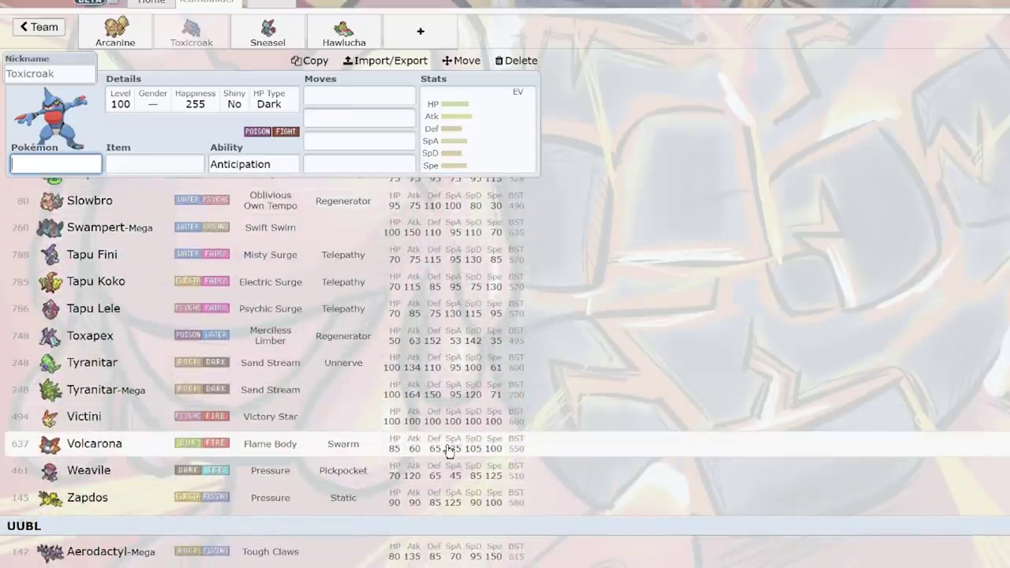
pyautogui.scroll(-2, 383, 412)
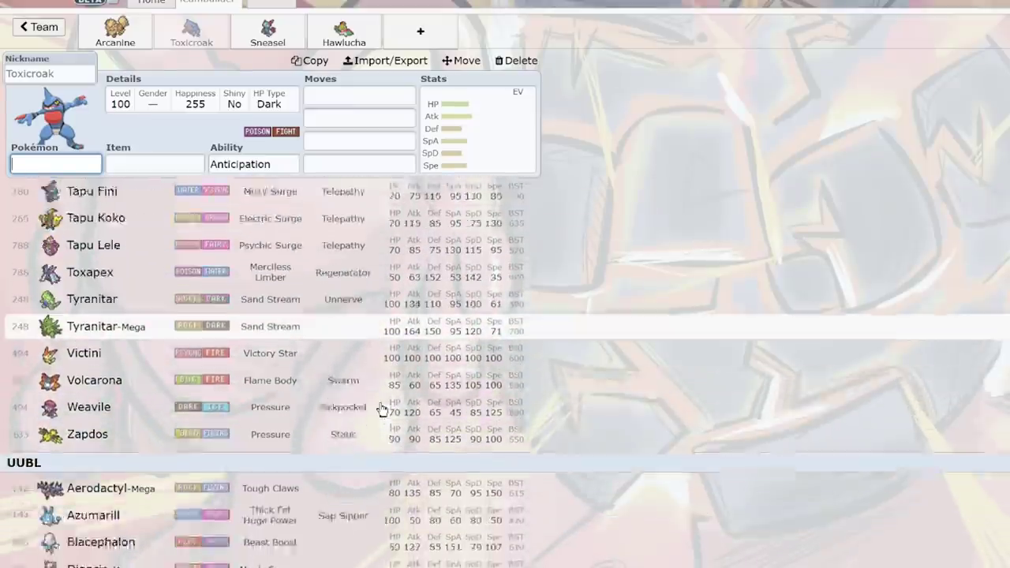
pyautogui.scroll(-1, 352, 365)
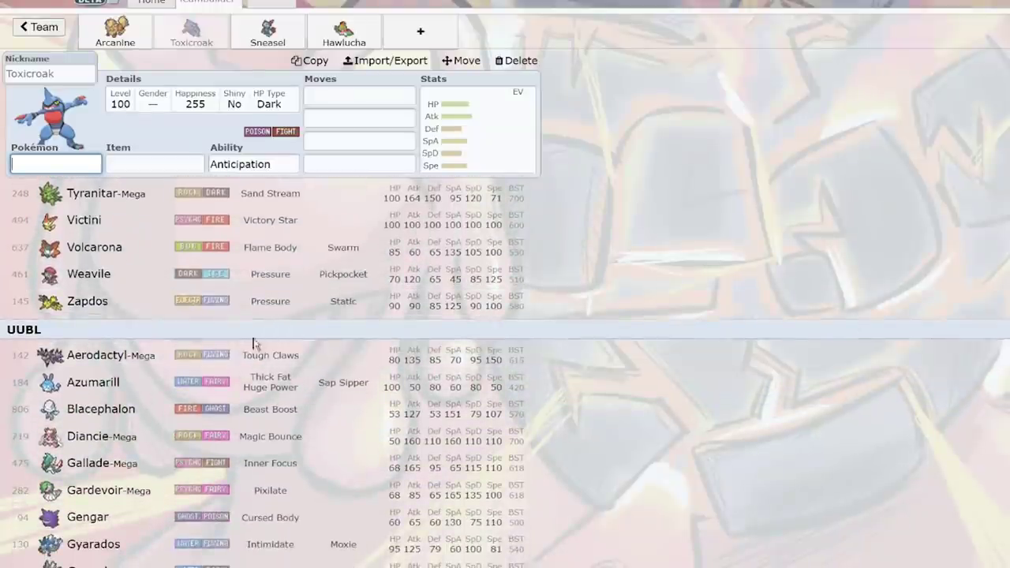
pyautogui.scroll(-2, 248, 356)
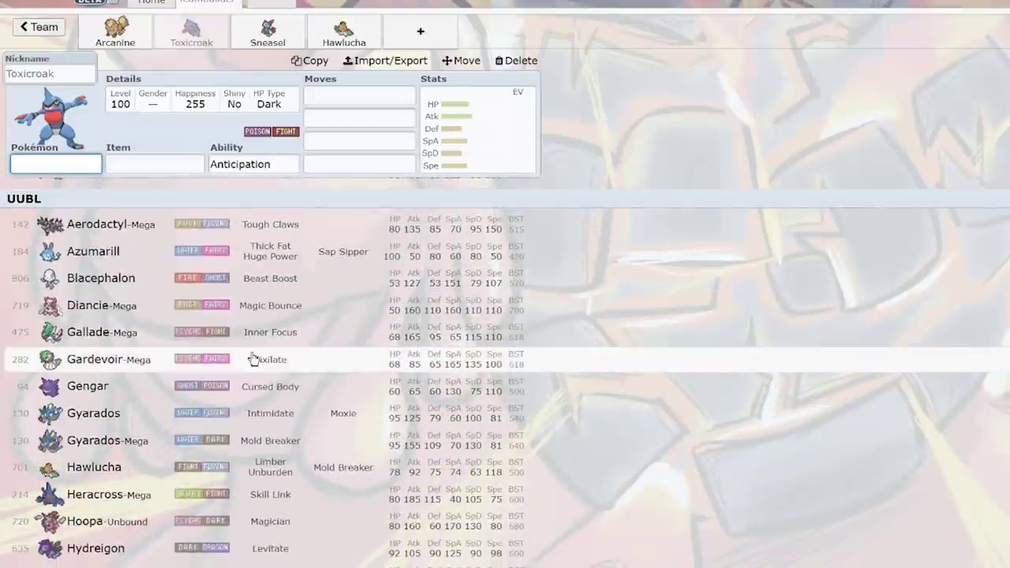
pyautogui.scroll(-2, 252, 359)
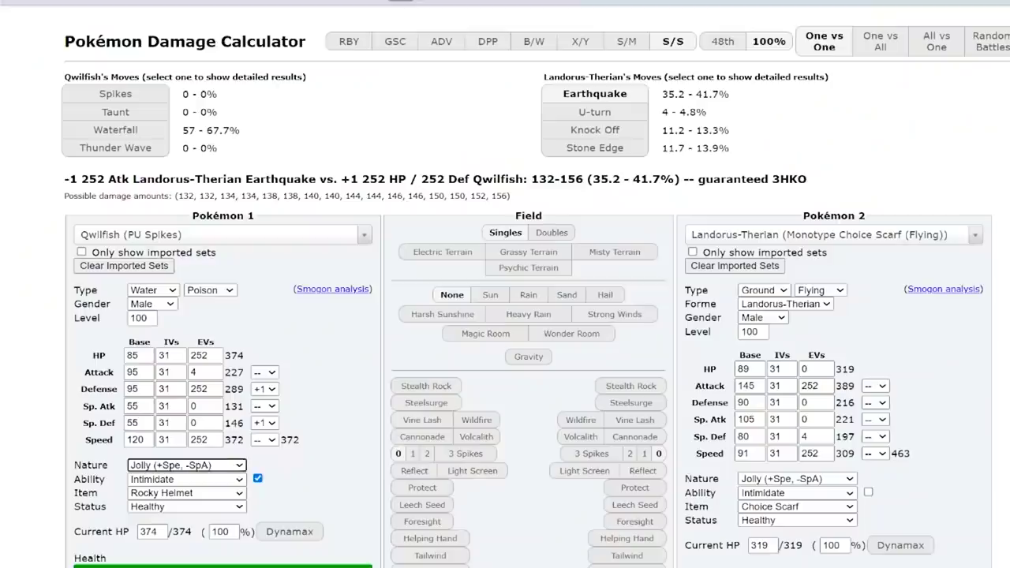
# Step: Switch to the damage calculator and set Qwilfish's base Speed to 105
pyautogui.doubleClick(139, 440)
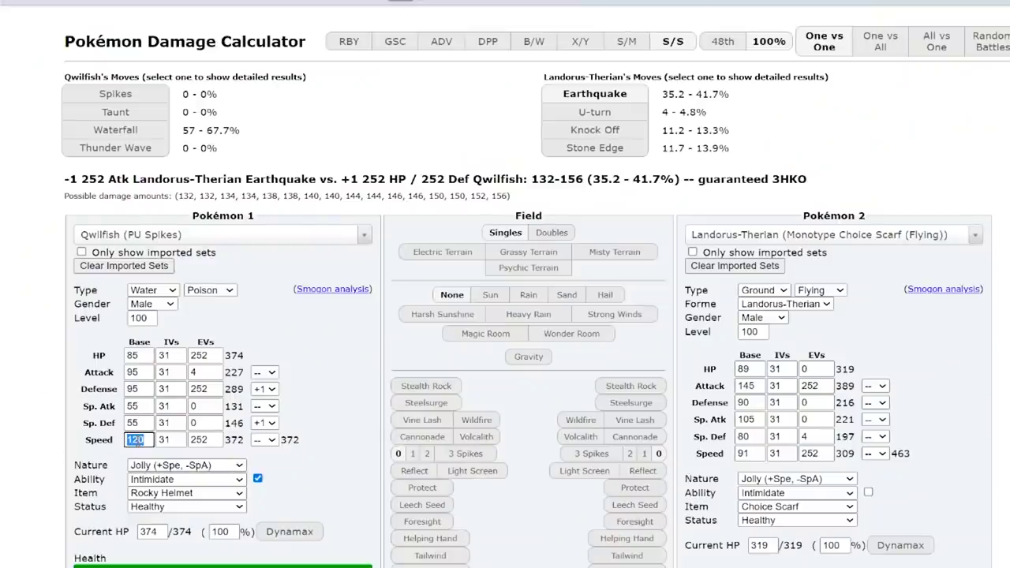
pyautogui.write('105')
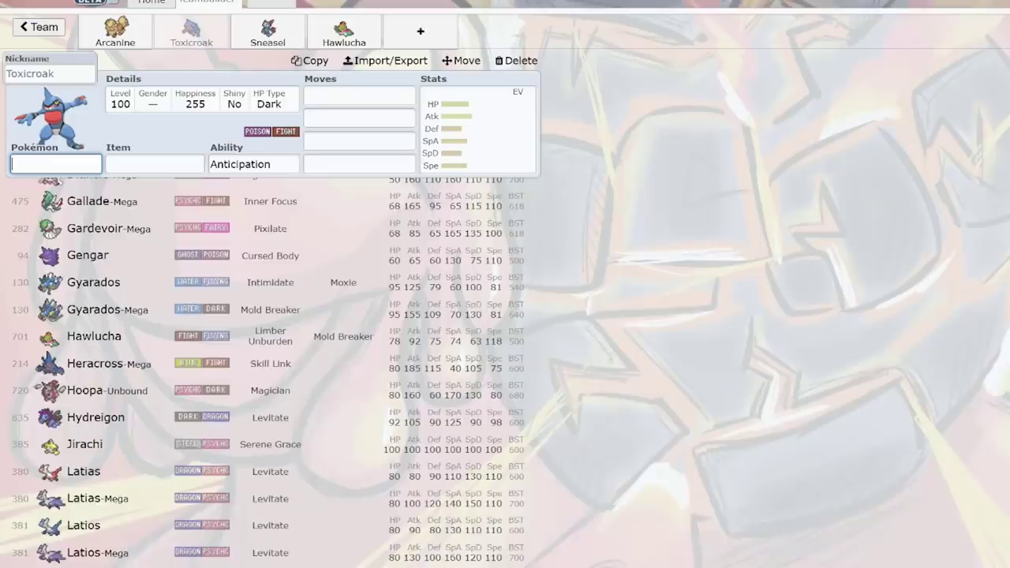
# Step: Return to the teambuilder and replace Toxicroak with Lilligant
pyautogui.write('lil')
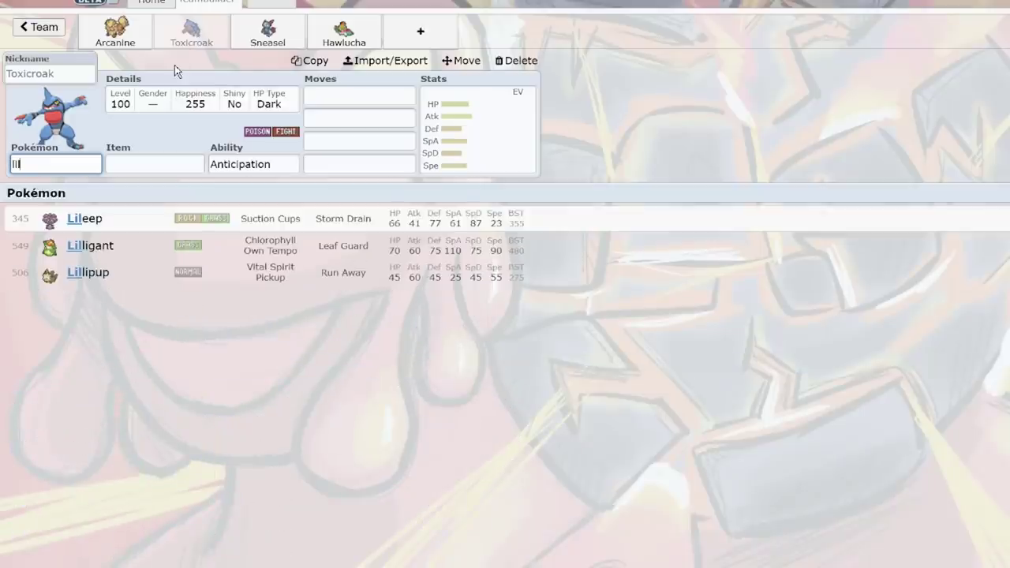
pyautogui.click(210, 252)
# Step: Look through the moves available to Lilligant, including the usually useless ones
pyautogui.click(359, 97)
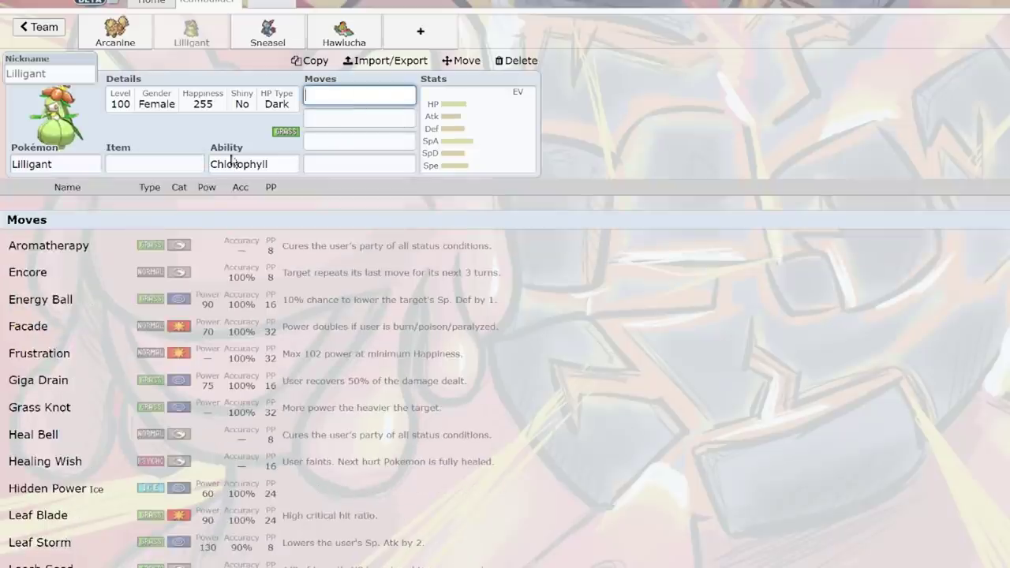
pyautogui.scroll(-3, 372, 274)
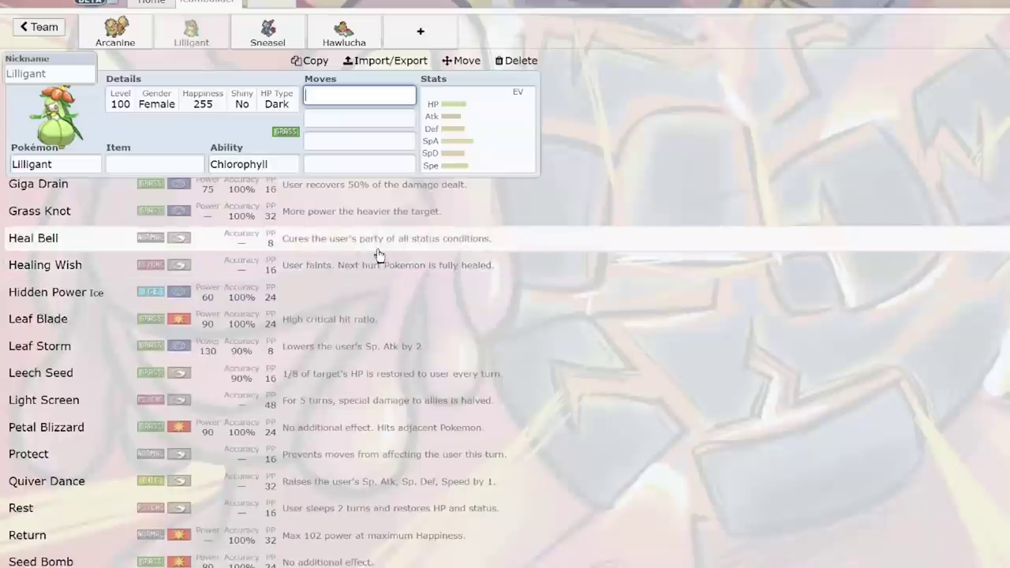
pyautogui.scroll(-3, 378, 255)
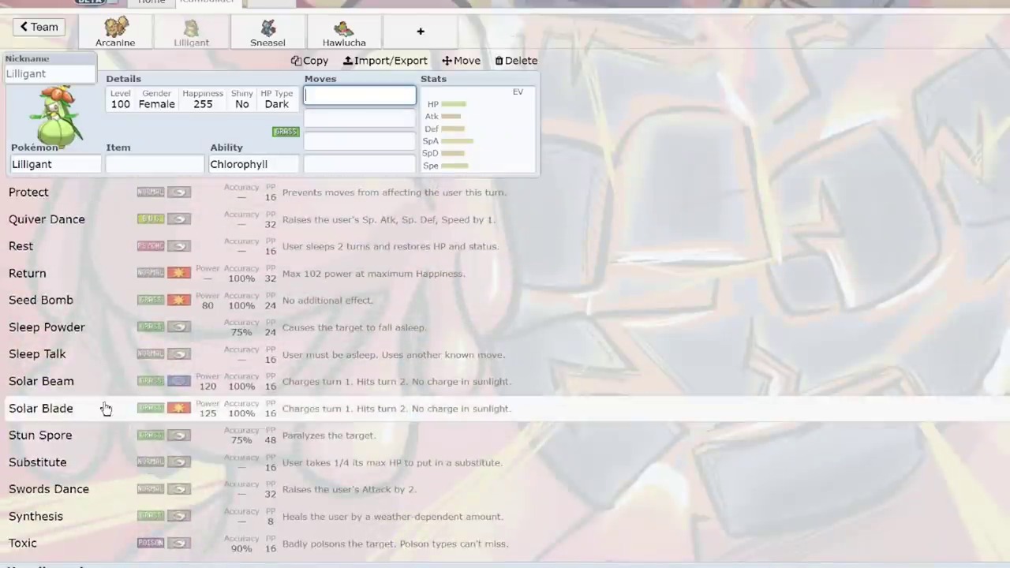
pyautogui.scroll(3, 134, 428)
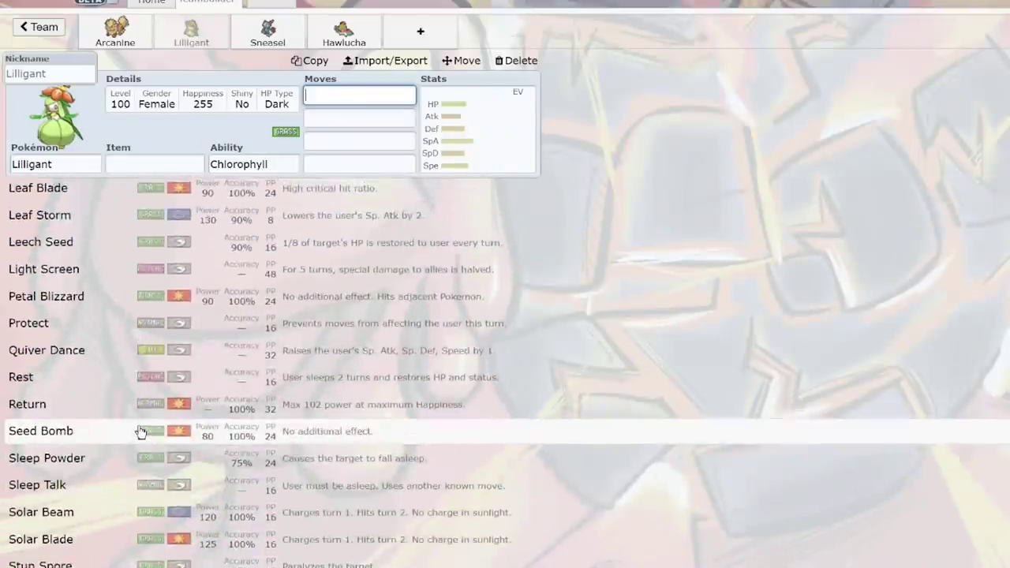
pyautogui.scroll(-5, 134, 288)
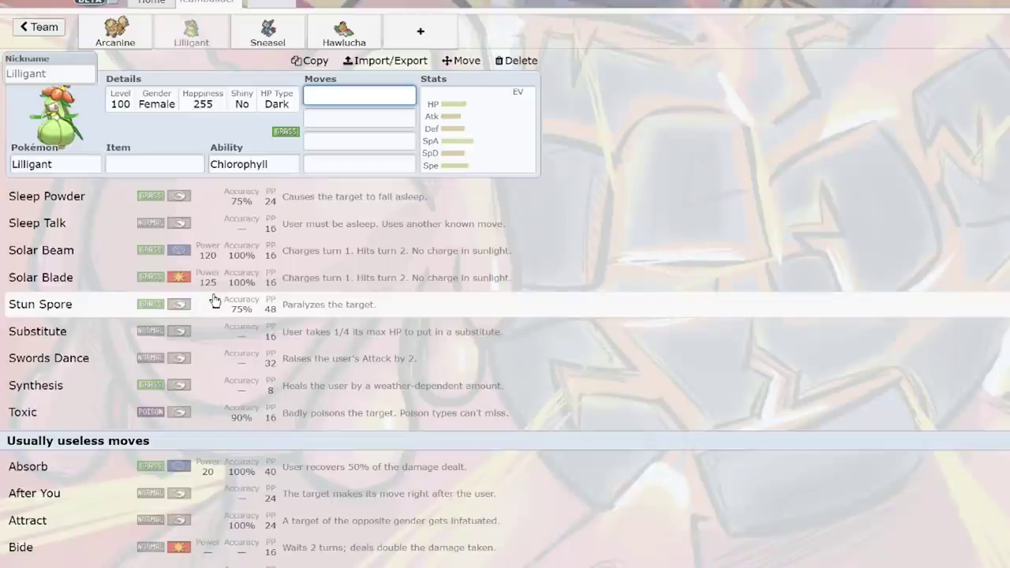
pyautogui.scroll(7, 213, 300)
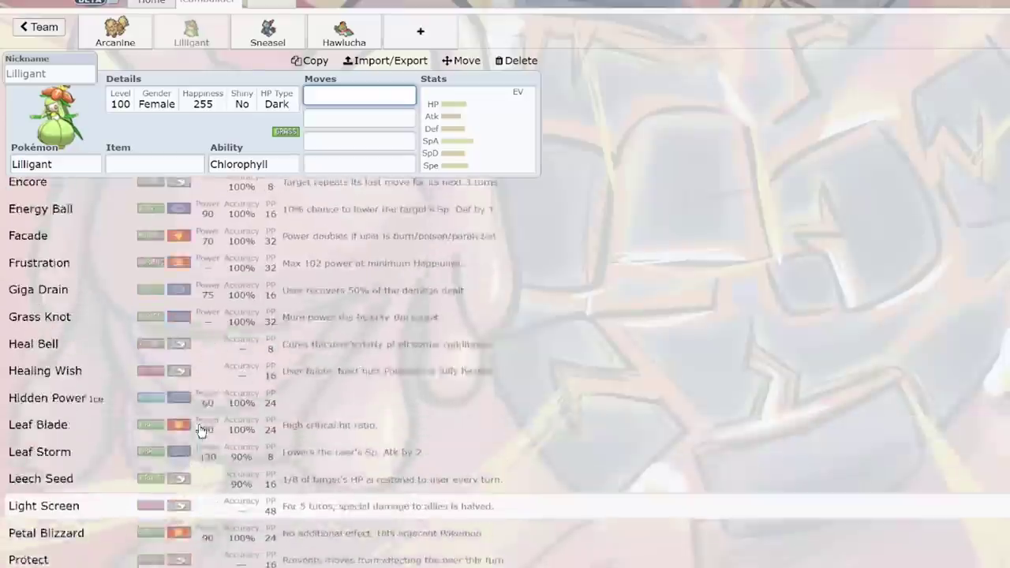
pyautogui.scroll(2, 199, 418)
pyautogui.scroll(-7, 363, 402)
pyautogui.scroll(-4, 351, 315)
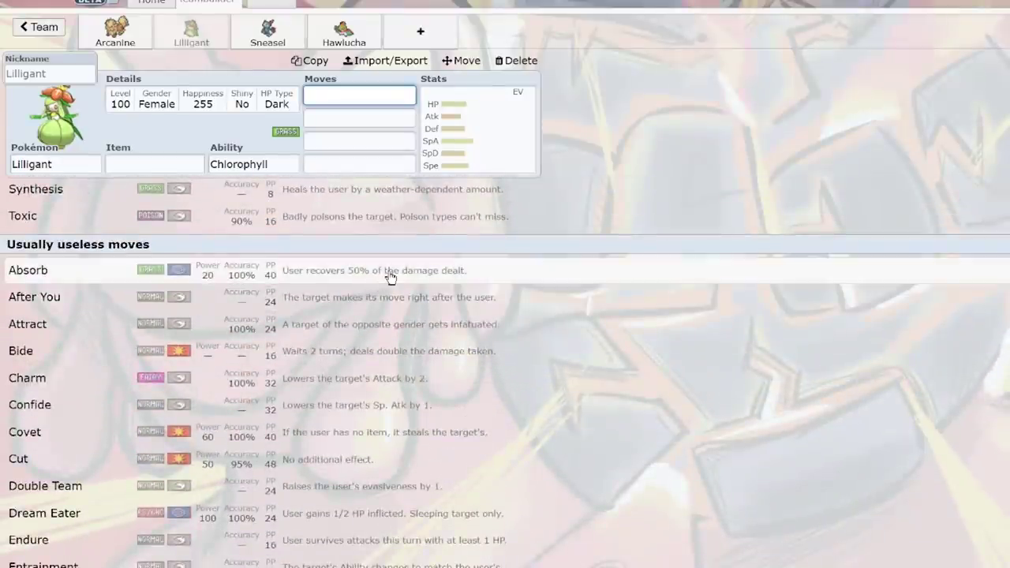
pyautogui.scroll(-6, 390, 276)
pyautogui.scroll(-6, 440, 270)
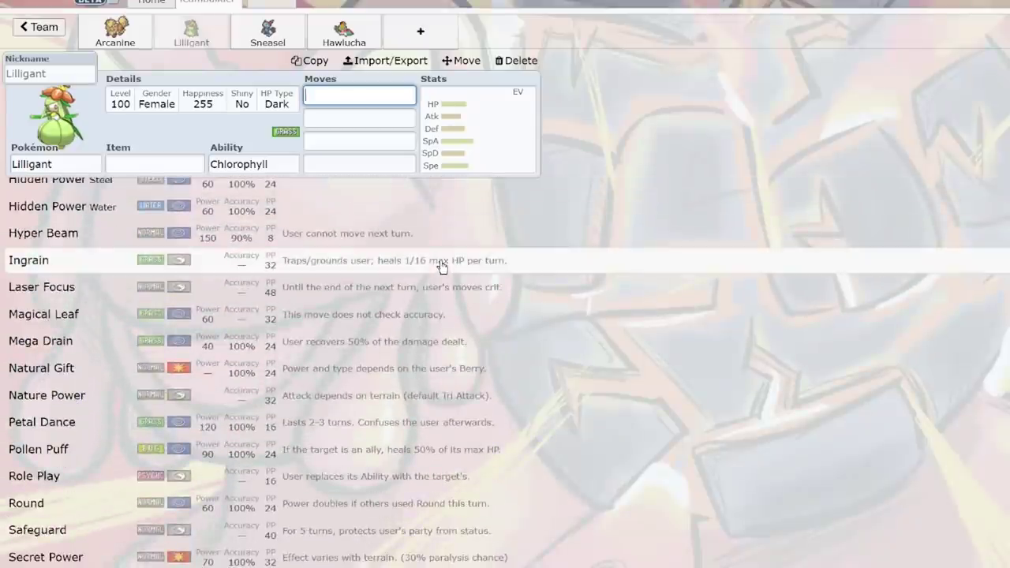
pyautogui.scroll(-3, 435, 263)
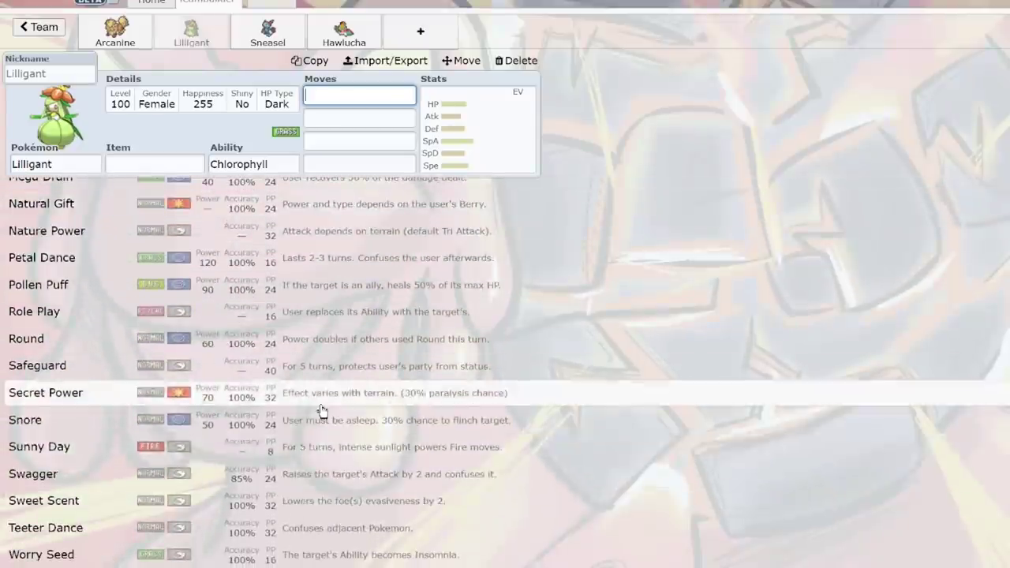
pyautogui.scroll(6, 319, 412)
pyautogui.scroll(8, 330, 408)
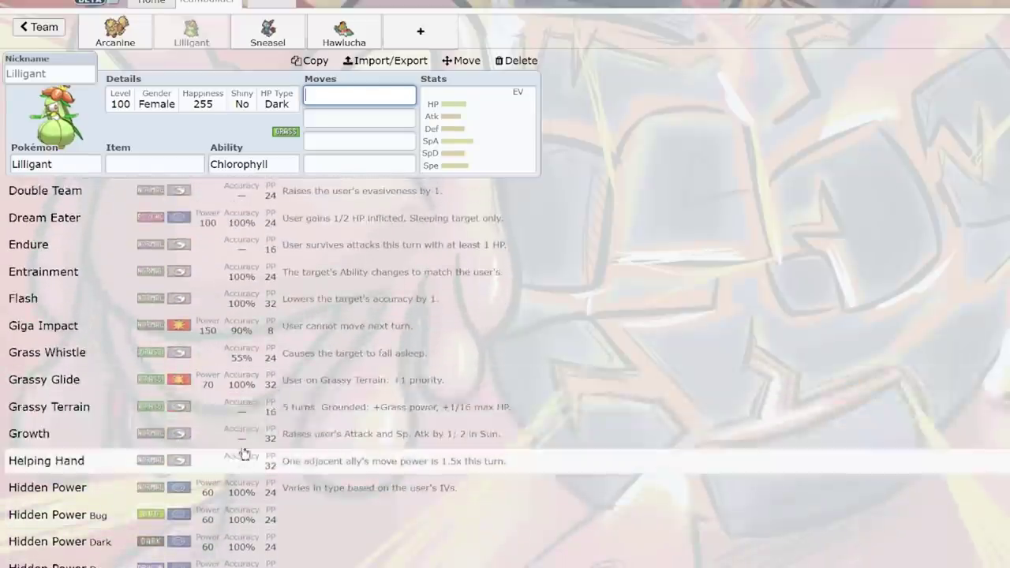
pyautogui.scroll(6, 271, 402)
pyautogui.scroll(6, 308, 367)
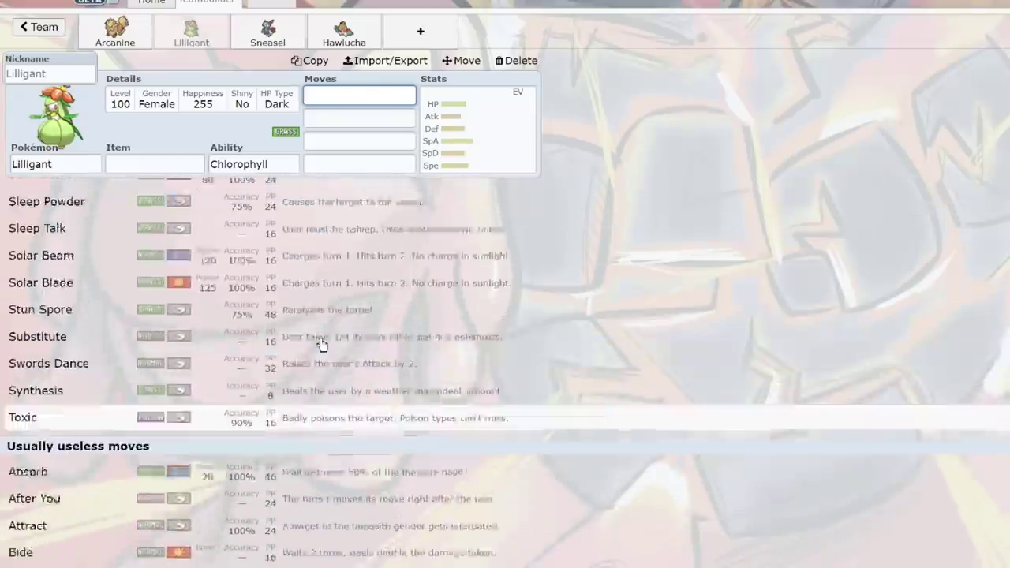
pyautogui.scroll(4, 326, 341)
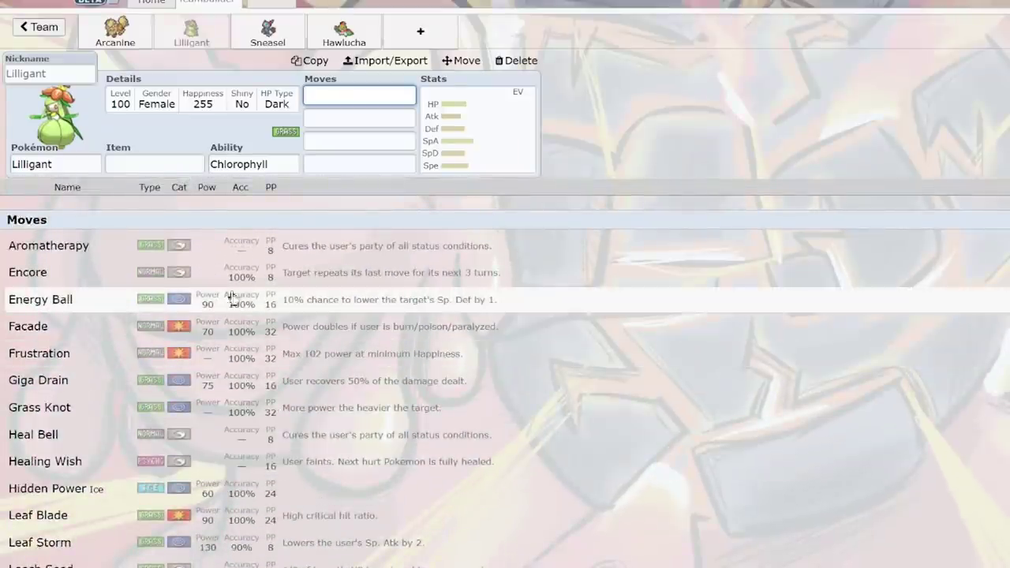
pyautogui.scroll(-3, 354, 302)
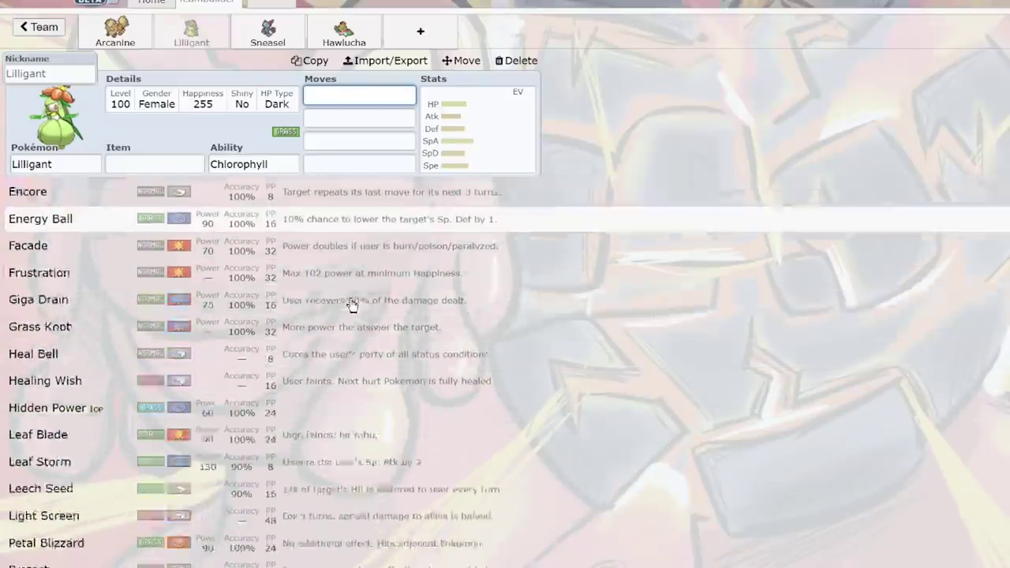
pyautogui.scroll(-5, 355, 245)
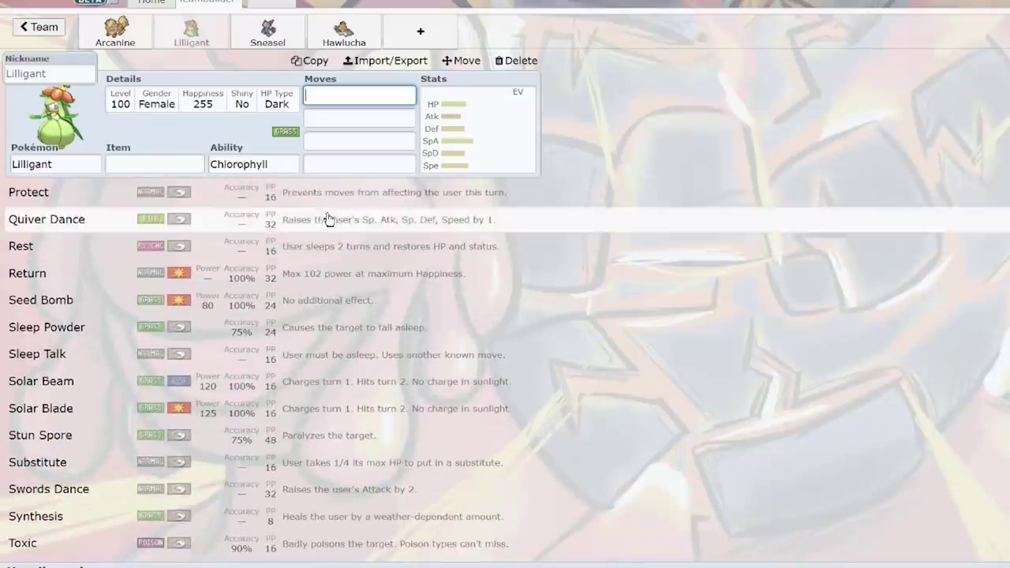
pyautogui.scroll(-4, 225, 189)
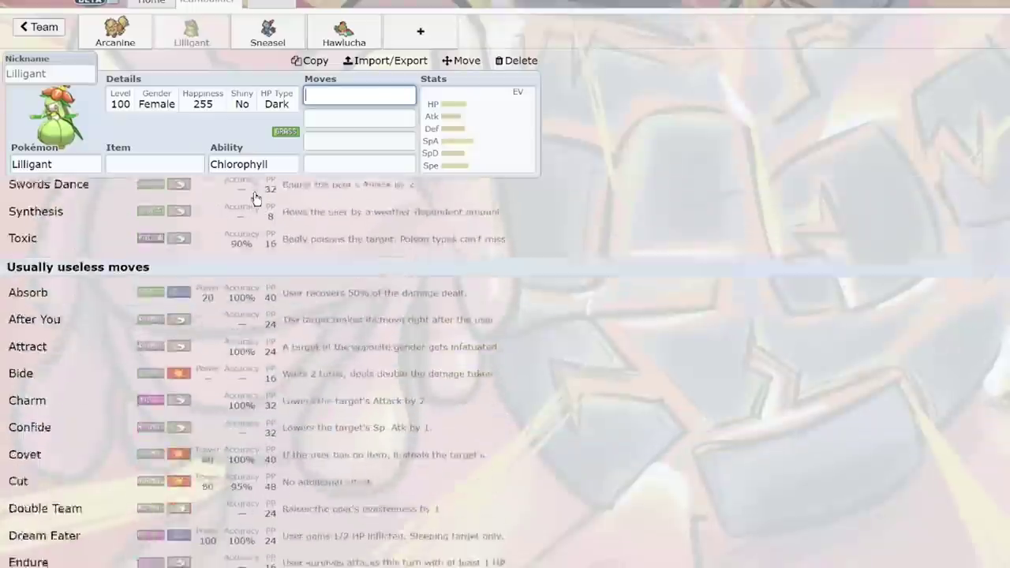
pyautogui.scroll(-5, 210, 284)
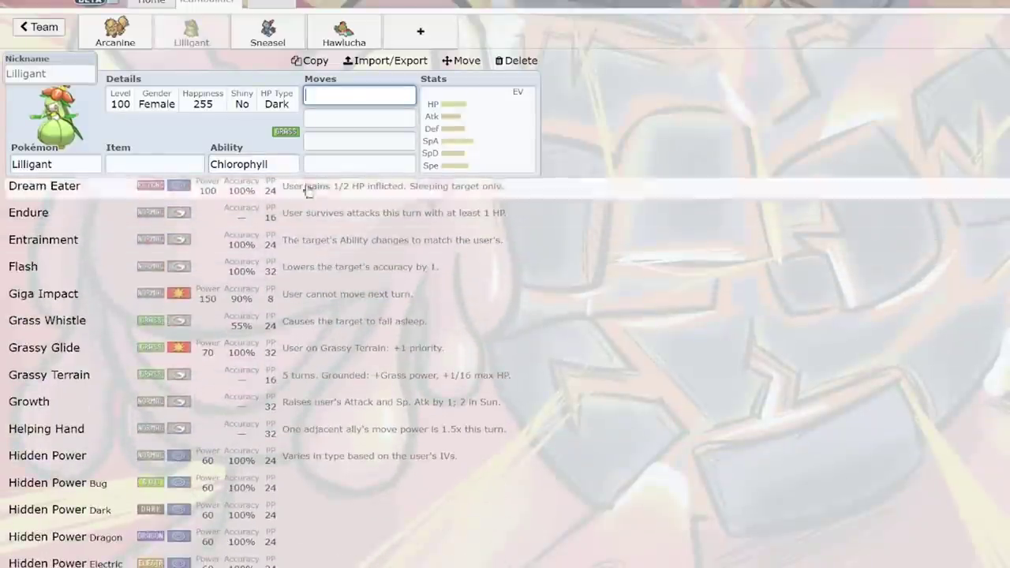
# Step: Open Lilligant's EV settings, then switch to the datamine spreadsheet and examine the Hisuian Lilligant entry and the rows below it
pyautogui.click(459, 145)
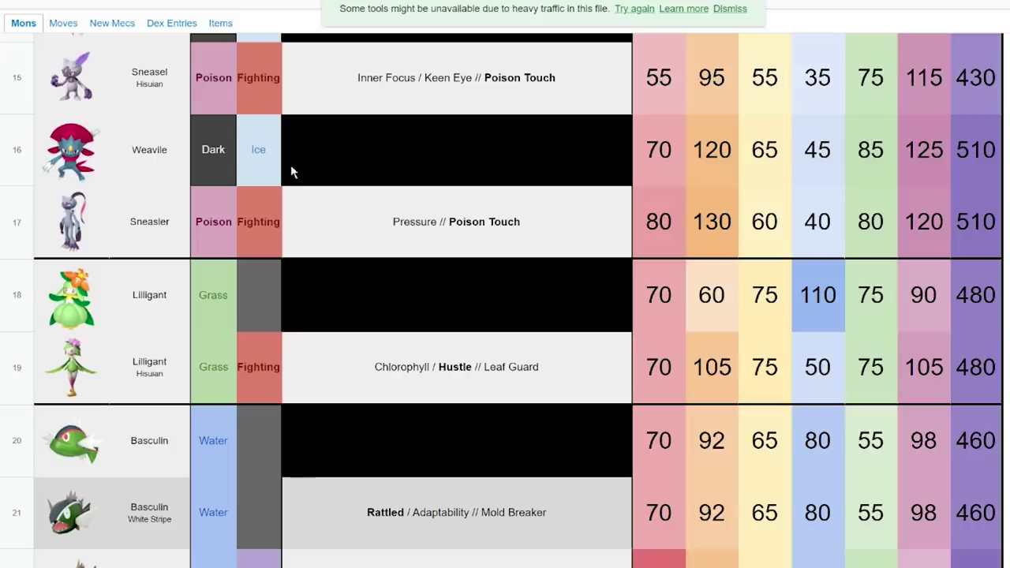
pyautogui.scroll(-1, 347, 244)
pyautogui.scroll(-2, 344, 235)
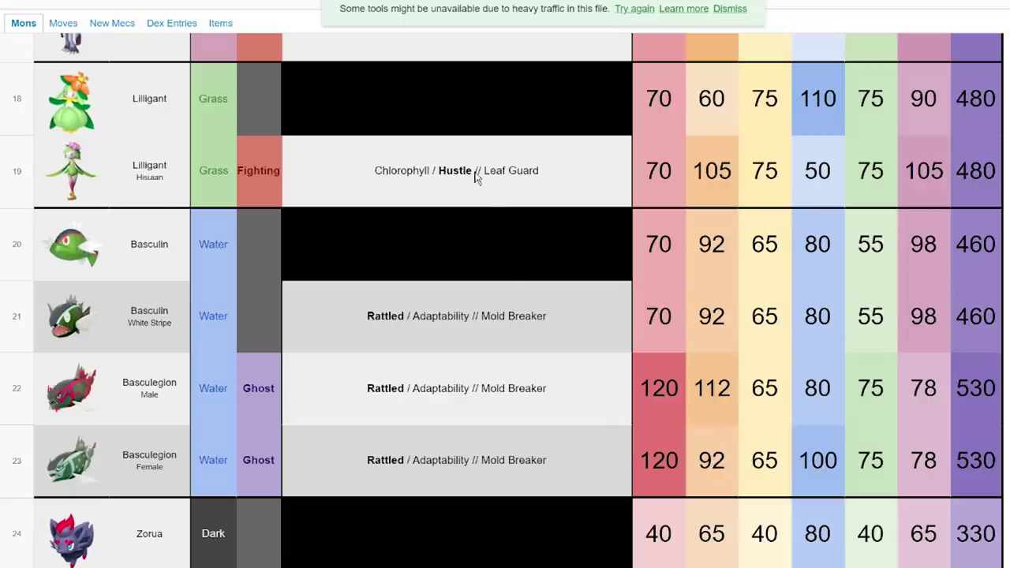
pyautogui.scroll(-1, 426, 371)
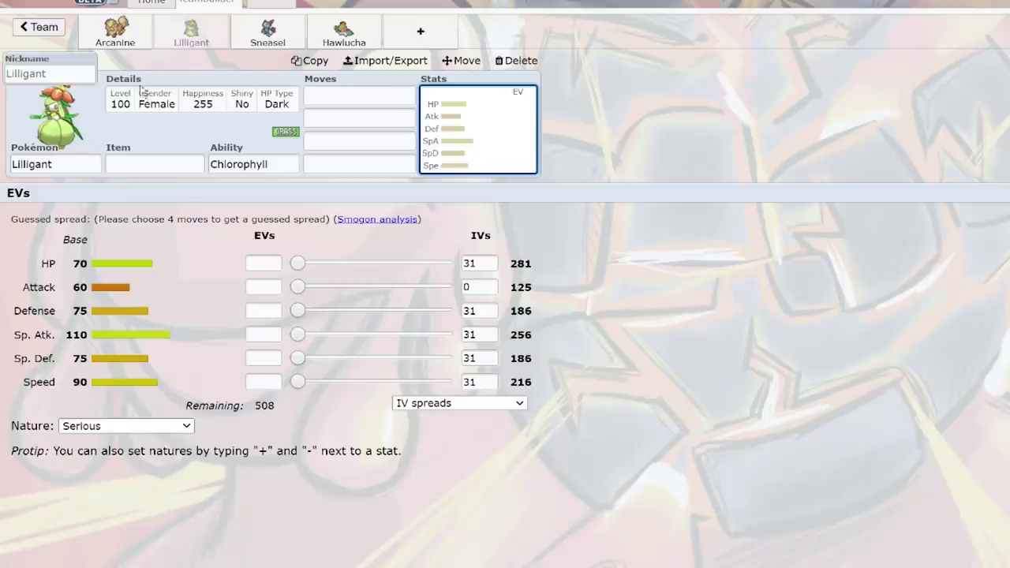
# Step: Return to the teambuilder and search the Pokémon list for "heat" from Lilligant's slot
pyautogui.click(92, 164)
pyautogui.click(92, 163)
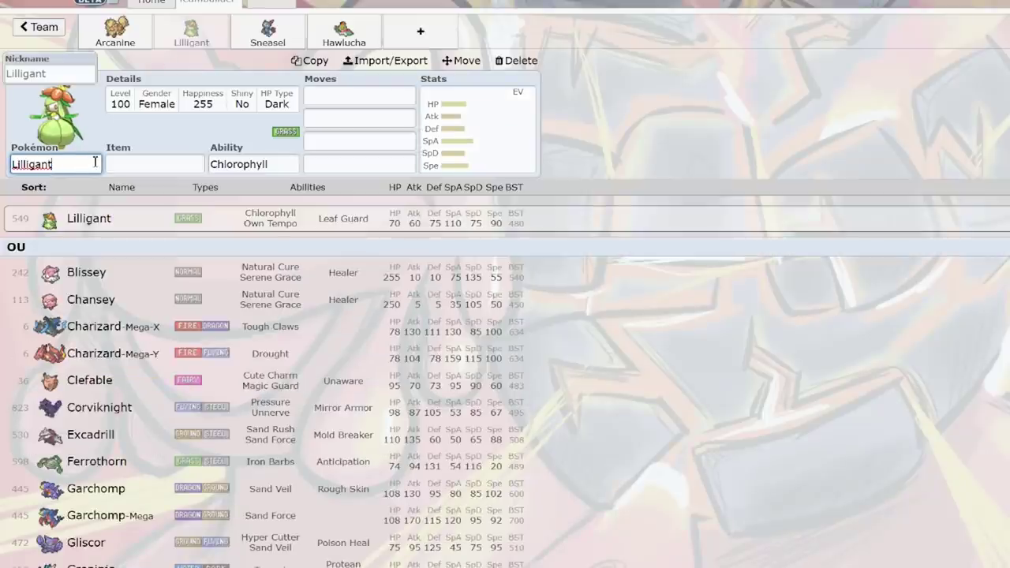
pyautogui.write('h')
pyautogui.press('BackSpace')
pyautogui.press('BackSpace')
pyautogui.press('BackSpace')
pyautogui.press('BackSpace')
pyautogui.press('BackSpace')
pyautogui.press('BackSpace')
pyautogui.press('BackSpace')
pyautogui.press('BackSpace')
pyautogui.press('BackSpace')
pyautogui.press('BackSpace')
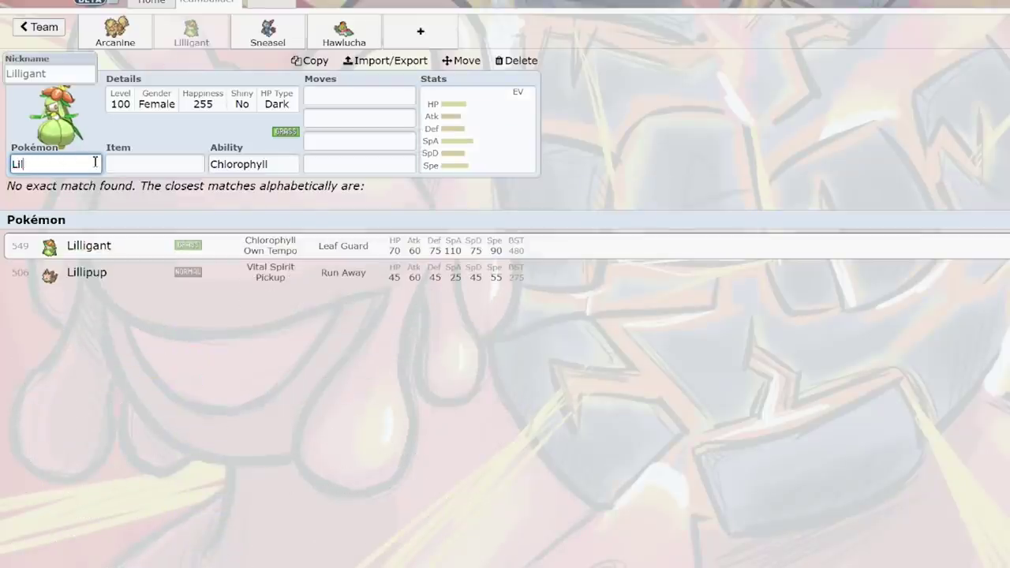
pyautogui.write('heat')
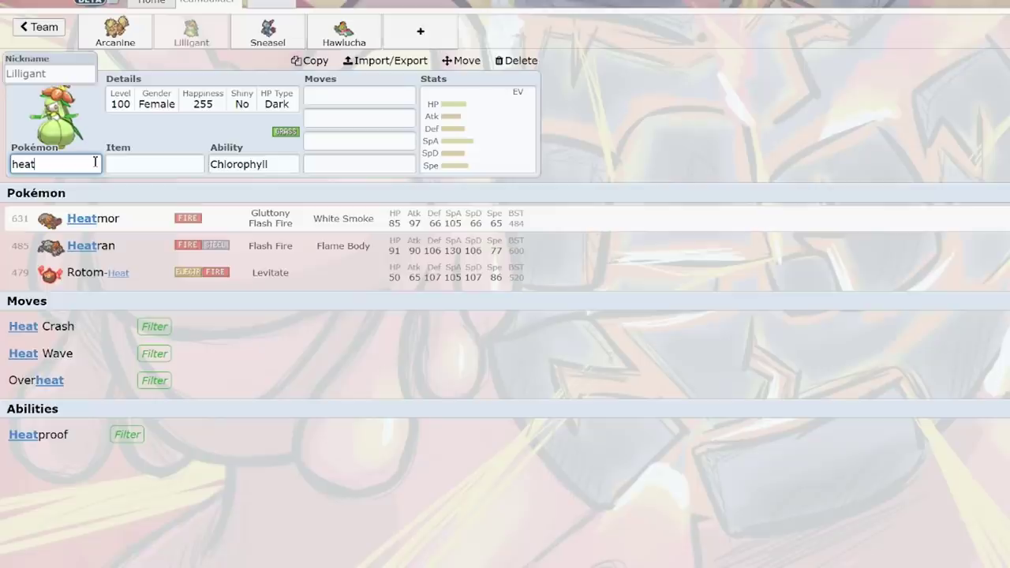
# Step: Open Lilligant's EV settings, then switch to the damage calculator and set Qwilfish's base Speed to 78
pyautogui.click(471, 121)
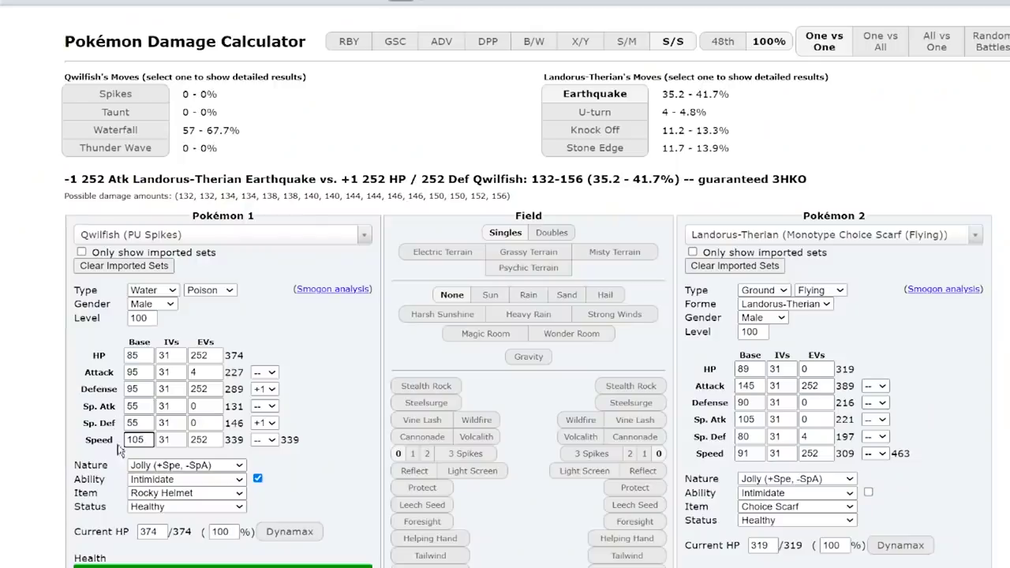
pyautogui.doubleClick(134, 440)
pyautogui.write('78')
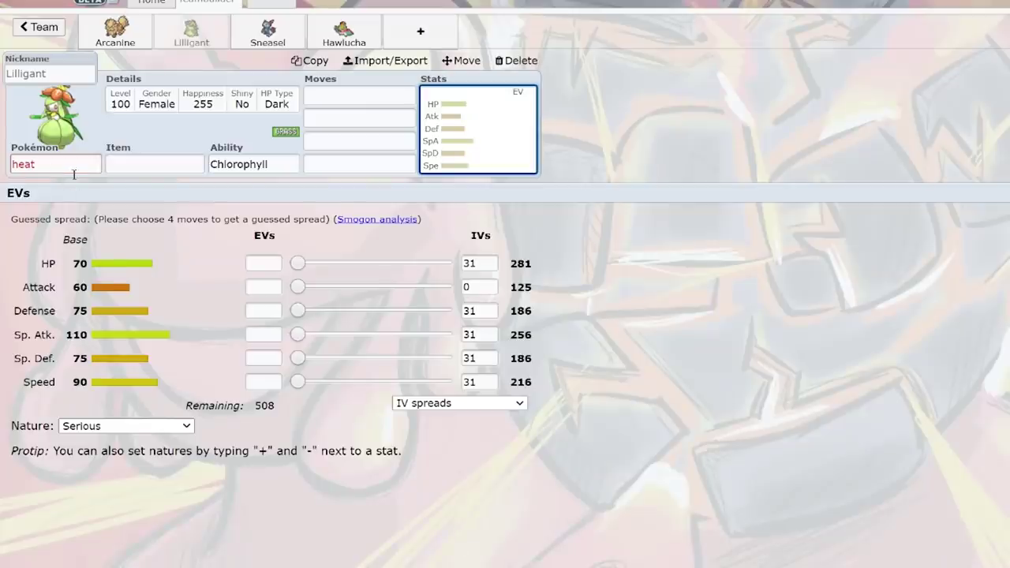
# Step: Return to the teambuilder and search the Pokémon list for "dig" instead of "heat"
pyautogui.click(73, 169)
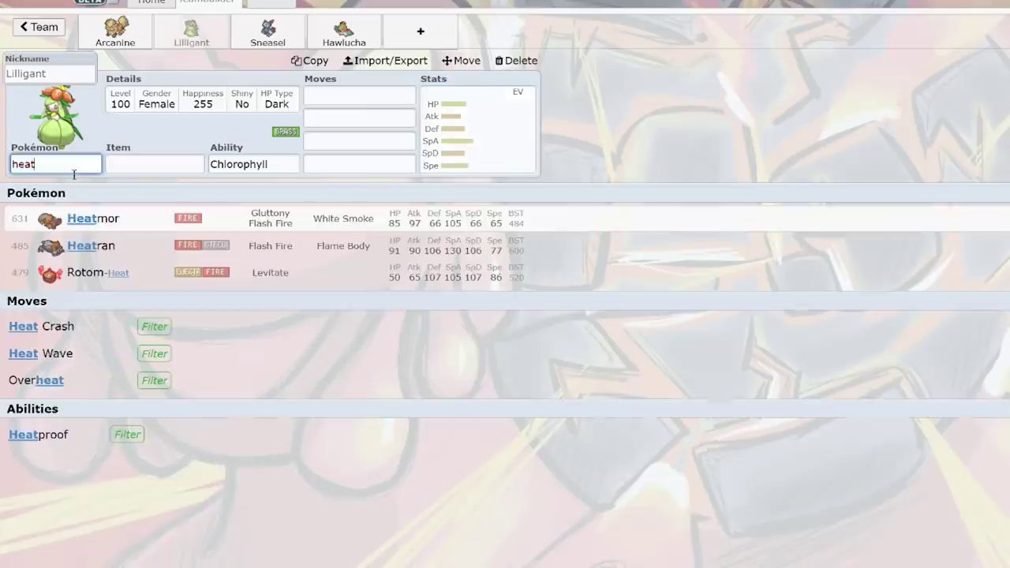
pyautogui.write('dig')
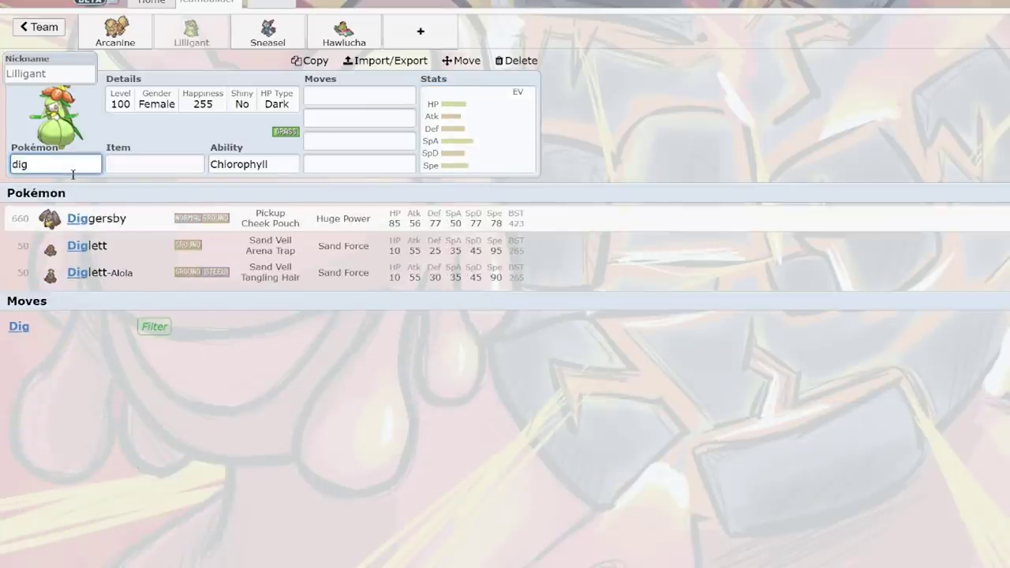
# Step: Replace Lilligant with Diggersby, then switch to the damage calculator and set Qwilfish's Attack to base 112 with 252 EVs
pyautogui.click(372, 225)
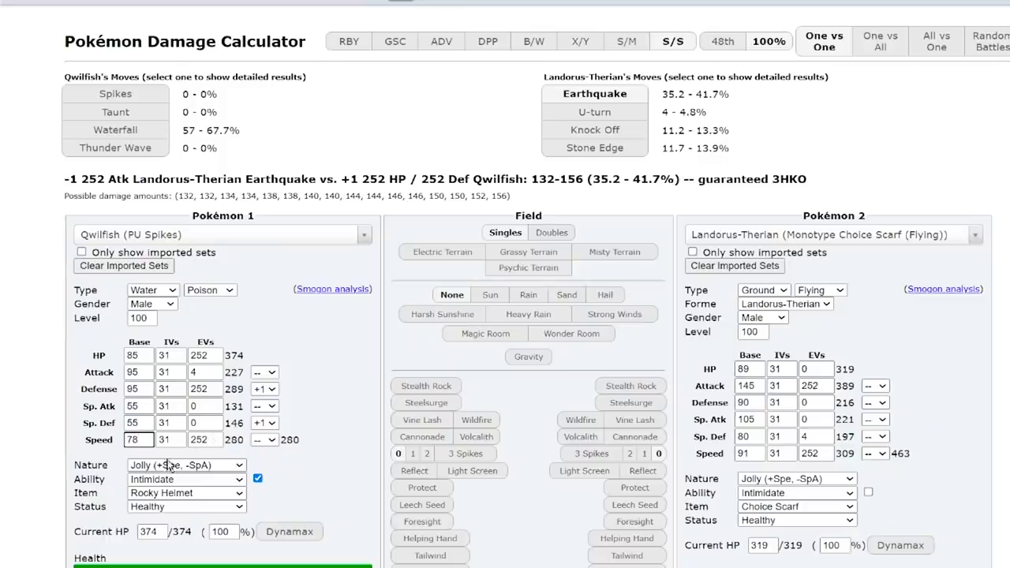
pyautogui.doubleClick(133, 372)
pyautogui.write('112')
pyautogui.doubleClick(197, 373)
pyautogui.write('252')
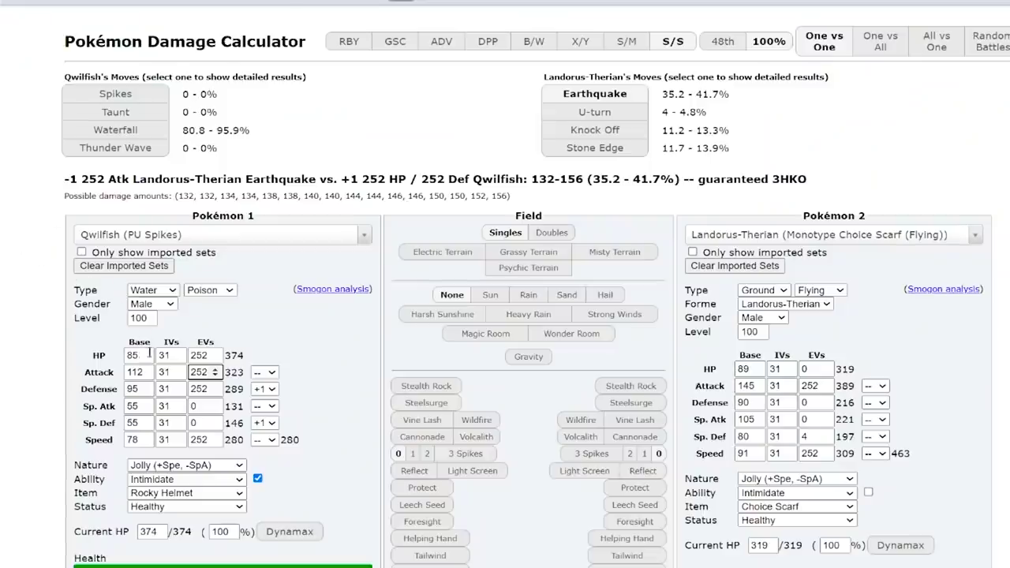
# Step: Set Qwilfish's base HP to 120 with 0 HP EVs
pyautogui.doubleClick(136, 355)
pyautogui.write('120')
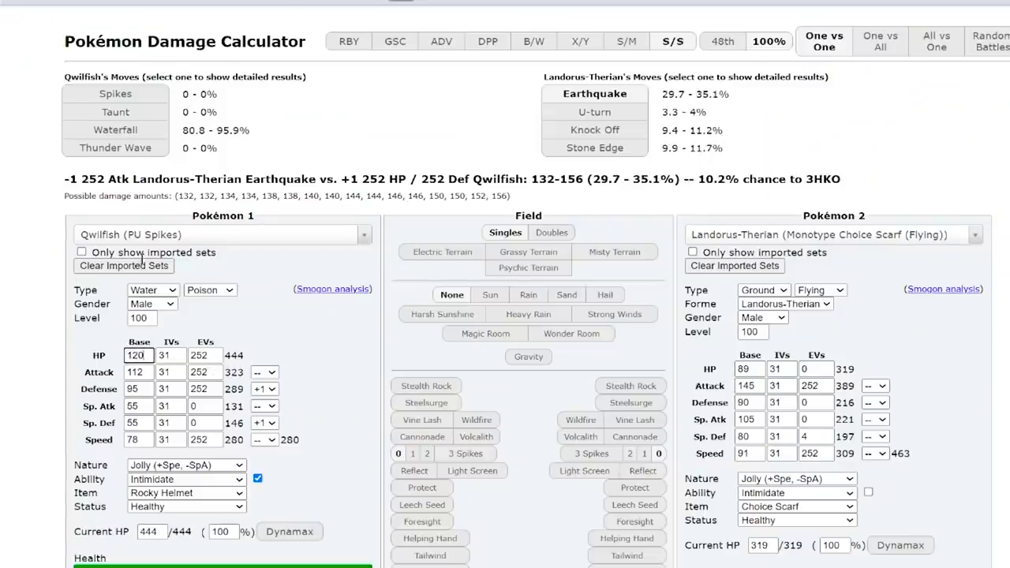
pyautogui.doubleClick(207, 355)
pyautogui.write('0')
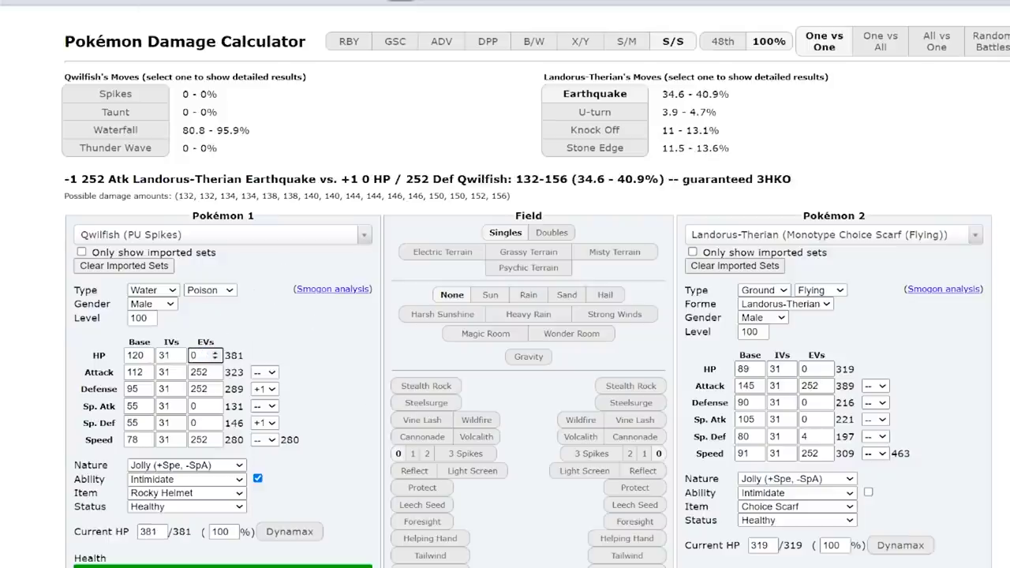
# Step: Return to the teambuilder and replace Diggersby with Basculin
pyautogui.hotkey('ctrl', 'Tab')
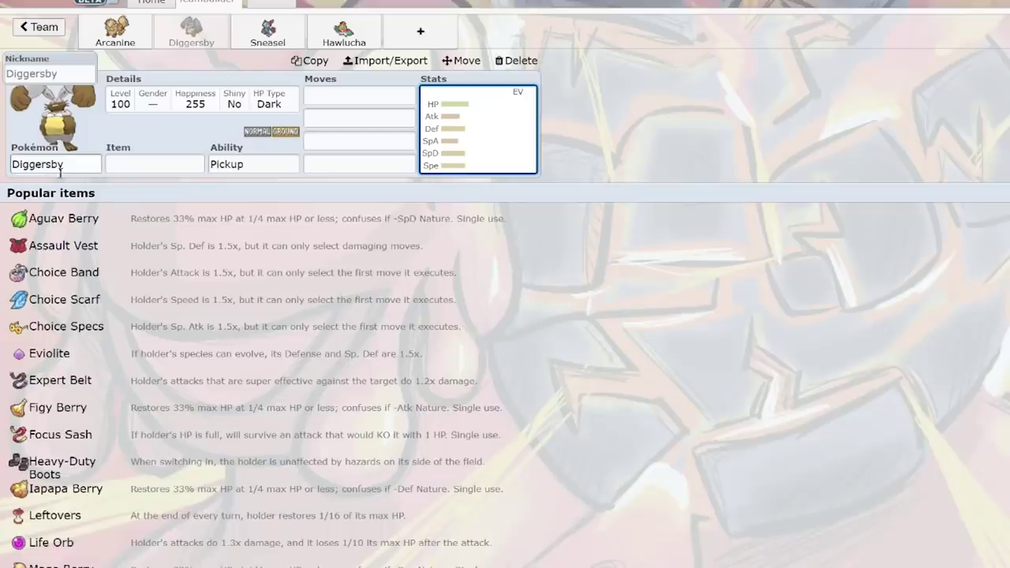
pyautogui.click(60, 170)
pyautogui.write('bas')
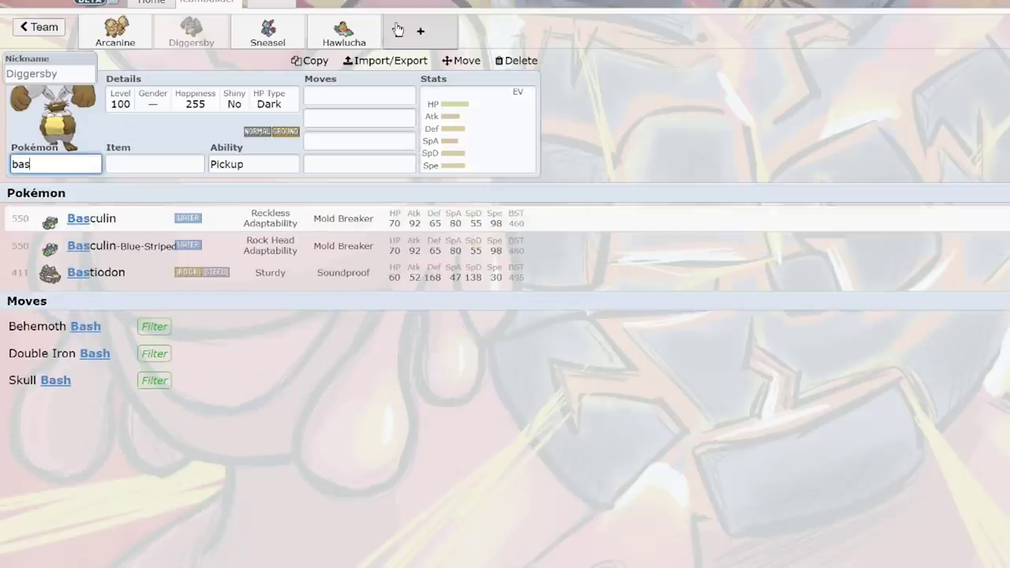
pyautogui.click(299, 223)
# Step: Choose Hydro Pump as Basculin's second move, then examine its other available moves and its base stats
pyautogui.press('Tab')
pyautogui.press('Tab')
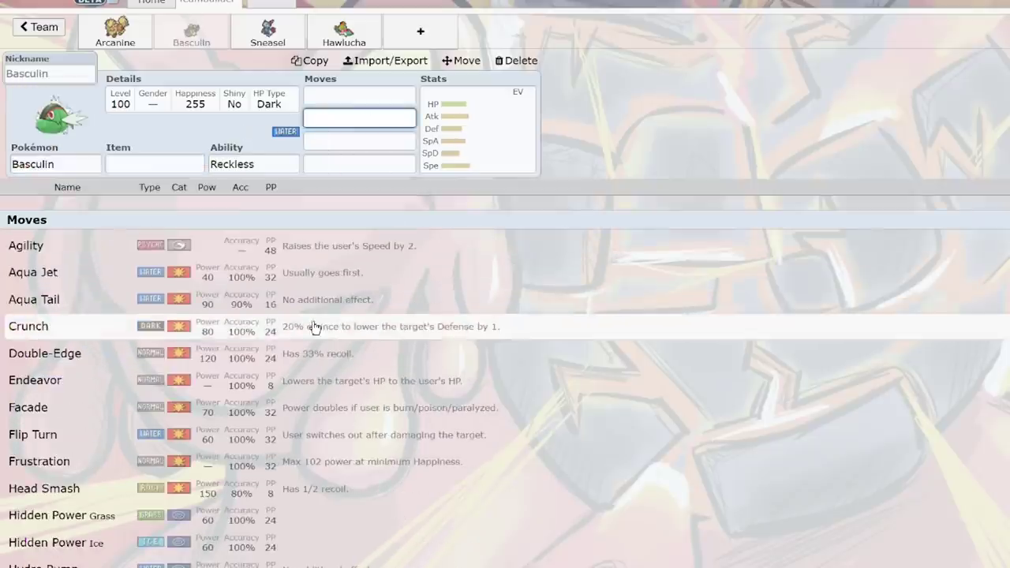
pyautogui.scroll(-1, 314, 327)
pyautogui.click(93, 501)
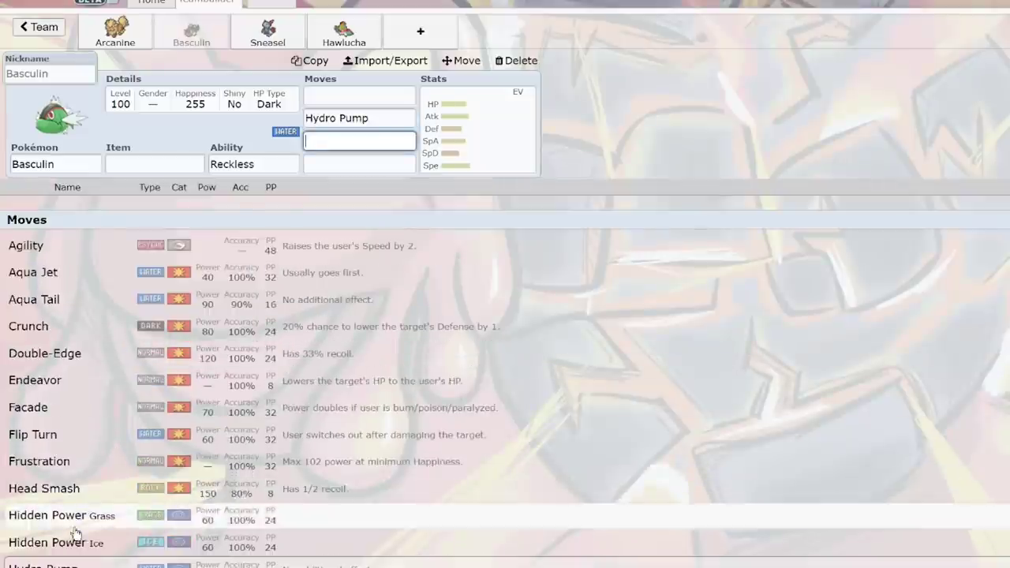
pyautogui.scroll(-8, 292, 354)
pyautogui.scroll(3, 299, 345)
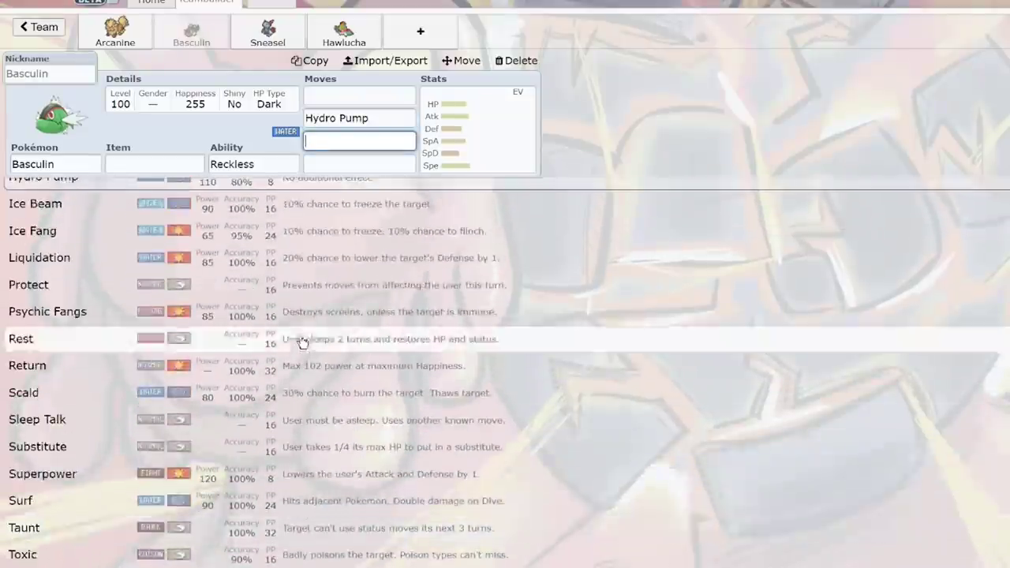
pyautogui.click(428, 167)
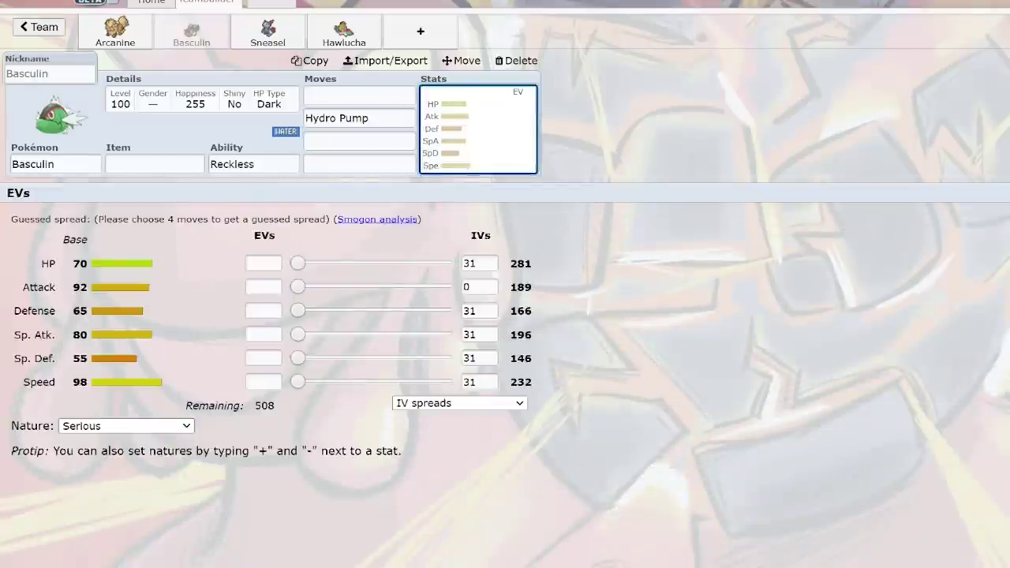
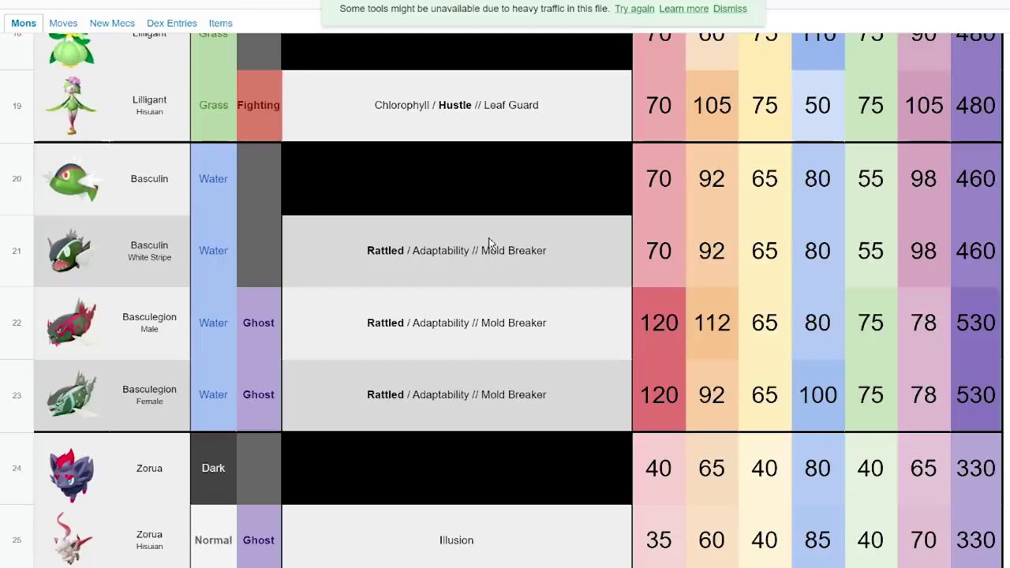
# Step: Check the Basculin and Basculegion rows in the datamine spreadsheet, then return to the teambuilder and replace Basculin with Zoroark
pyautogui.scroll(-3, 426, 332)
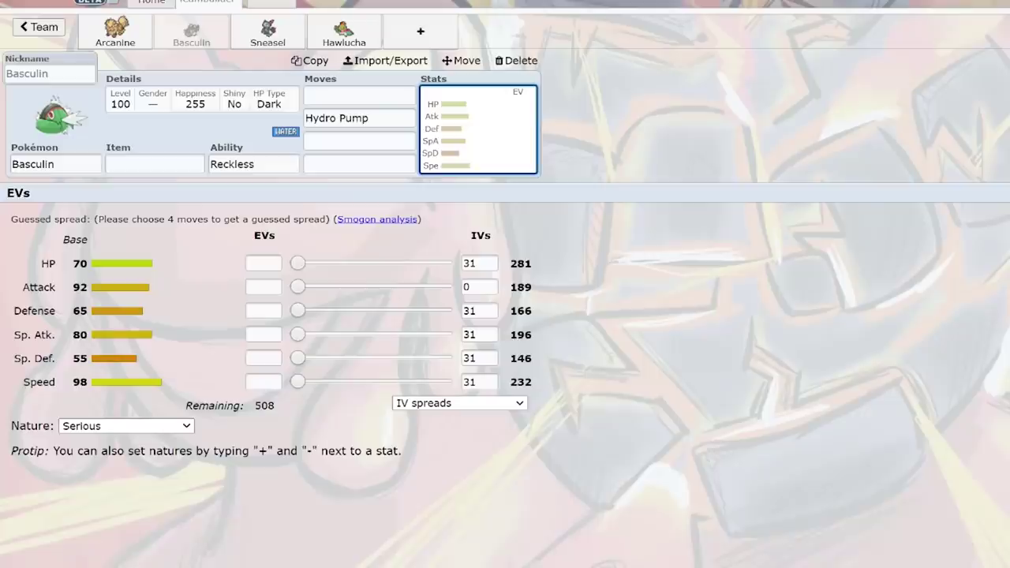
pyautogui.click(75, 163)
pyautogui.doubleClick(75, 164)
pyautogui.write('zoro')
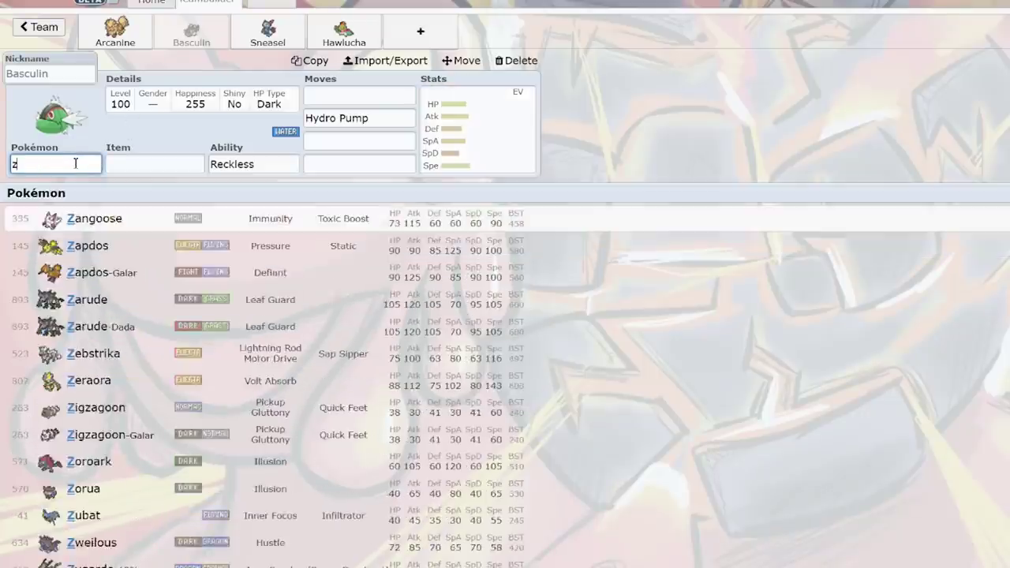
pyautogui.click(349, 221)
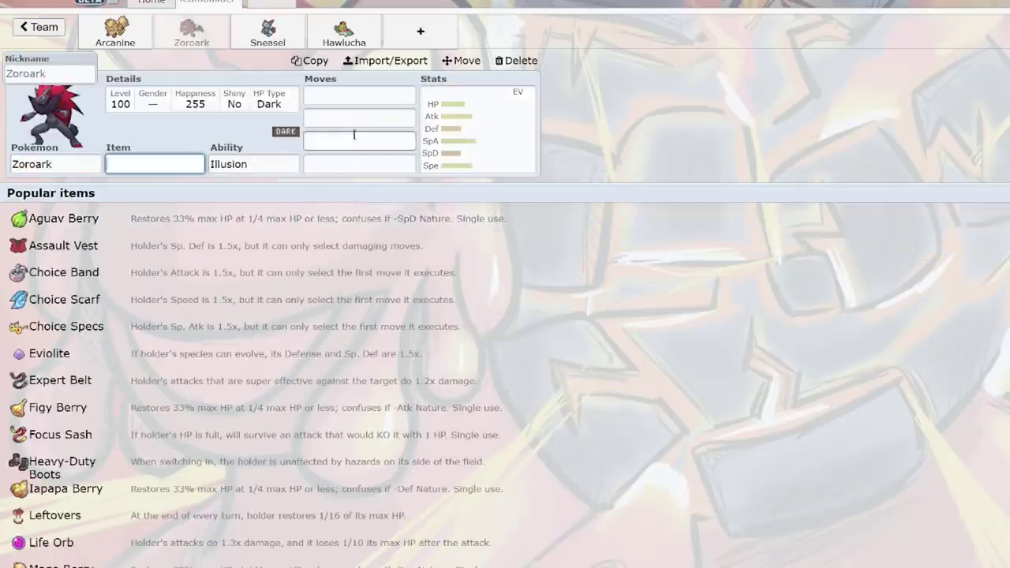
# Step: Examine the moves available to Zoroark from its first move slot, then its base stats in the EV settings
pyautogui.click(347, 96)
pyautogui.scroll(-2, 272, 248)
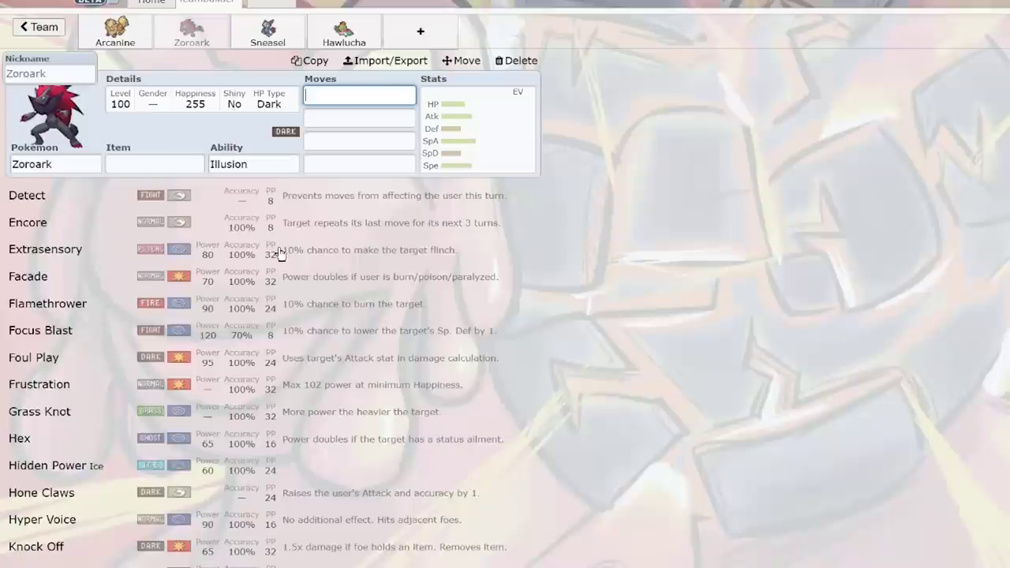
pyautogui.scroll(2, 142, 482)
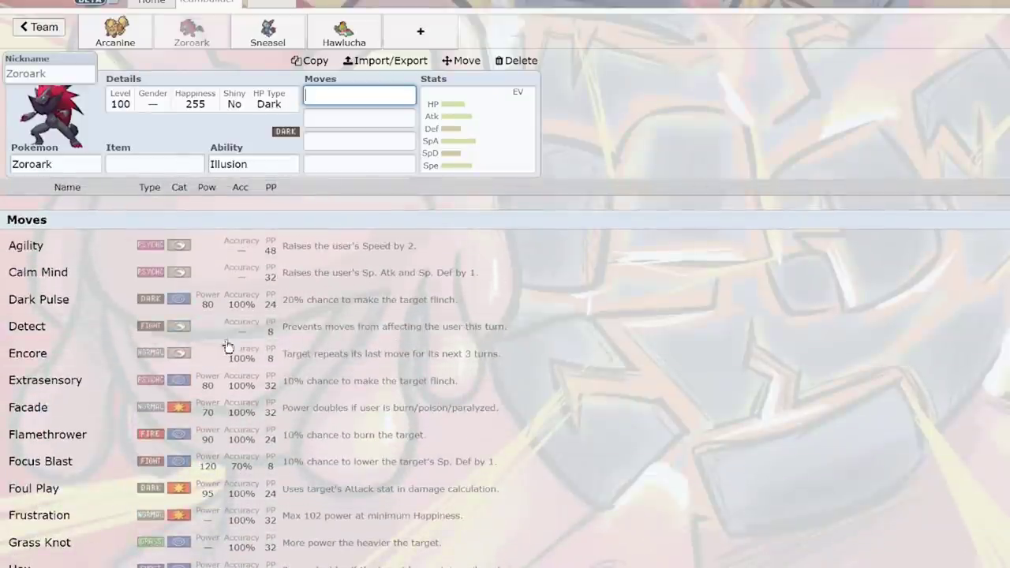
pyautogui.scroll(-1, 237, 332)
pyautogui.scroll(-3, 255, 303)
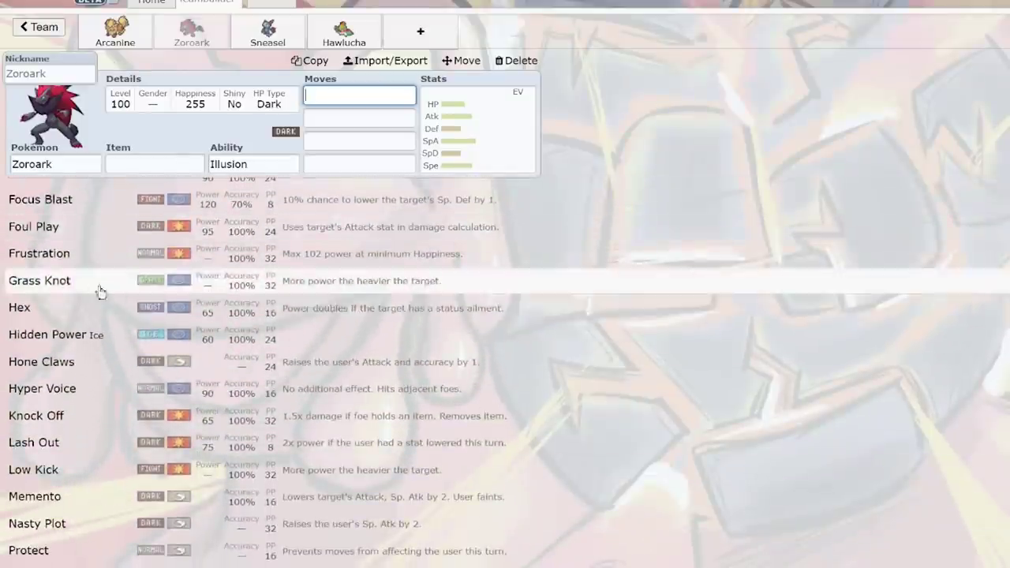
pyautogui.scroll(4, 165, 300)
pyautogui.scroll(-5, 203, 266)
pyautogui.scroll(-6, 204, 262)
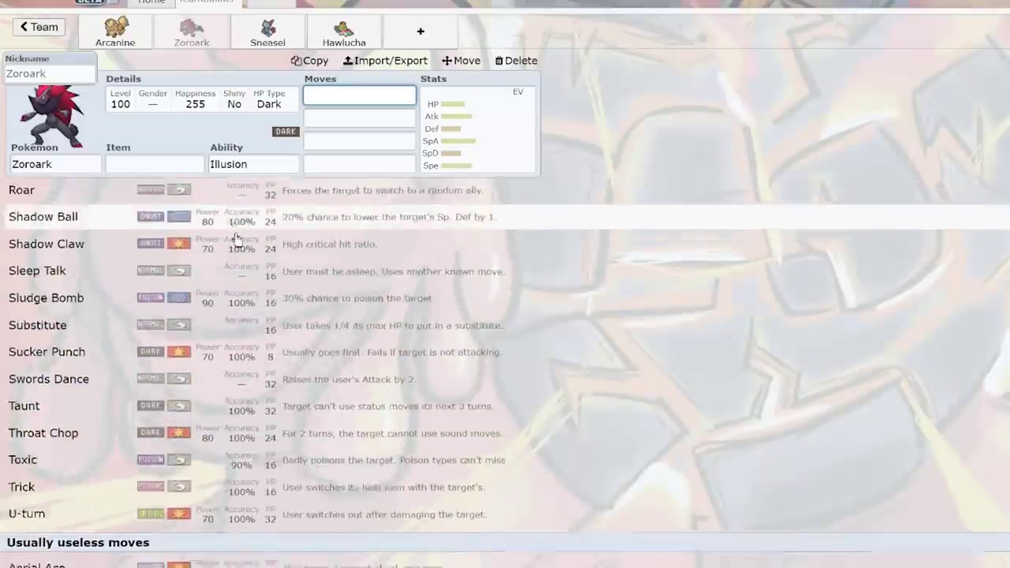
pyautogui.scroll(10, 344, 360)
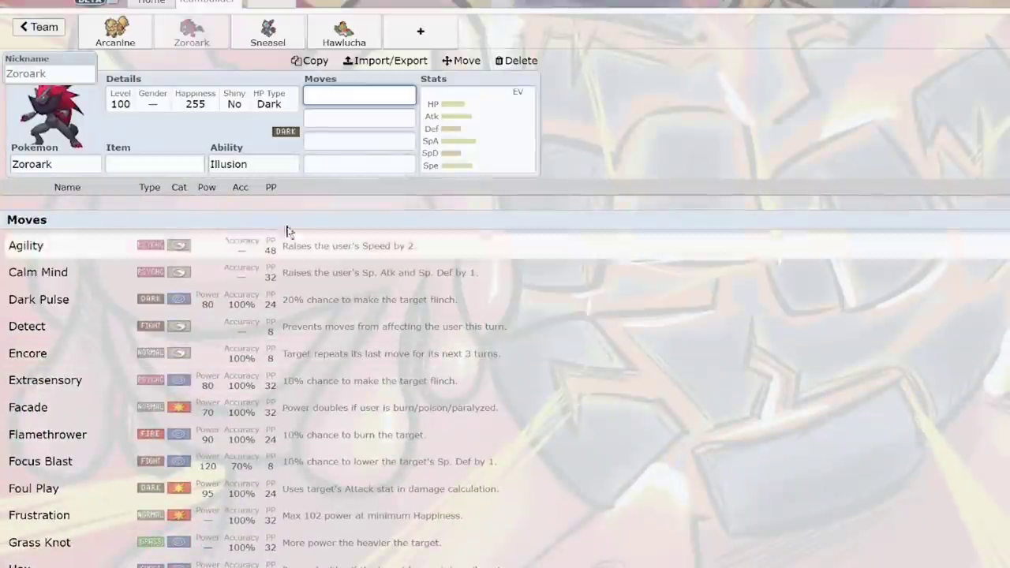
pyautogui.click(468, 131)
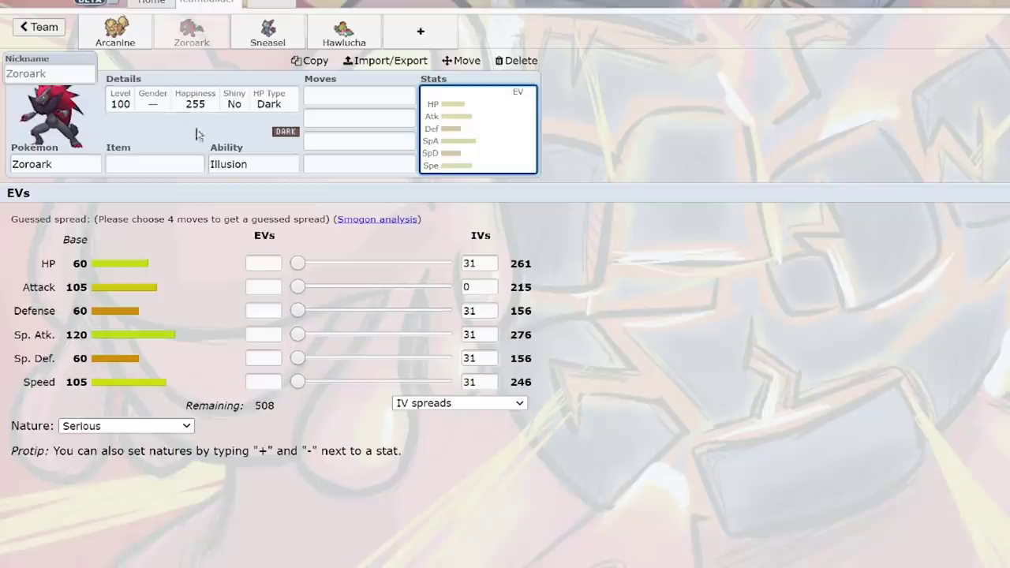
# Step: Review Zoroark's available moves again from its fourth move slot
pyautogui.click(339, 162)
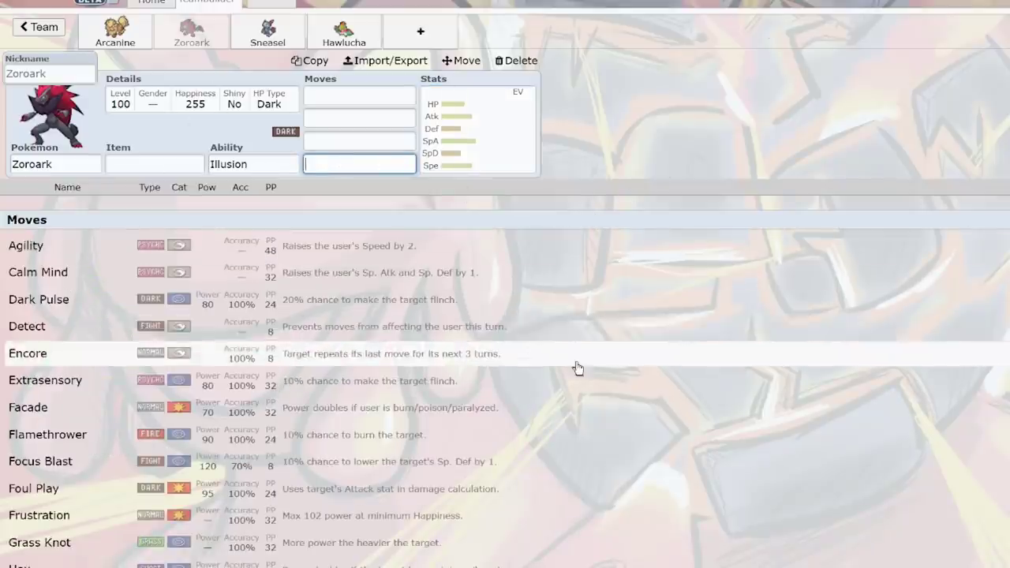
pyautogui.scroll(-5, 308, 267)
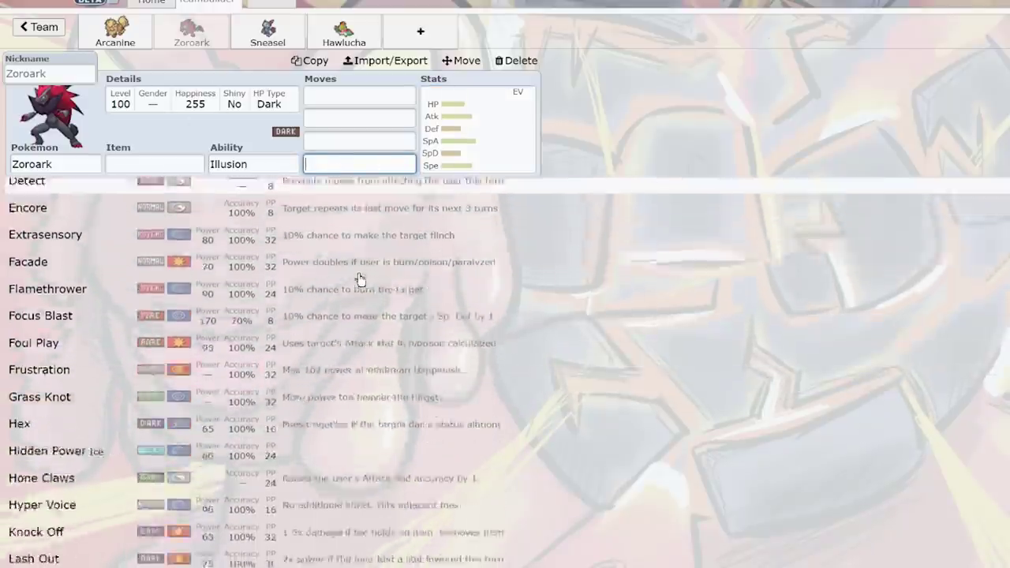
pyautogui.scroll(-2, 345, 268)
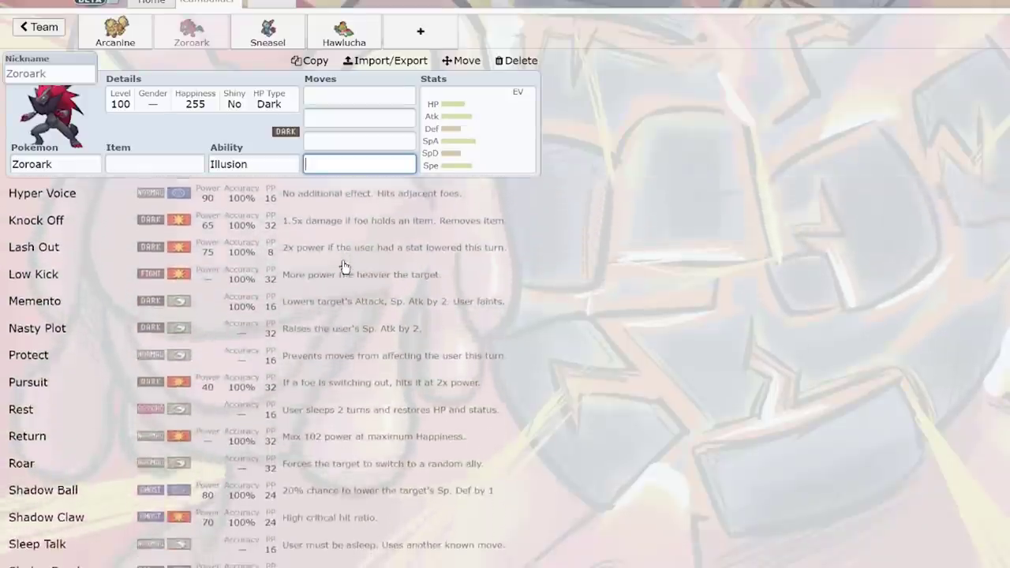
pyautogui.scroll(2, 345, 268)
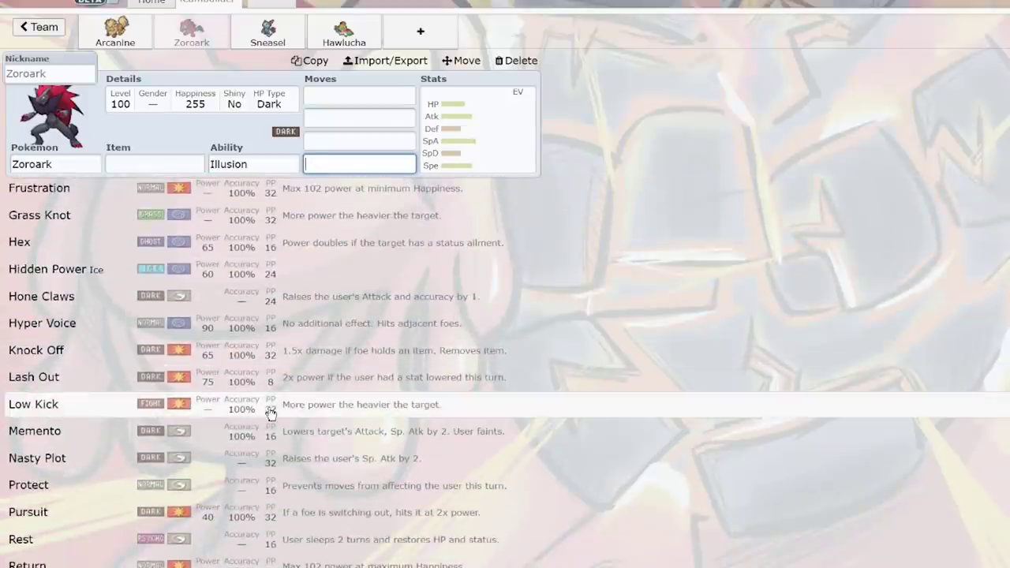
pyautogui.scroll(2, 266, 418)
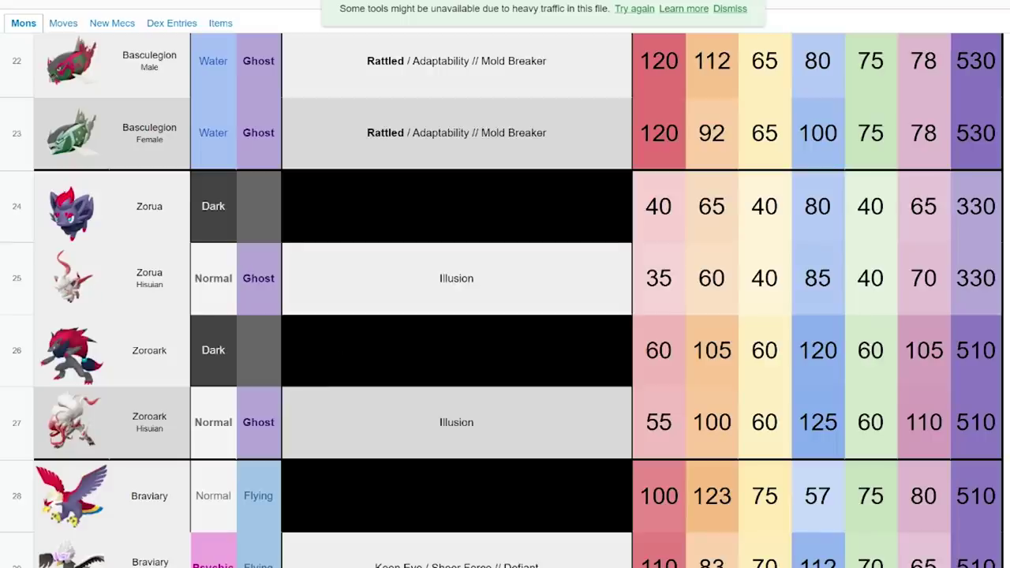
# Step: Switch to the datamine spreadsheet and look through its Moves, New Mecs, Dex Entries and Items sheets
pyautogui.scroll(-2, 316, 316)
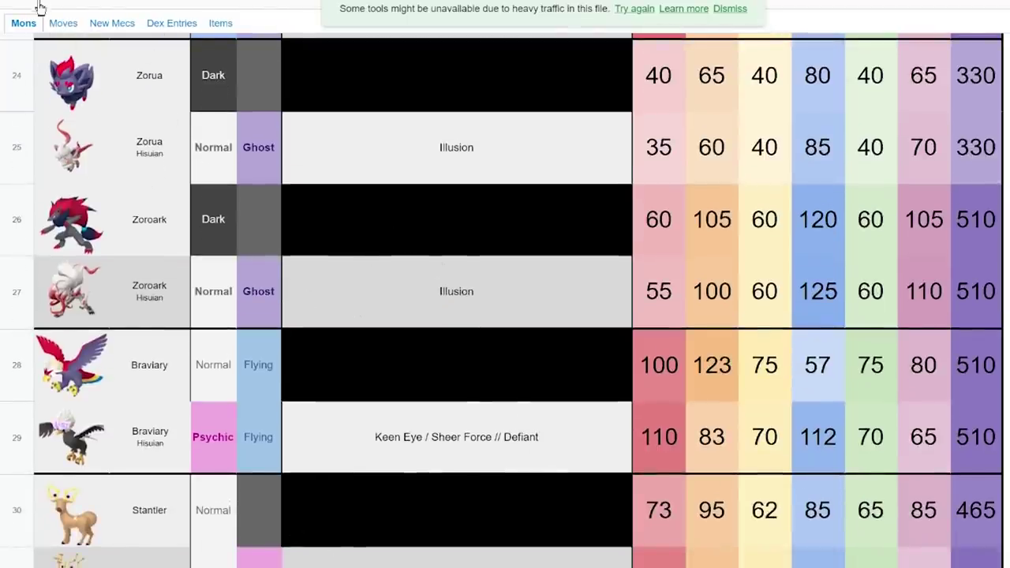
pyautogui.click(63, 23)
pyautogui.click(112, 21)
pyautogui.click(168, 23)
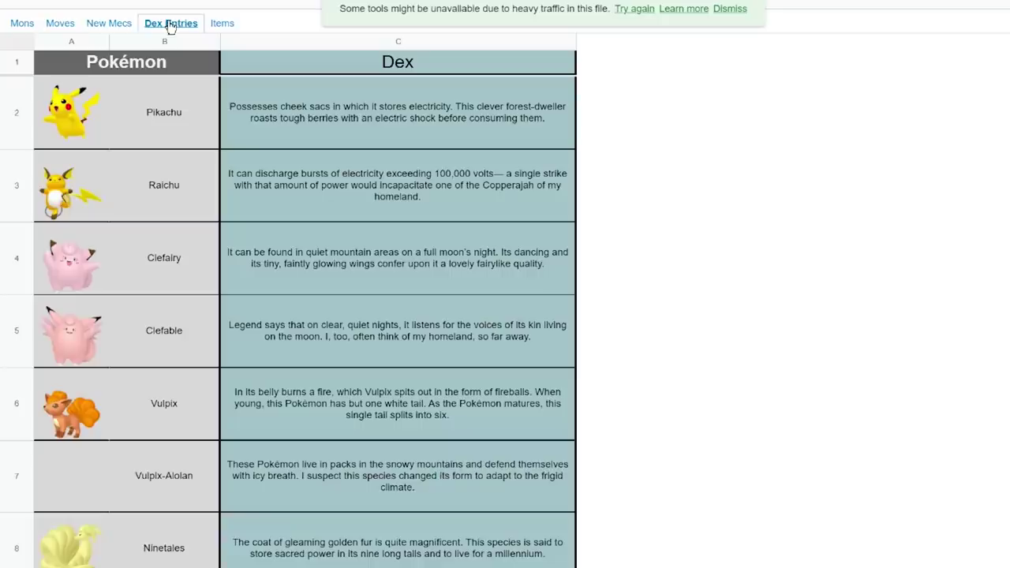
pyautogui.click(222, 22)
pyautogui.click(186, 26)
pyautogui.click(111, 24)
pyautogui.click(52, 27)
# Step: Go back to the Mons sheet and examine the Hisuian Zorua and Zoroark rows
pyautogui.click(20, 23)
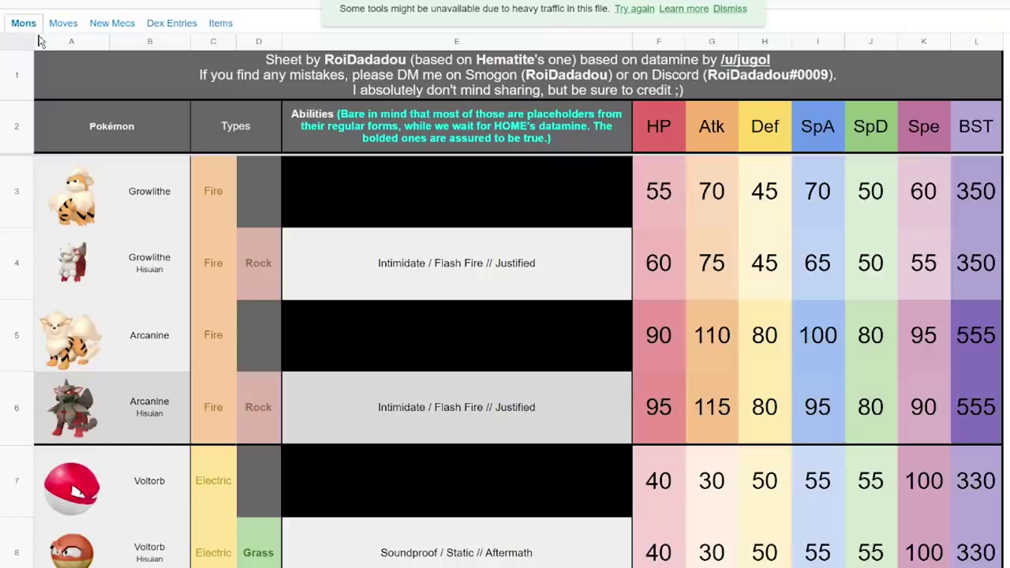
pyautogui.scroll(-20, 289, 210)
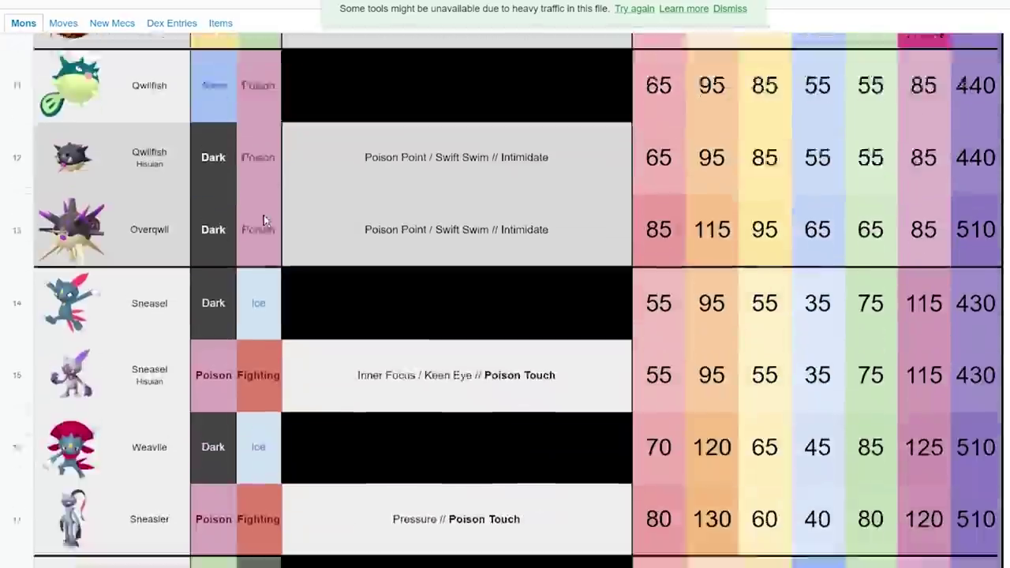
pyautogui.scroll(-2, 236, 229)
pyautogui.scroll(2, 241, 201)
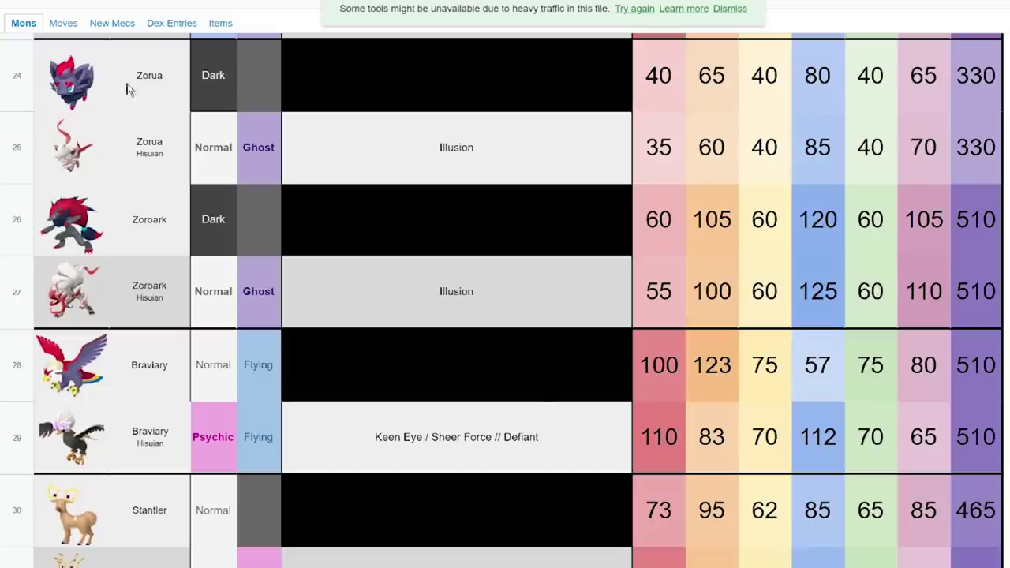
# Step: Read through the new moves on the Moves sheet, including Zoroark-Hisui's Bitter Malice
pyautogui.click(65, 23)
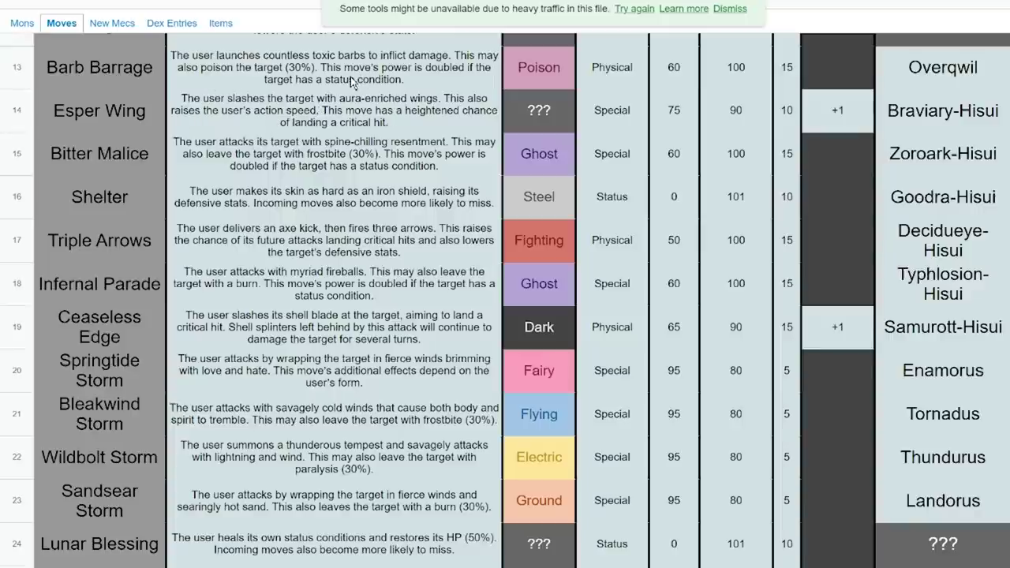
pyautogui.scroll(7, 836, 133)
pyautogui.scroll(-4, 836, 133)
pyautogui.scroll(-2, 838, 138)
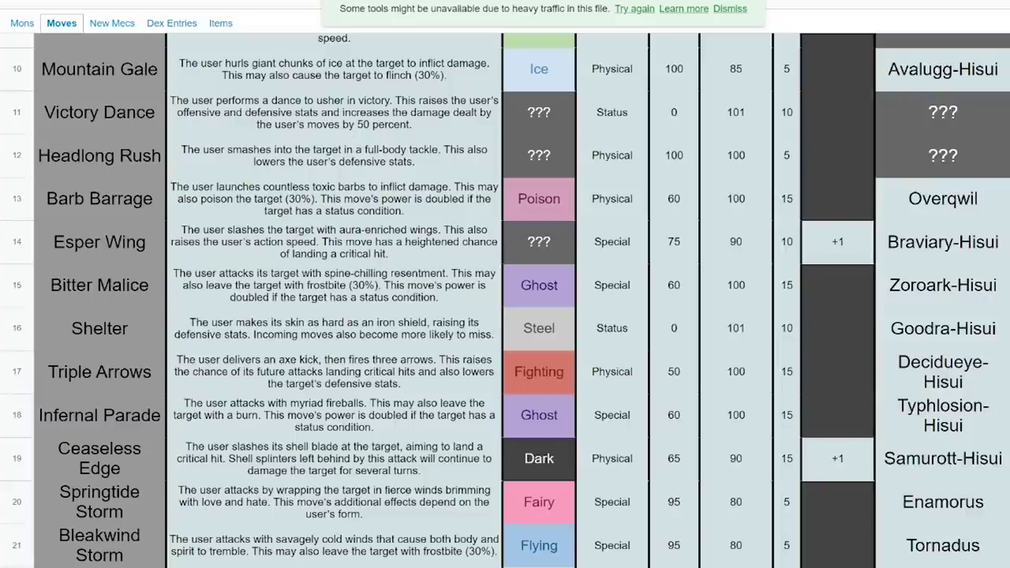
# Step: Return to the Mons sheet and compare the rows from Basculegion through Hisuian Zoroark and below
pyautogui.click(21, 25)
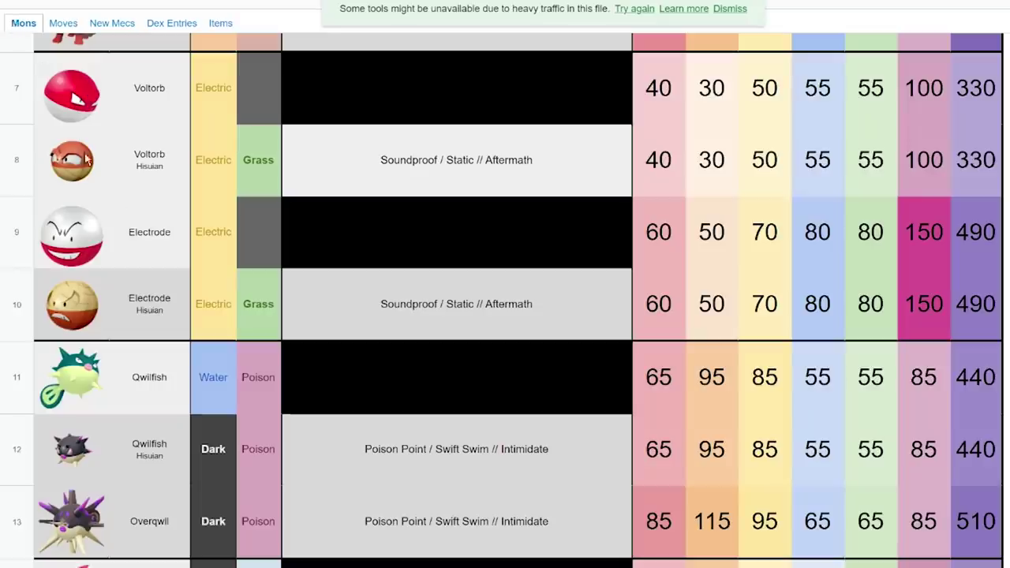
pyautogui.scroll(-15, 168, 234)
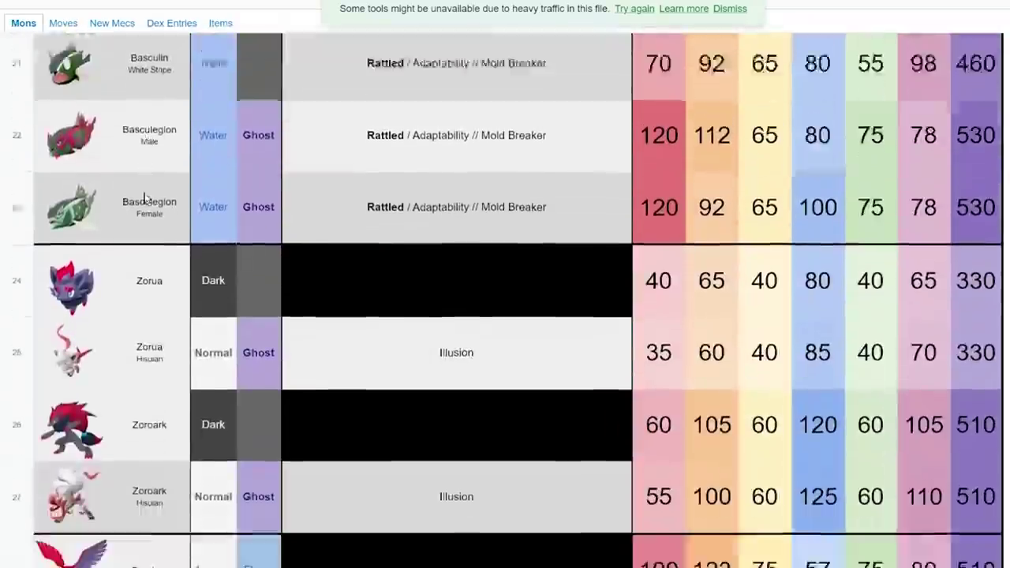
pyautogui.scroll(-3, 143, 184)
pyautogui.scroll(1, 180, 101)
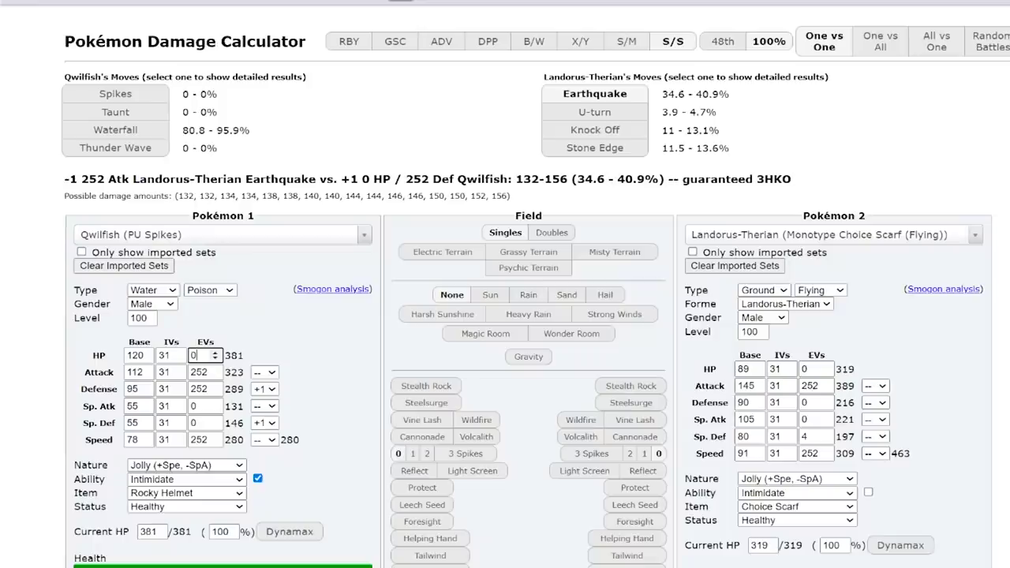
# Step: Set Pokémon 1's base HP to 103 and base Speed to 105 in the damage calculator
pyautogui.doubleClick(144, 354)
pyautogui.write('103')
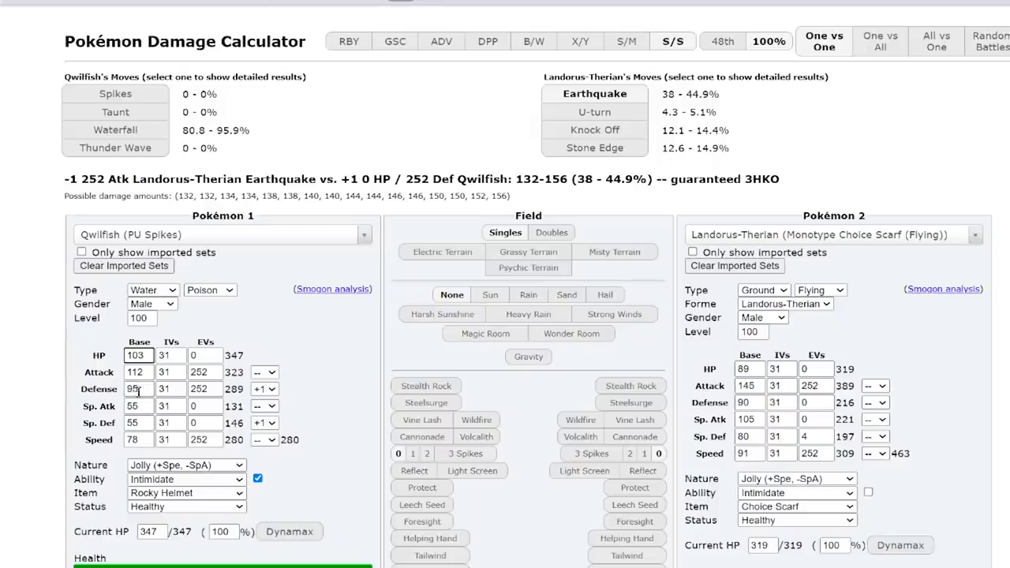
pyautogui.doubleClick(132, 439)
pyautogui.write('105')
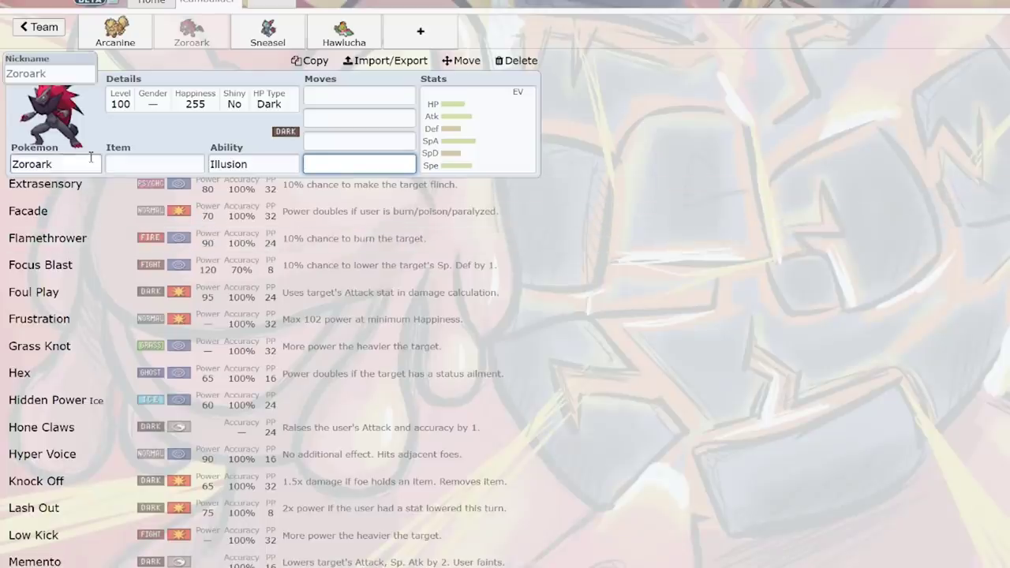
# Step: Switch to the teambuilder, replace Zoroark with Stantler and open its move list
pyautogui.click(41, 165)
pyautogui.write('st')
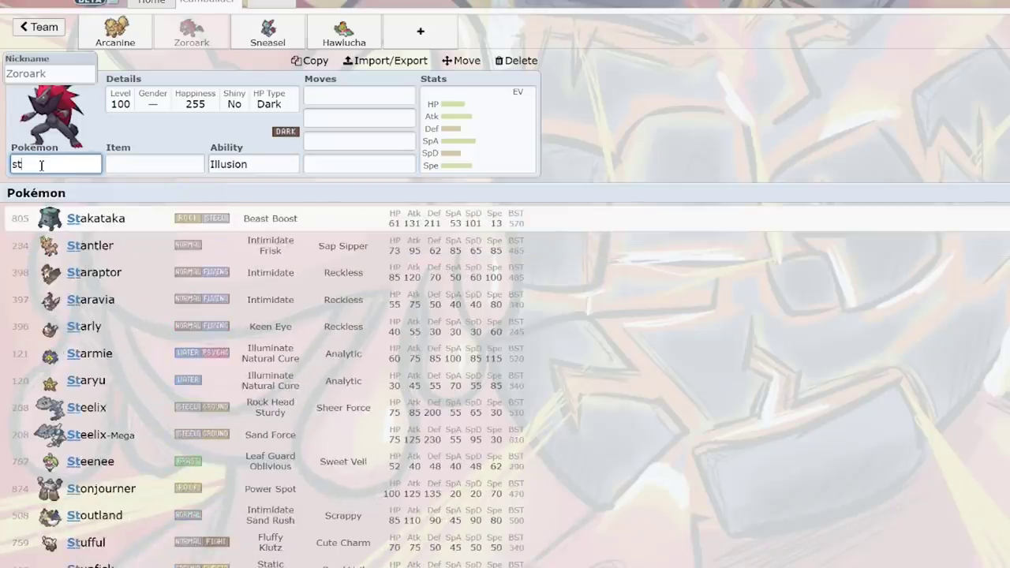
pyautogui.write('n')
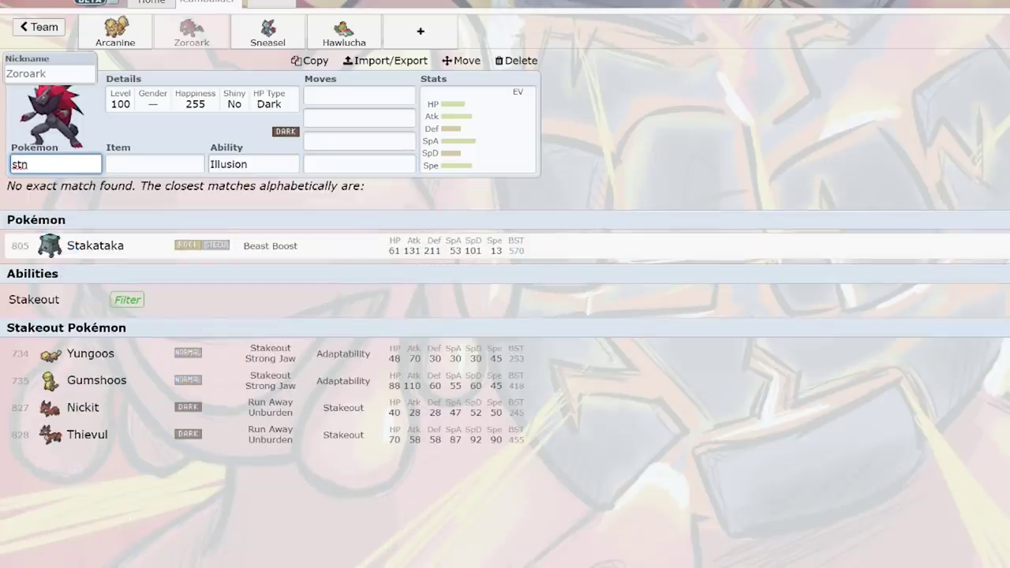
pyautogui.press('BackSpace')
pyautogui.press('F12')
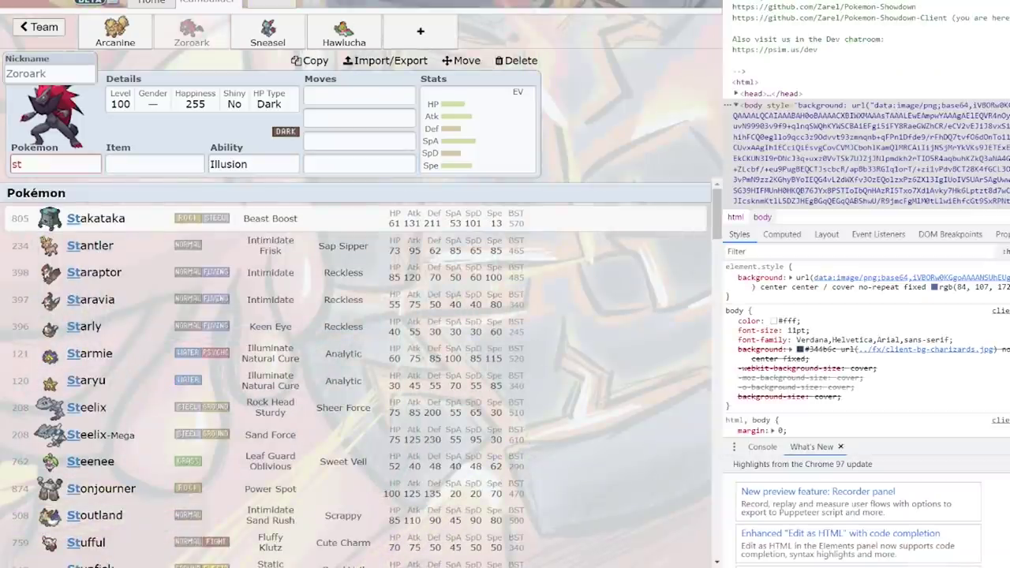
pyautogui.press('F12')
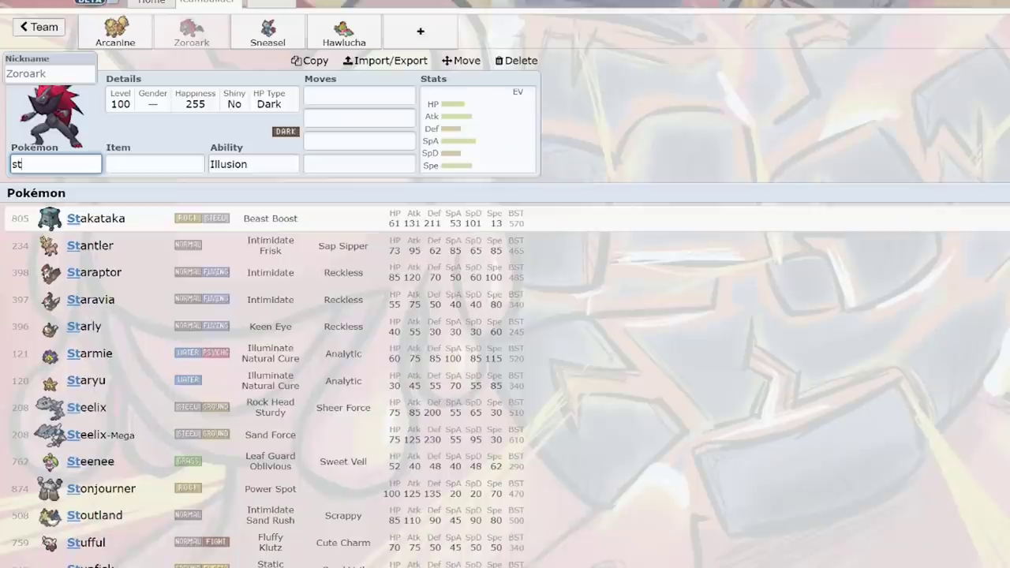
pyautogui.click(182, 247)
pyautogui.click(359, 117)
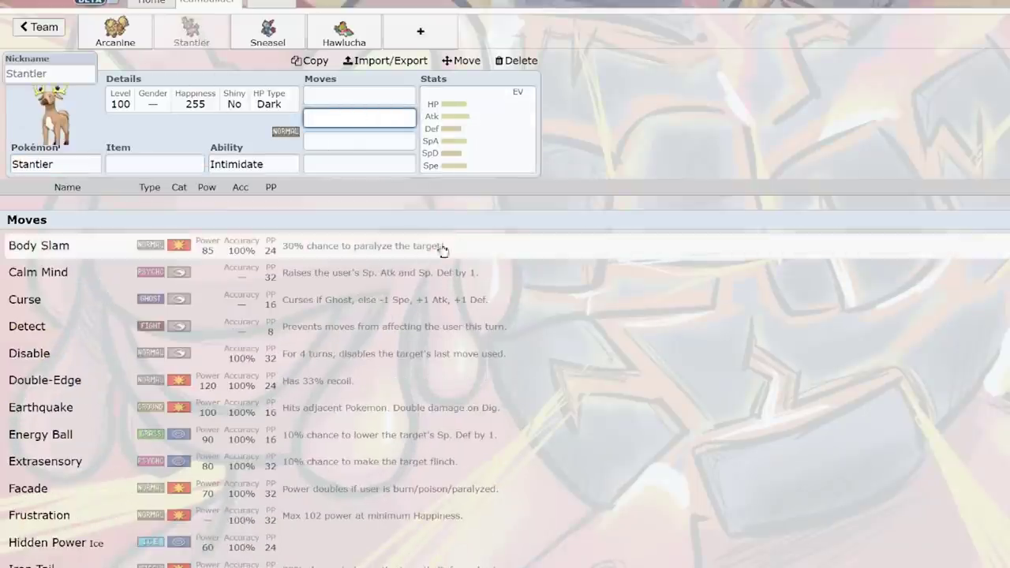
# Step: Read through Stantler's learnable moves, from Body Slam to the end of the list
pyautogui.scroll(-3, 454, 239)
pyautogui.scroll(3, 298, 392)
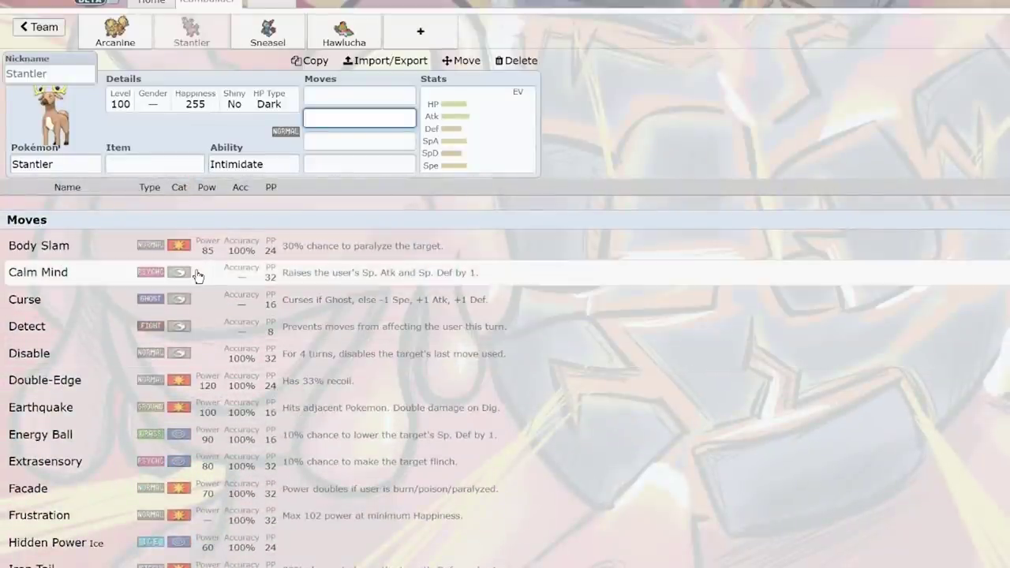
pyautogui.scroll(-5, 197, 276)
pyautogui.scroll(-2, 204, 273)
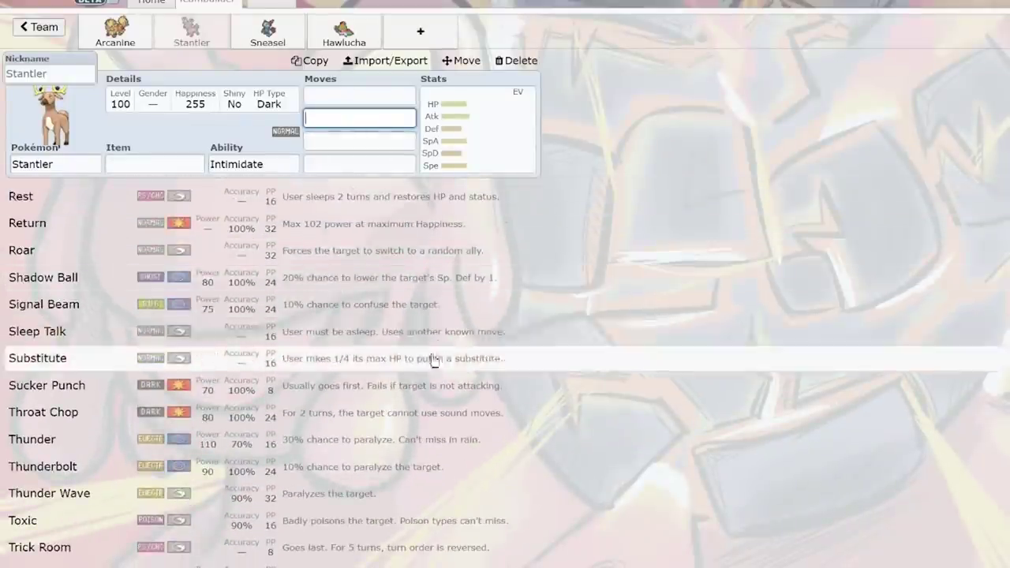
pyautogui.scroll(6, 406, 333)
pyautogui.scroll(2, 365, 315)
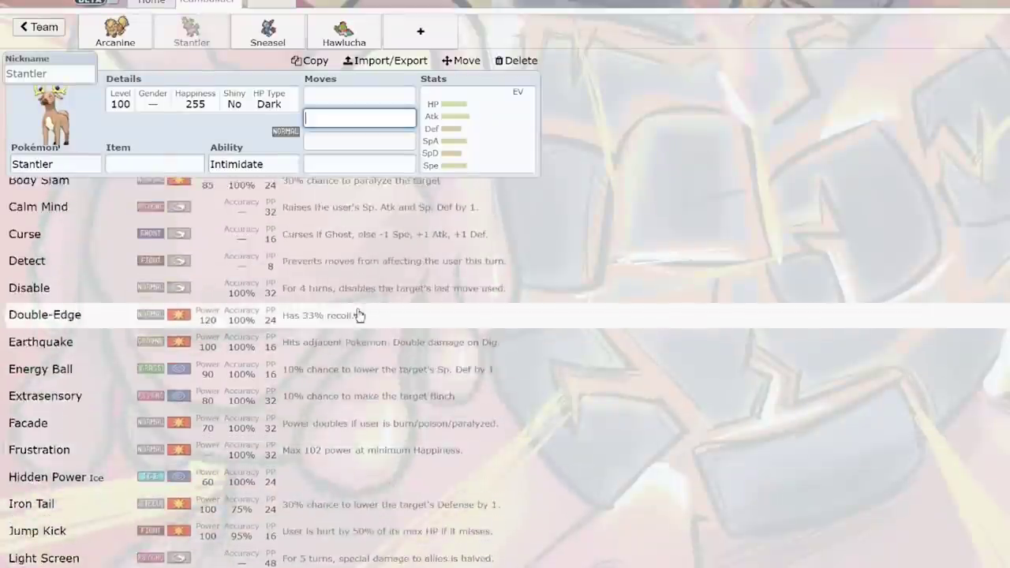
pyautogui.scroll(-8, 364, 312)
pyautogui.scroll(-4, 367, 302)
# Step: Check Stantler's base stats, and examine the Wyrdeer row and the rows below it in the datamine spreadsheet
pyautogui.click(477, 130)
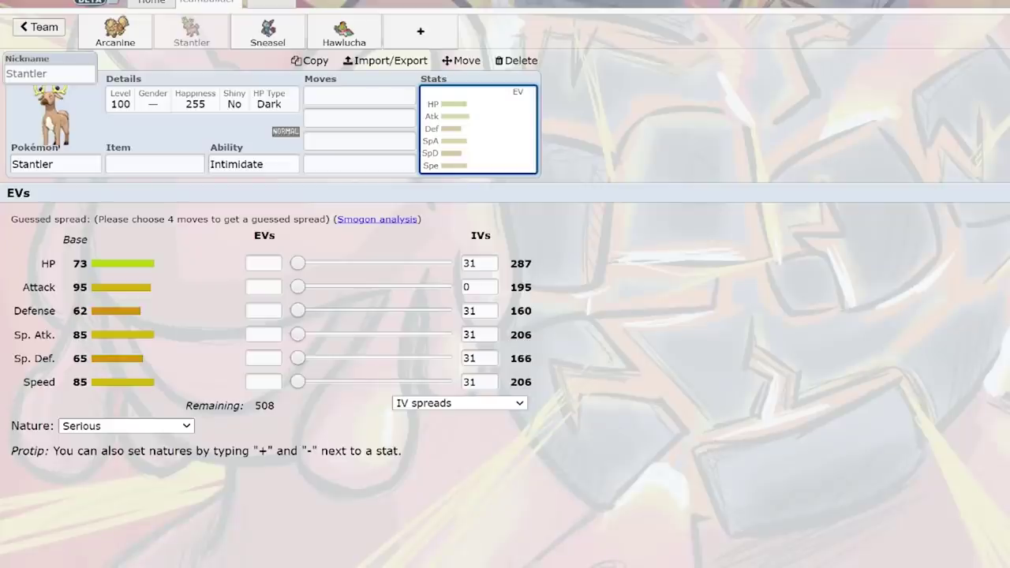
pyautogui.click(340, 96)
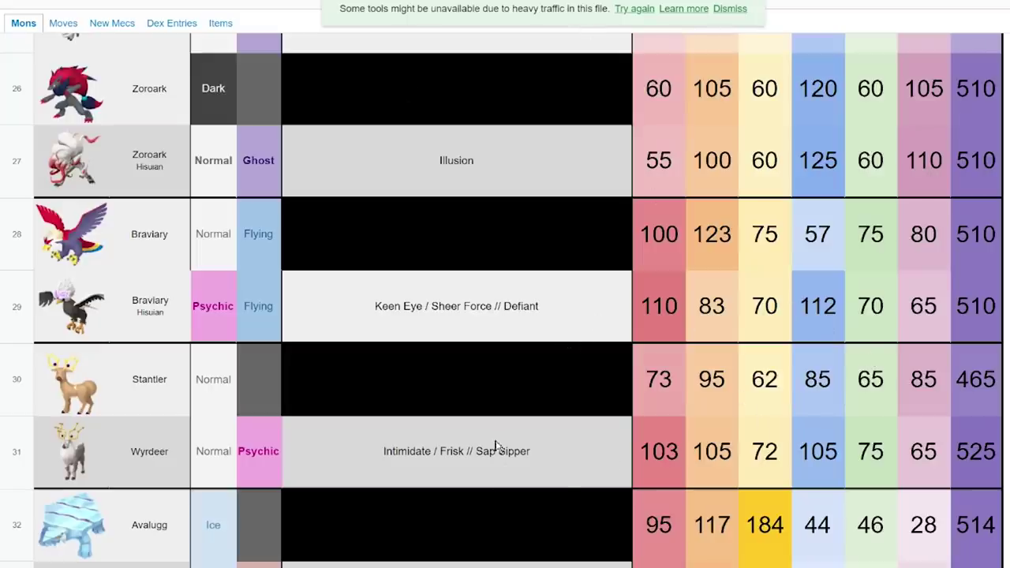
pyautogui.scroll(-1, 411, 404)
pyautogui.scroll(-2, 412, 404)
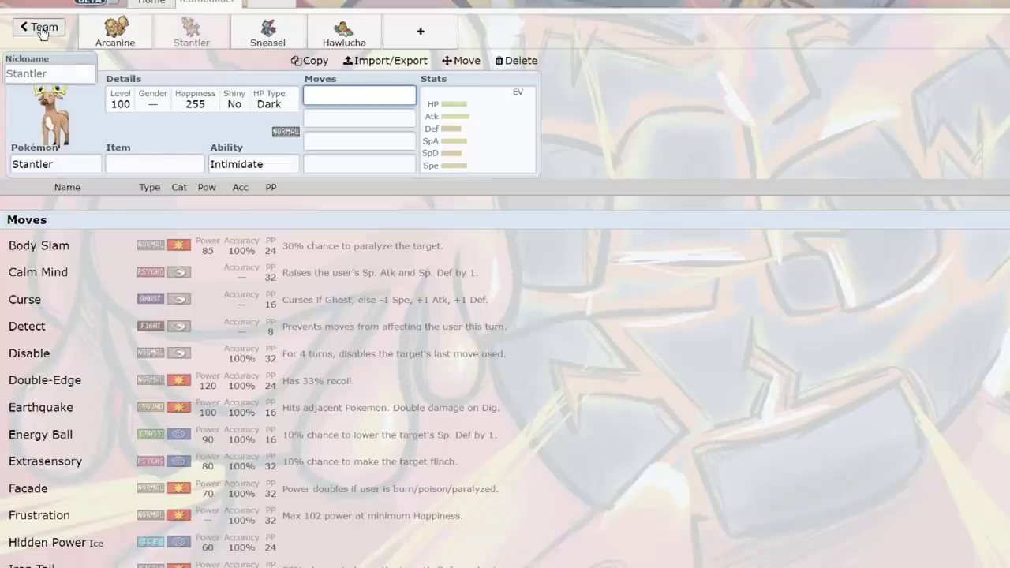
# Step: Return to the teambuilder's team overview and set the team's format to [Gen 5] OU
pyautogui.click(43, 31)
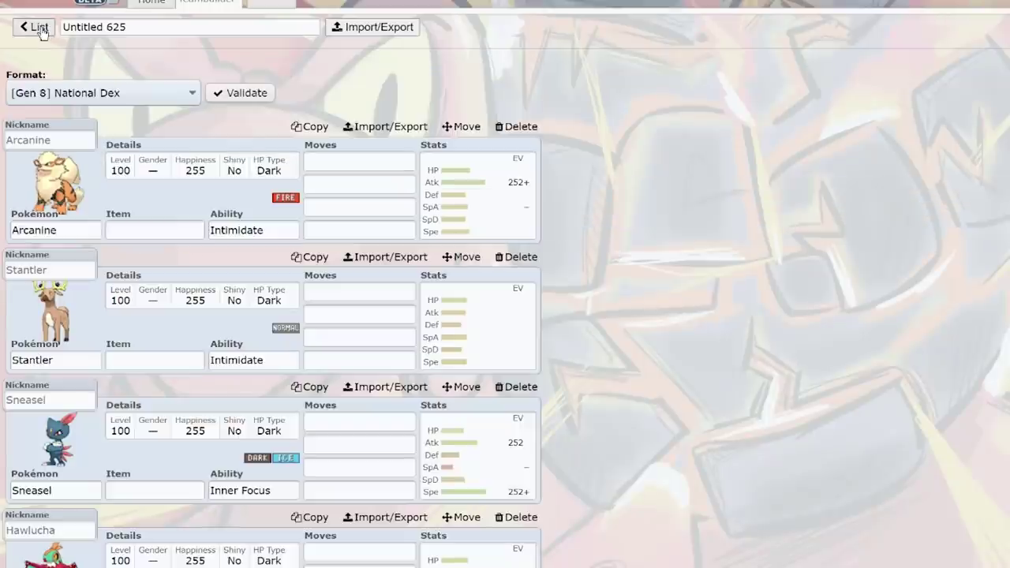
pyautogui.click(65, 91)
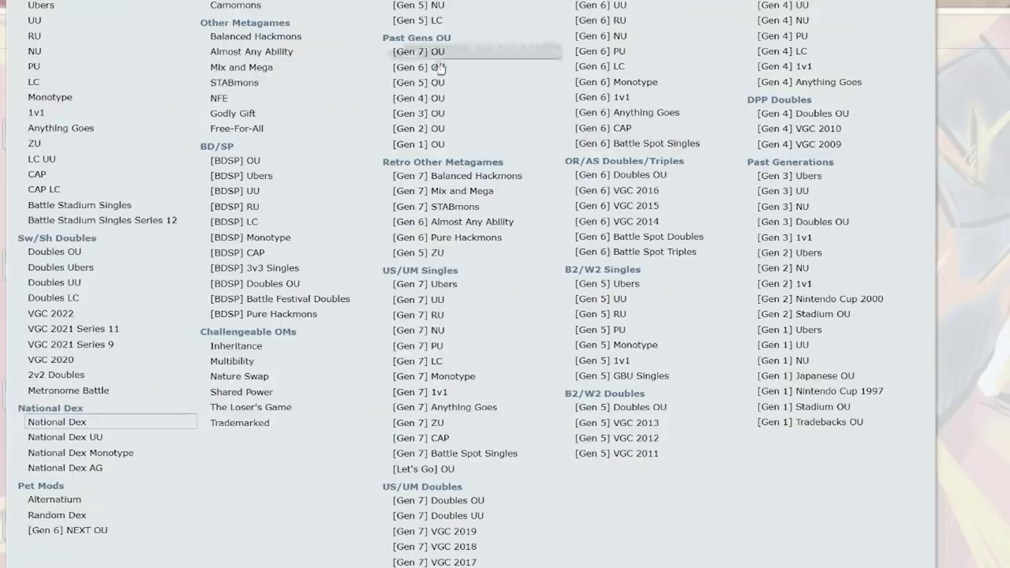
pyautogui.click(426, 82)
# Step: Replace Arcanine with Avalugg and open its base stats
pyautogui.click(73, 232)
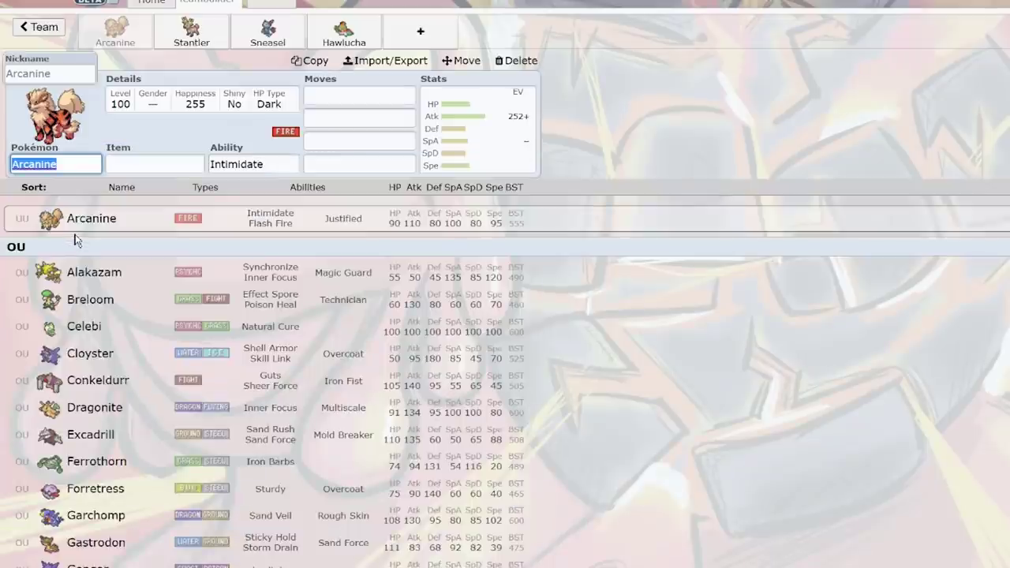
pyautogui.write('ava')
pyautogui.click(102, 224)
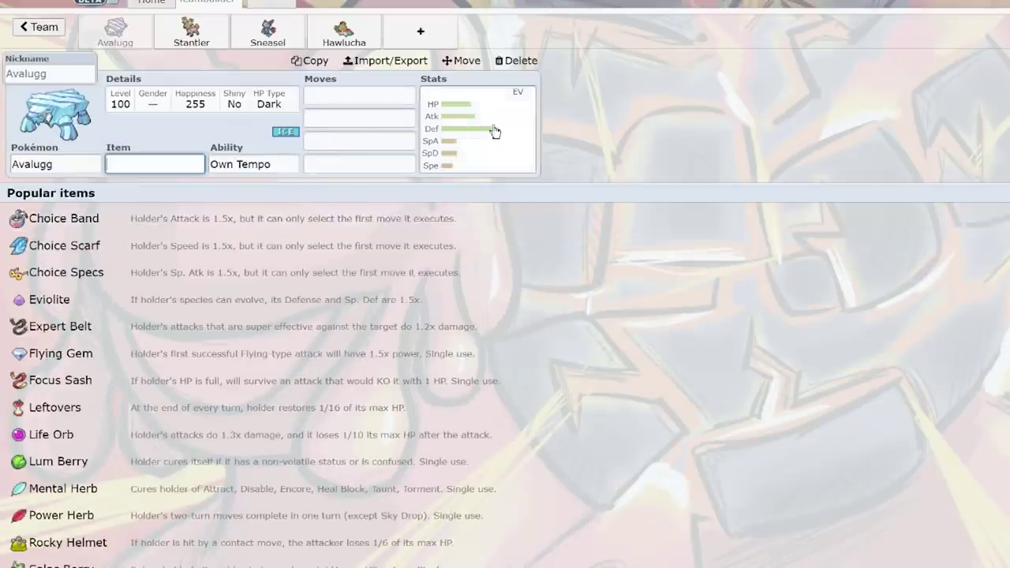
pyautogui.click(497, 130)
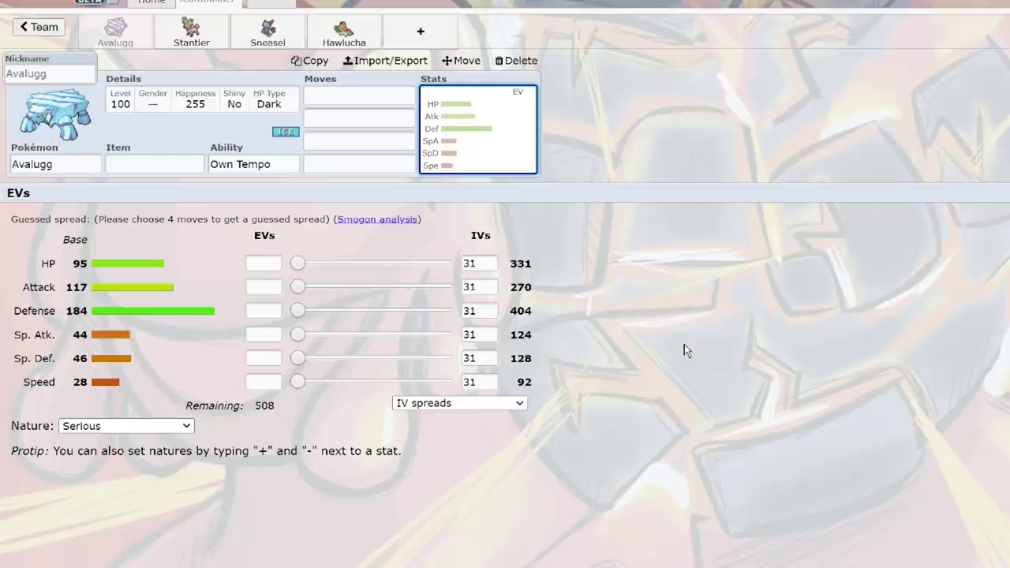
# Step: Delete Avalugg from the team's first slot and add it again as a new team member
pyautogui.click(533, 62)
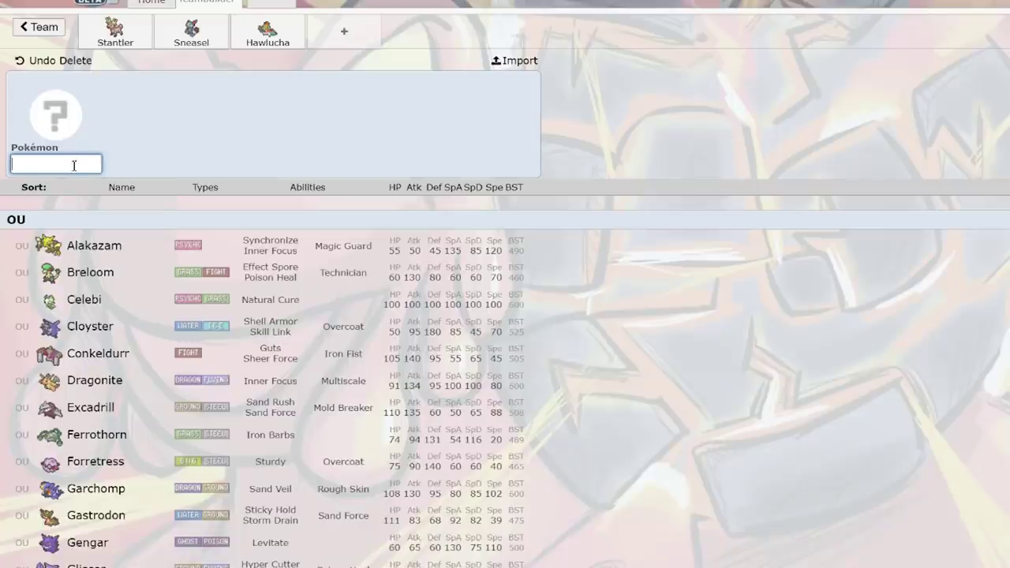
pyautogui.write('ava')
pyautogui.click(156, 217)
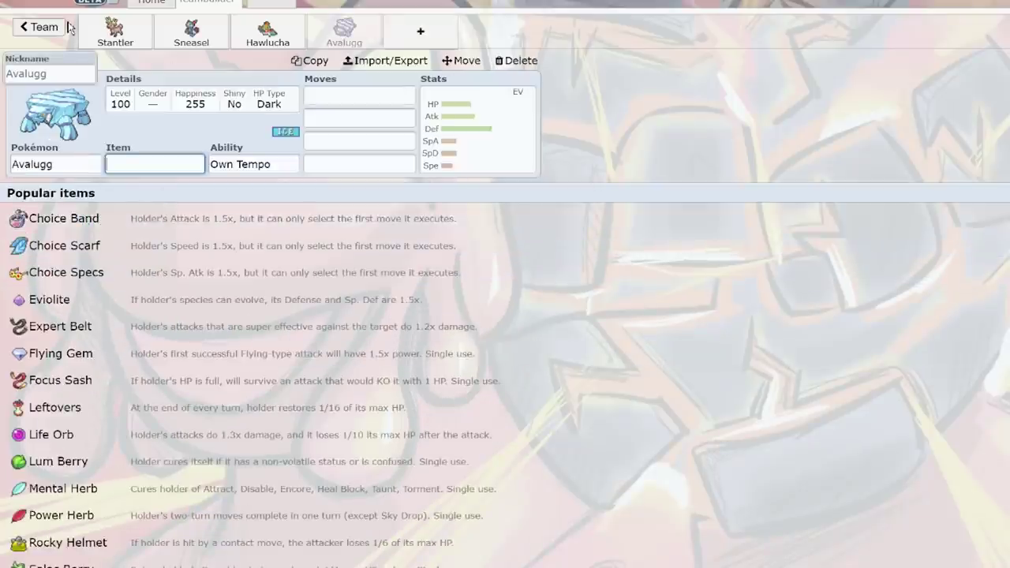
# Step: Set the team's format to [Gen 8] National Dex
pyautogui.click(39, 27)
pyautogui.click(138, 95)
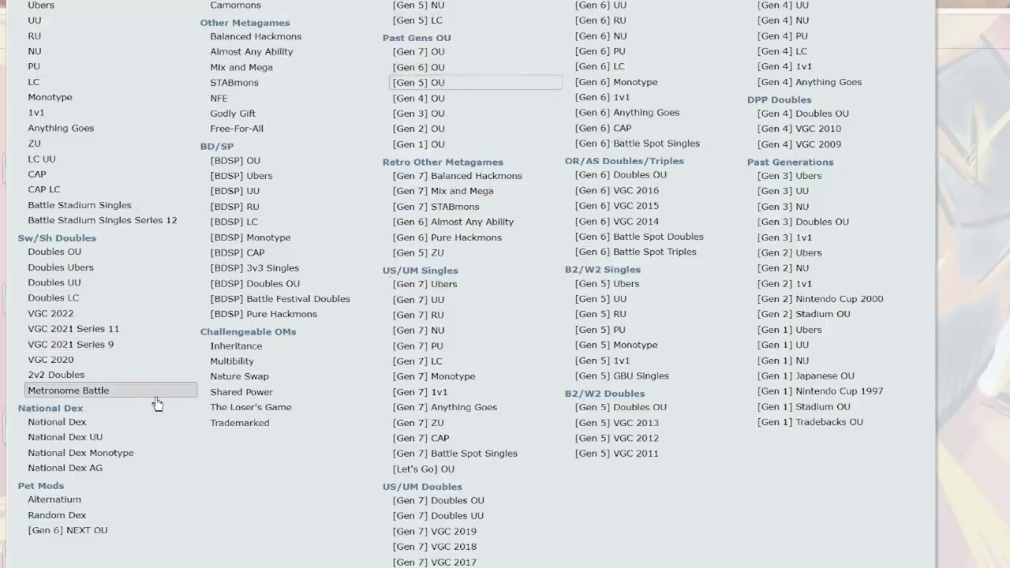
pyautogui.click(109, 420)
# Step: Give Avalugg the moves Crunch and Ice Fang, and open its ability options
pyautogui.scroll(-3, 428, 379)
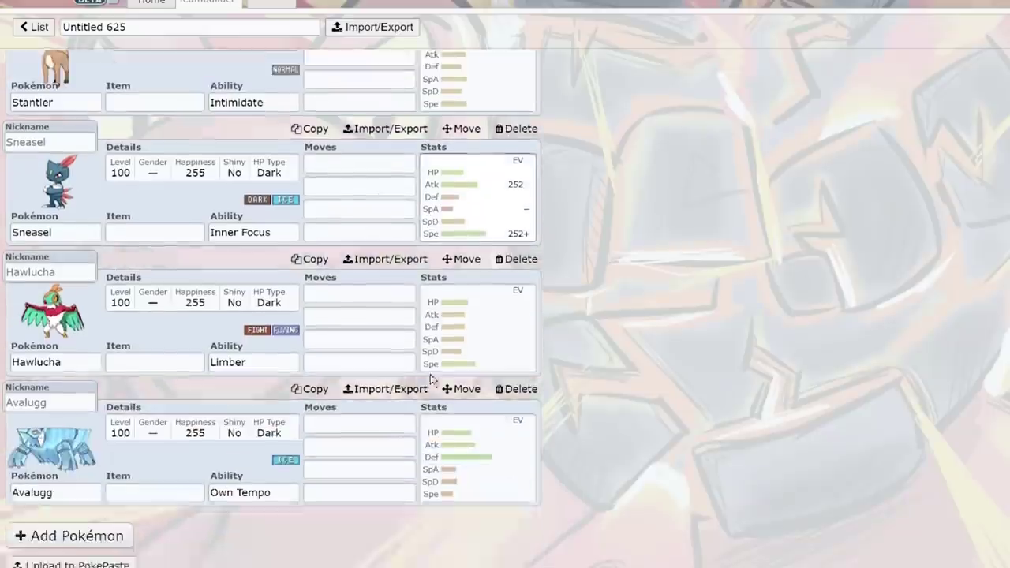
pyautogui.click(365, 412)
pyautogui.click(35, 381)
pyautogui.write('s')
pyautogui.press('BackSpace')
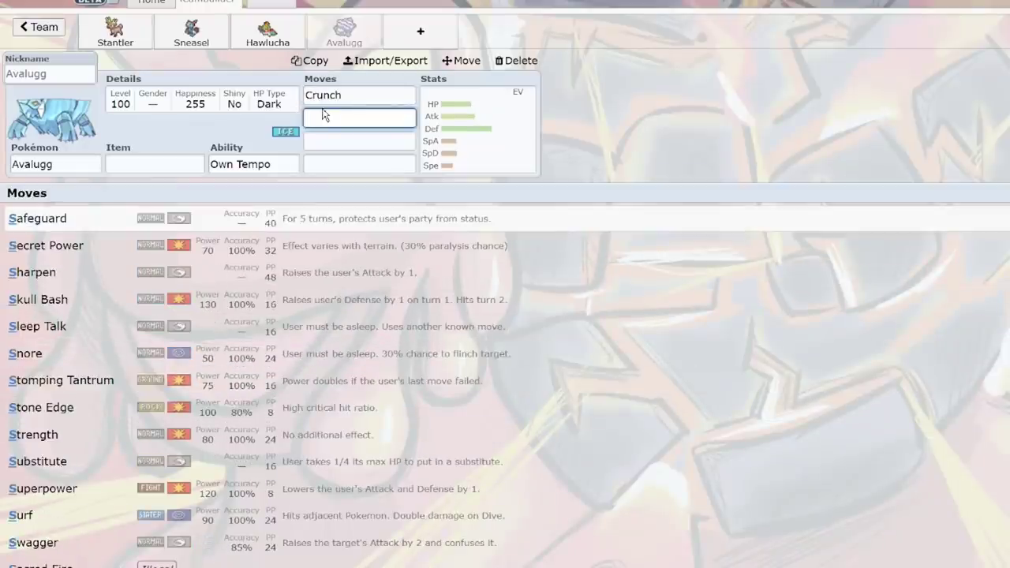
pyautogui.write('Ic')
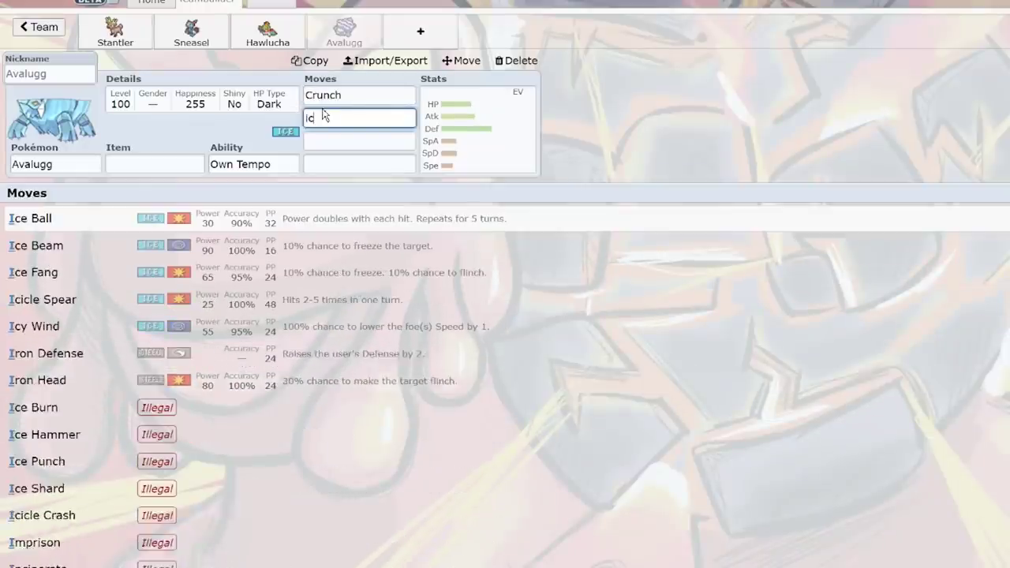
pyautogui.click(377, 278)
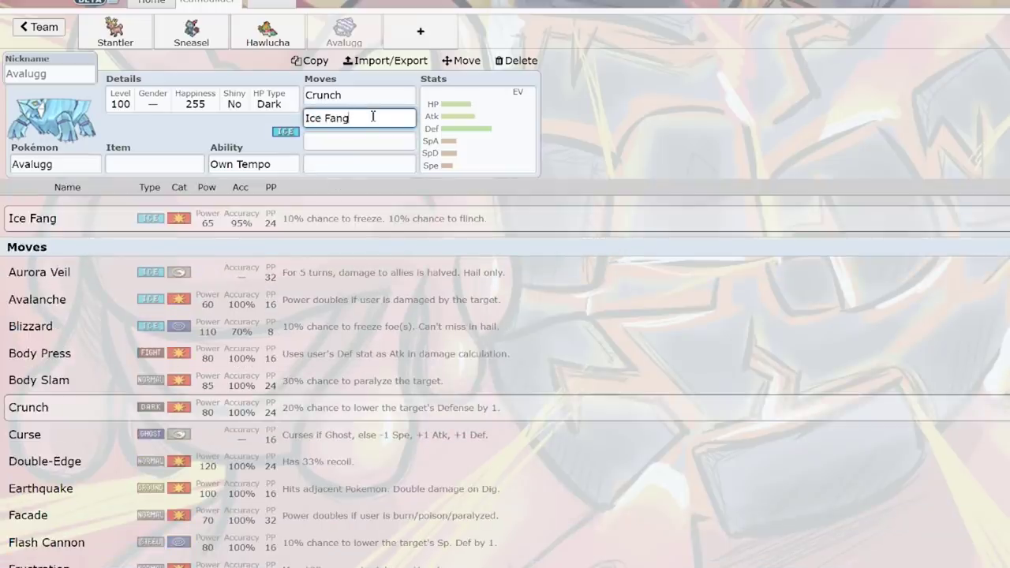
pyautogui.click(260, 167)
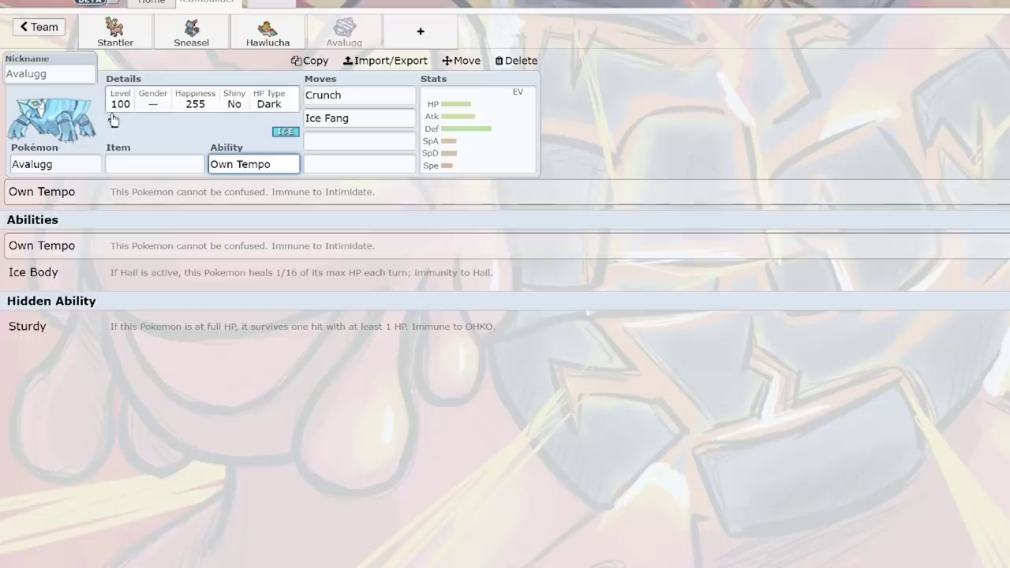
# Step: Add Sharpedo-Mega to the team and check its ability and stats
pyautogui.click(421, 37)
pyautogui.write('shar')
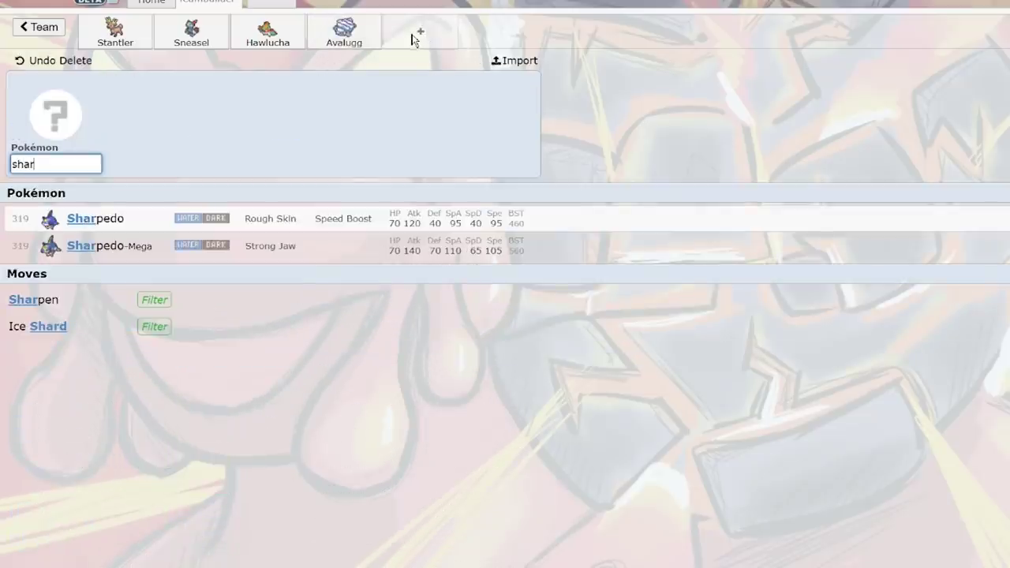
pyautogui.click(300, 249)
pyautogui.click(284, 161)
pyautogui.click(469, 153)
pyautogui.click(255, 162)
# Step: Replace Sharpedo-Mega with Tyrantrum and check its Strong Jaw ability and base stats
pyautogui.hotkey('shift', 'Tab')
pyautogui.hotkey('shift', 'Tab')
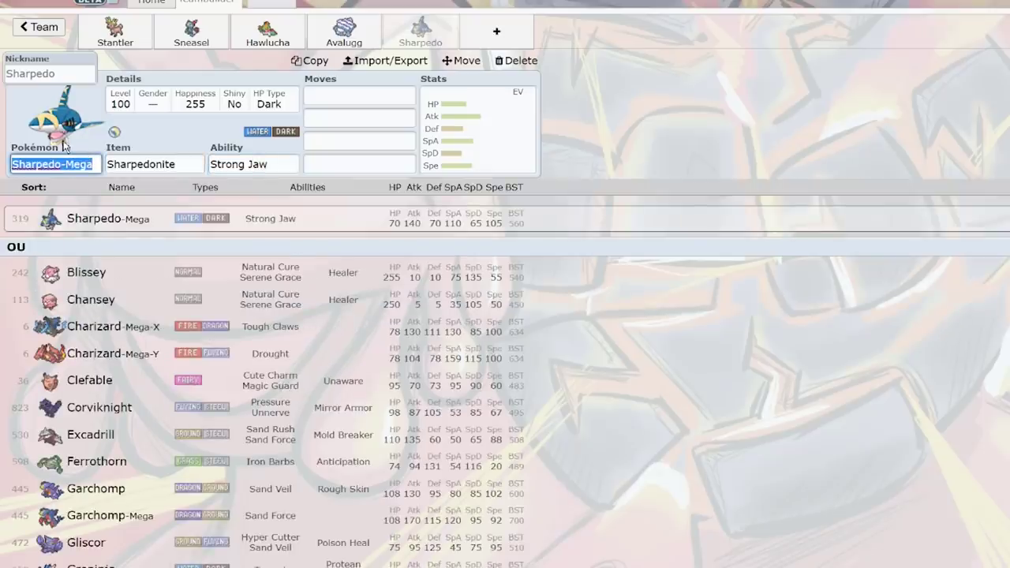
pyautogui.write('tyr')
pyautogui.click(255, 265)
pyautogui.click(255, 159)
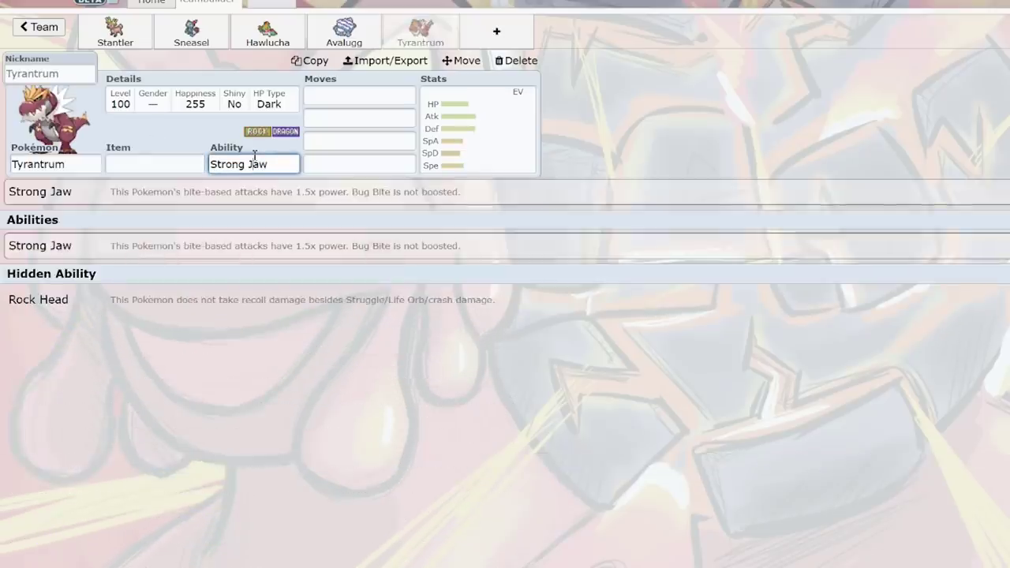
pyautogui.click(461, 123)
# Step: Go back to Avalugg and review its base stats against the Crunch and Ice Fang details
pyautogui.click(356, 39)
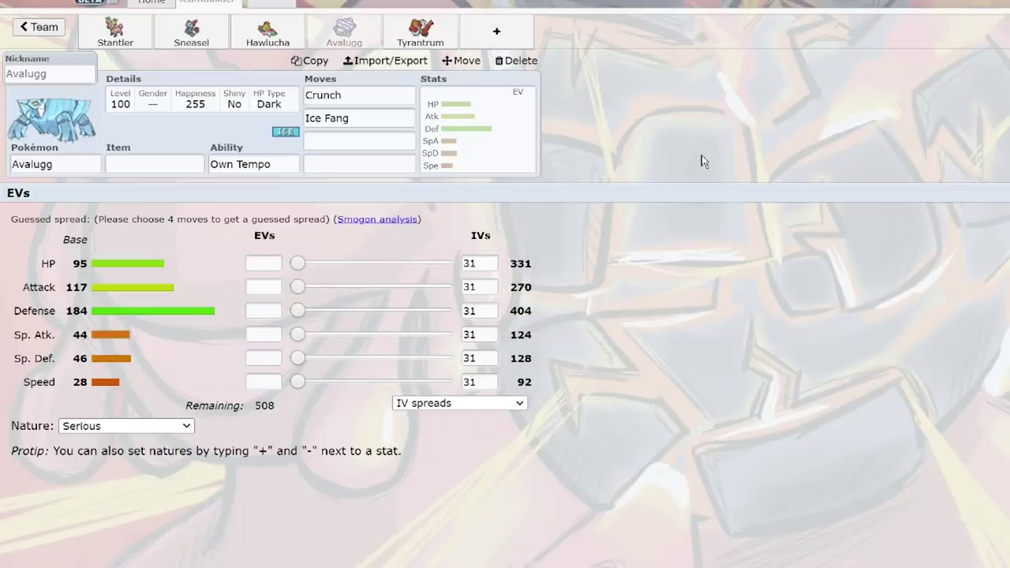
pyautogui.click(334, 95)
pyautogui.click(377, 117)
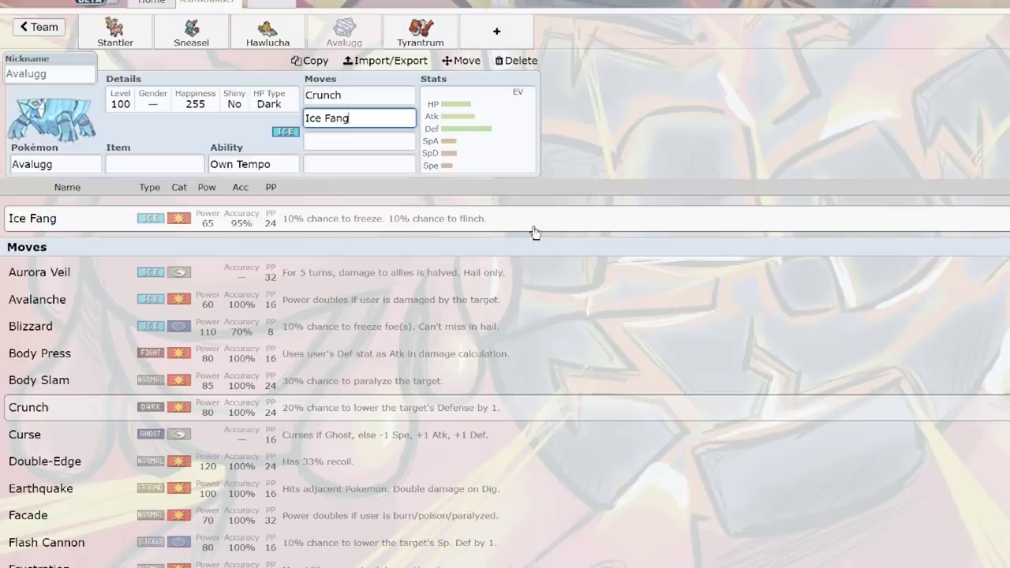
pyautogui.click(380, 100)
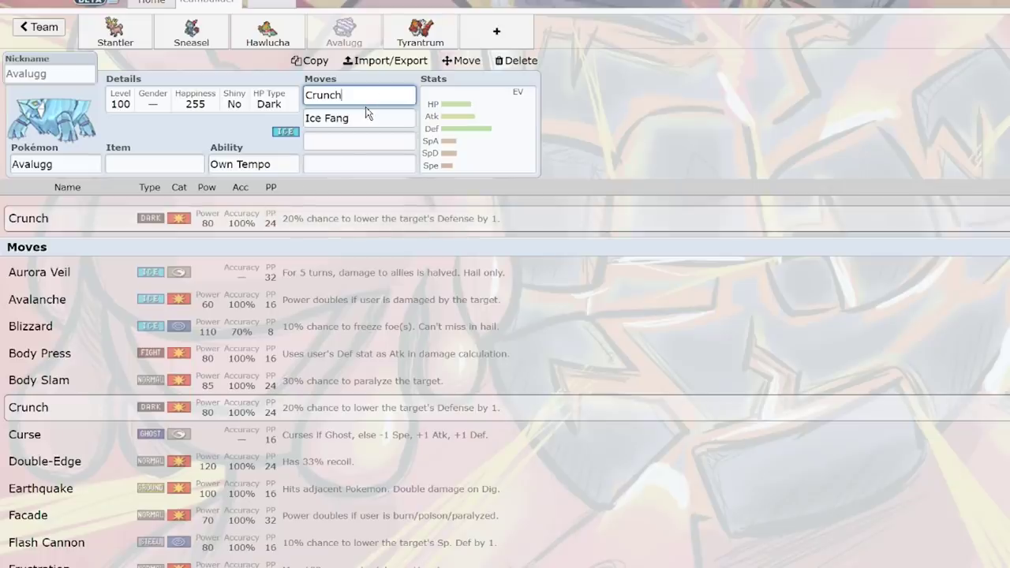
pyautogui.click(447, 120)
pyautogui.click(346, 93)
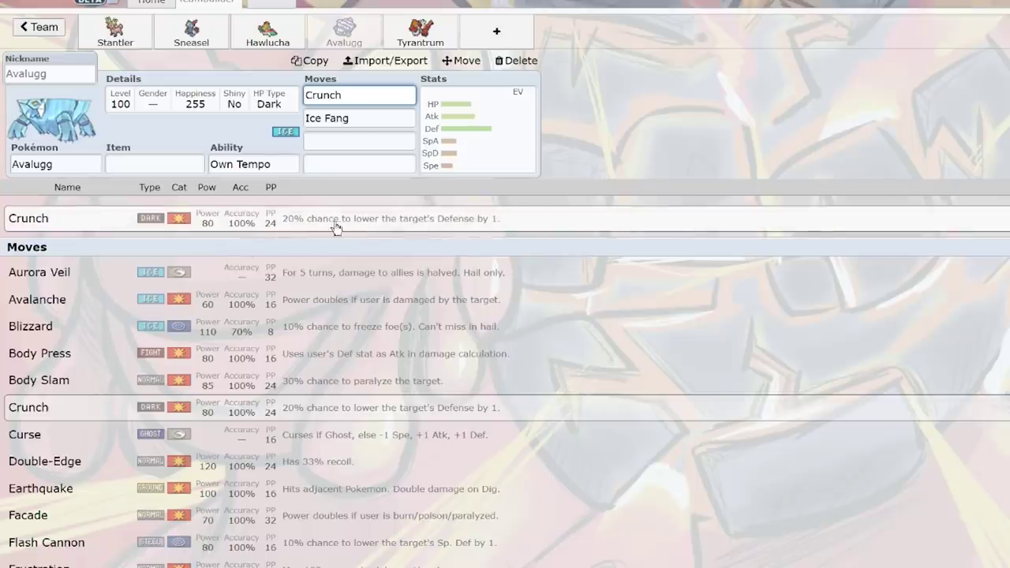
pyautogui.click(504, 144)
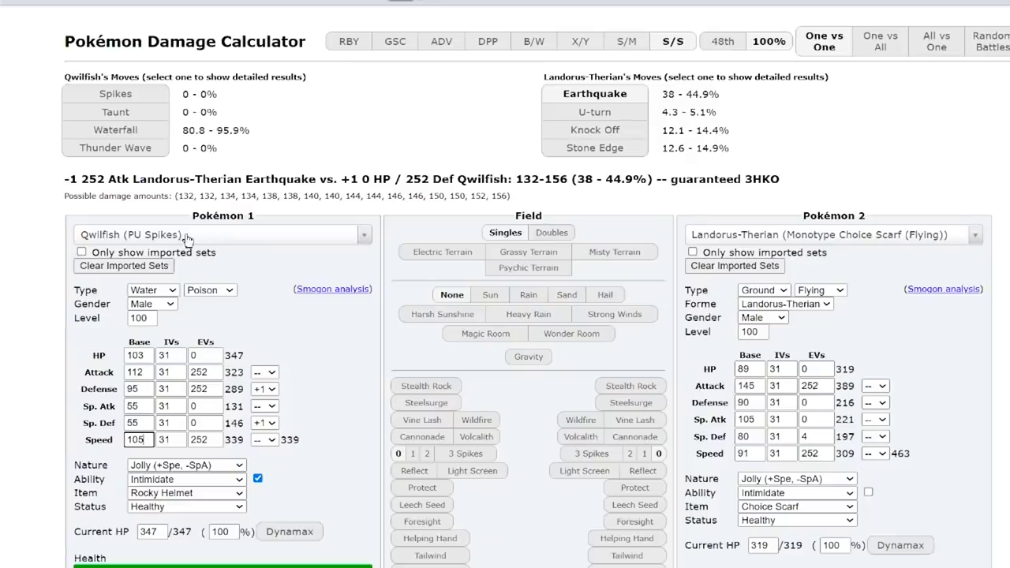
# Step: In the damage calculator, replace Qwilfish with Avalugg's PU Physically Defensive set and set its second type to Rock
pyautogui.click(194, 236)
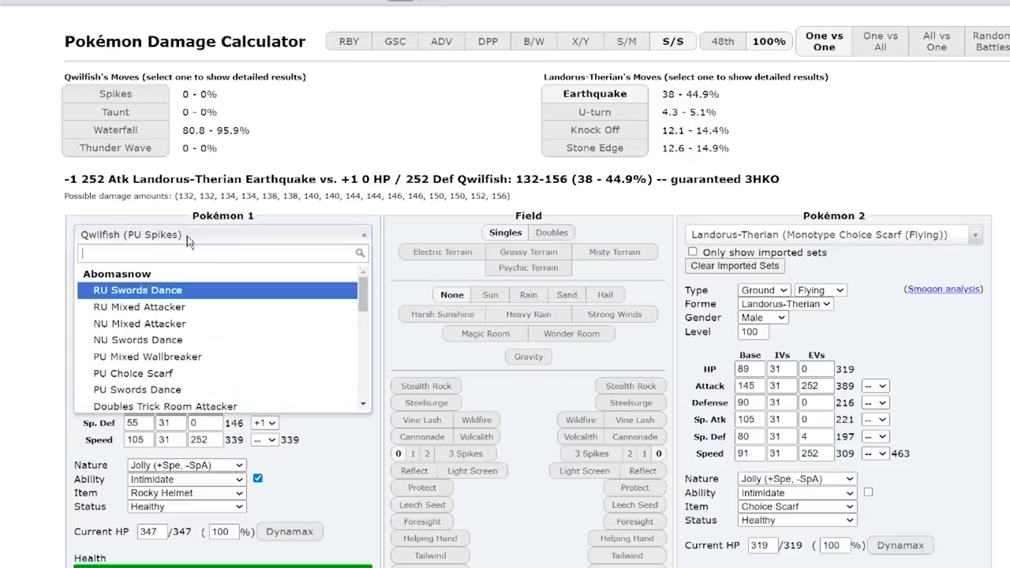
pyautogui.write('ava')
pyautogui.click(319, 292)
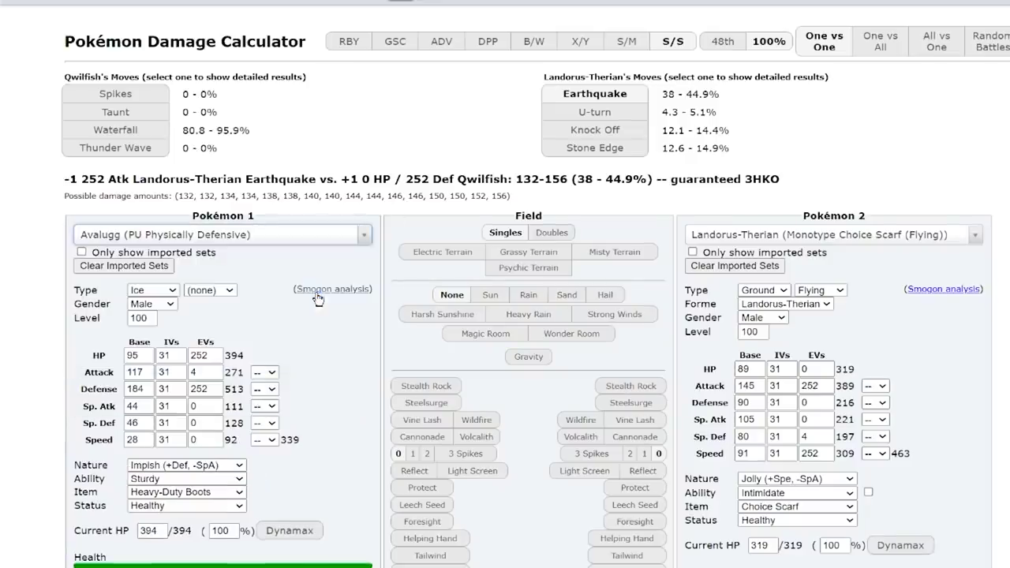
pyautogui.click(198, 292)
pyautogui.press('r')
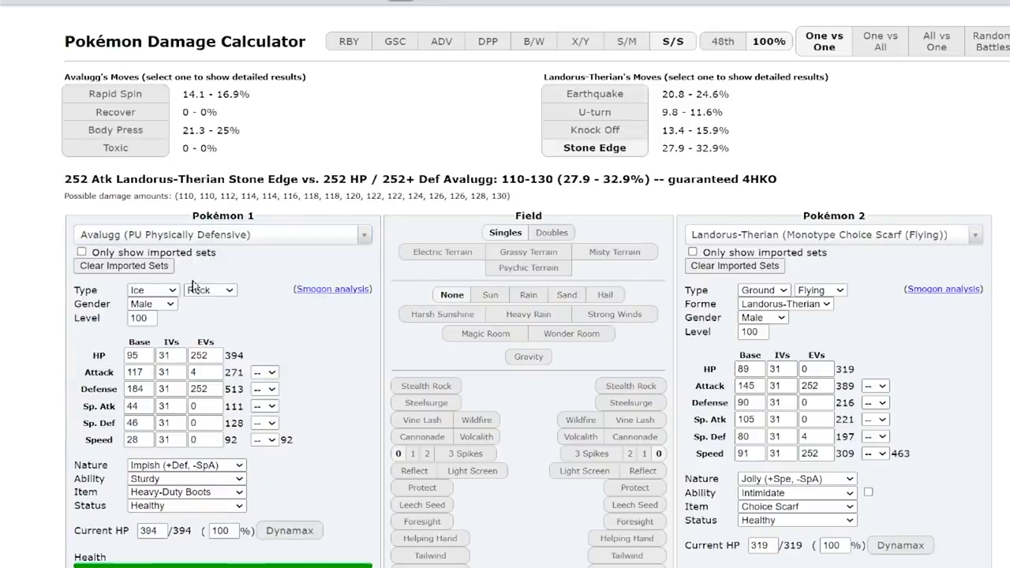
pyautogui.press('Return')
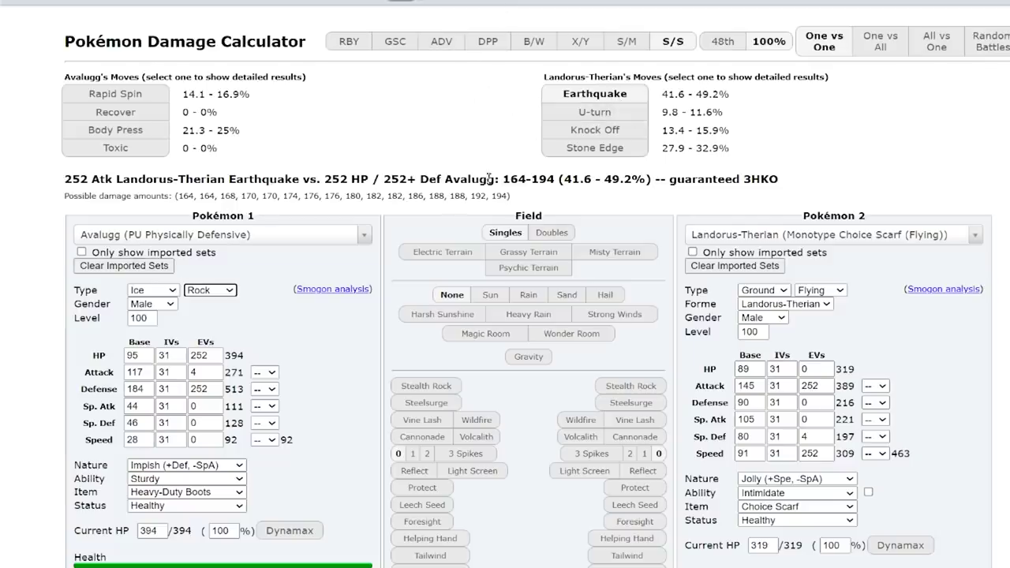
# Step: Compare Landorus-Therian's Earthquake damage on Avalugg with the second type switched to ??? and back to Rock
pyautogui.click(210, 290)
pyautogui.click(217, 311)
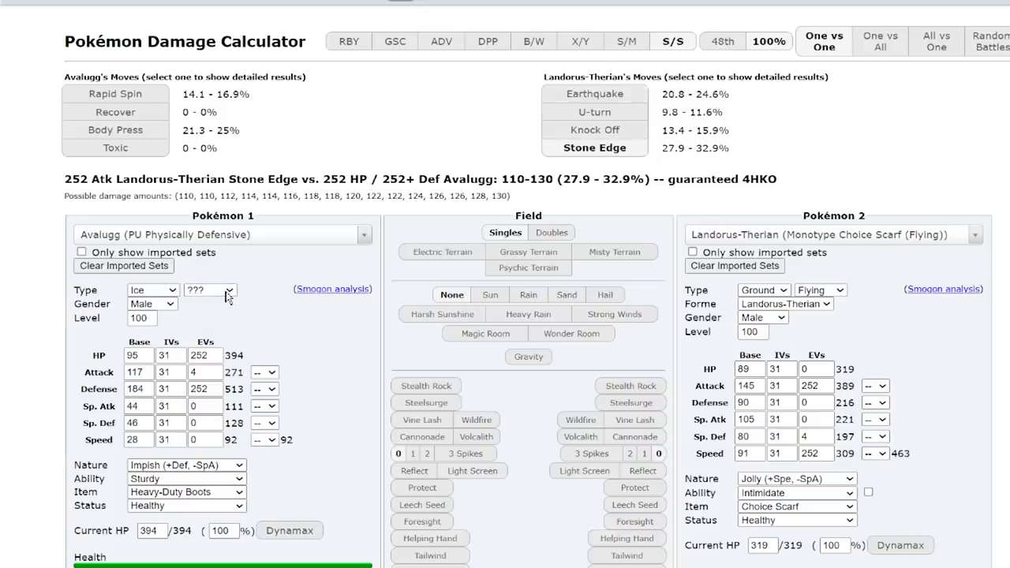
pyautogui.click(573, 95)
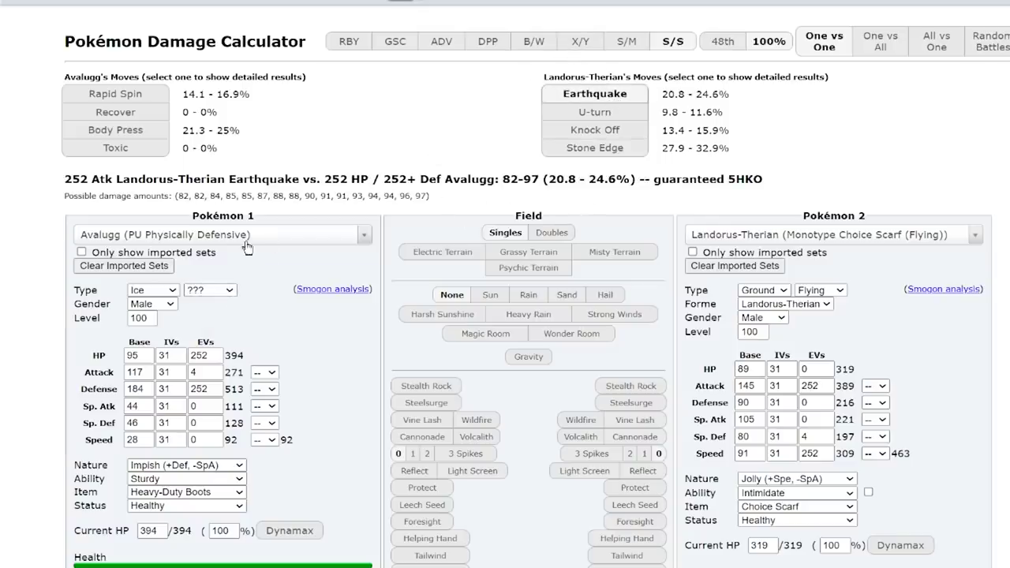
pyautogui.click(211, 290)
pyautogui.click(211, 293)
# Step: Load Urshifu's Uber Choice Band set as the opponent and check its damage against Avalugg
pyautogui.click(759, 237)
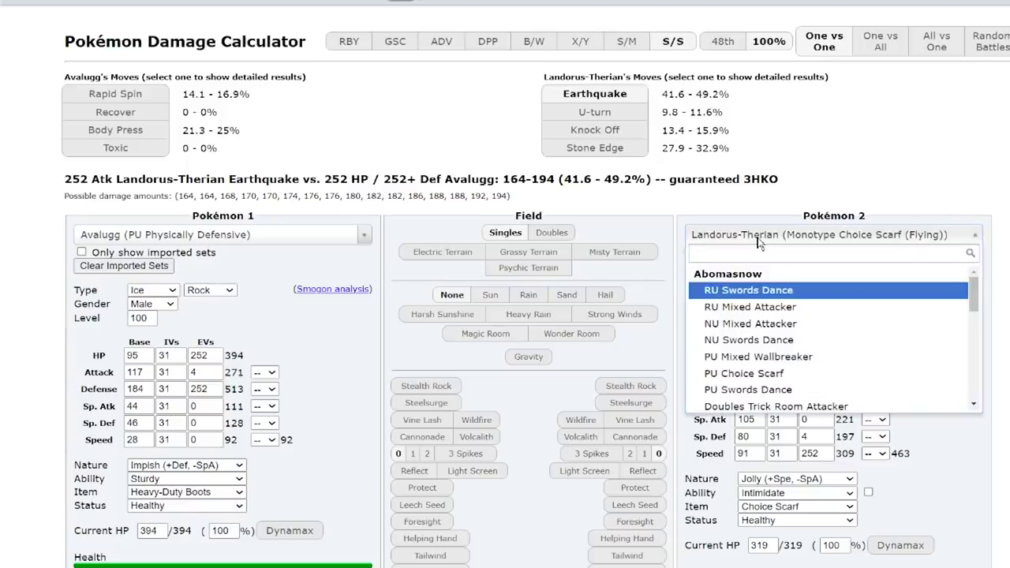
pyautogui.write('urs')
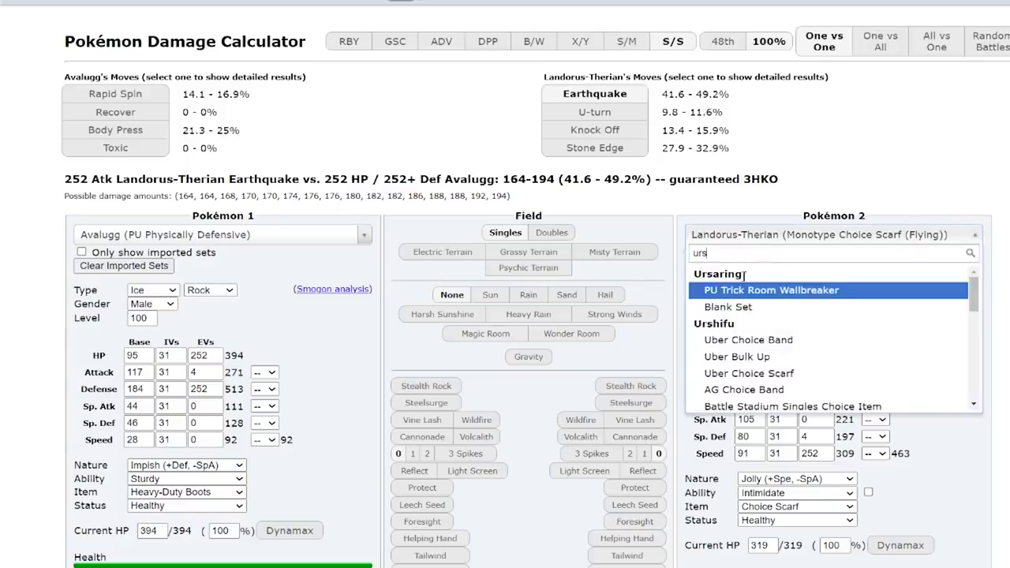
pyautogui.scroll(-1, 749, 332)
pyautogui.click(756, 276)
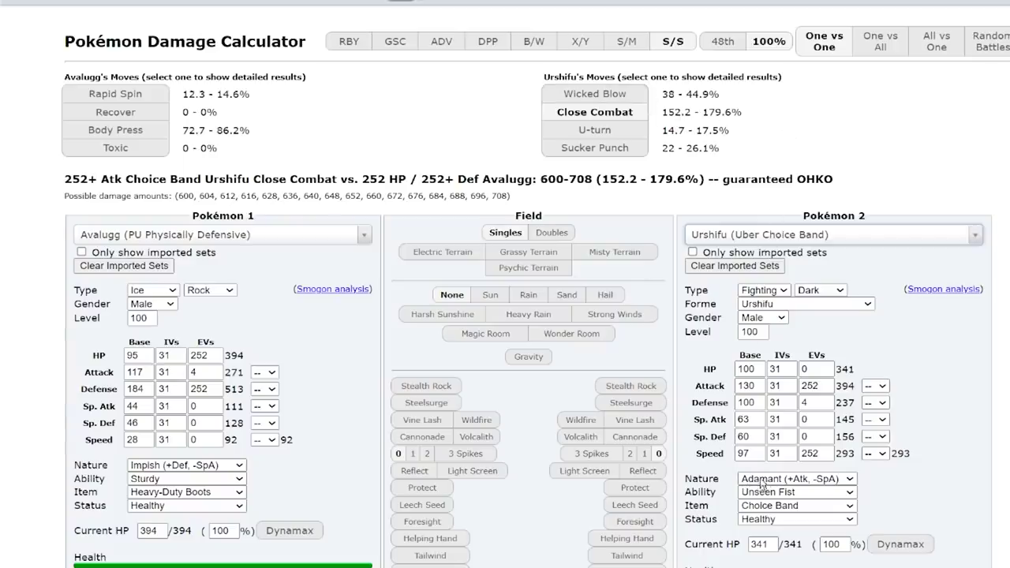
# Step: Replace Urshifu with Infernape's UU Choice Scarf set as the opposing Pokémon
pyautogui.click(762, 237)
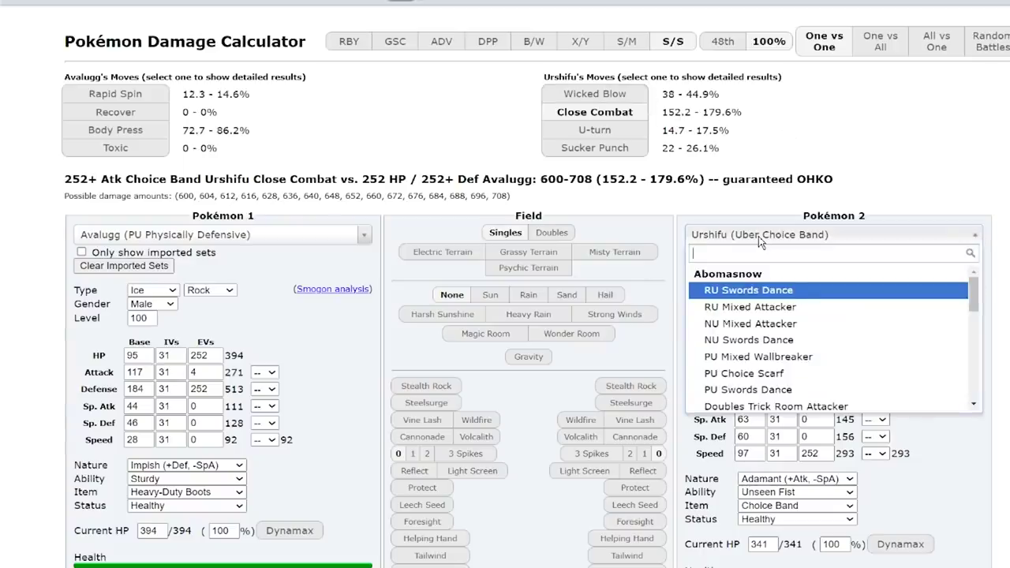
pyautogui.write('Inferna')
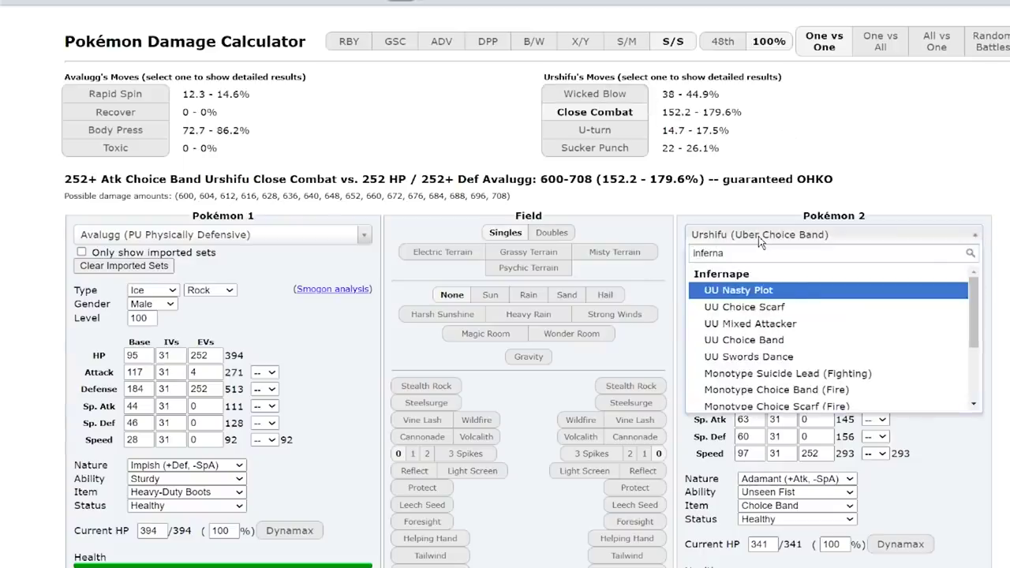
pyautogui.click(776, 310)
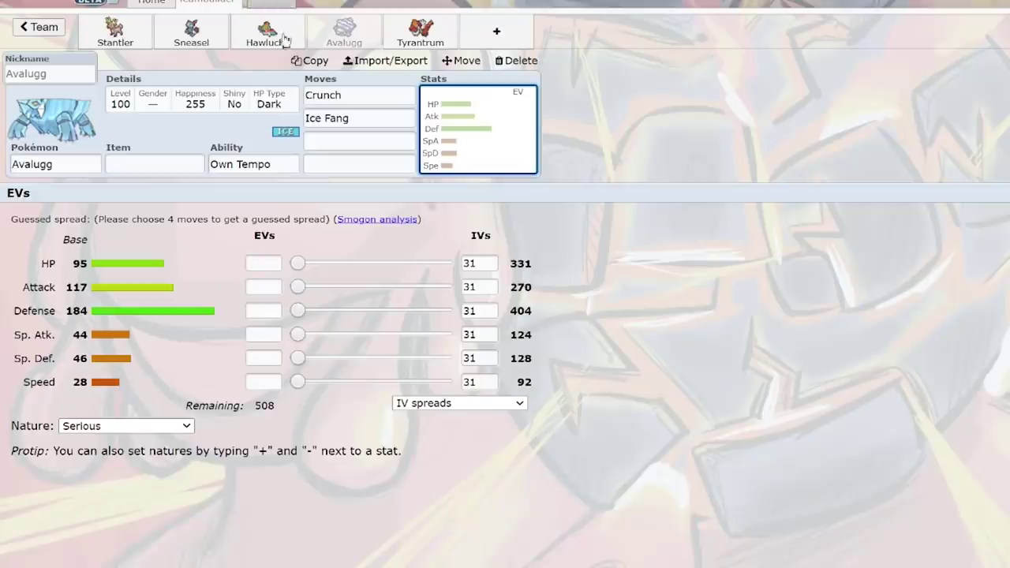
# Step: In the teambuilder, fill Avalugg's two remaining move slots with Stone Edge and Body Press
pyautogui.click(359, 141)
pyautogui.scroll(-7, 379, 267)
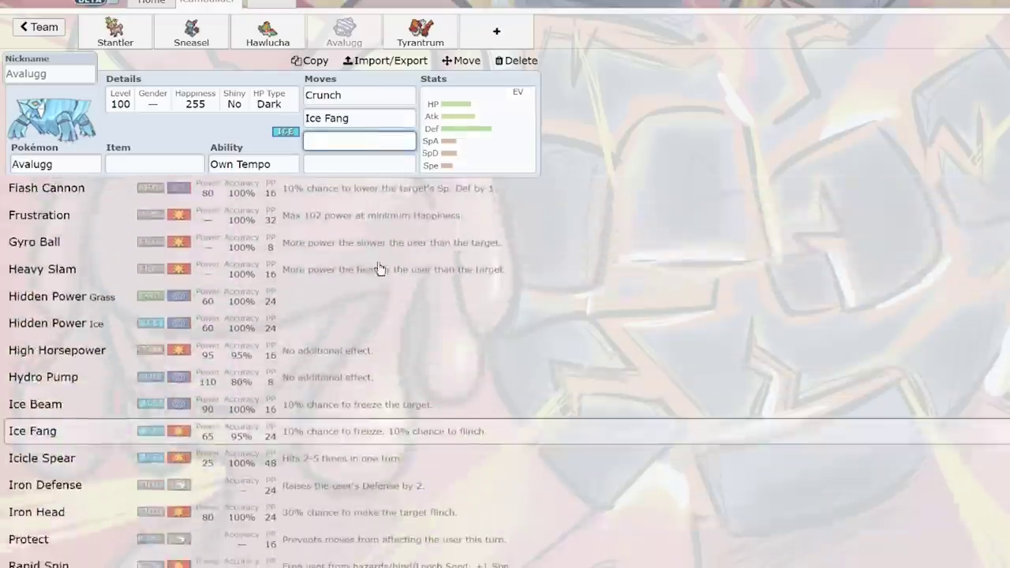
pyautogui.scroll(-1, 378, 267)
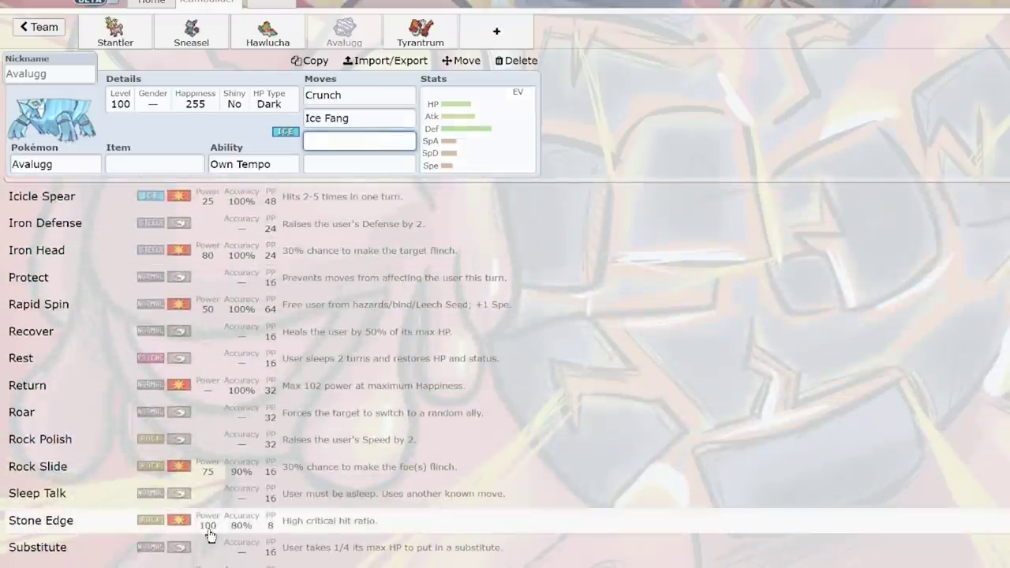
pyautogui.click(210, 534)
pyautogui.click(426, 166)
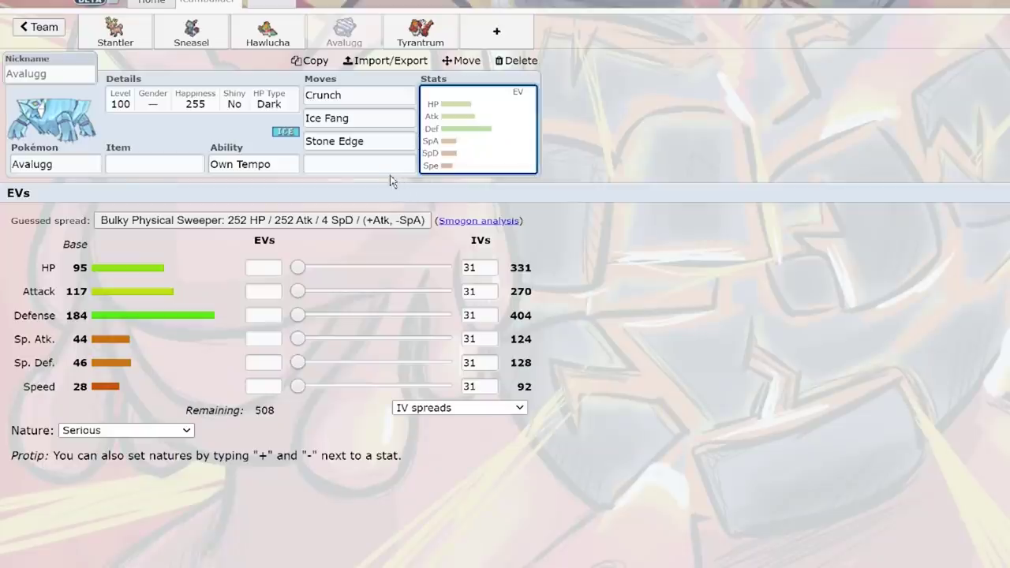
pyautogui.click(394, 162)
pyautogui.click(268, 326)
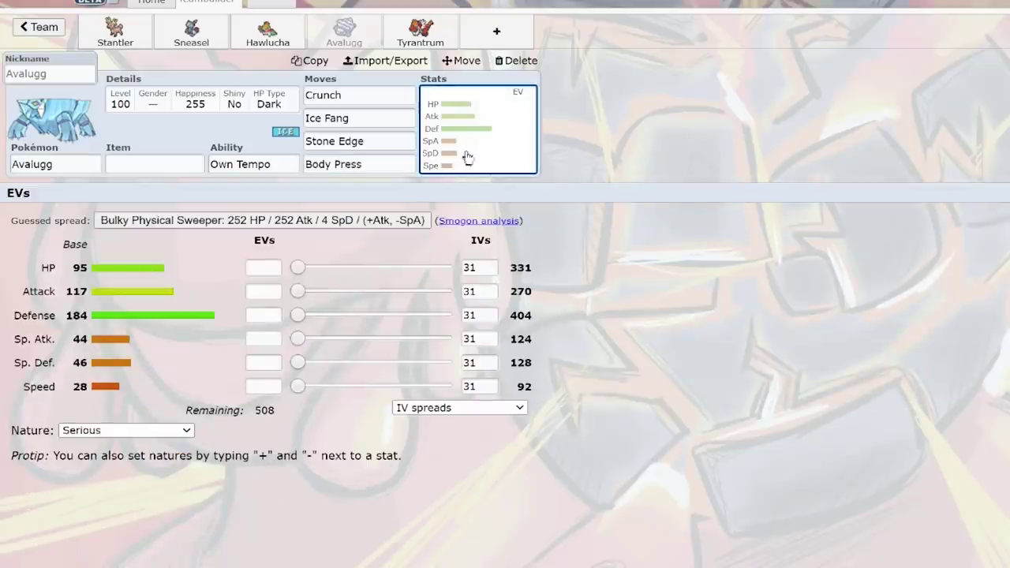
# Step: Give Avalugg 252 Attack EVs and the Adamant nature
pyautogui.moveTo(297, 291); pyautogui.dragTo(443, 291)
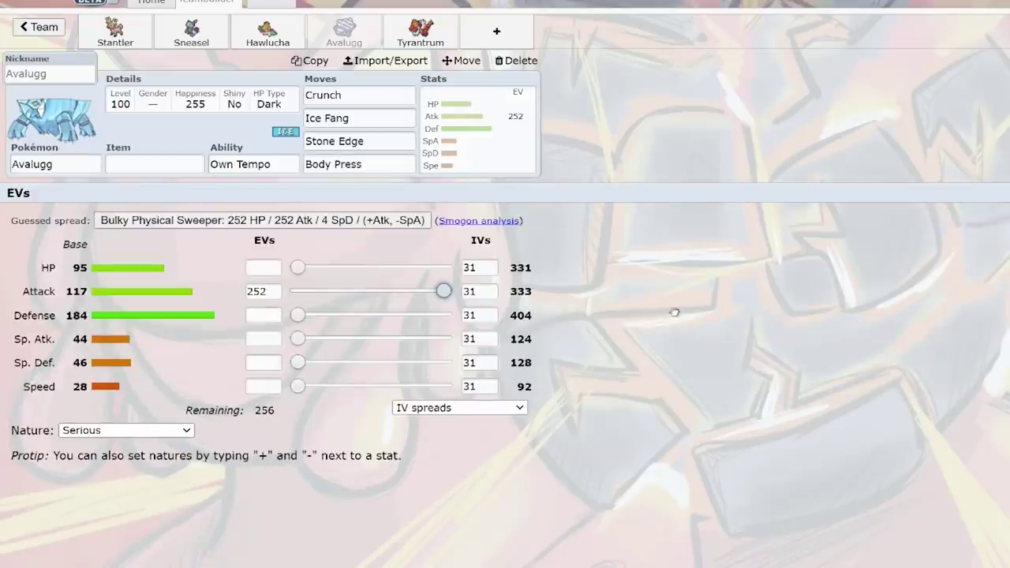
pyautogui.click(162, 430)
pyautogui.click(153, 190)
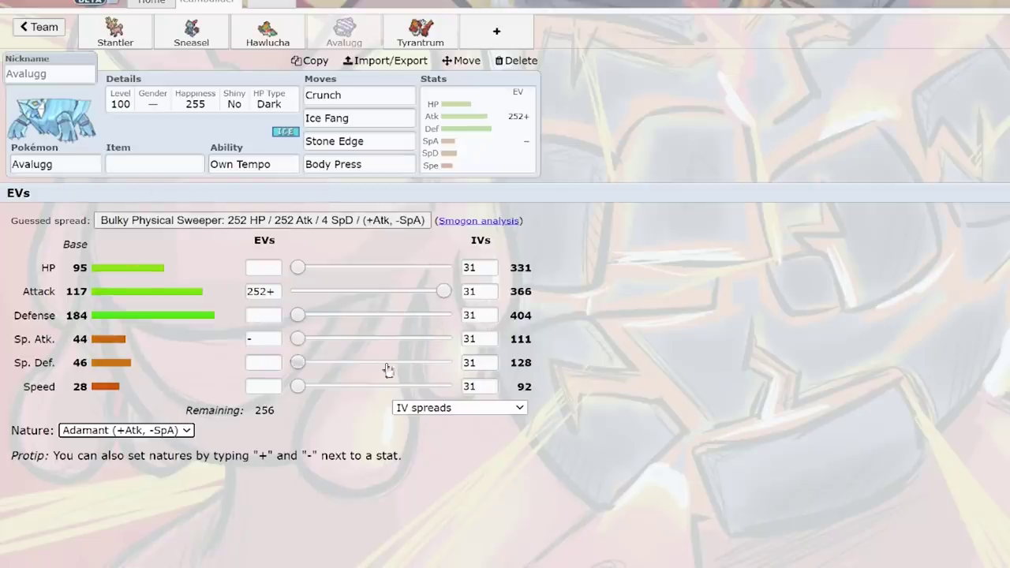
# Step: Equip Avalugg with a Choice Band and review its stats
pyautogui.click(183, 160)
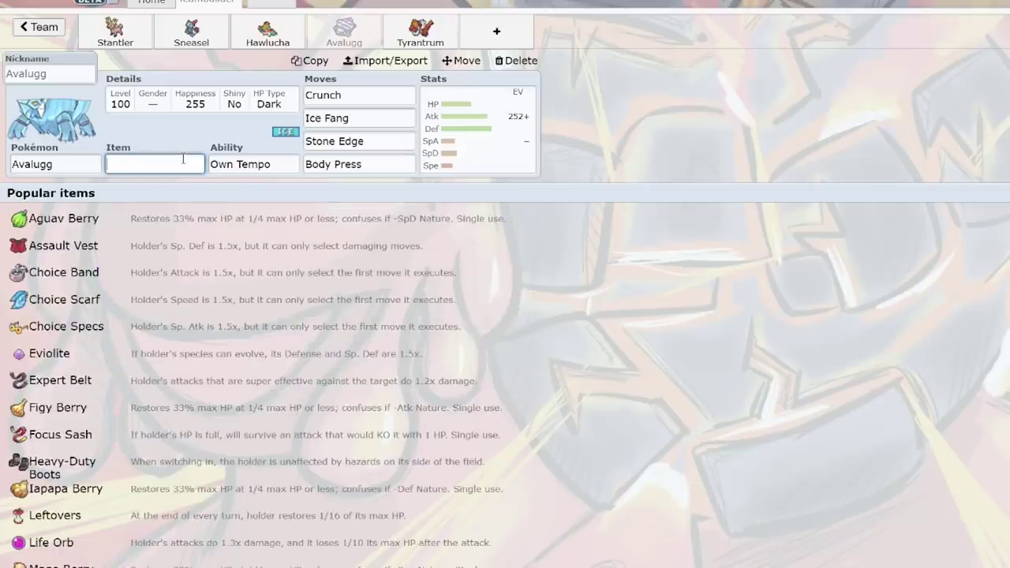
pyautogui.write('choi')
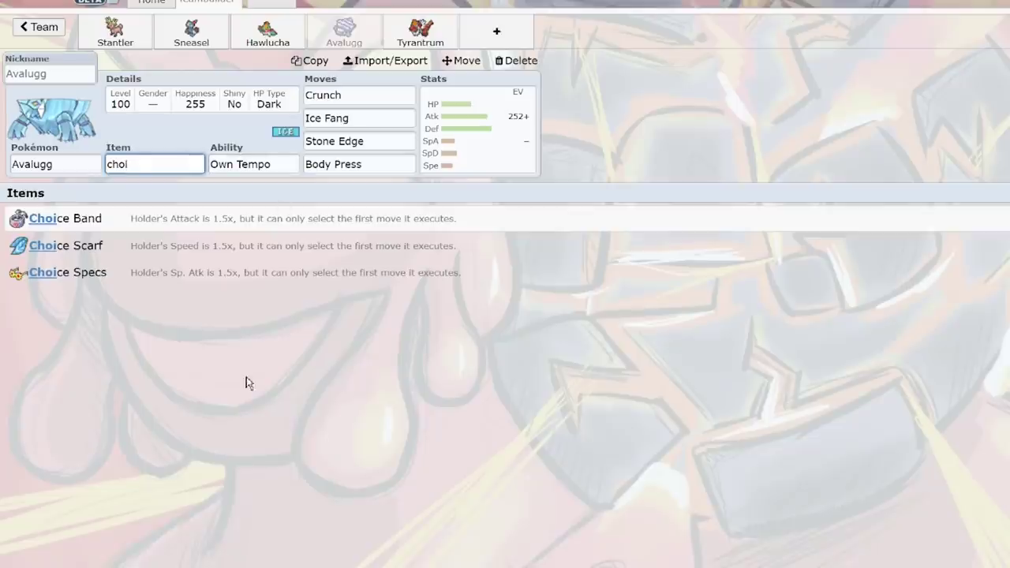
pyautogui.click(251, 225)
pyautogui.click(444, 140)
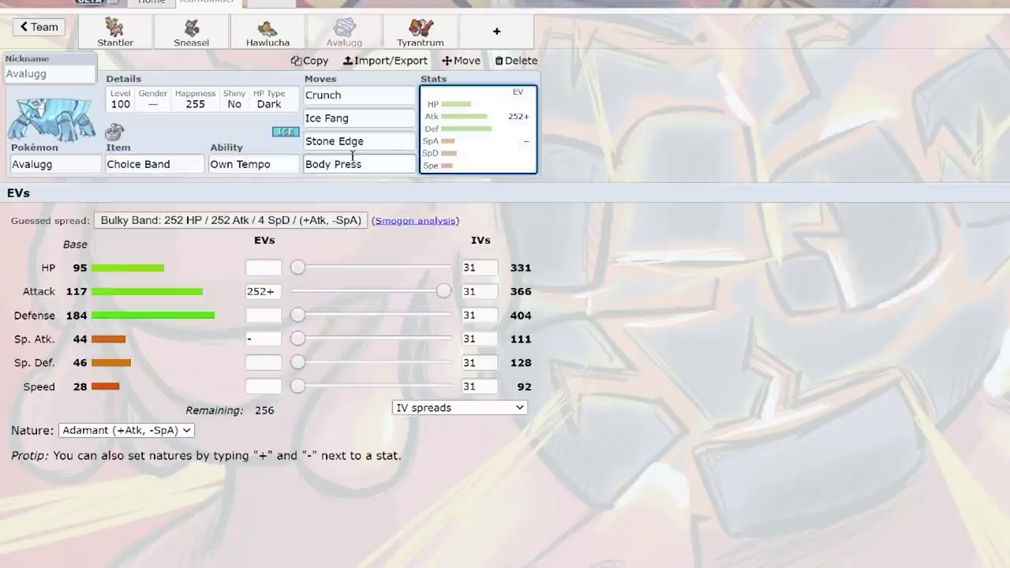
pyautogui.click(362, 163)
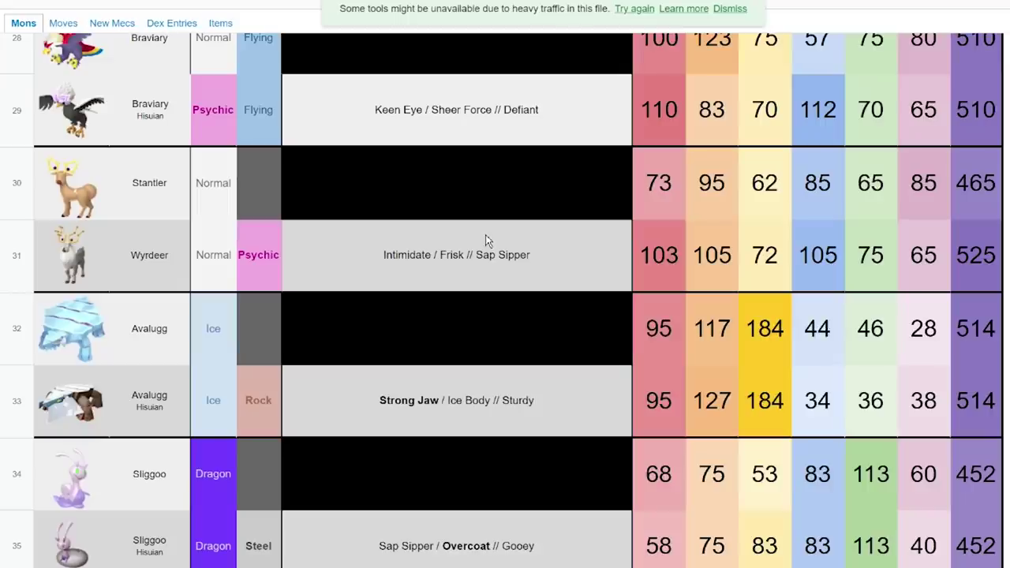
# Step: Switch to the datamine spreadsheet and examine the Hisuian Sliggoo and Hisuian Goodra rows
pyautogui.scroll(-2, 321, 198)
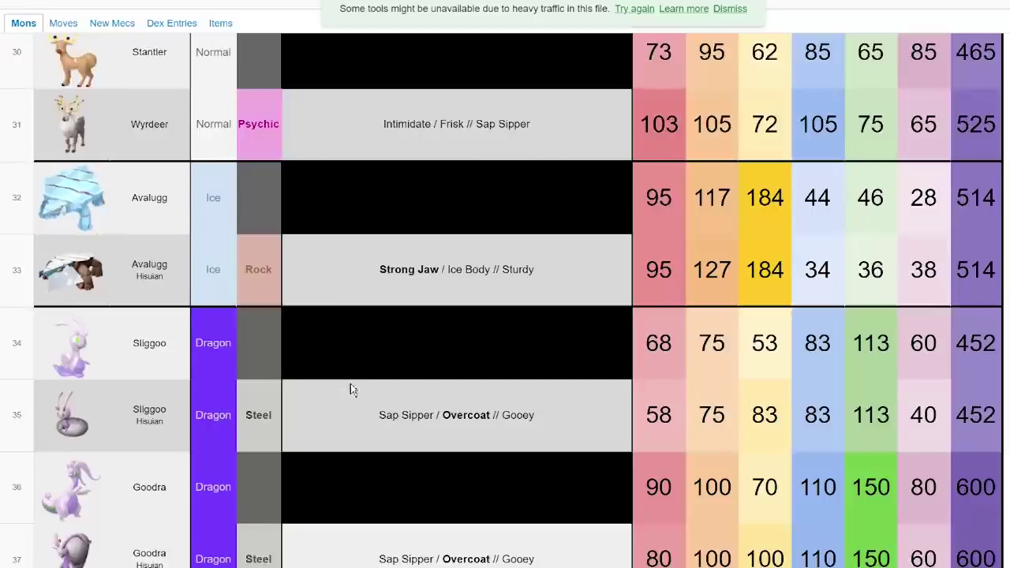
pyautogui.scroll(-2, 350, 390)
pyautogui.scroll(1, 385, 194)
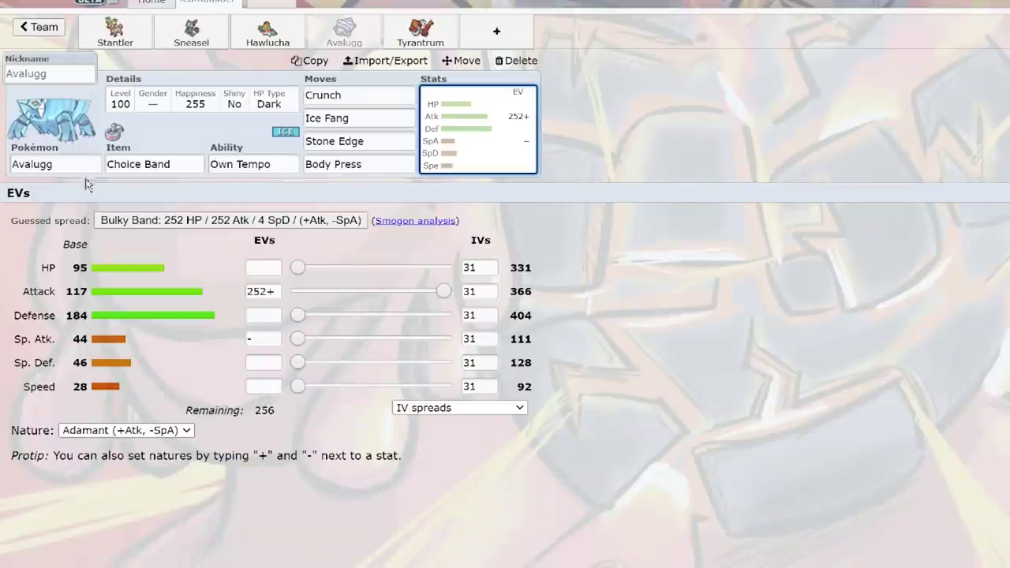
# Step: Replace Avalugg with Goodra in the teambuilder team
pyautogui.click(81, 166)
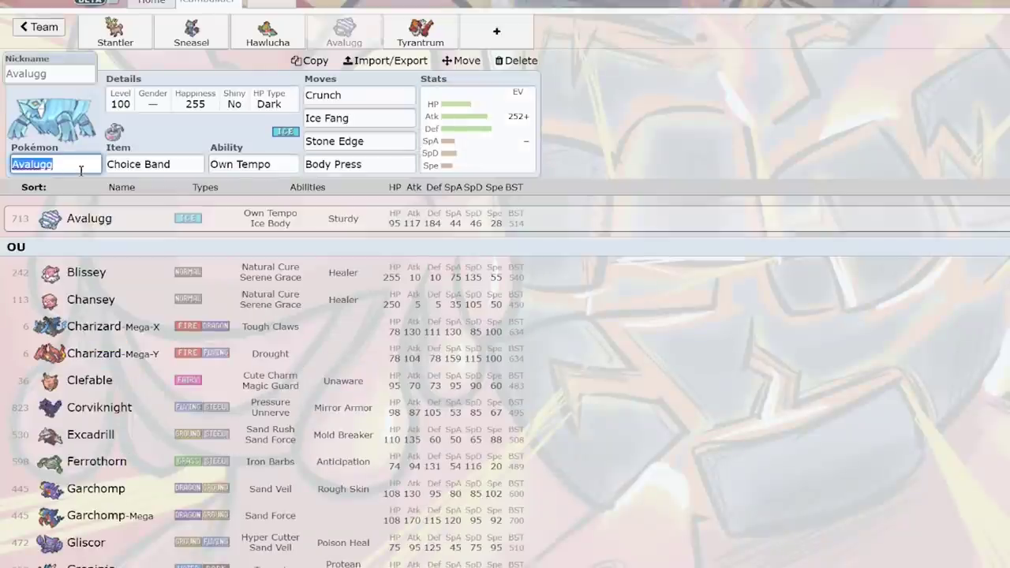
pyautogui.write('good')
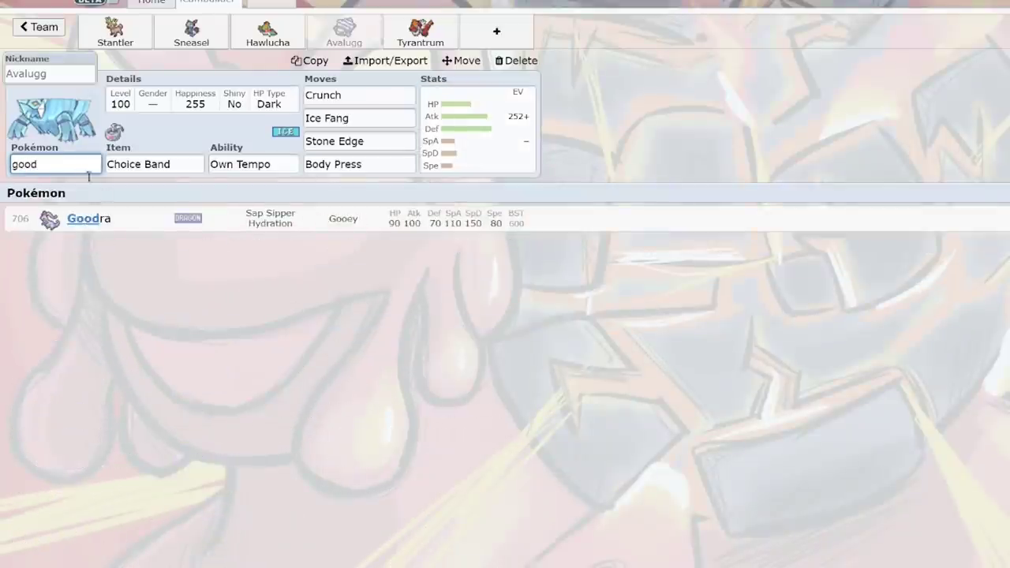
pyautogui.click(270, 226)
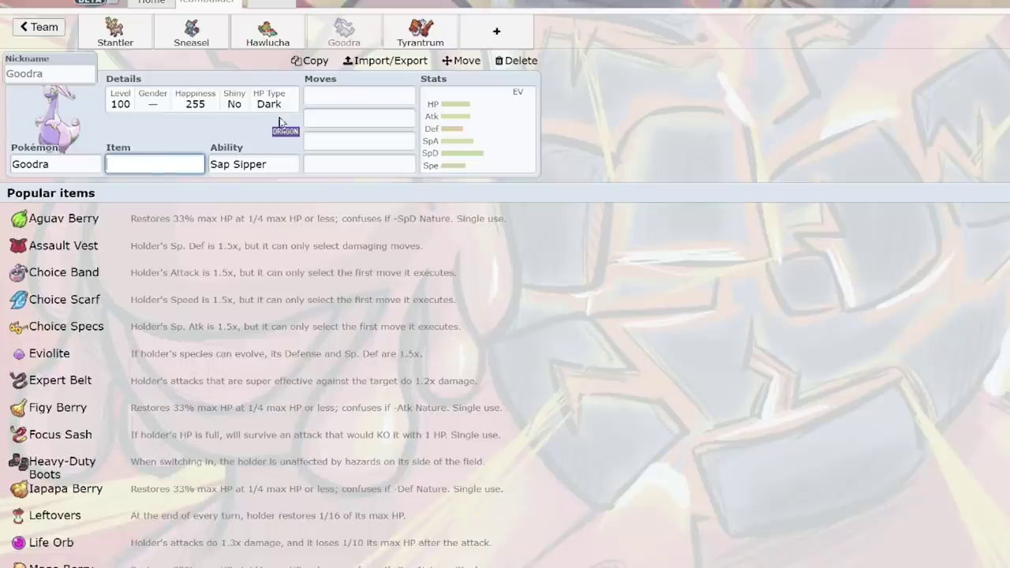
# Step: Look through the full list of moves available to Goodra for its first move slot
pyautogui.click(349, 96)
pyautogui.scroll(-2, 363, 300)
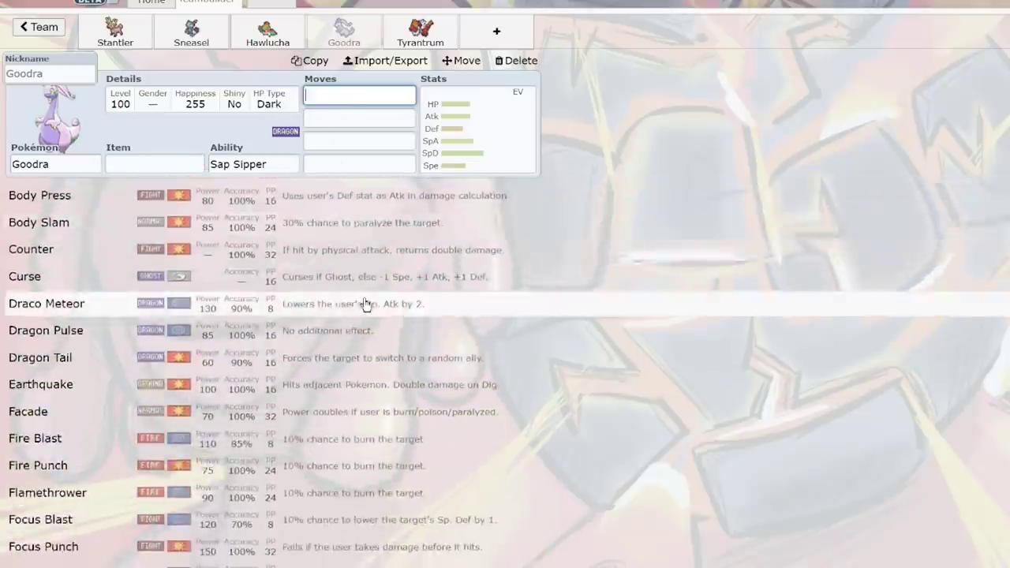
pyautogui.scroll(-2, 365, 305)
pyautogui.scroll(5, 367, 292)
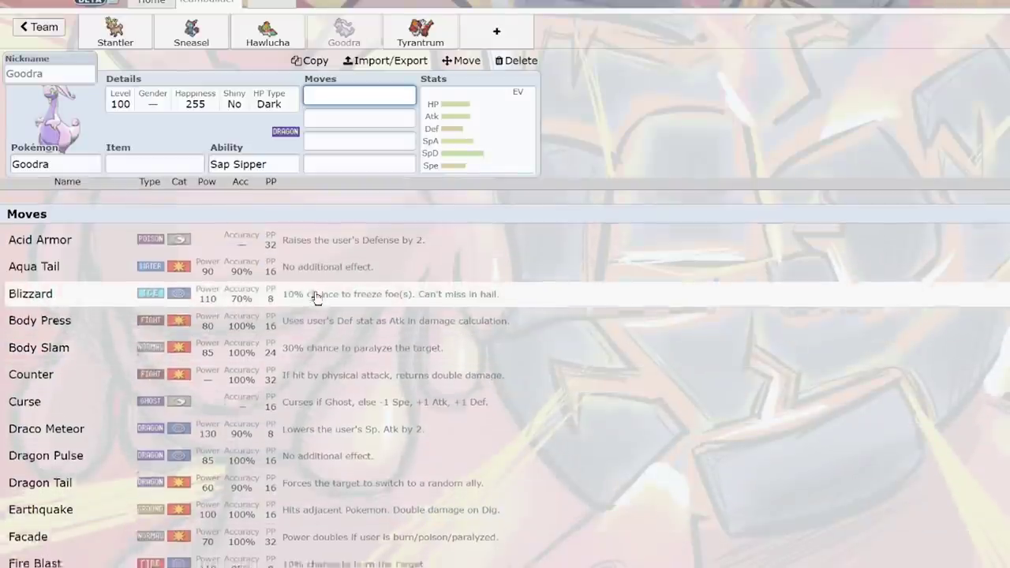
pyautogui.scroll(-5, 319, 296)
pyautogui.scroll(-3, 329, 289)
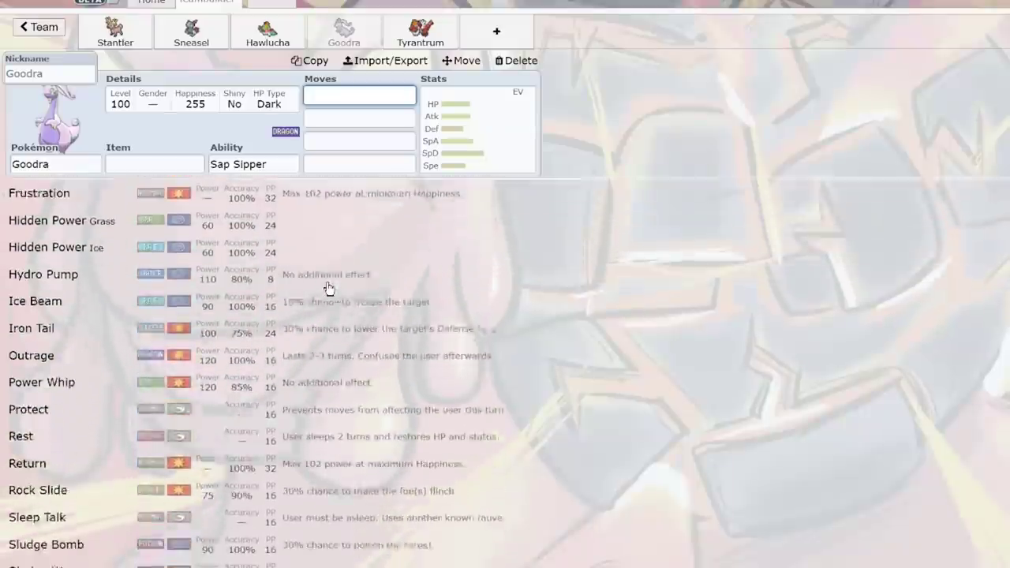
pyautogui.scroll(-1, 249, 313)
pyautogui.scroll(-8, 261, 304)
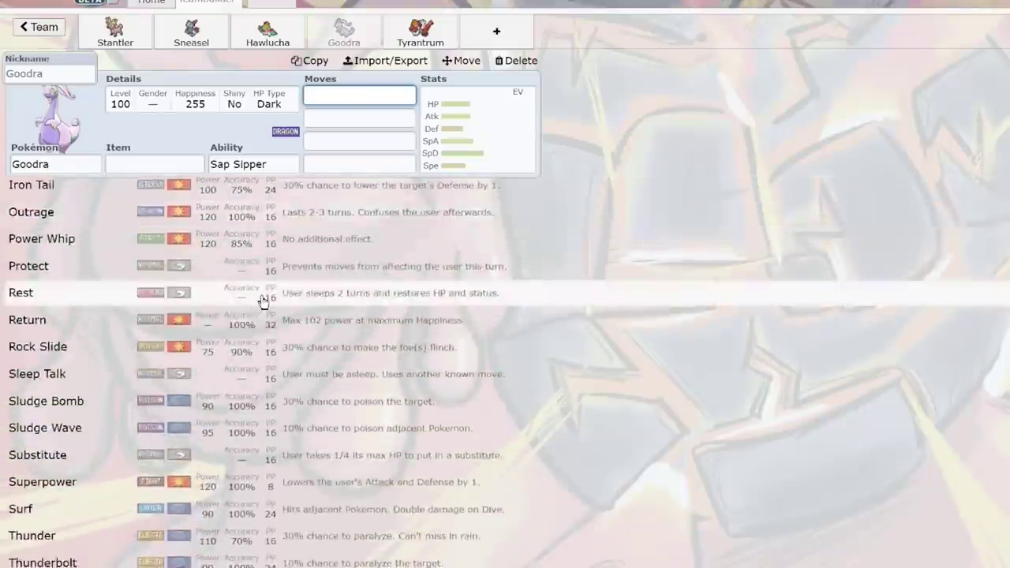
pyautogui.scroll(-6, 264, 298)
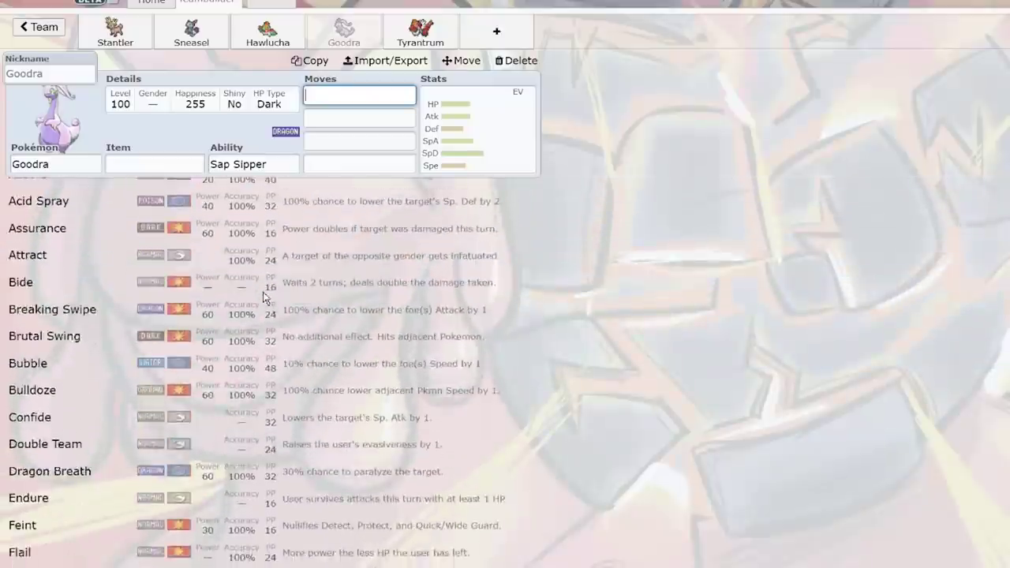
pyautogui.scroll(-10, 275, 287)
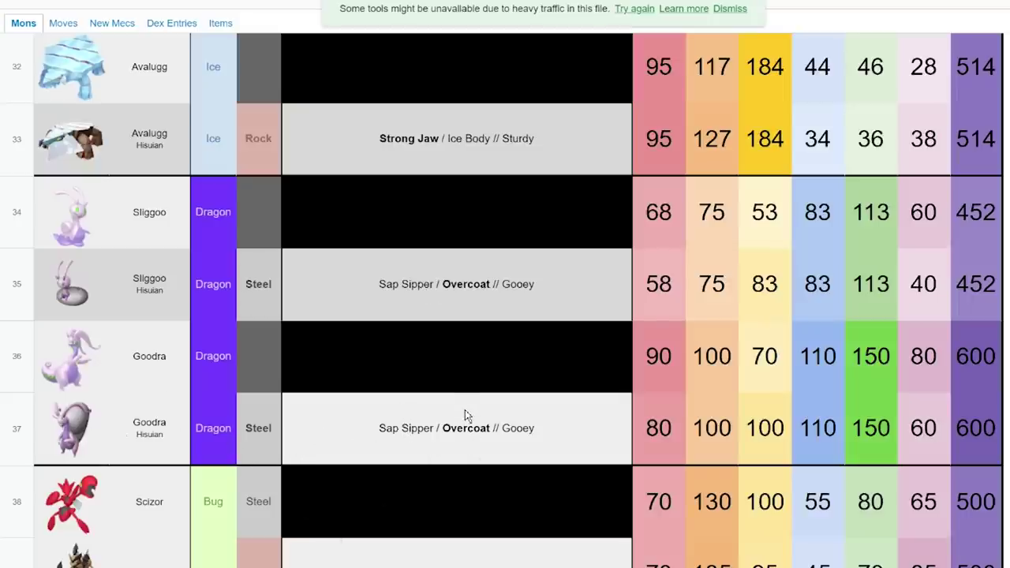
# Step: Switch to the teambuilder and replace Goodra with Nidoking in the team
pyautogui.scroll(-3, 462, 413)
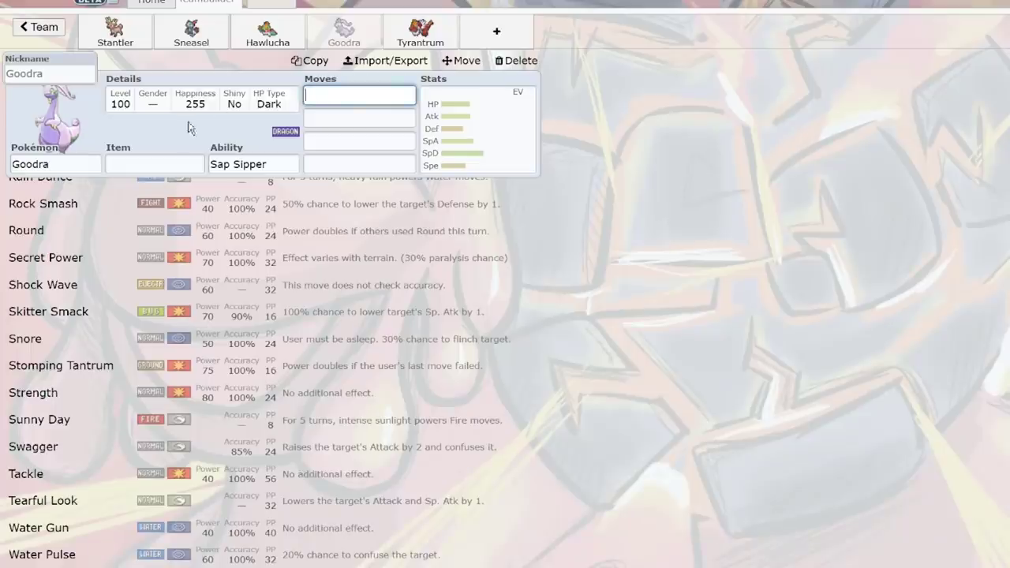
pyautogui.click(75, 164)
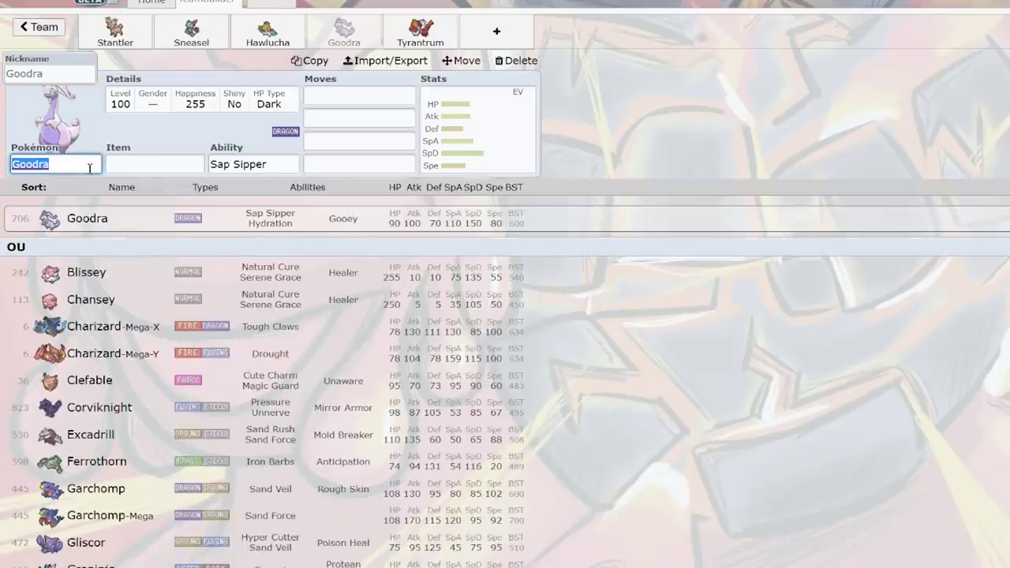
pyautogui.write('ni')
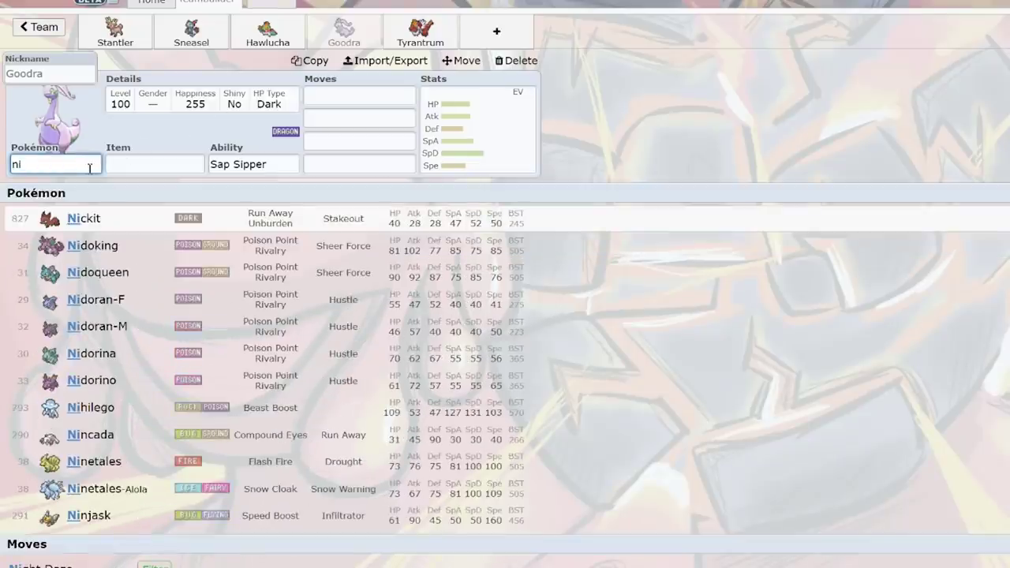
pyautogui.click(462, 251)
# Step: Give Nidoking a Jolly nature and 252 Speed EVs
pyautogui.click(490, 164)
pyautogui.click(113, 427)
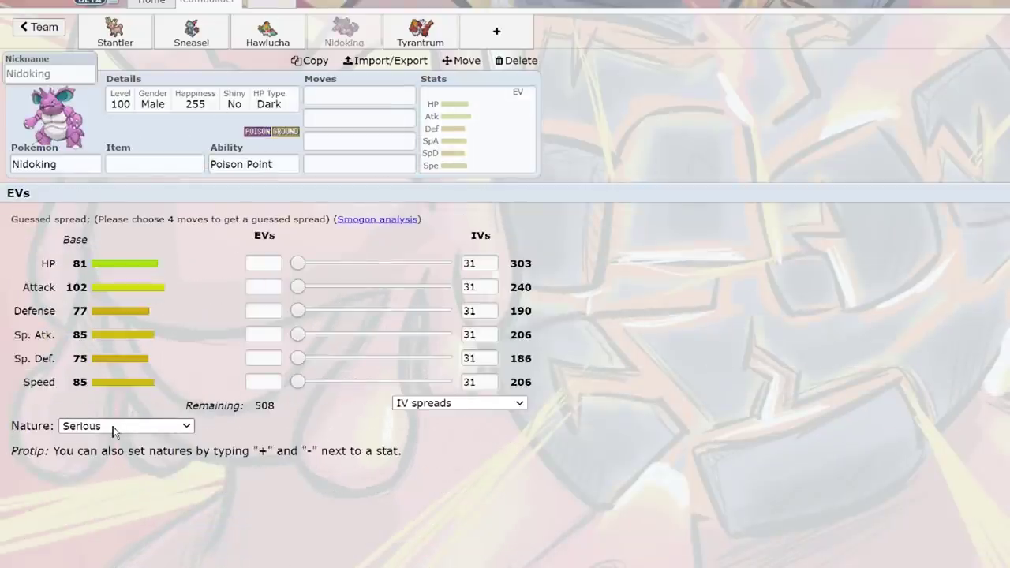
pyautogui.press('j')
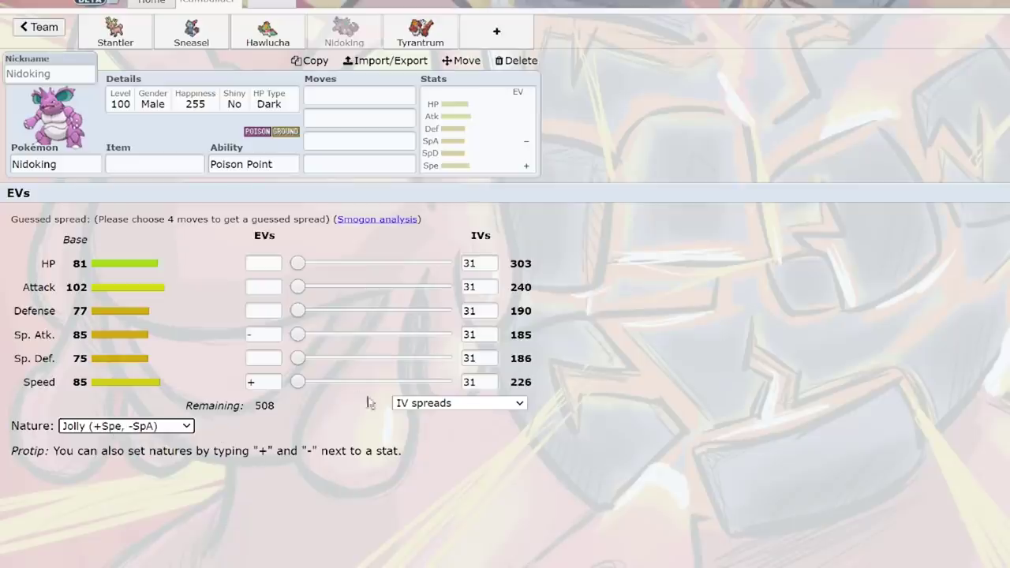
pyautogui.moveTo(309, 390); pyautogui.dragTo(673, 403)
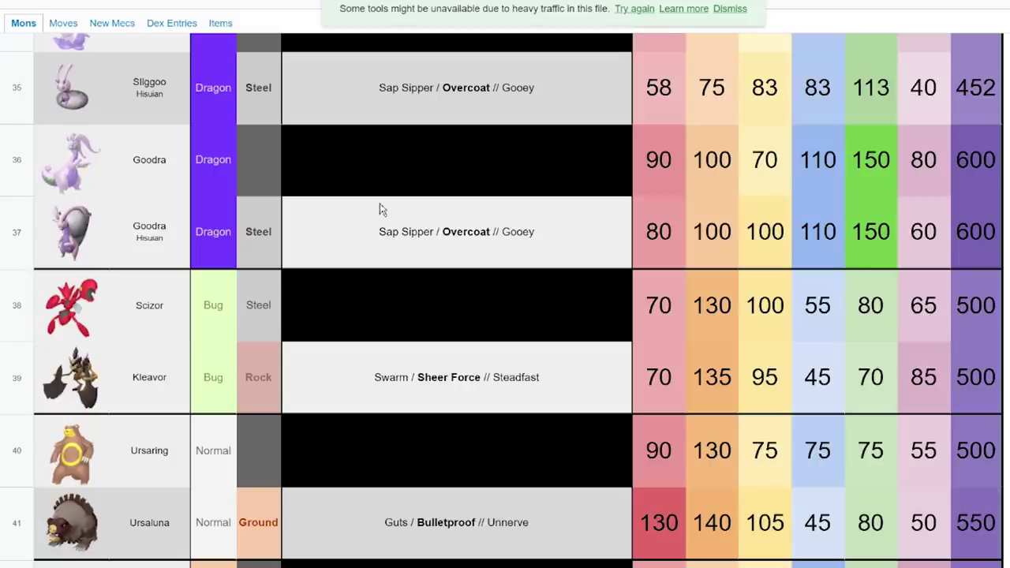
# Step: Check the New Mecs and Moves sheets of the datamine spreadsheet, and return to the Goodra and Kleavor rows of the Mons sheet
pyautogui.click(123, 24)
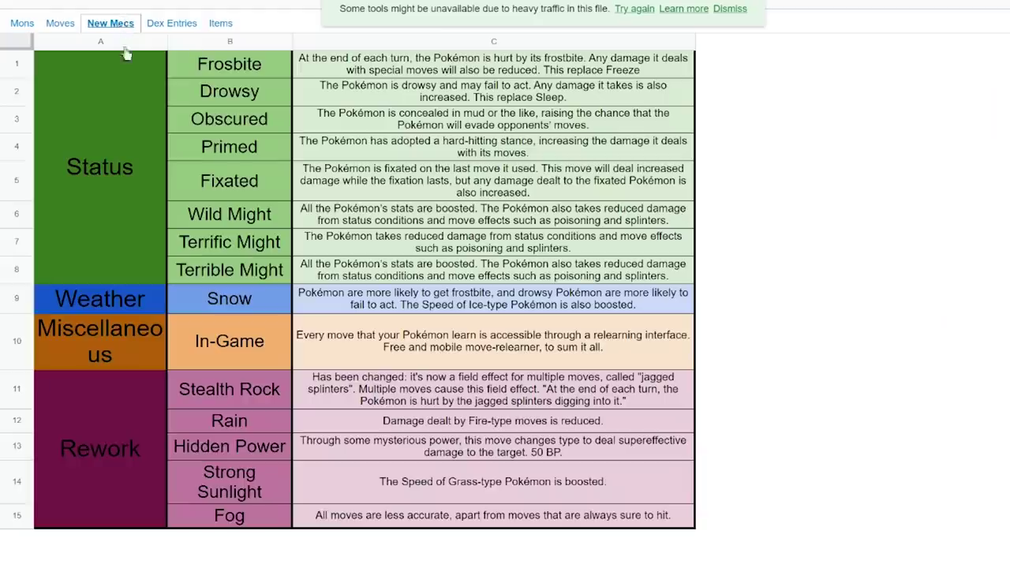
pyautogui.click(61, 24)
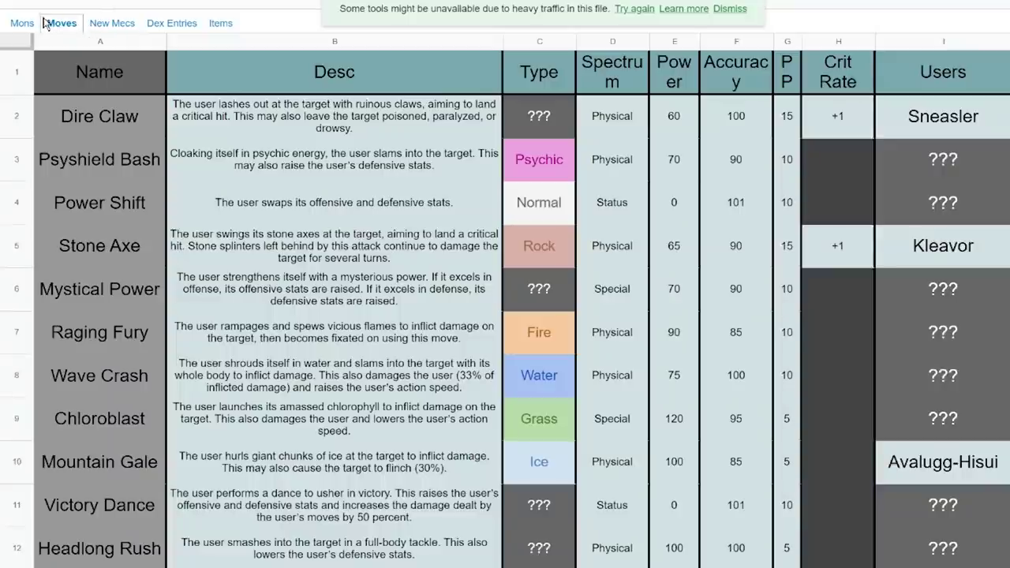
pyautogui.click(34, 23)
pyautogui.scroll(-10, 464, 458)
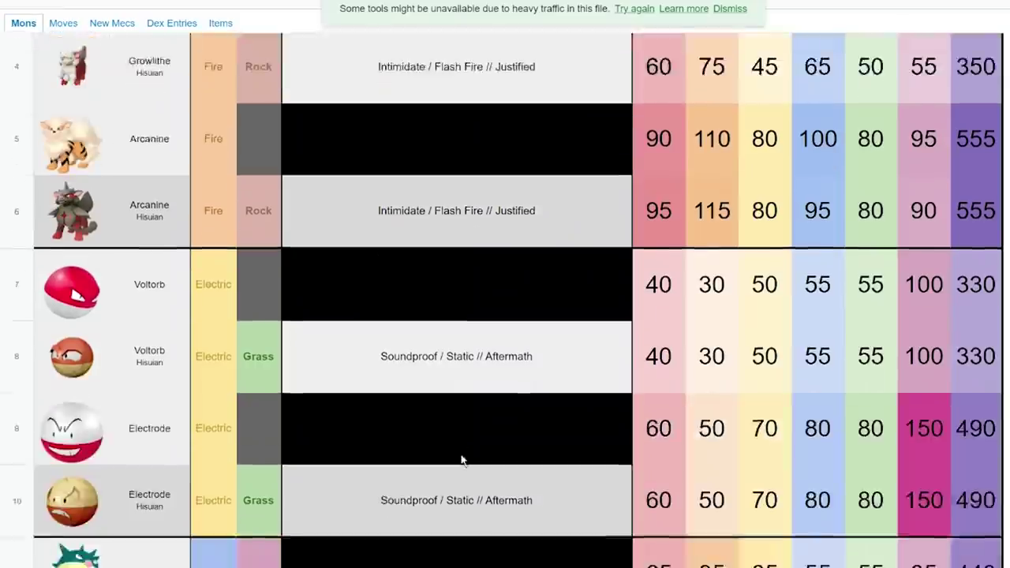
pyautogui.scroll(-15, 465, 455)
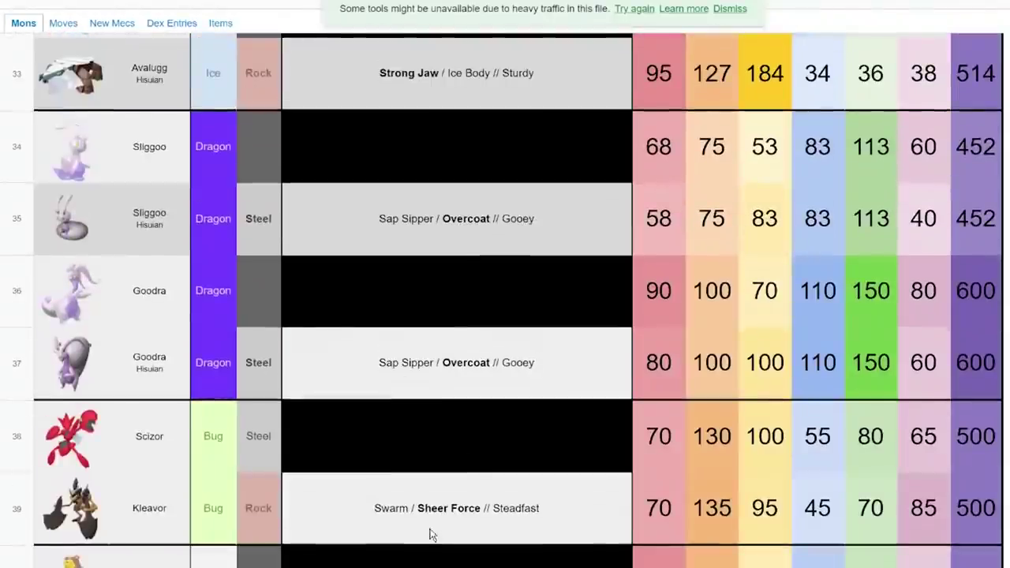
pyautogui.scroll(2, 401, 357)
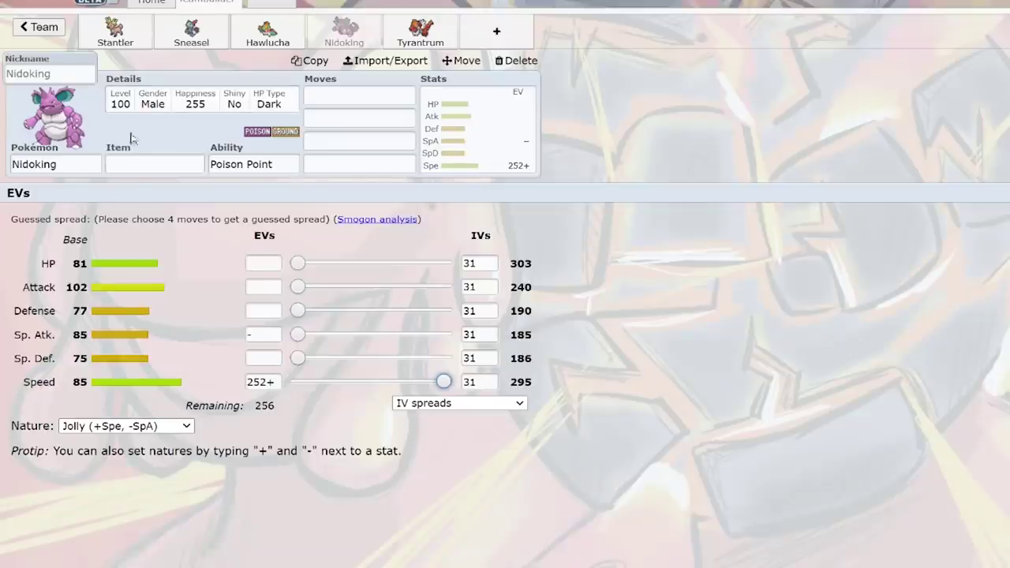
# Step: Switch to the teambuilder and replace Nidoking with Scizor in the team
pyautogui.click(62, 169)
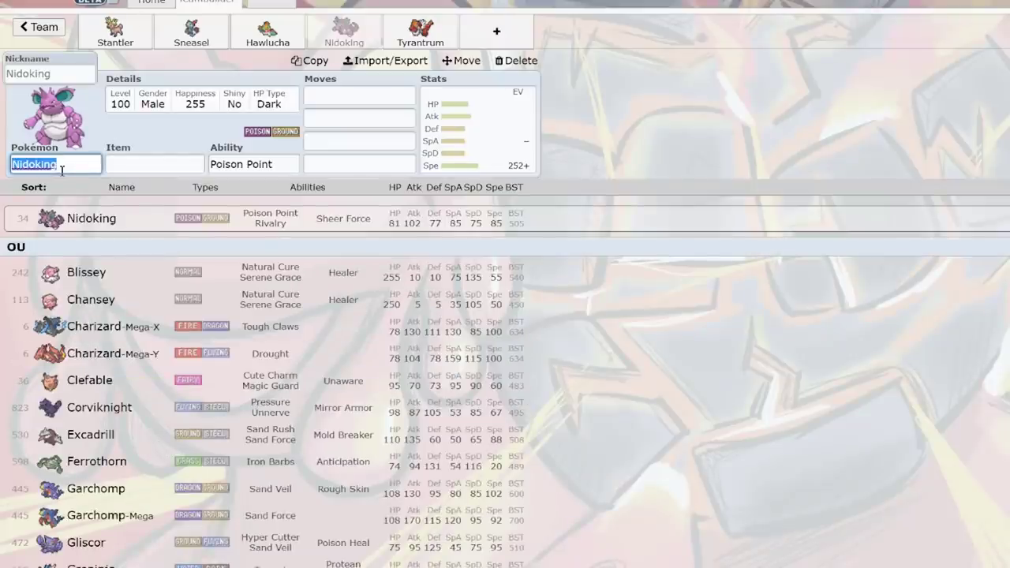
pyautogui.write('scizo')
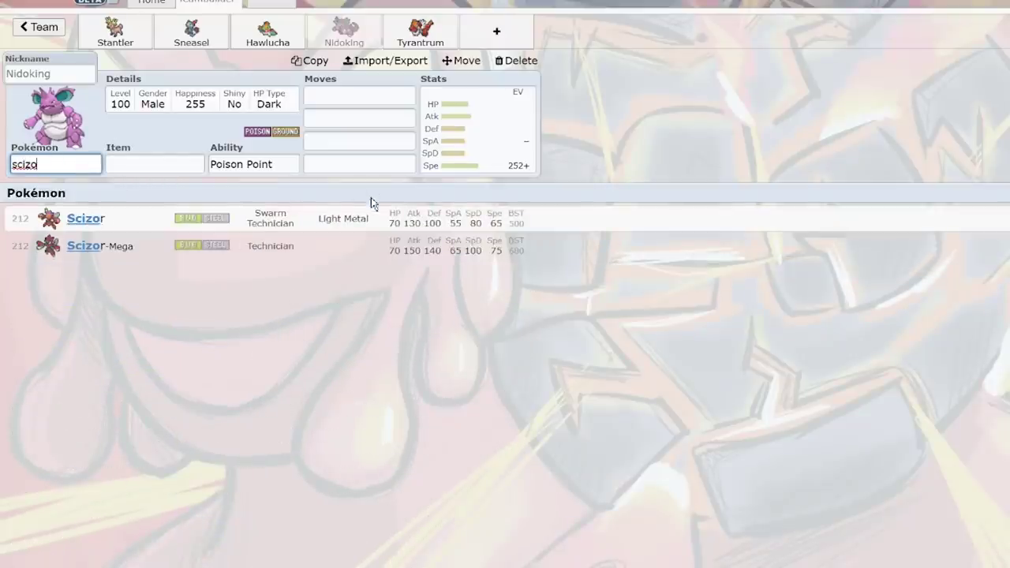
pyautogui.click(376, 224)
# Step: Look through the full list of moves available to Scizor for its third move slot
pyautogui.click(339, 120)
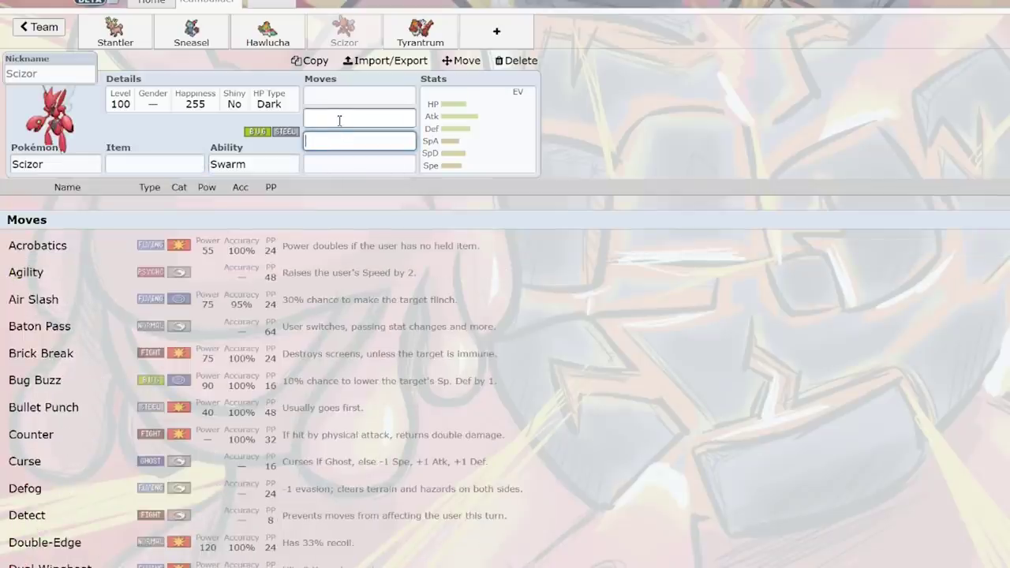
pyautogui.scroll(-1, 355, 308)
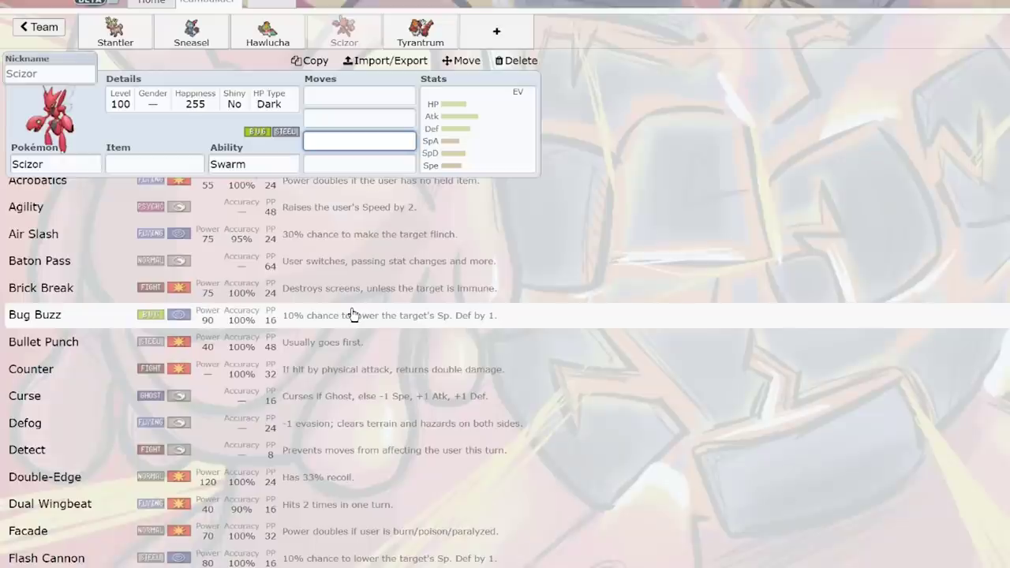
pyautogui.scroll(-1, 541, 387)
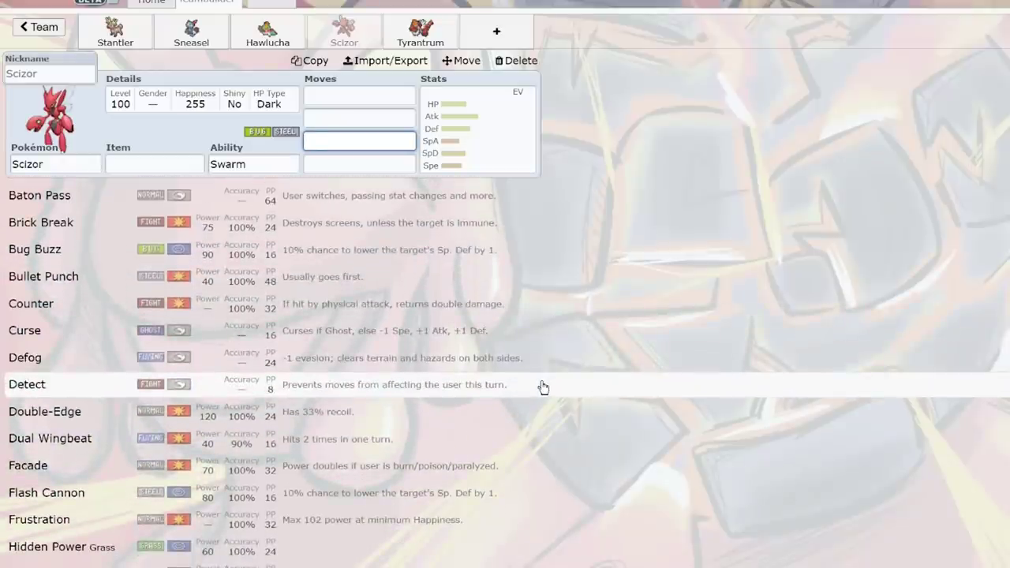
pyautogui.scroll(-4, 541, 386)
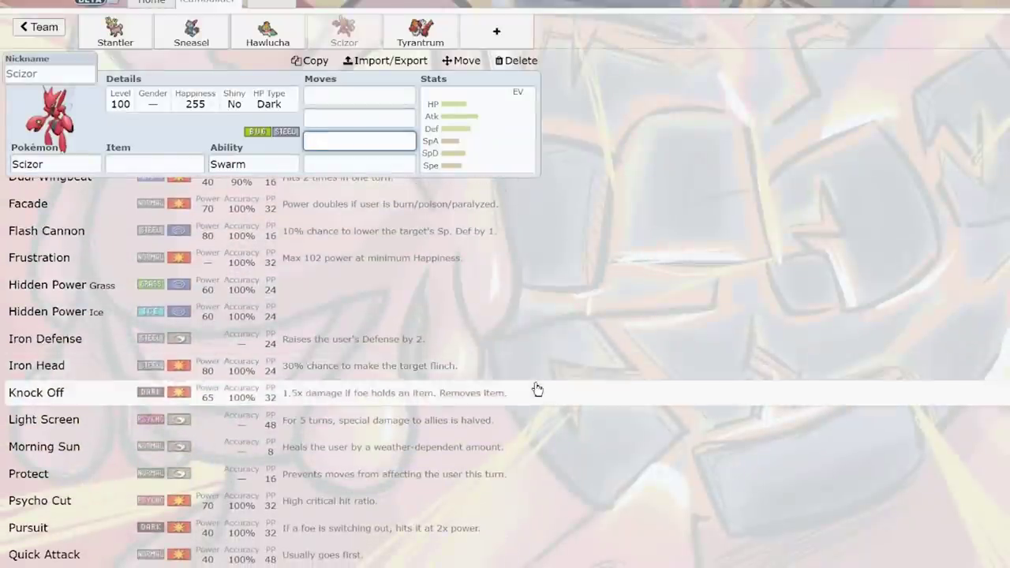
pyautogui.scroll(-1, 541, 349)
pyautogui.scroll(-1, 543, 328)
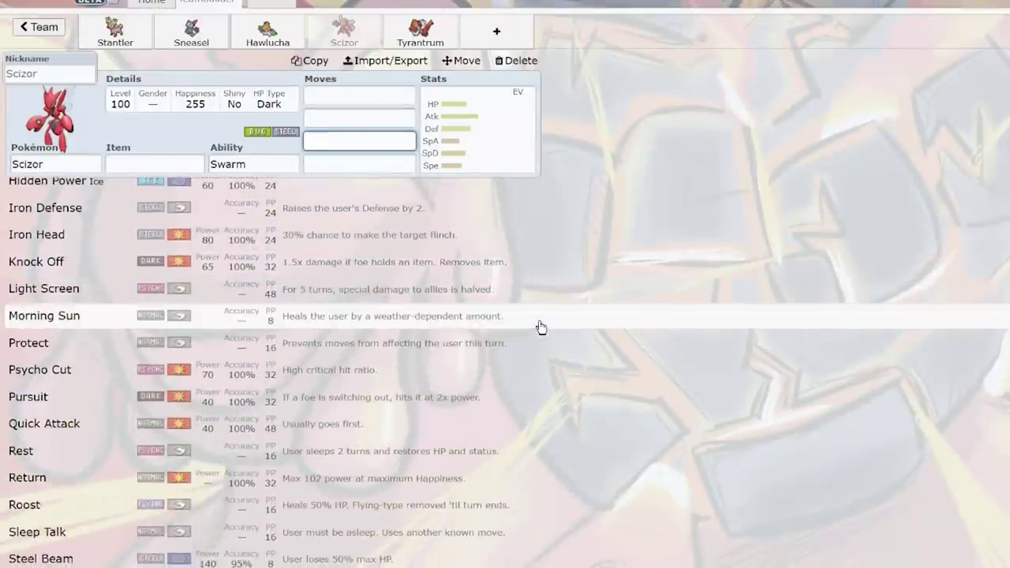
pyautogui.scroll(-2, 541, 326)
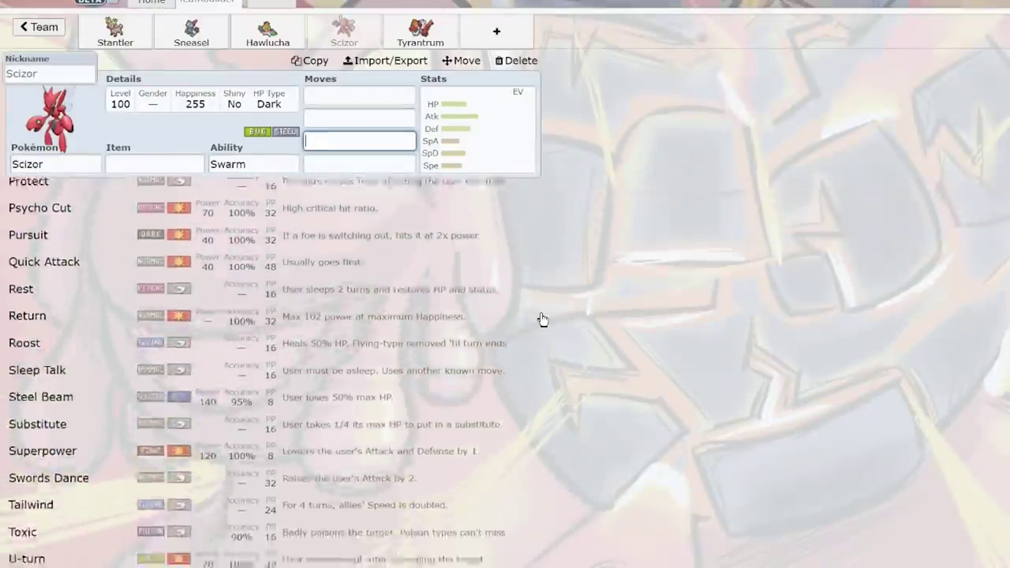
pyautogui.scroll(-3, 543, 318)
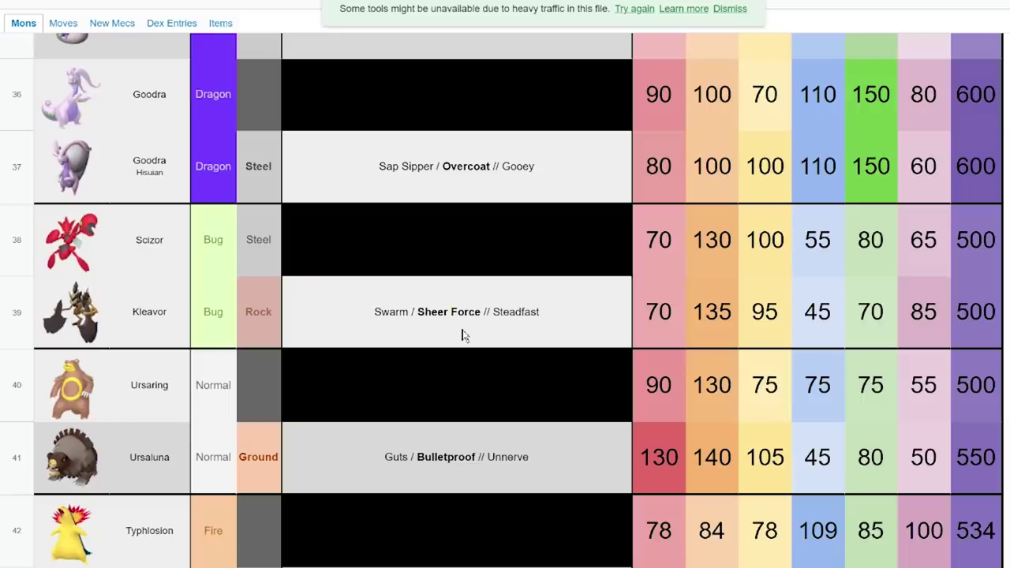
# Step: Find Ursaluna's datamined stats, and in the damage calculator set Avalugg's base HP to 130, HP EVs to 252 and Defense EVs to 0
pyautogui.scroll(-2, 541, 345)
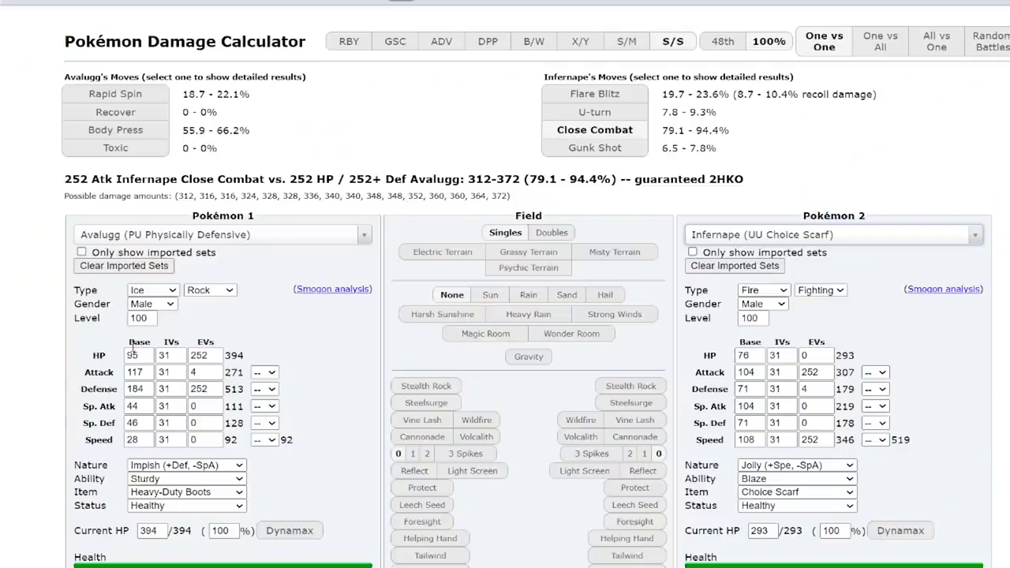
pyautogui.doubleClick(148, 354)
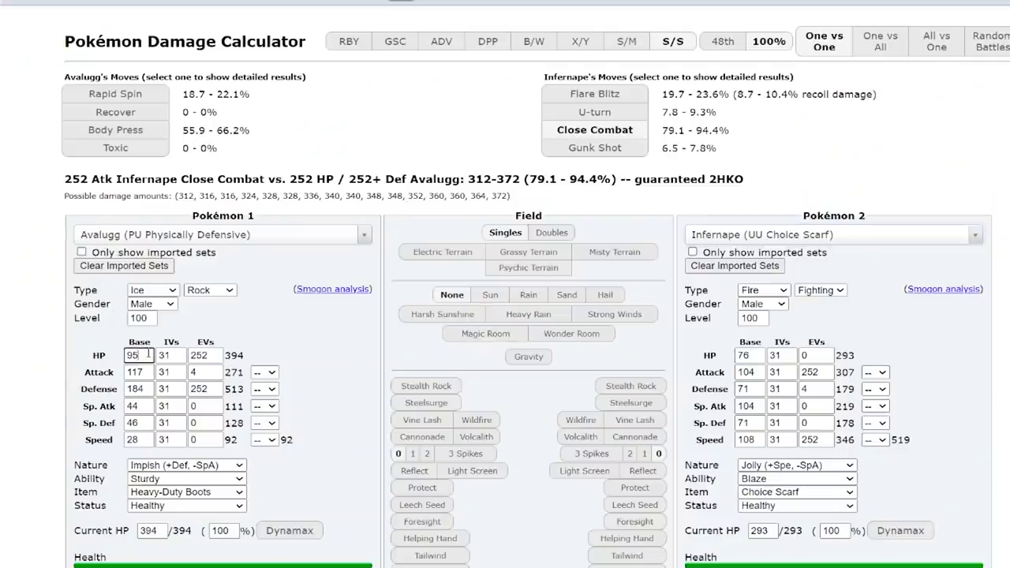
pyautogui.doubleClick(197, 363)
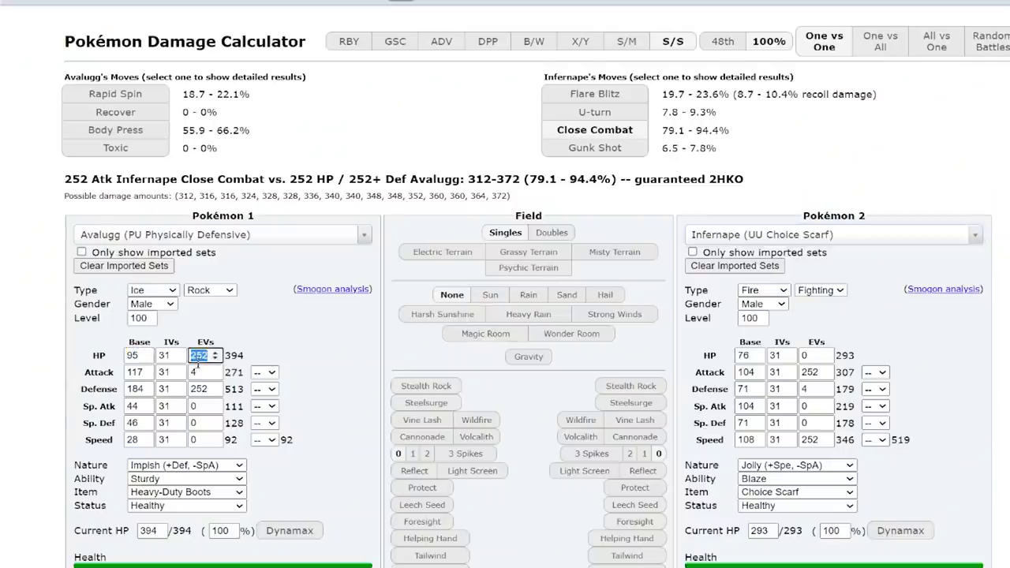
pyautogui.write('0')
pyautogui.doubleClick(198, 389)
pyautogui.write('0')
pyautogui.doubleClick(149, 354)
pyautogui.write('130')
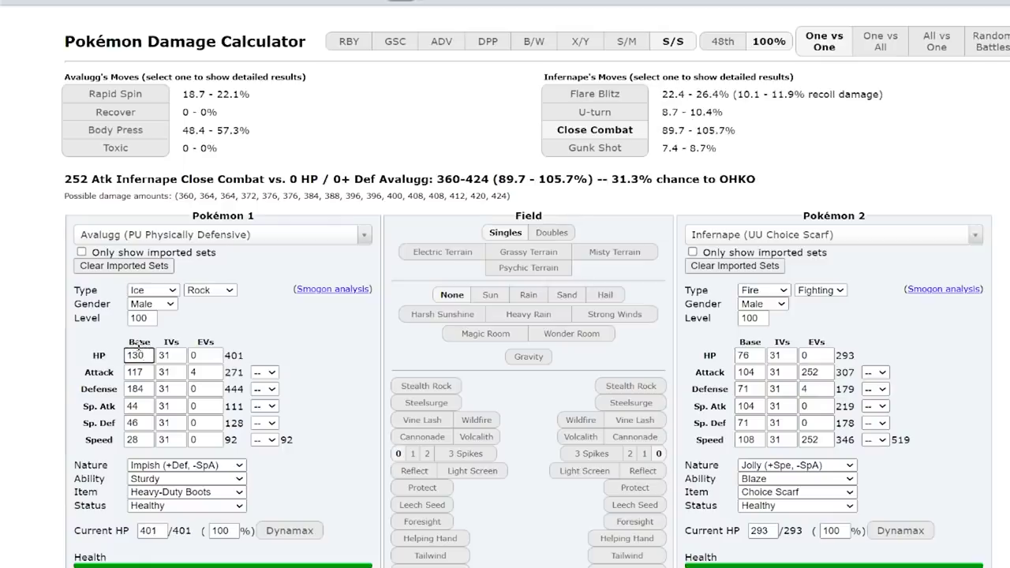
pyautogui.click(197, 355)
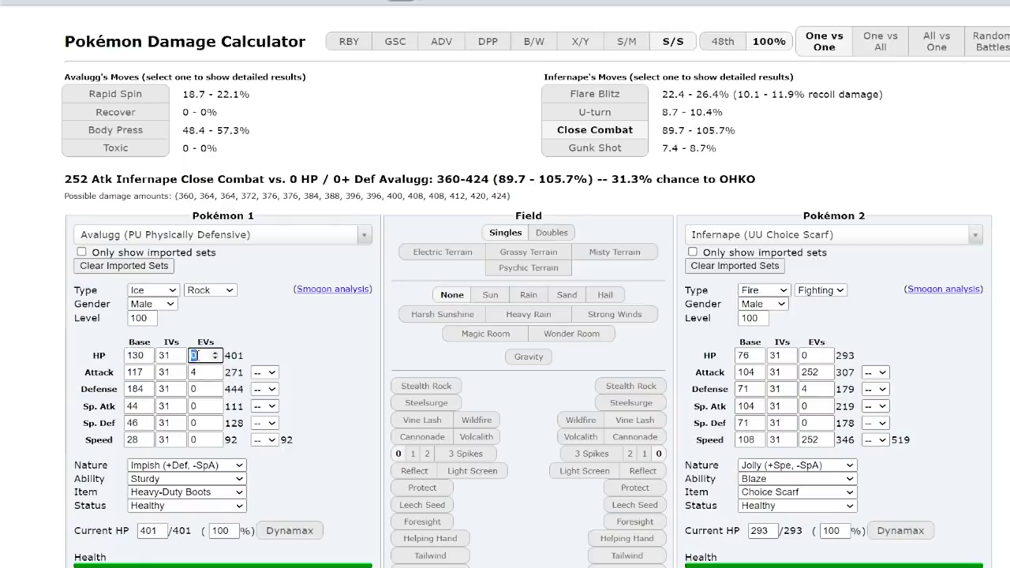
pyautogui.press('BackSpace')
pyautogui.write('252')
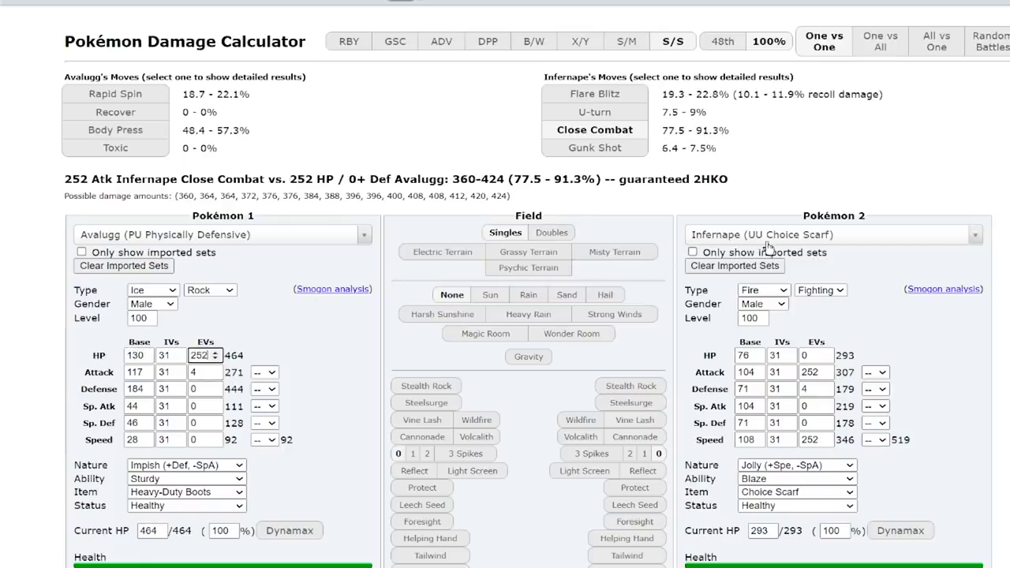
# Step: Choose Kyurem (OU SubRoost) as the opposing Pokémon in place of Infernape
pyautogui.click(764, 239)
pyautogui.write('kyurem')
pyautogui.press('Return')
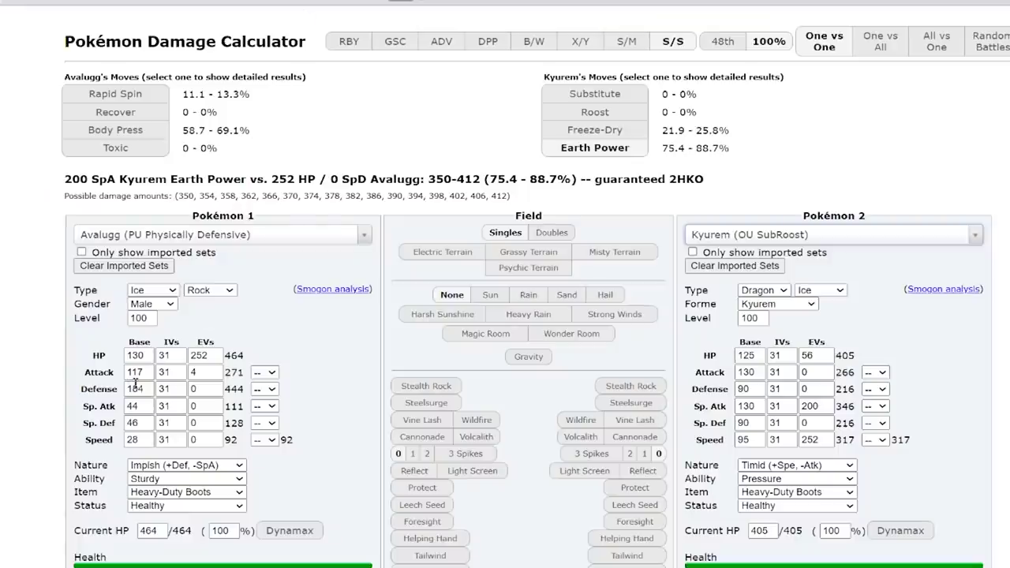
# Step: Set Avalugg's base Attack to 140, with an Adamant nature and 252 Attack EVs
pyautogui.doubleClick(136, 372)
pyautogui.write('140')
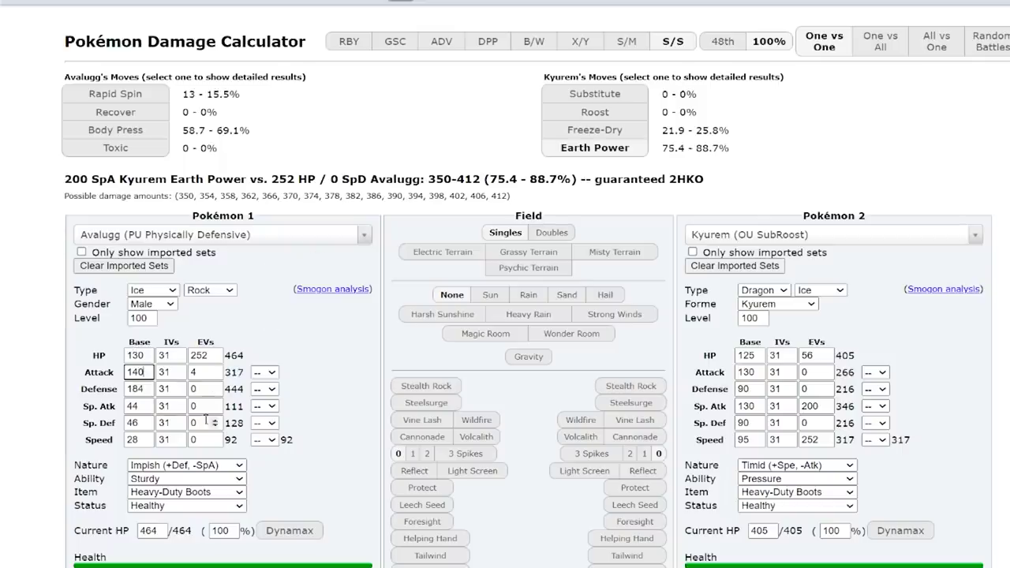
pyautogui.click(229, 465)
pyautogui.press('a')
pyautogui.click(191, 371)
pyautogui.press('BackSpace')
pyautogui.write('252')
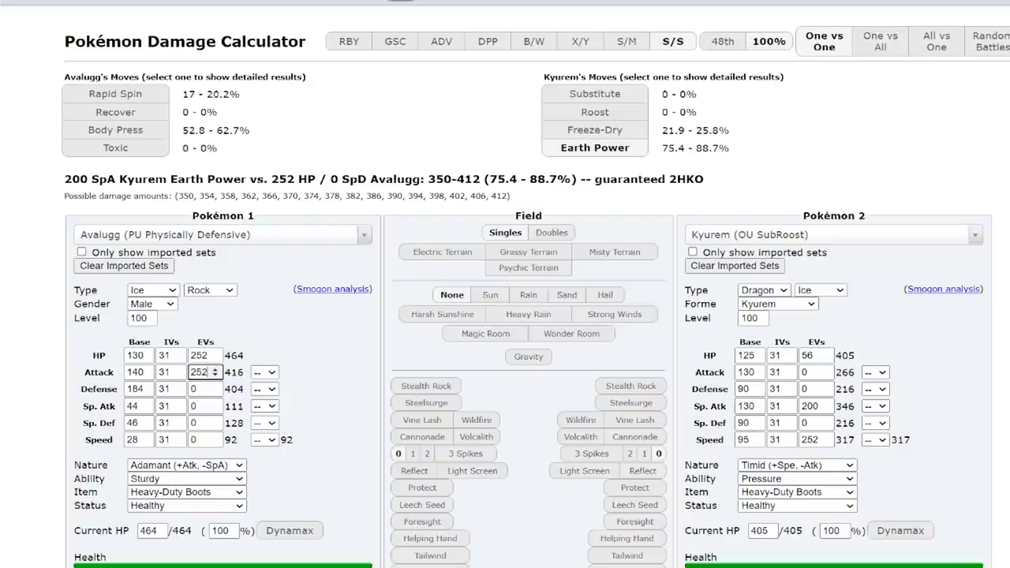
# Step: Check Ursaluna's Defense in the datamine spreadsheet and set Avalugg's base Defense to 105 in the calculator
pyautogui.click(400, 2)
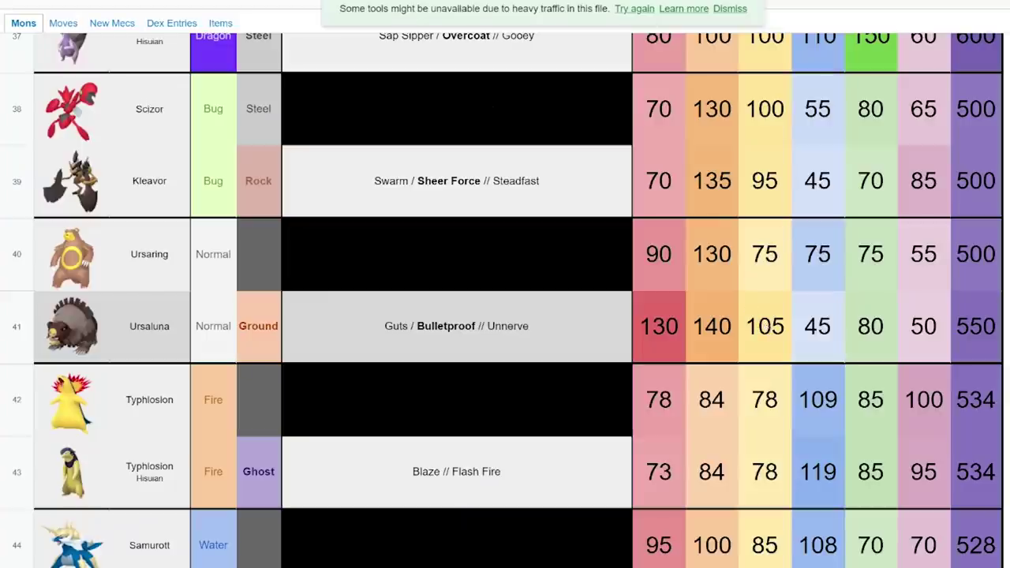
pyautogui.hotkey('ctrl', 'Tab')
pyautogui.doubleClick(140, 388)
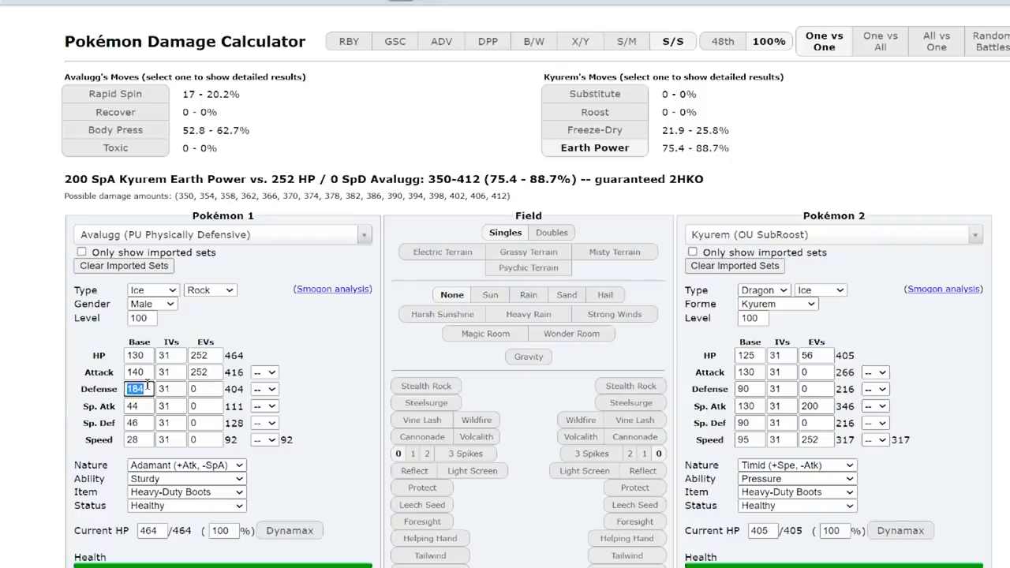
pyautogui.write('105')
# Step: Check Ursaluna's remaining stats in the spreadsheet and set Avalugg's base Sp. Def to 80 and base Speed to 50
pyautogui.hotkey('ctrl', 'Tab')
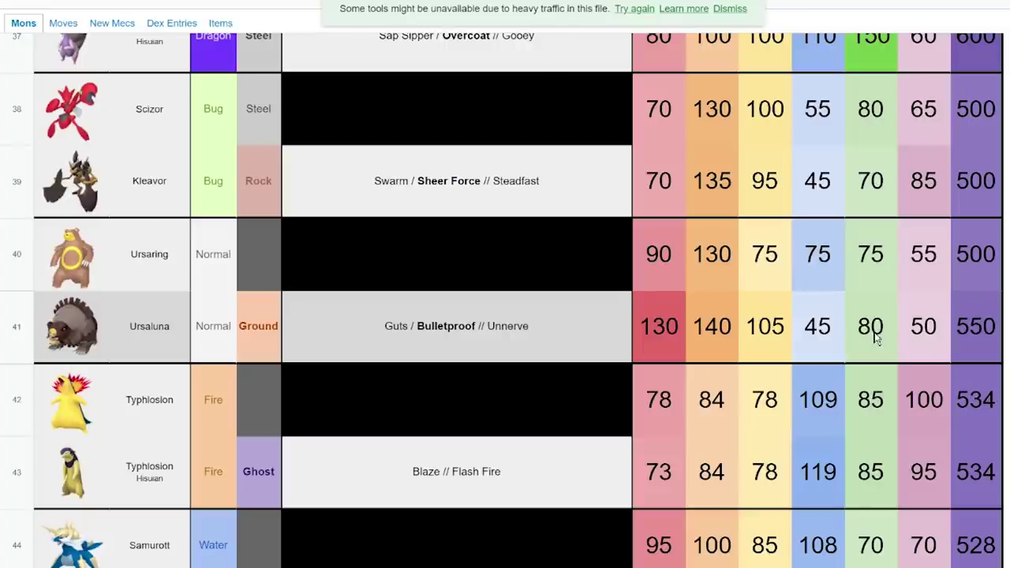
pyautogui.hotkey('ctrl', 'shift', 'Tab')
pyautogui.doubleClick(136, 422)
pyautogui.write('80')
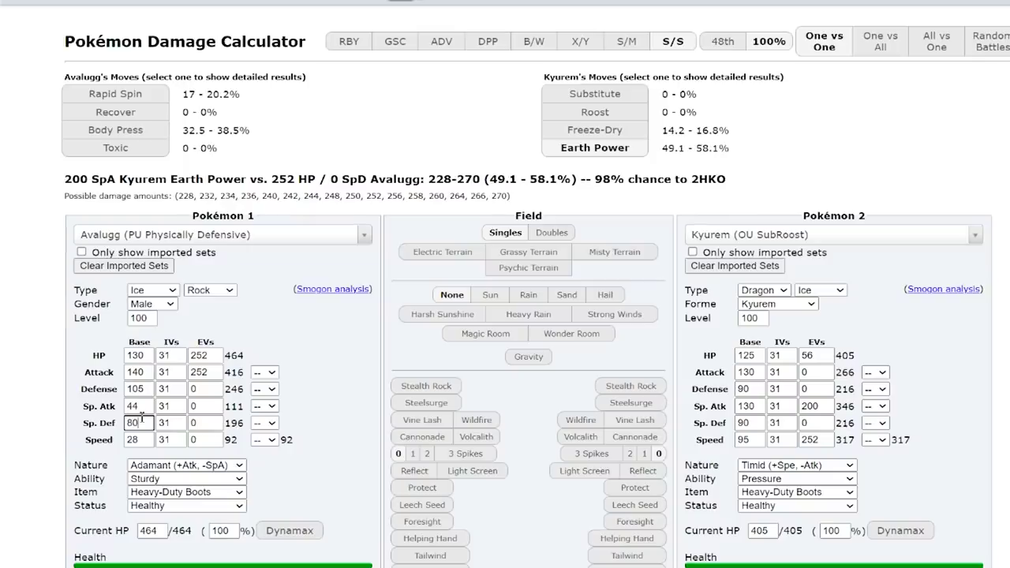
pyautogui.doubleClick(135, 440)
pyautogui.write('50')
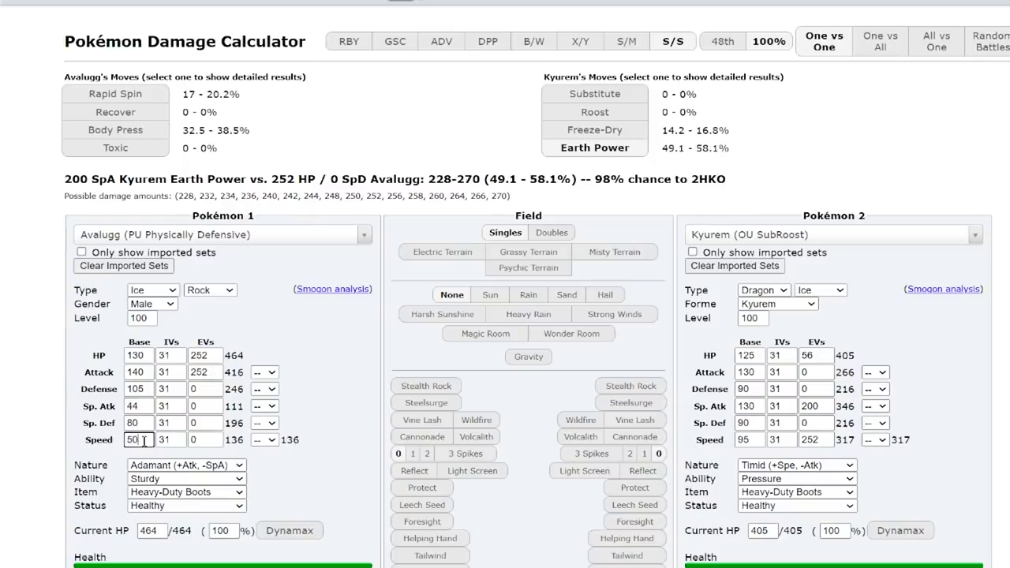
# Step: Set Avalugg's HP EVs to 0 in the damage calculator
pyautogui.hotkey('ctrl', 'Tab')
pyautogui.doubleClick(198, 355)
pyautogui.write('0')
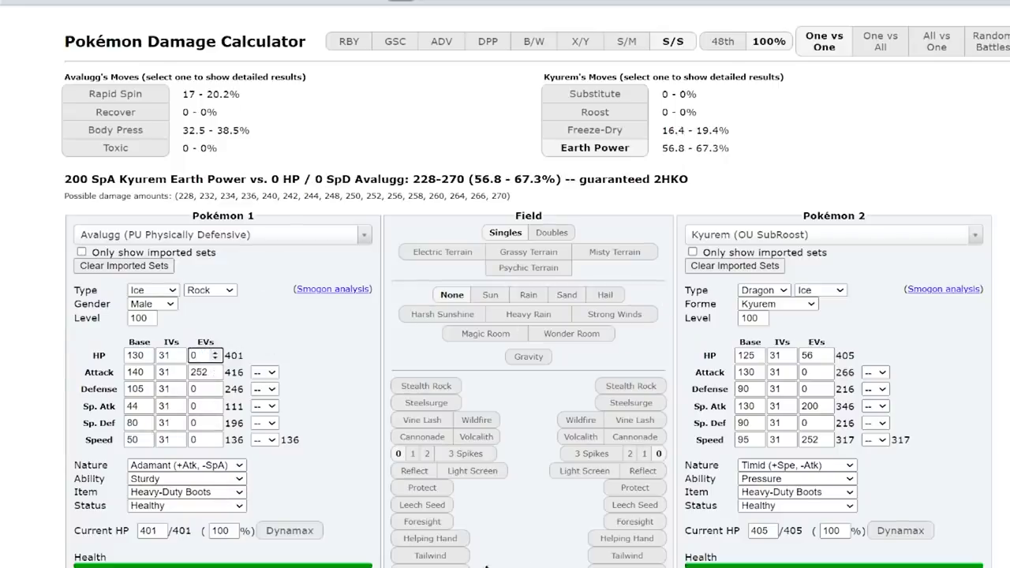
# Step: Set Avalugg's Speed EVs and HP EVs to 252 each in the damage calculator
pyautogui.doubleClick(197, 440)
pyautogui.write('252')
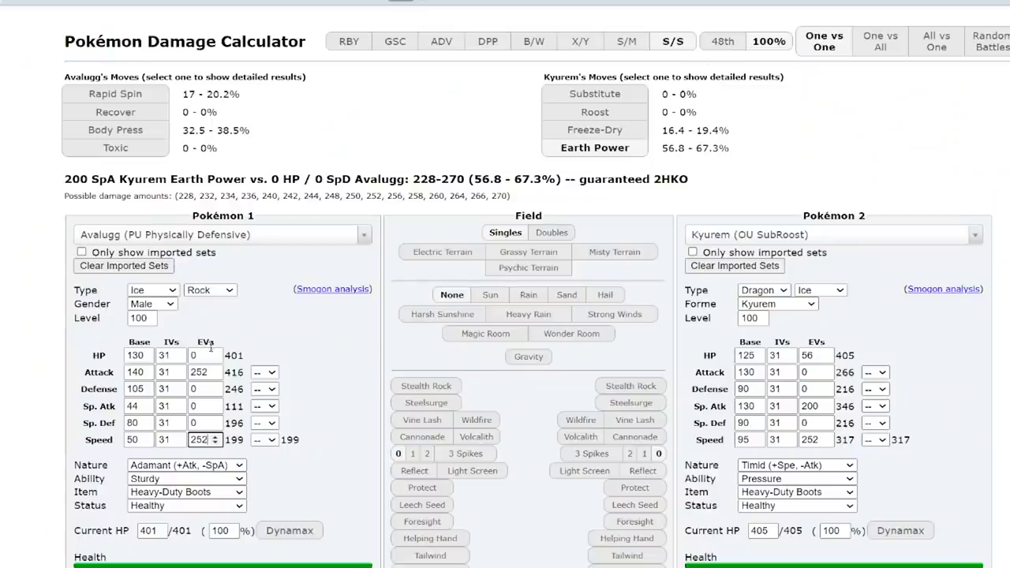
pyautogui.click(213, 354)
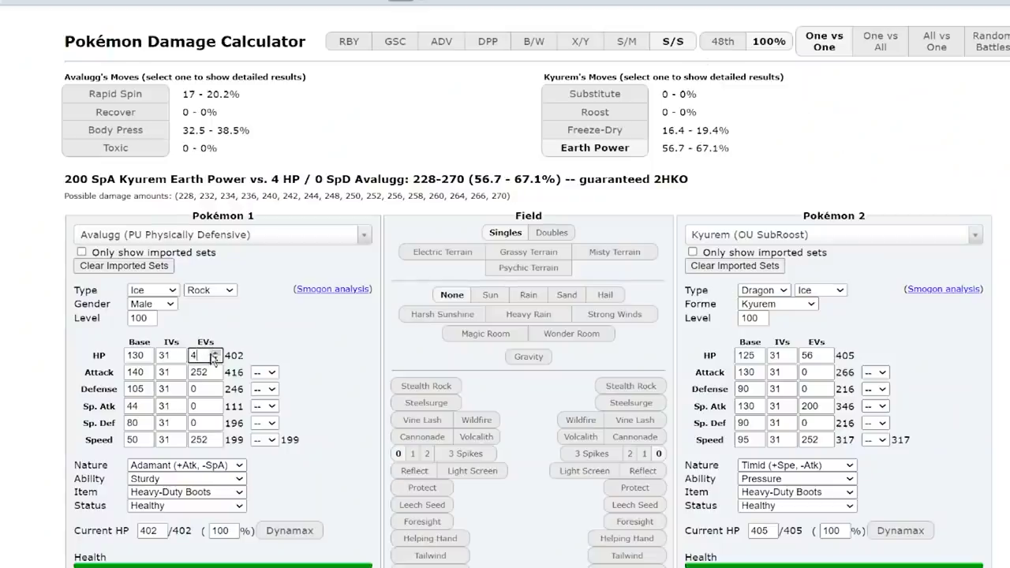
pyautogui.press('BackSpace')
pyautogui.write('252')
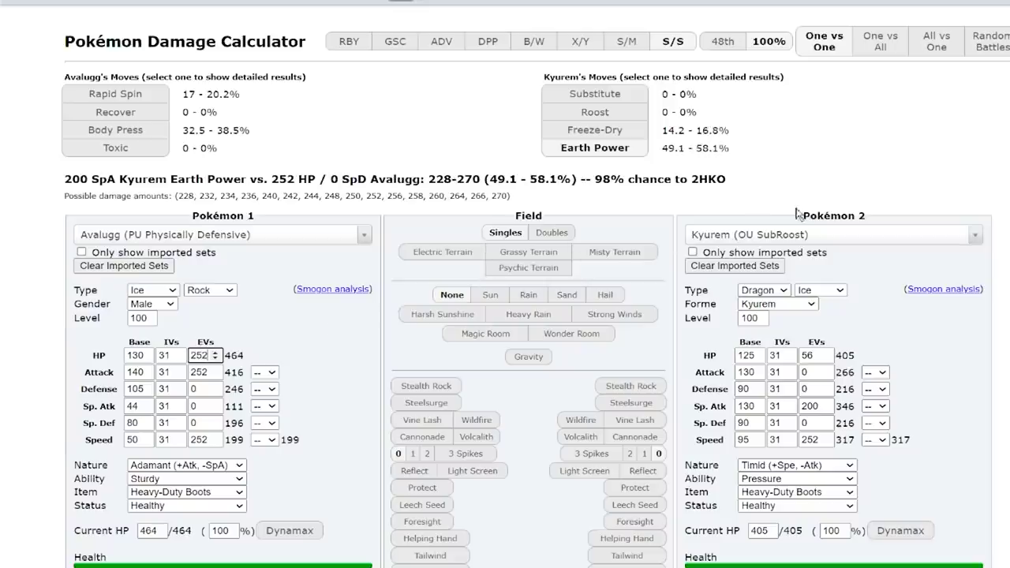
# Step: Load Rillaboom's OU Choice Band set as the opposing Pokémon and show the detailed damage result for Grassy Glide
pyautogui.click(816, 237)
pyautogui.write('tap')
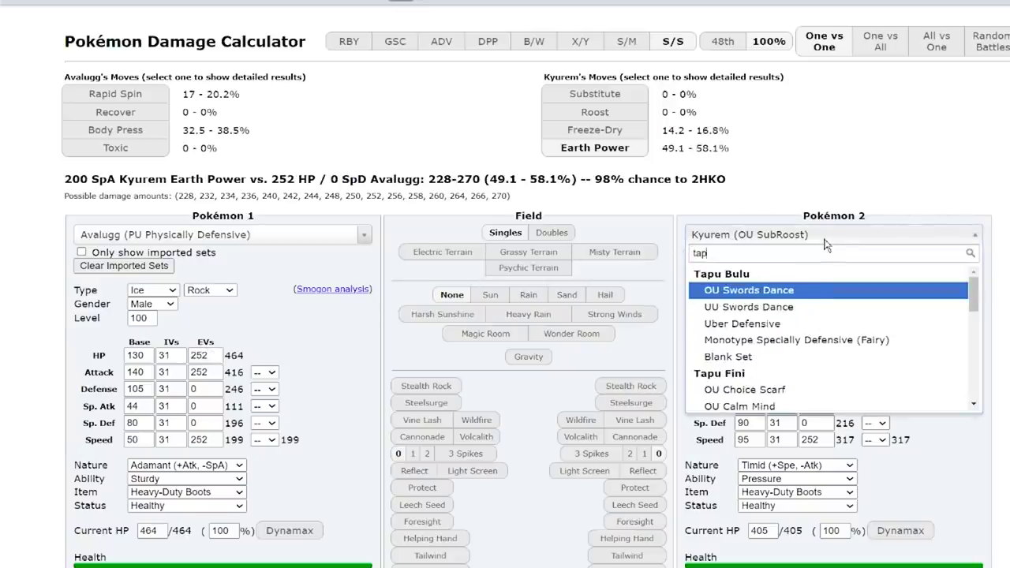
pyautogui.press('BackSpace')
pyautogui.press('BackSpace')
pyautogui.press('BackSpace')
pyautogui.write('rill')
pyautogui.press('Return')
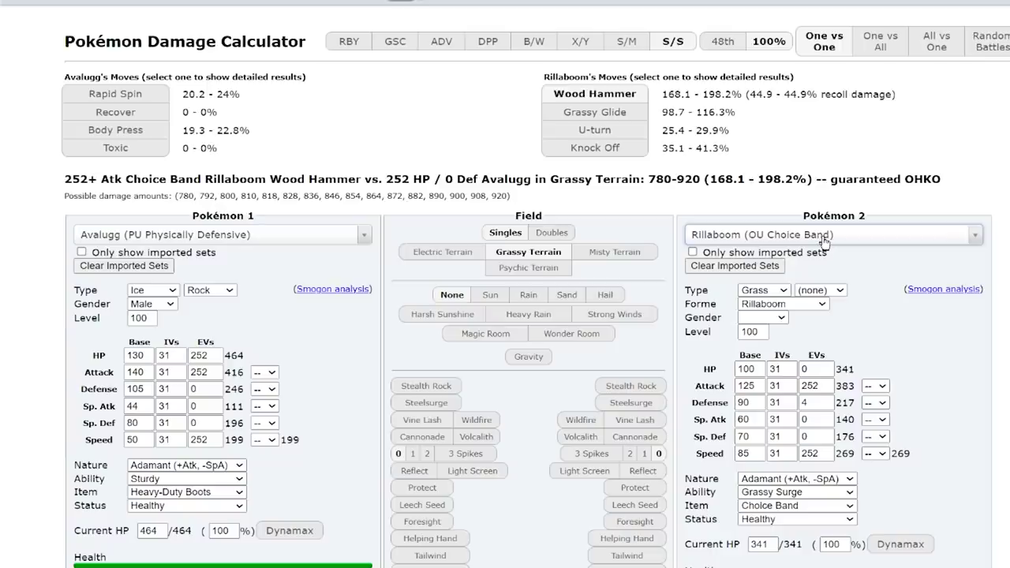
pyautogui.click(598, 116)
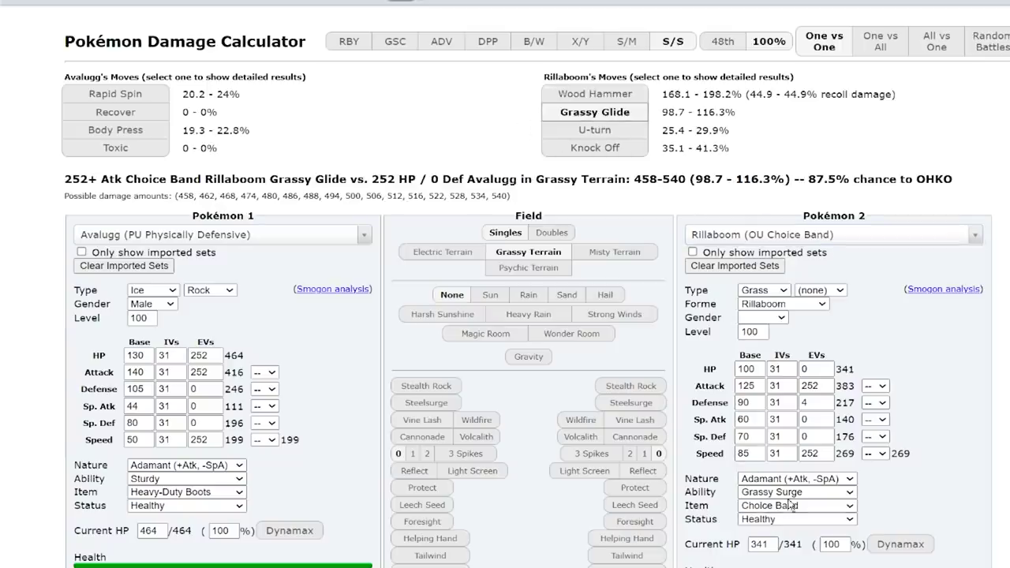
# Step: Set Rillaboom's nature to Jolly and show the detailed Grassy Glide result against Avalugg again
pyautogui.click(803, 479)
pyautogui.press('j')
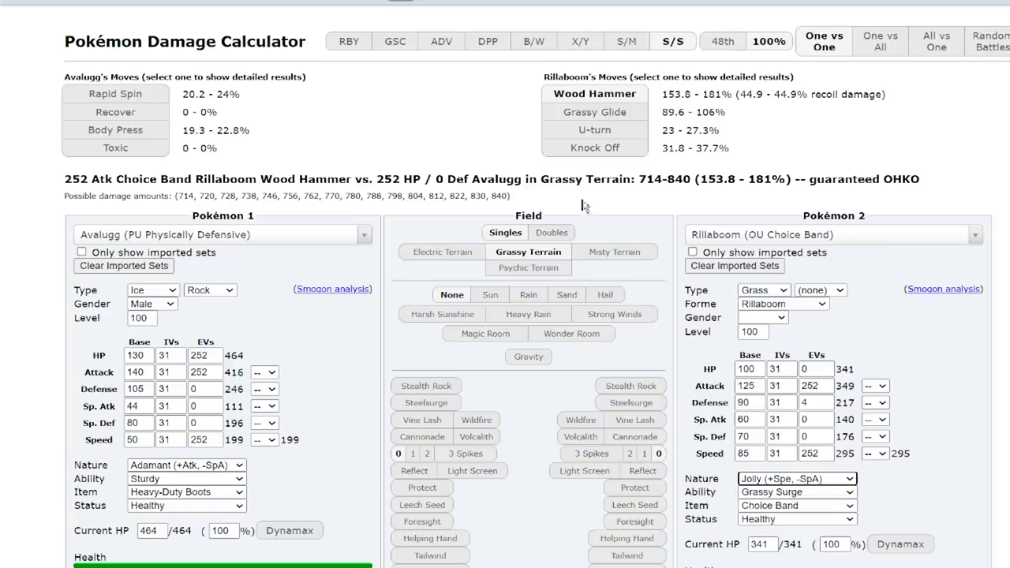
pyautogui.click(621, 113)
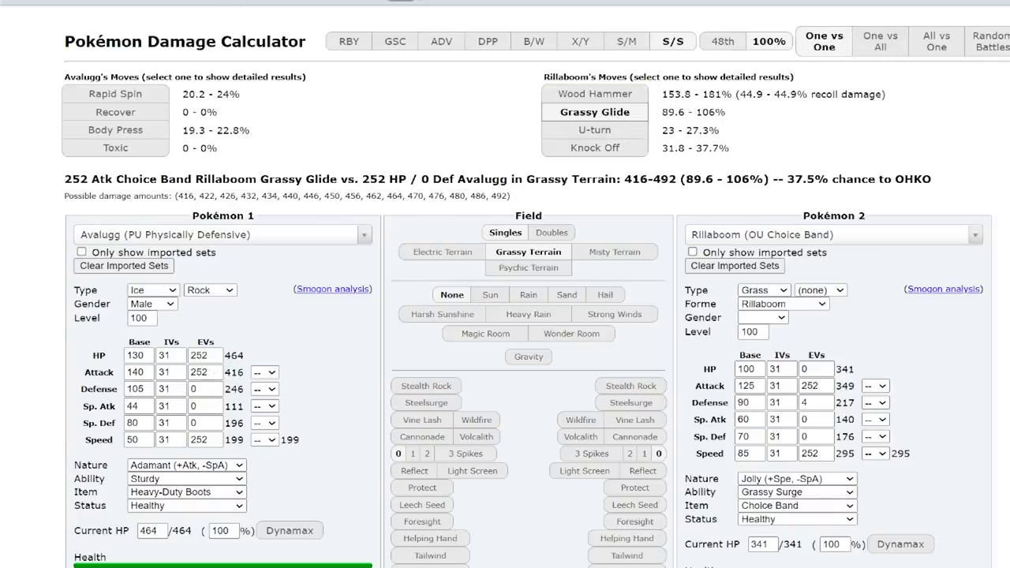
# Step: Switch to the datamine spreadsheet, look over the Pokémon rows between Ursaluna and Origin Dialga, and open the Moves sheet
pyautogui.hotkey('ctrl', 'Tab')
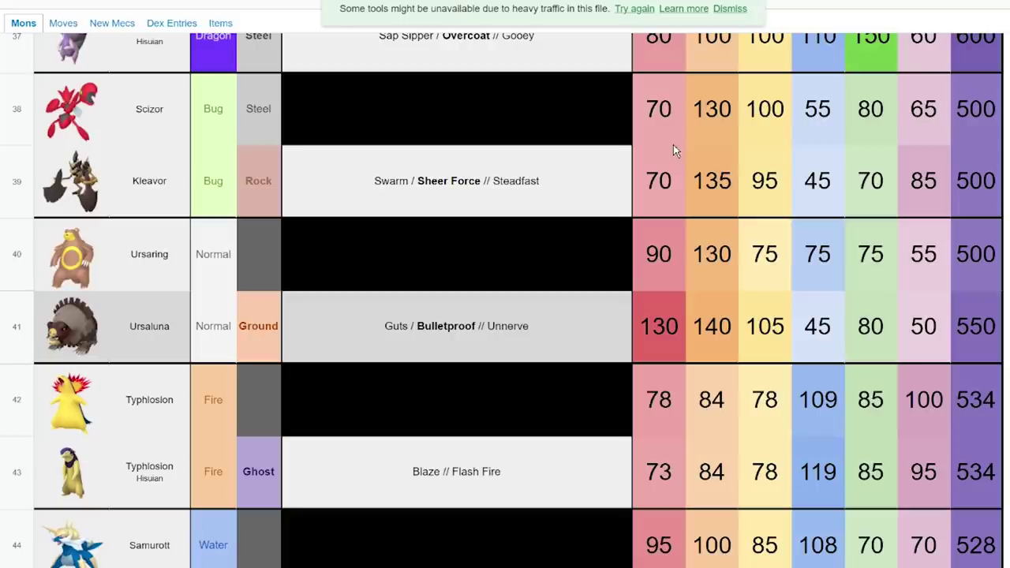
pyautogui.scroll(-6, 639, 253)
pyautogui.scroll(3, 523, 265)
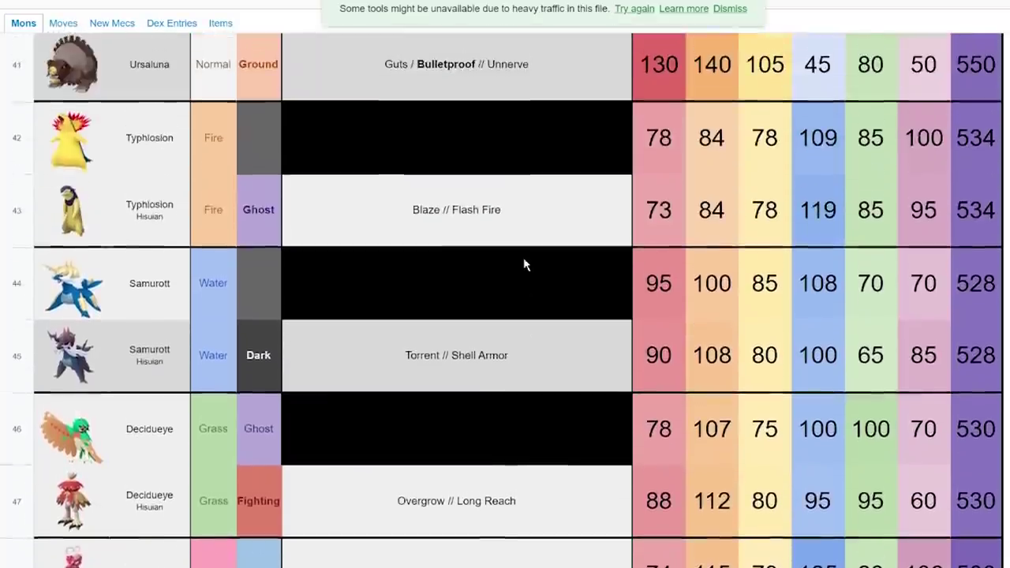
pyautogui.scroll(1, 525, 265)
pyautogui.scroll(-6, 525, 265)
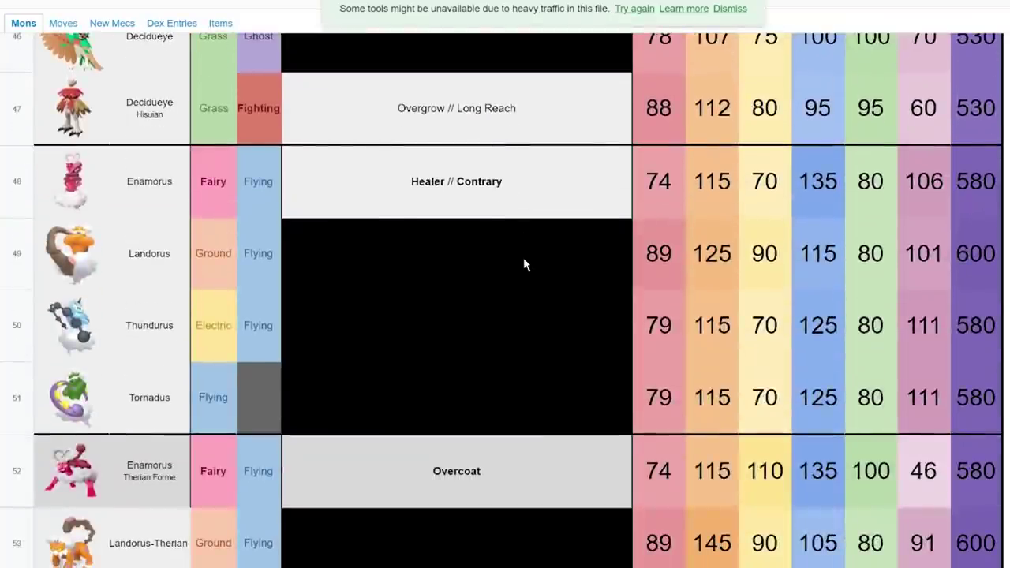
pyautogui.scroll(-3, 525, 265)
pyautogui.scroll(4, 525, 264)
pyautogui.scroll(-7, 525, 263)
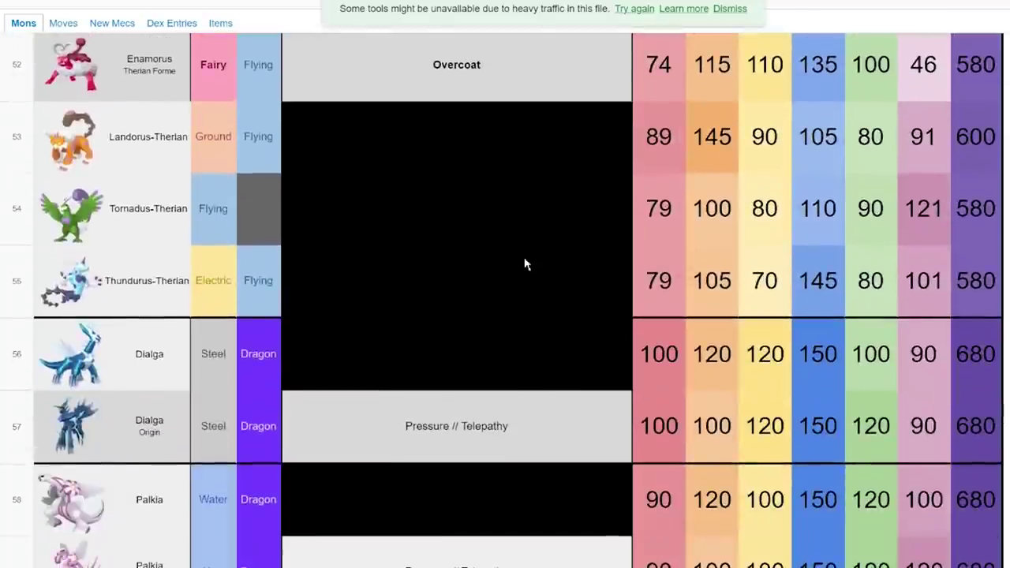
pyautogui.scroll(4, 471, 261)
pyautogui.scroll(9, 471, 262)
pyautogui.scroll(1, 472, 261)
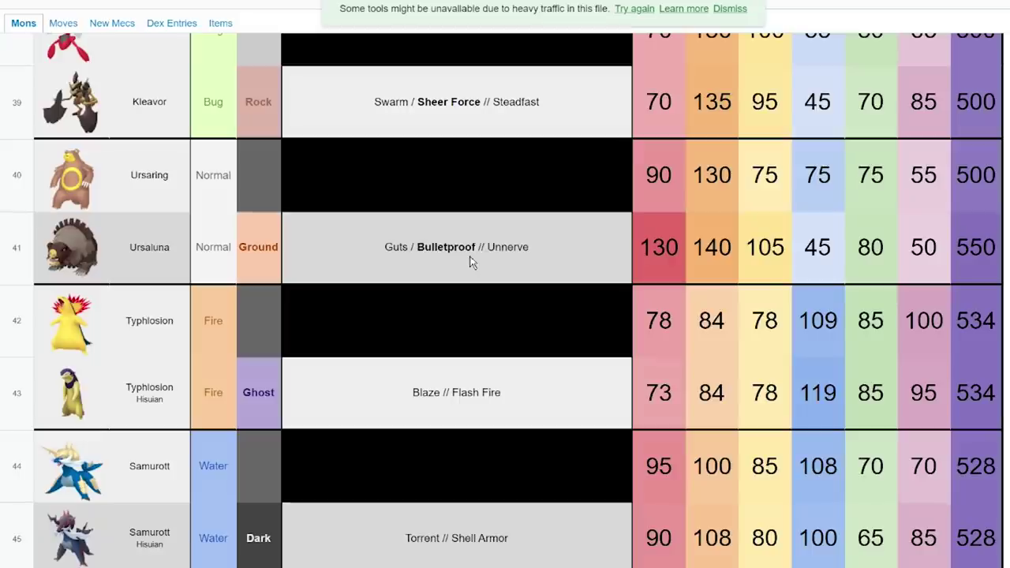
pyautogui.click(67, 23)
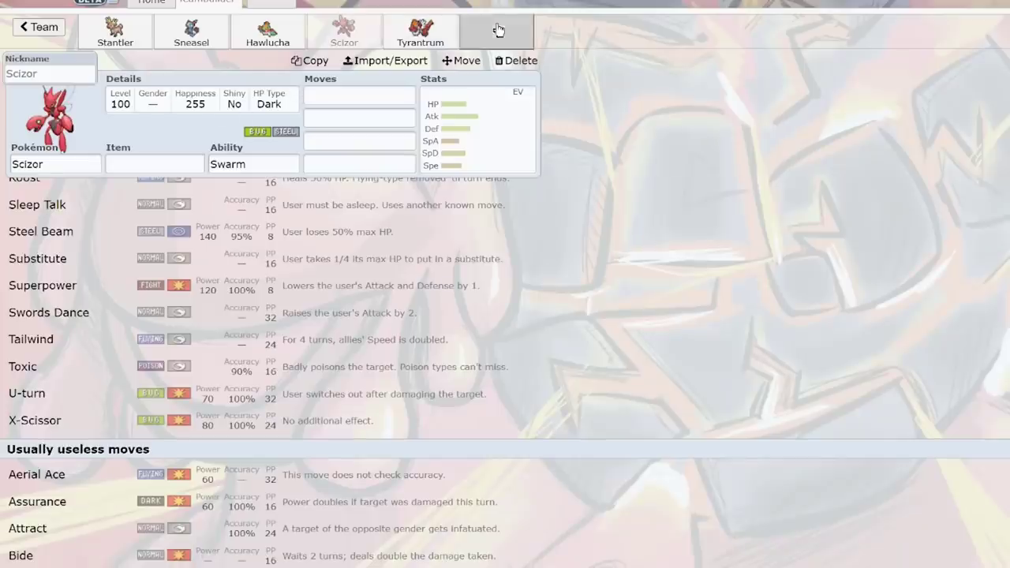
# Step: Switch to the teambuilder and add Typhlosion to the team's sixth slot
pyautogui.click(509, 59)
pyautogui.write('tyr')
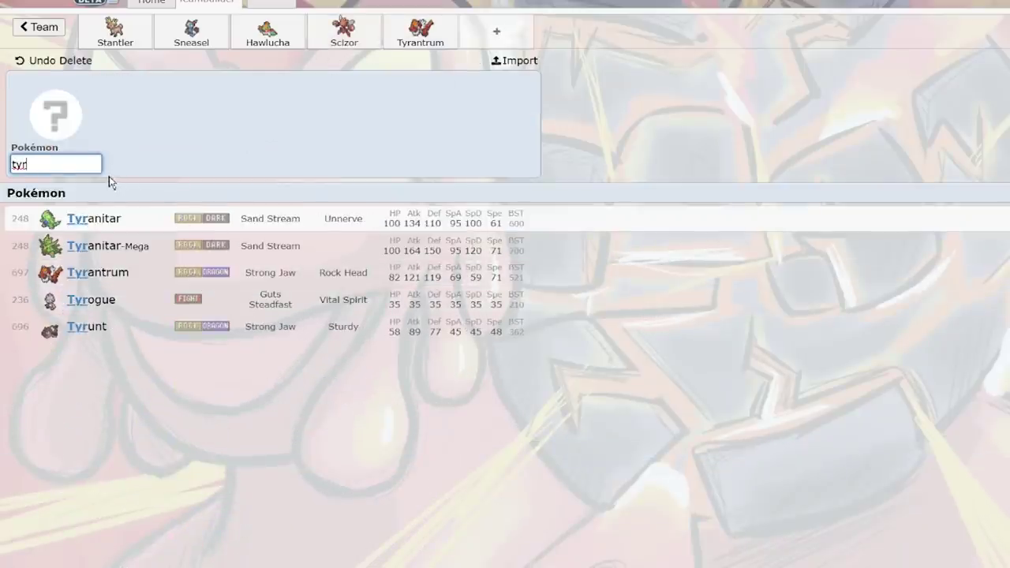
pyautogui.press('BackSpace')
pyautogui.press('BackSpace')
pyautogui.press('BackSpace')
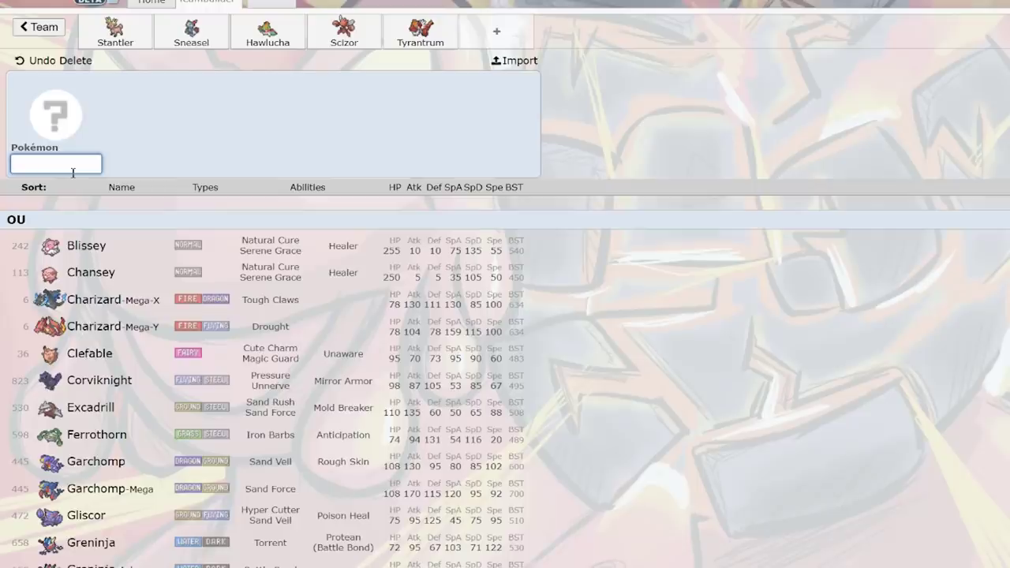
pyautogui.write('ty')
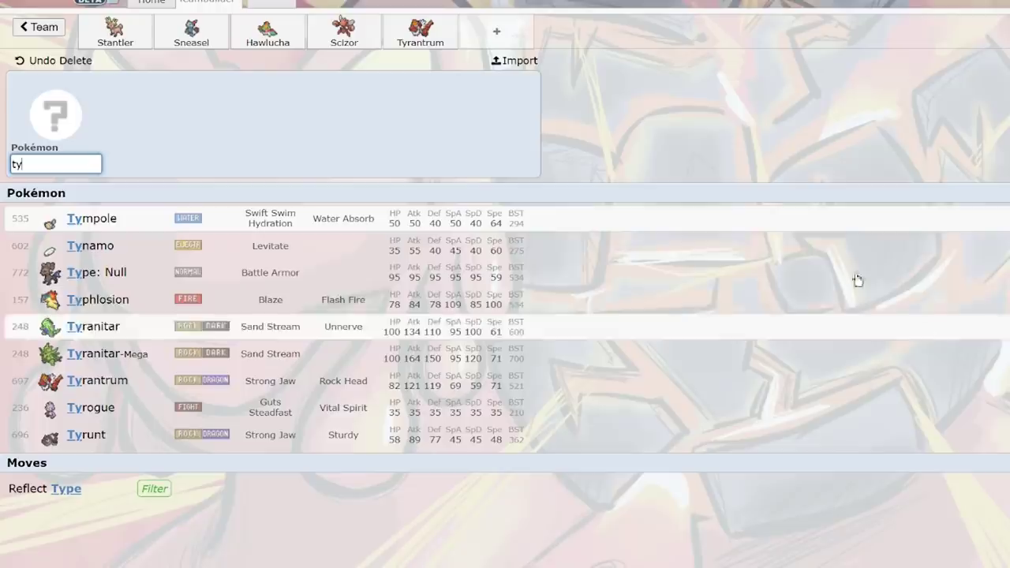
pyautogui.click(541, 299)
# Step: Examine the list of moves available to Typhlosion in the teambuilder
pyautogui.press('Tab')
pyautogui.press('Tab')
pyautogui.press('Tab')
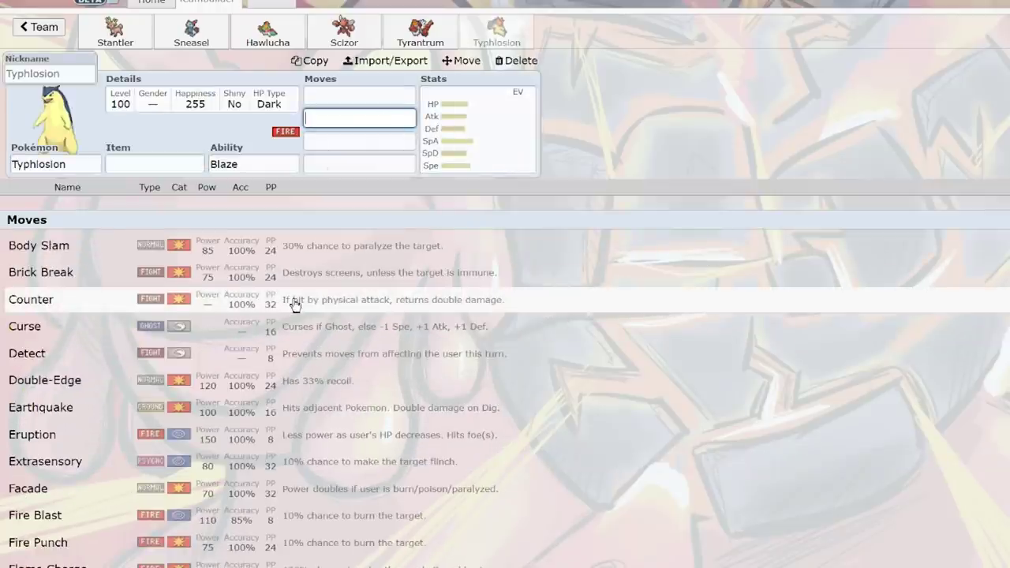
pyautogui.scroll(-3, 307, 327)
pyautogui.scroll(-9, 312, 325)
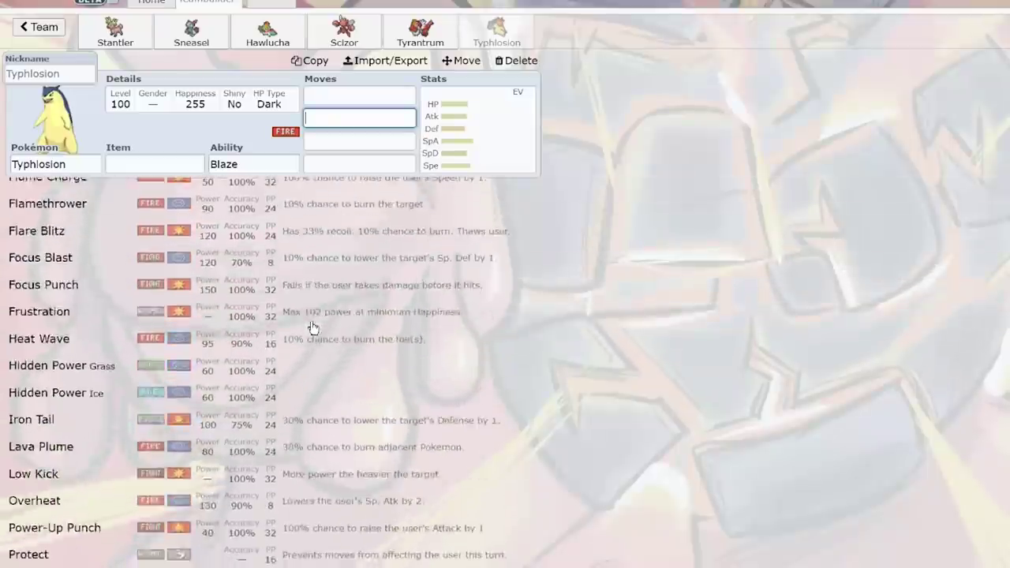
pyautogui.scroll(5, 355, 284)
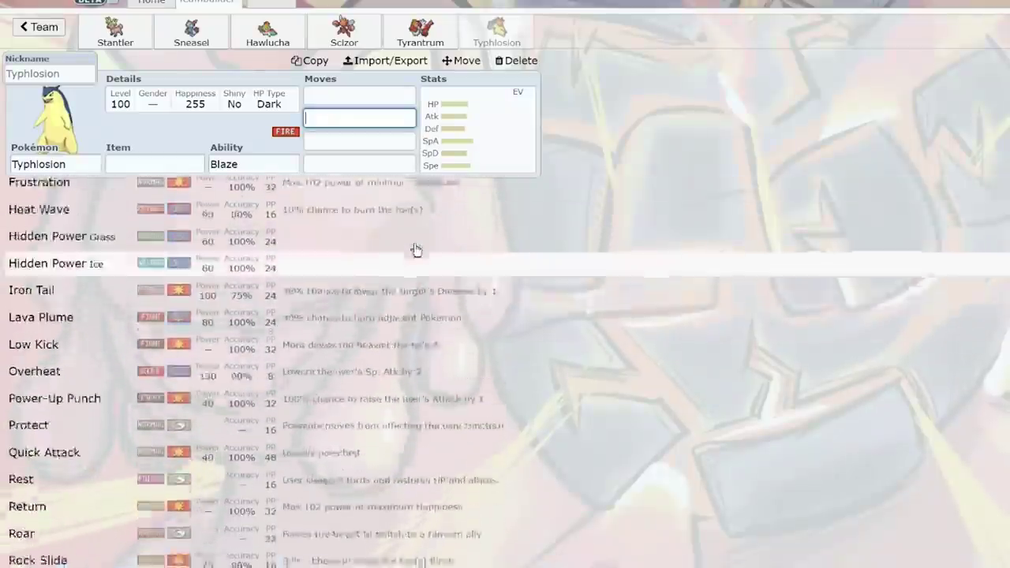
pyautogui.click(482, 106)
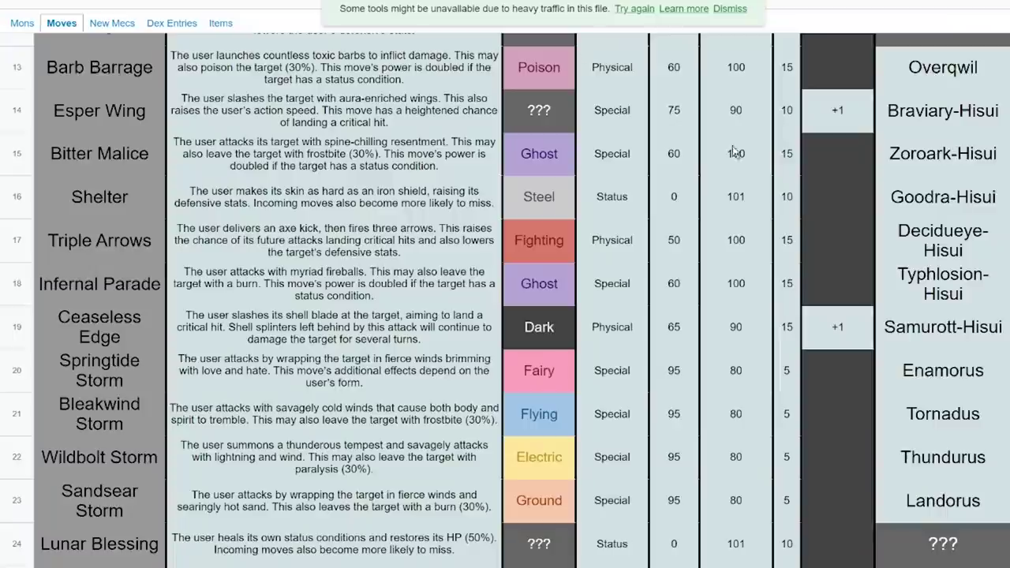
# Step: Switch to the datamine spreadsheet's Mons sheet and compare the stats and abilities of Typhlosion and its Hisuian form
pyautogui.click(26, 26)
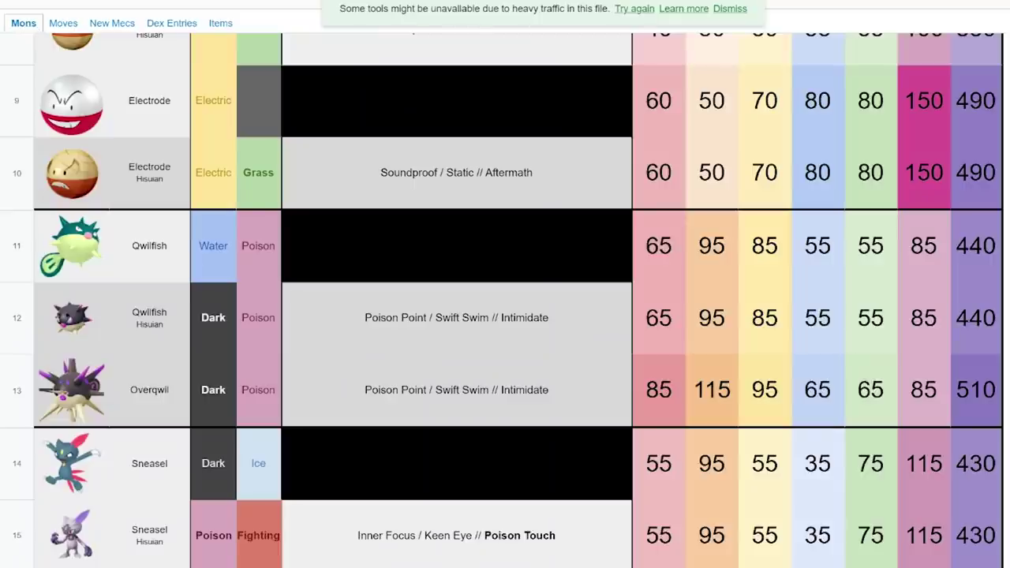
pyautogui.scroll(-15, 282, 268)
pyautogui.scroll(-12, 322, 190)
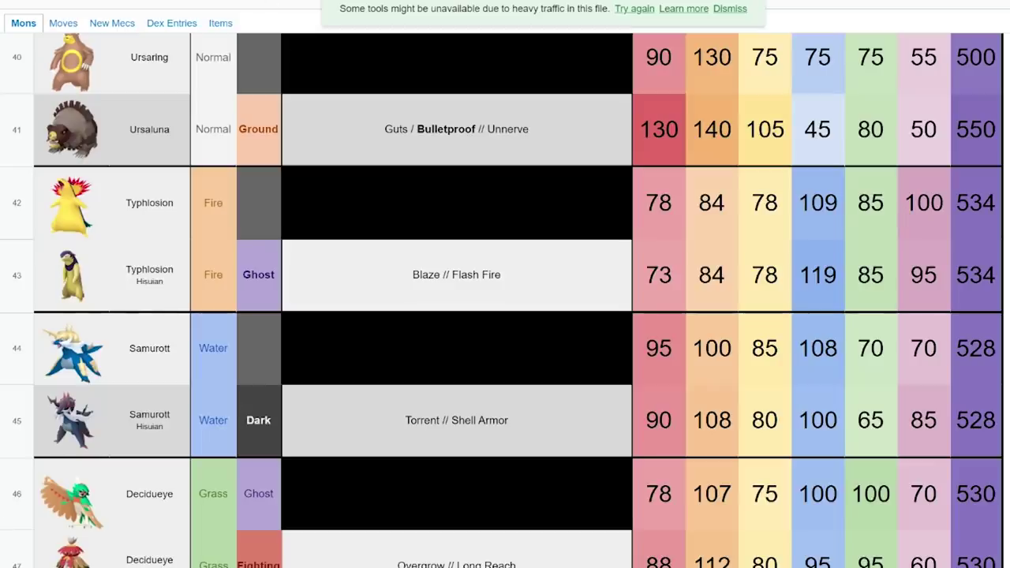
# Step: Check the new mechanics sheet, and look up Infernal Parade, Hisuian Typhlosion's move, in the Moves sheet
pyautogui.click(109, 24)
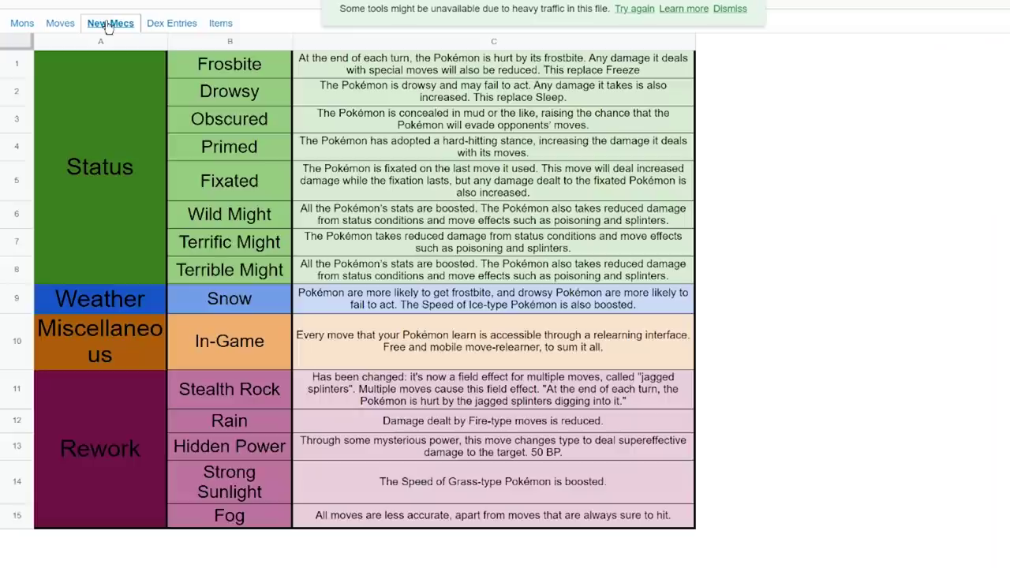
pyautogui.click(67, 26)
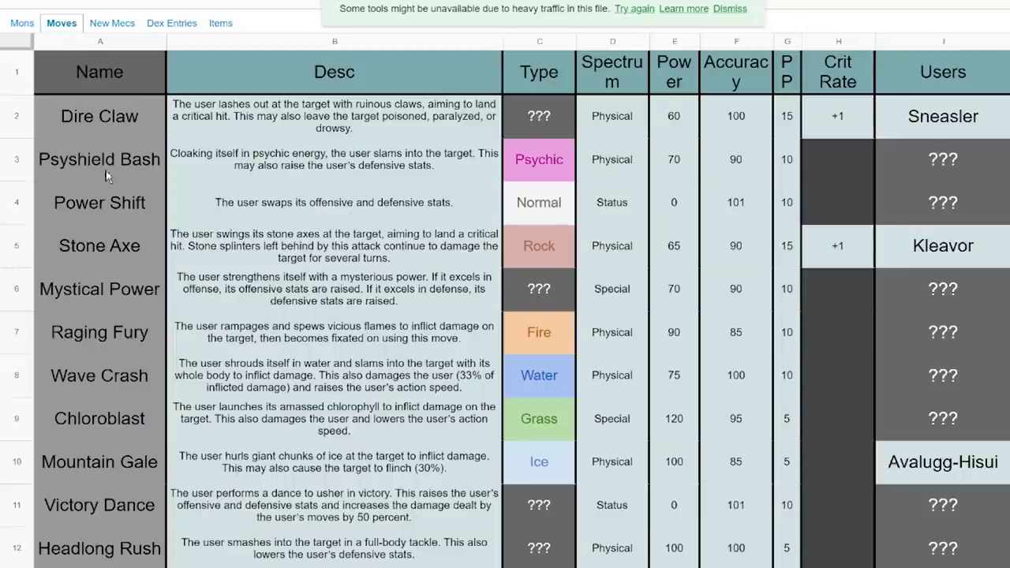
pyautogui.scroll(-3, 134, 270)
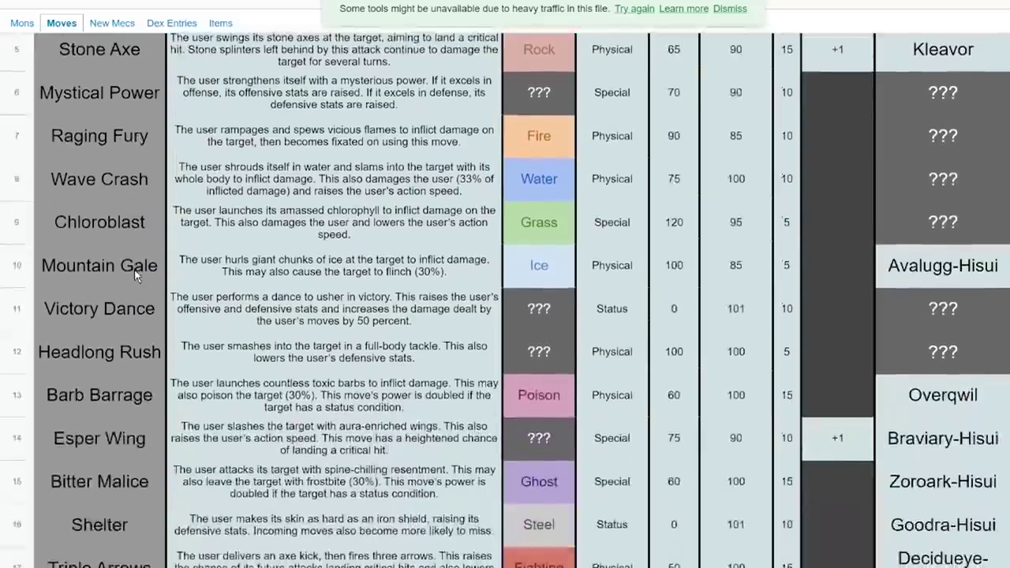
pyautogui.scroll(-2, 134, 268)
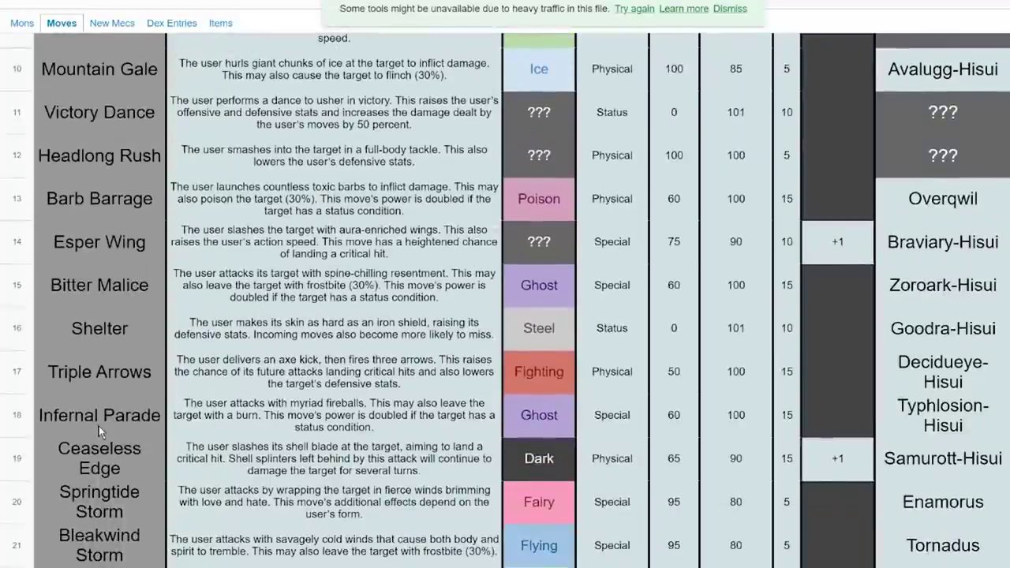
# Step: Return to the Mons sheet and examine the rows for Typhlosion, Samurott and Decidueye with their Hisuian forms
pyautogui.click(23, 23)
pyautogui.scroll(-10, 337, 345)
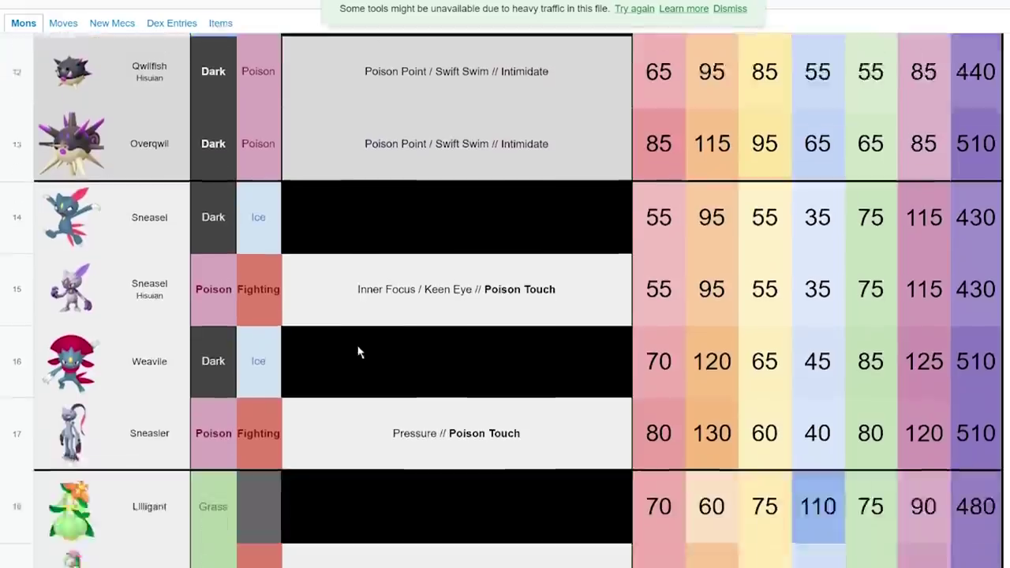
pyautogui.scroll(-20, 337, 345)
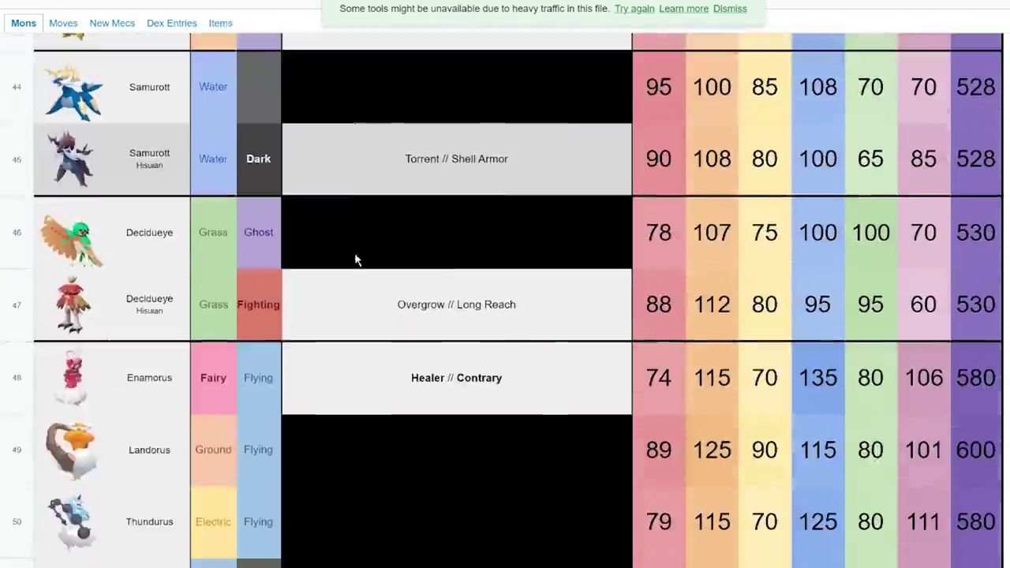
pyautogui.scroll(3, 355, 260)
pyautogui.scroll(4, 363, 241)
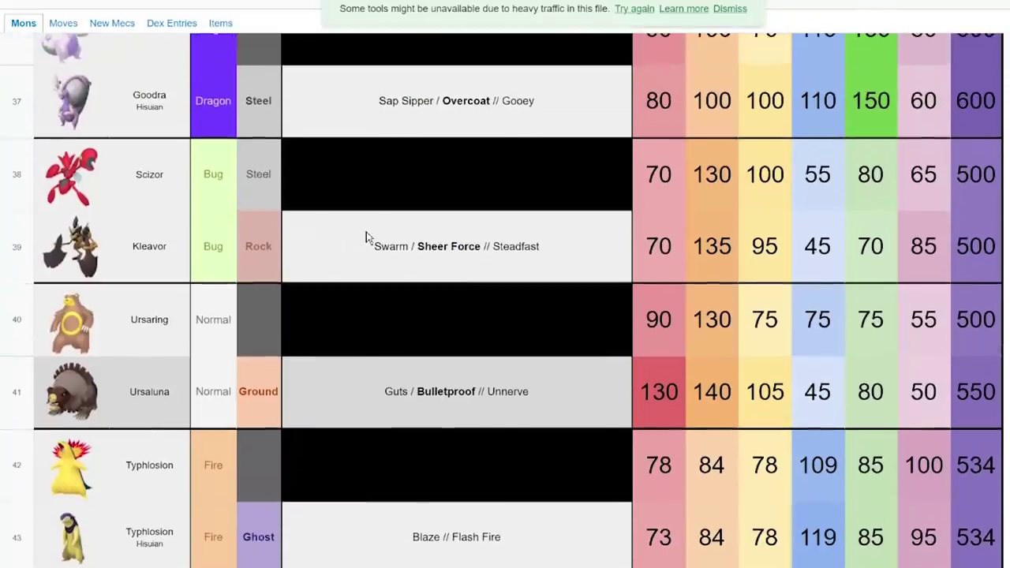
pyautogui.scroll(-1, 368, 253)
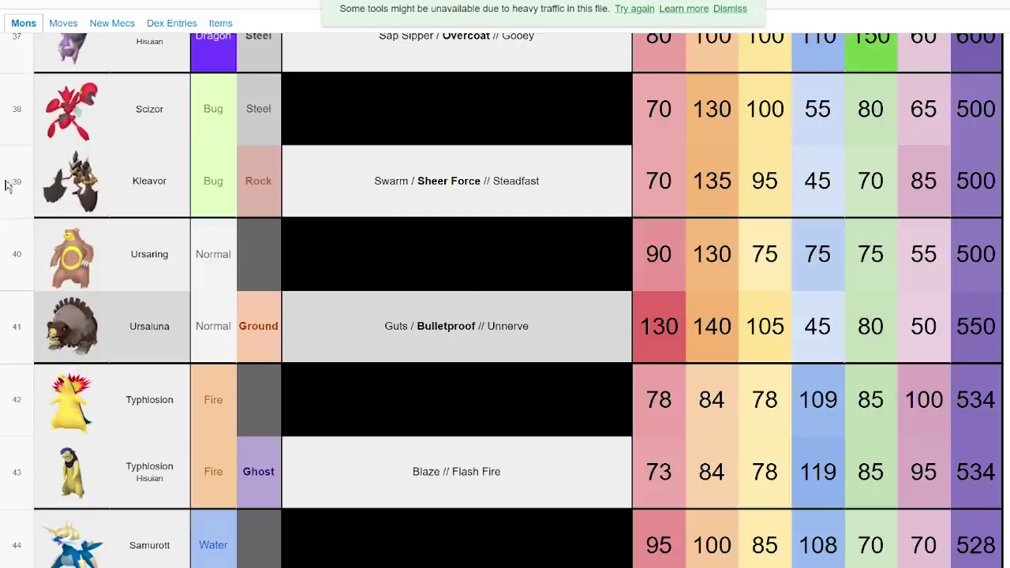
pyautogui.scroll(-1, 254, 196)
pyautogui.scroll(-4, 254, 195)
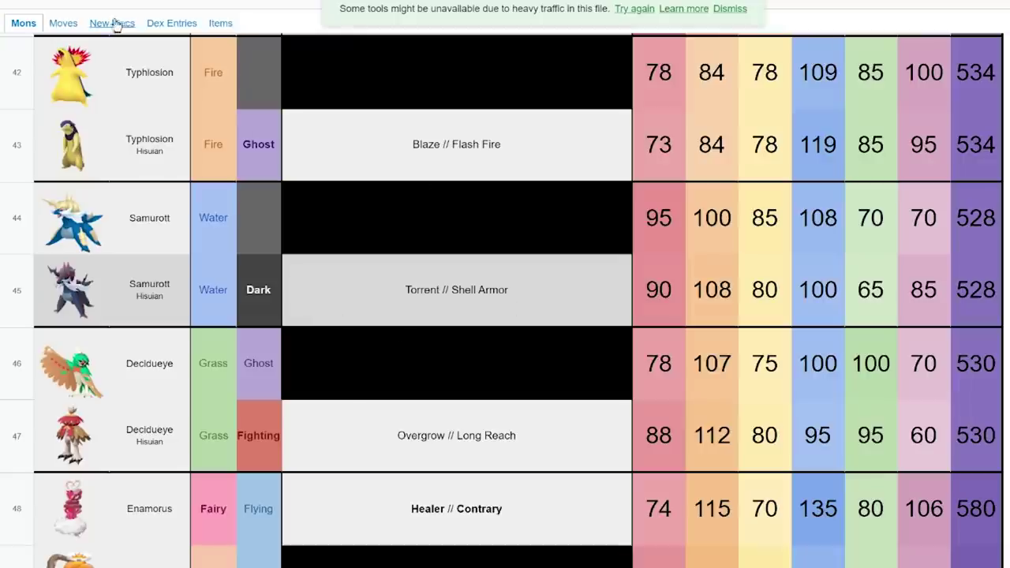
# Step: Look up Hisuian Samurott's move Ceaseless Edge in the Moves sheet, and return to the Samurott and Decidueye rows of the Mons sheet
pyautogui.click(72, 29)
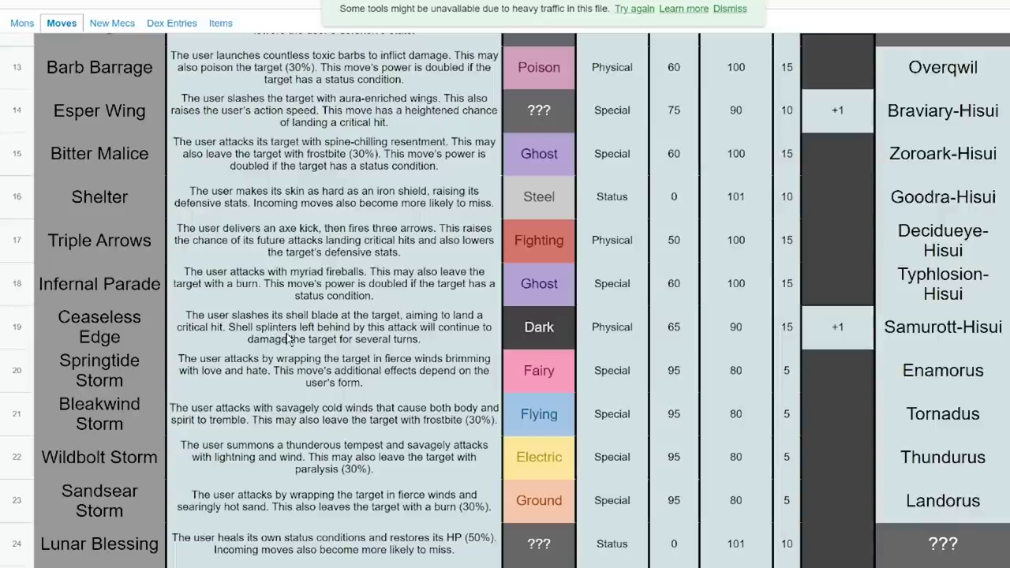
pyautogui.scroll(10, 290, 338)
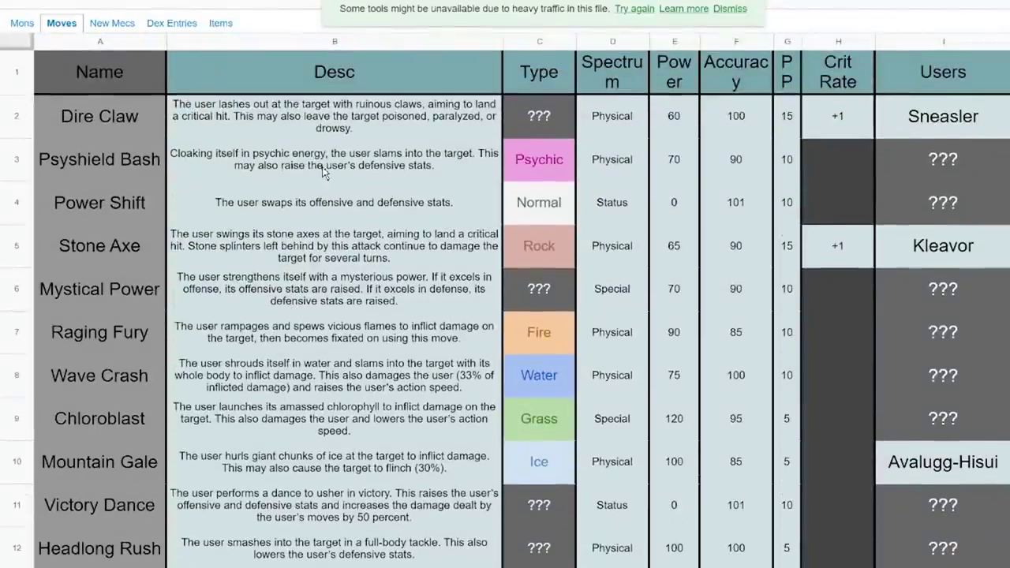
pyautogui.click(30, 32)
pyautogui.scroll(-15, 489, 355)
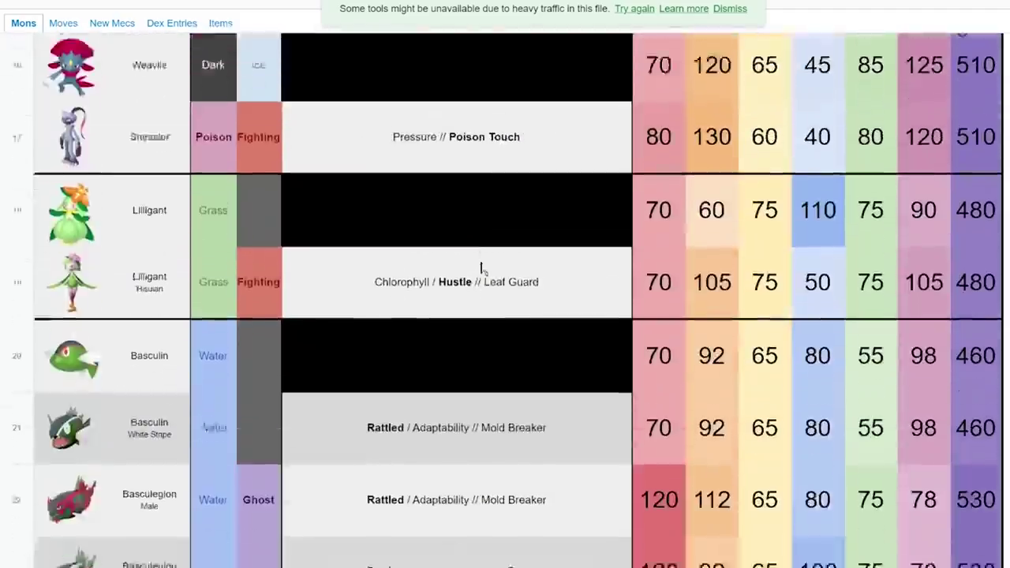
pyautogui.scroll(-20, 484, 244)
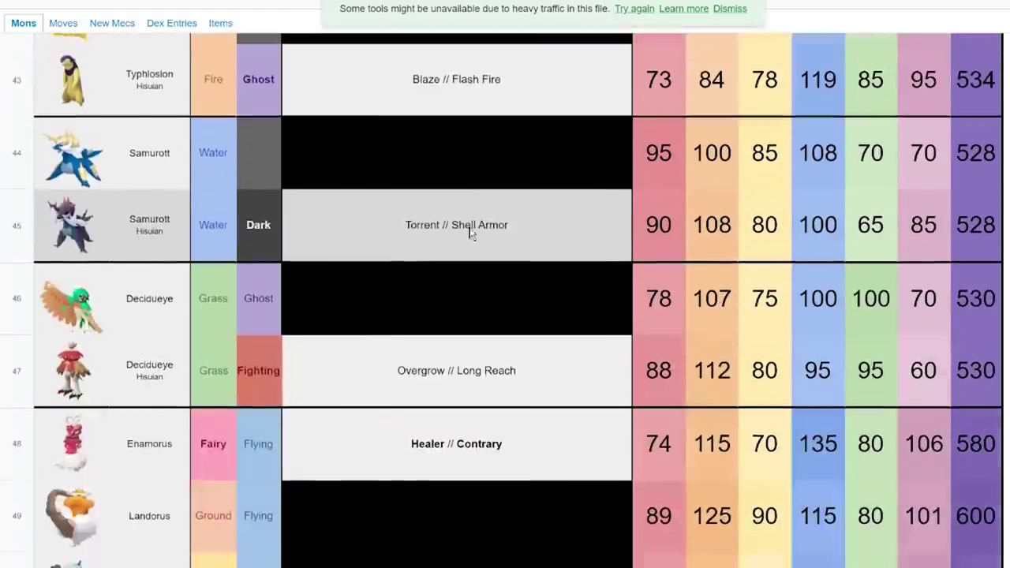
pyautogui.scroll(2, 453, 283)
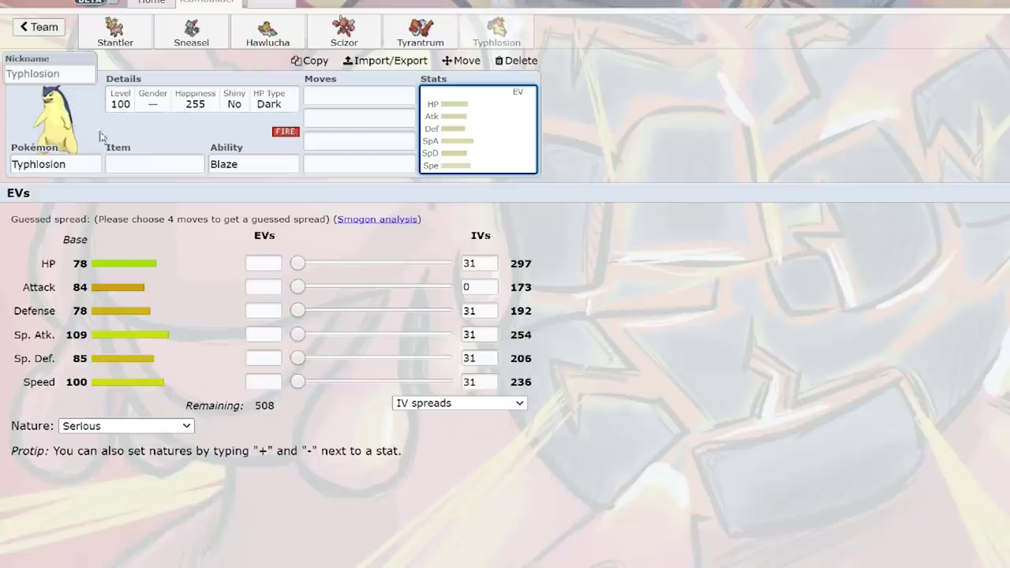
# Step: Switch to the teambuilder and search for Breloom and Chesnaught to check their stats, leaving the Pokémon search empty
pyautogui.click(88, 164)
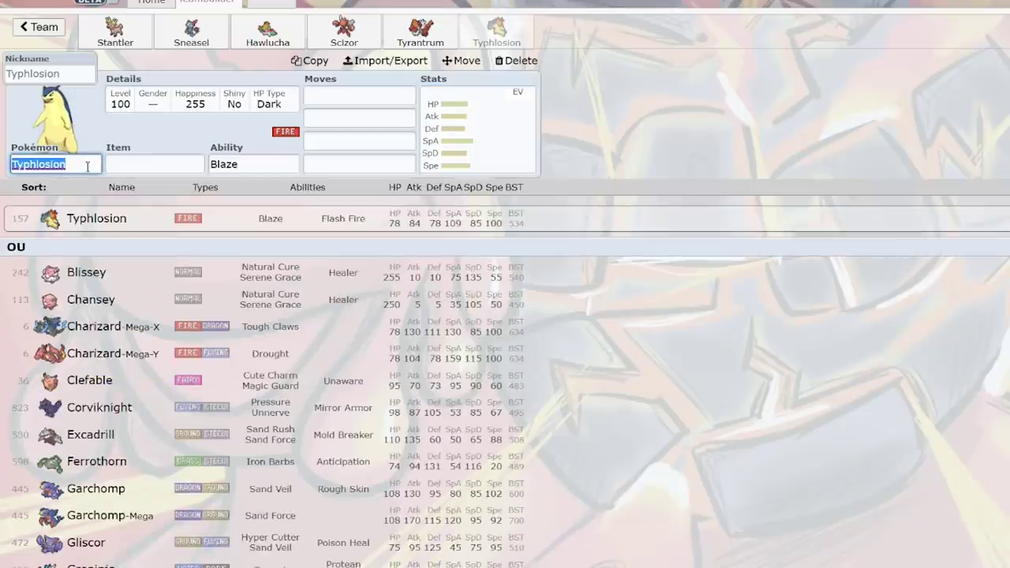
pyautogui.write('bre')
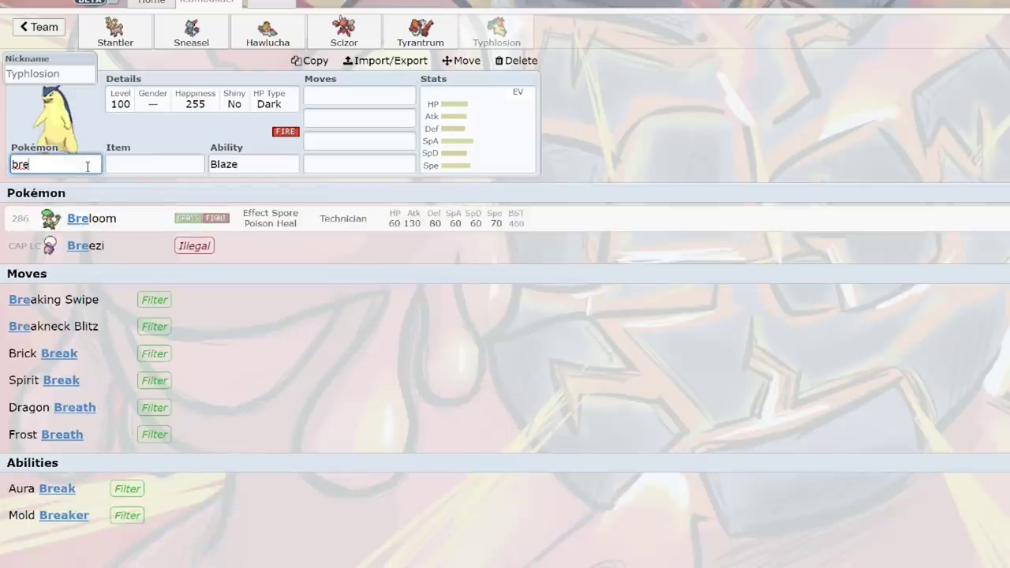
pyautogui.press('BackSpace')
pyautogui.press('BackSpace')
pyautogui.press('BackSpace')
pyautogui.write('cbe')
pyautogui.press('BackSpace')
pyautogui.press('BackSpace')
pyautogui.write('hes')
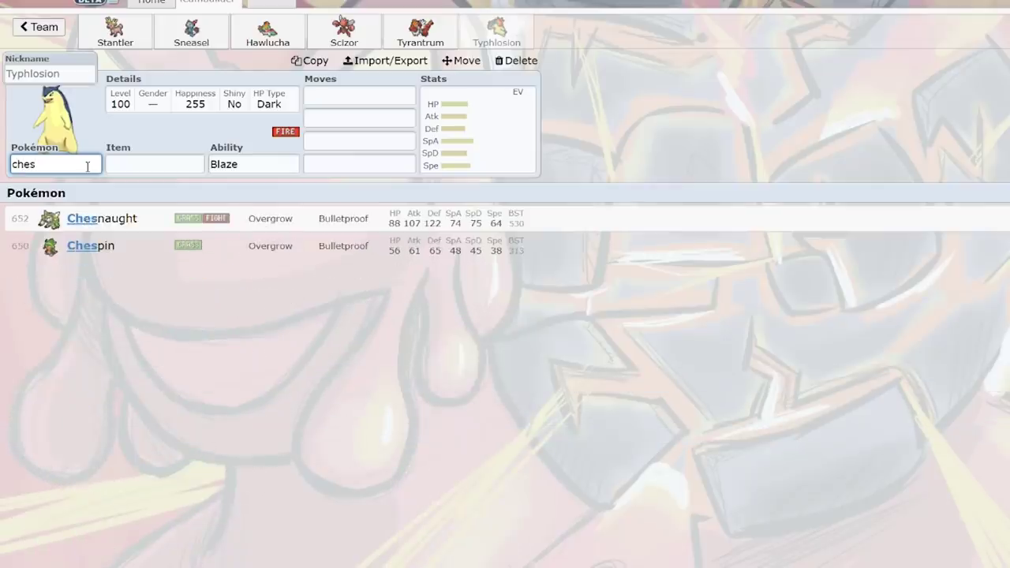
pyautogui.press('BackSpace')
pyautogui.press('BackSpace')
pyautogui.press('BackSpace')
pyautogui.press('BackSpace')
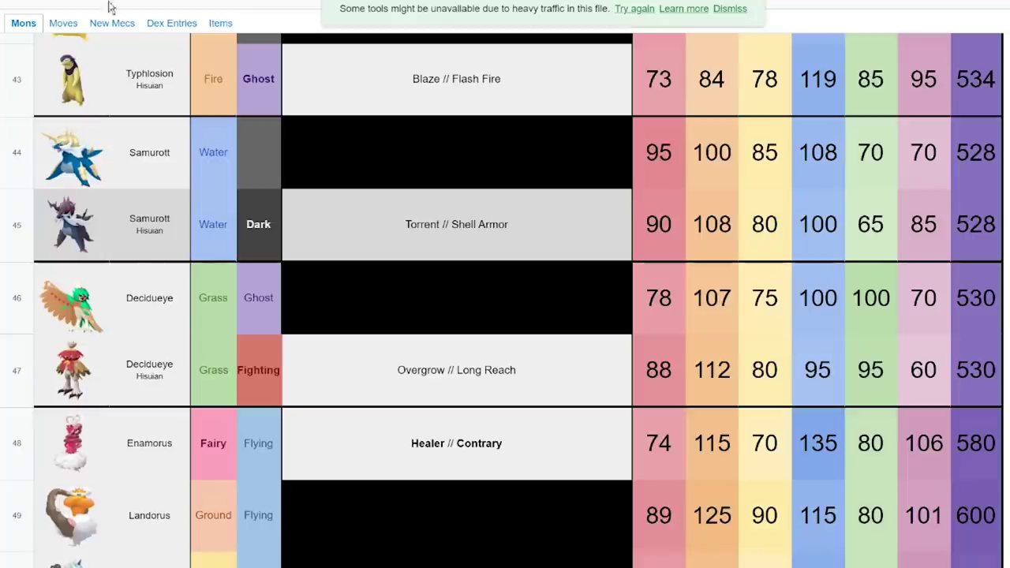
# Step: Check Hisuian Decidueye's move Triple Arrows in the spreadsheet's Moves sheet, and examine the Decidueye and Enamorus rows in the Mons sheet
pyautogui.click(60, 23)
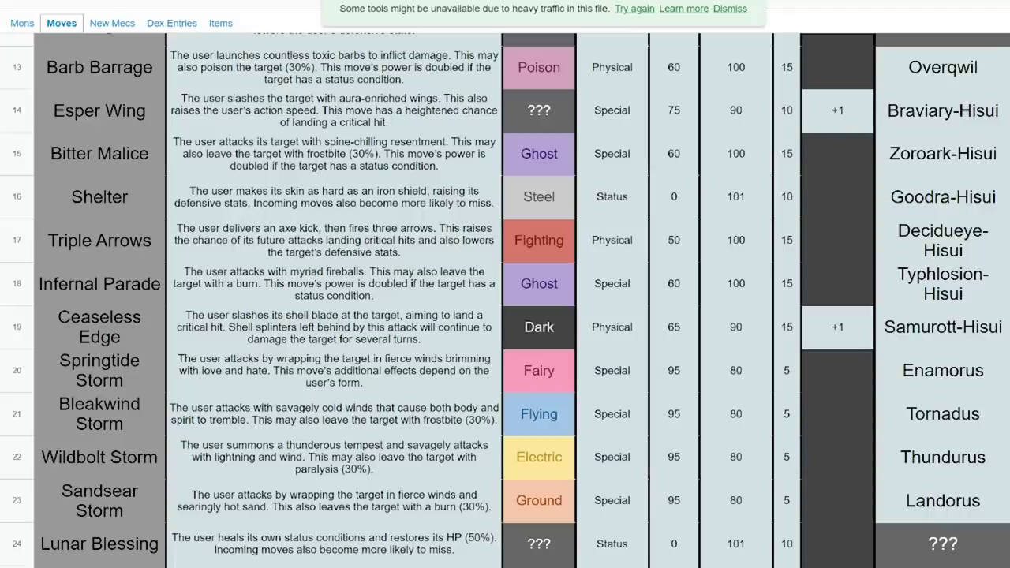
pyautogui.click(19, 24)
pyautogui.scroll(-20, 182, 237)
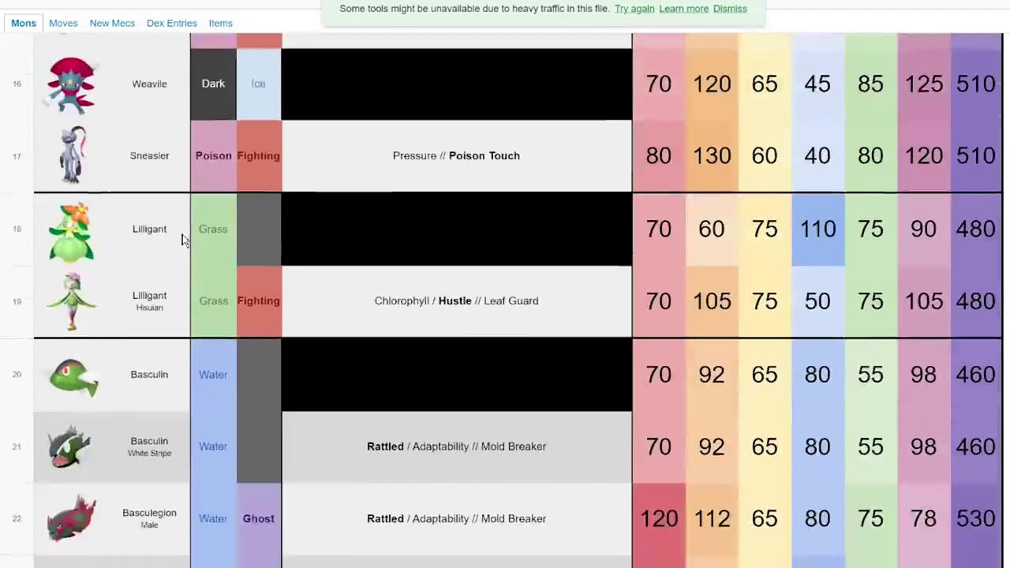
pyautogui.scroll(-9, 177, 268)
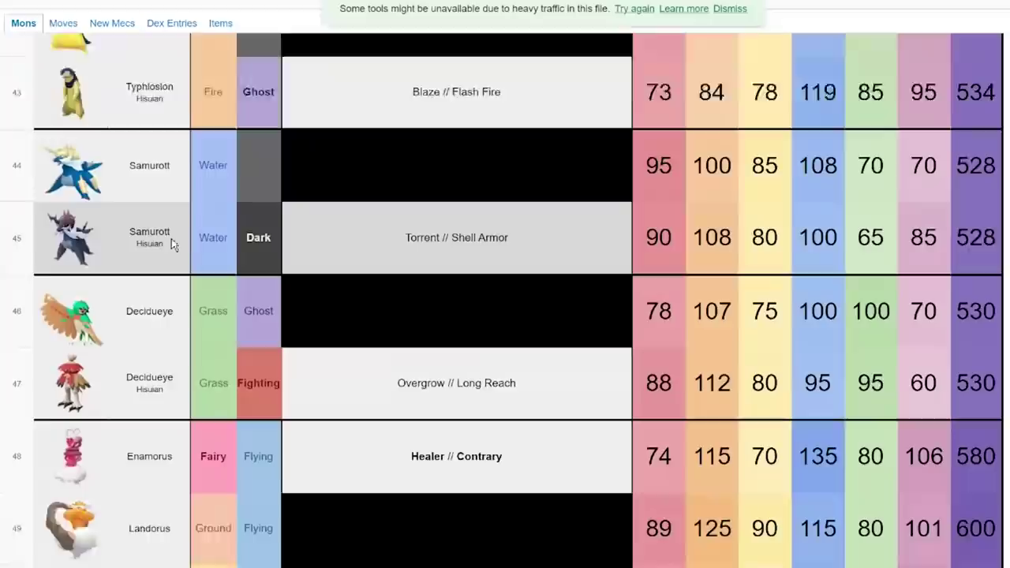
pyautogui.scroll(3, 138, 257)
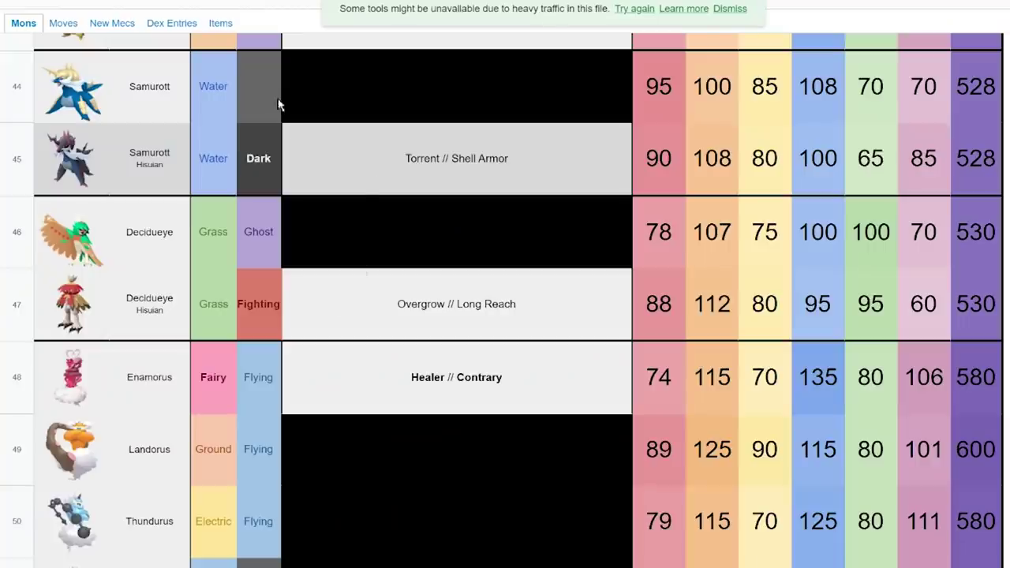
pyautogui.scroll(3, 282, 156)
pyautogui.scroll(-3, 235, 267)
pyautogui.scroll(-1, 505, 300)
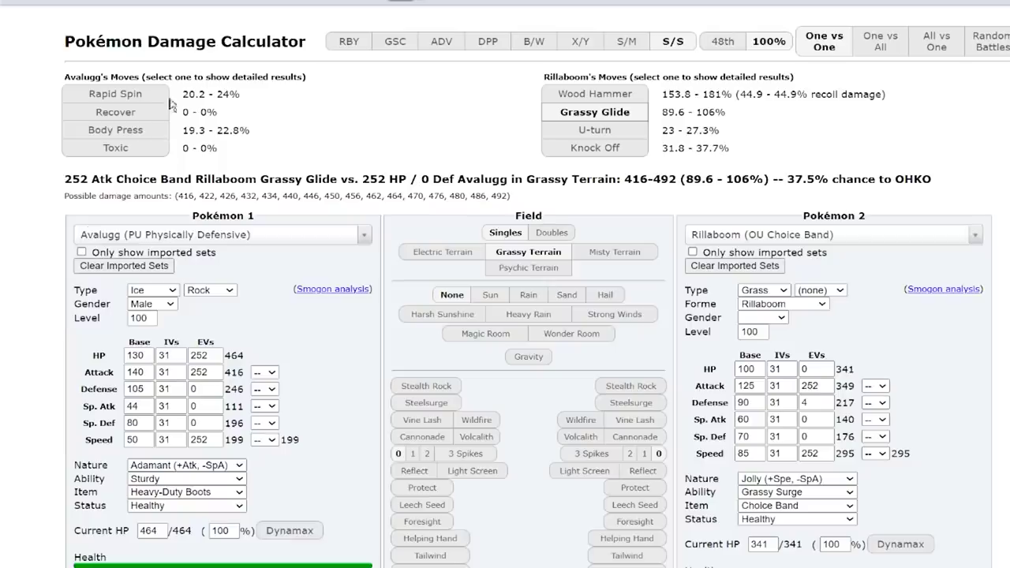
# Step: Switch to the damage calculator and give Pokémon 1 Enamorus's base HP of 74 and base Speed of 106, with a Timid nature
pyautogui.doubleClick(134, 355)
pyautogui.write('74')
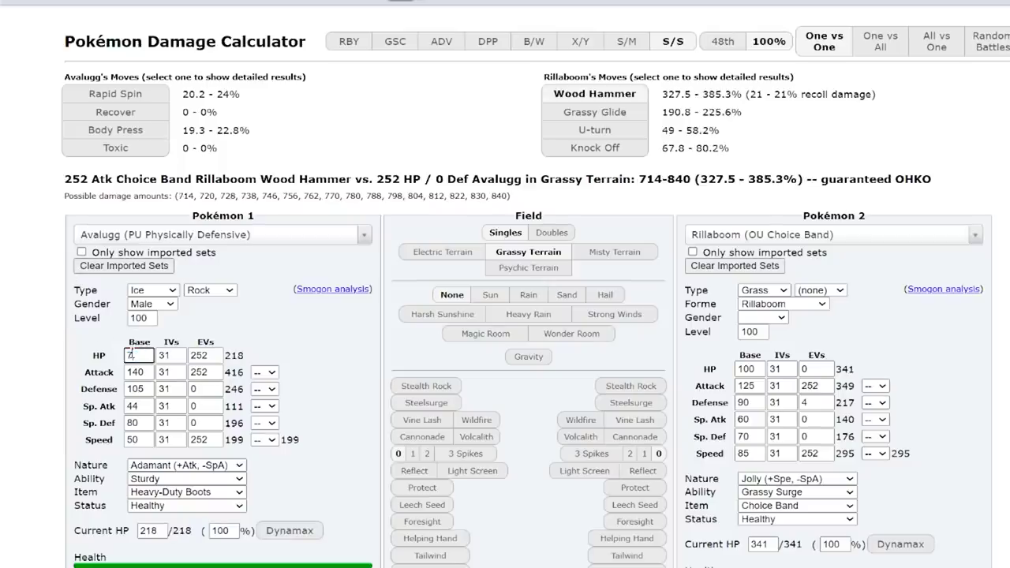
pyautogui.doubleClick(131, 440)
pyautogui.write('106')
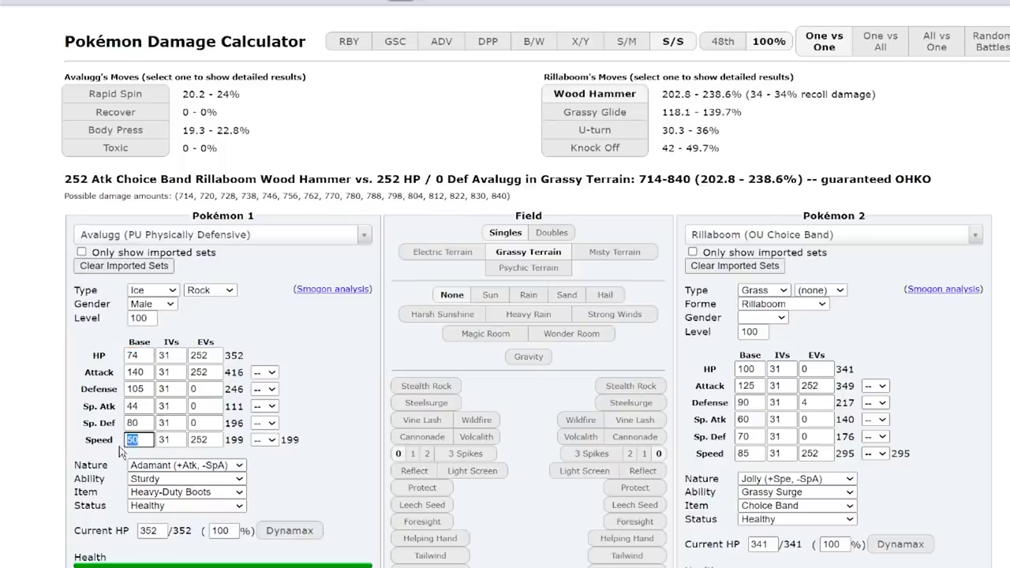
pyautogui.click(226, 466)
pyautogui.press('t')
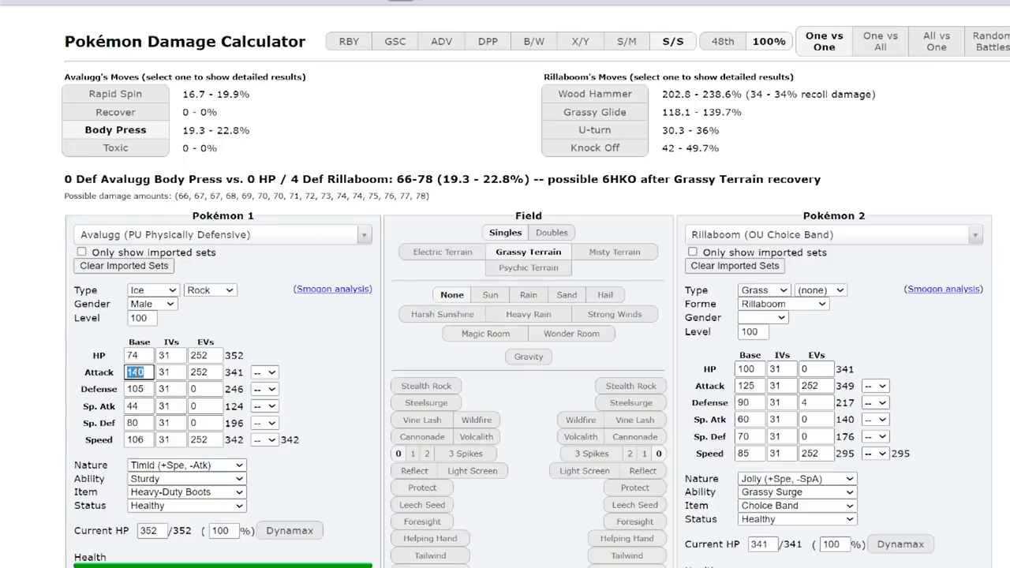
# Step: Set Pokémon 1's base Attack to 115, base Defense to 70 and base Special Attack to 135
pyautogui.press('BackSpace')
pyautogui.write('5')
pyautogui.doubleClick(136, 389)
pyautogui.write('70')
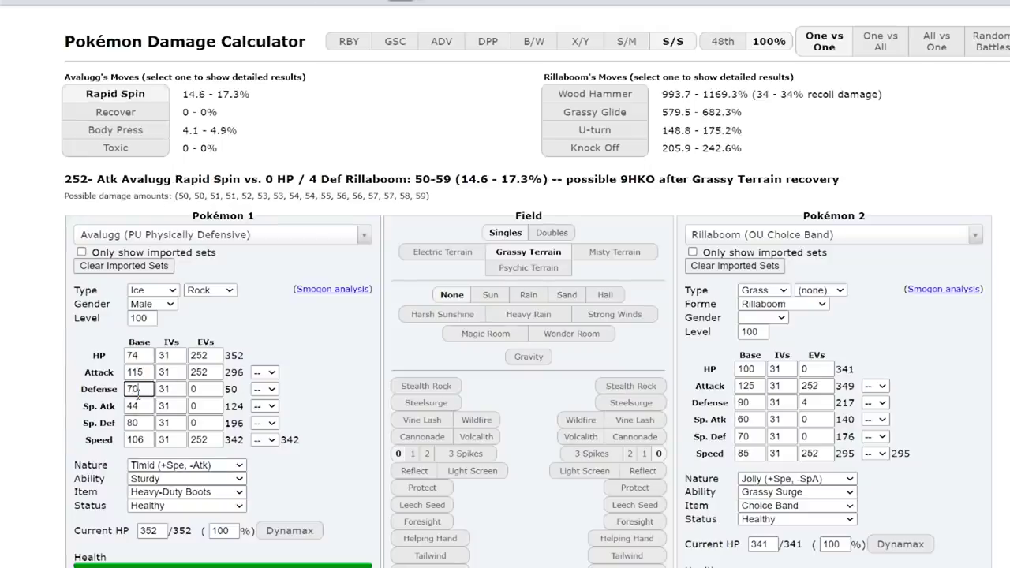
pyautogui.doubleClick(136, 406)
pyautogui.write('130')
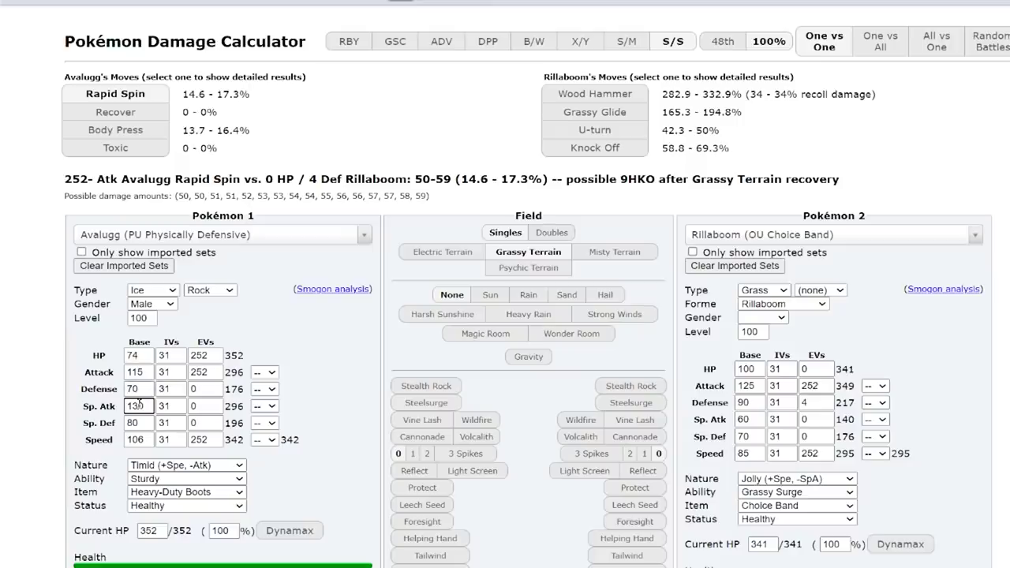
pyautogui.click(139, 405)
pyautogui.press('BackSpace')
pyautogui.write('5')
# Step: Set Pokémon 1's Special Attack EVs to 252 and its Attack and HP EVs to 0
pyautogui.doubleClick(197, 406)
pyautogui.write('252')
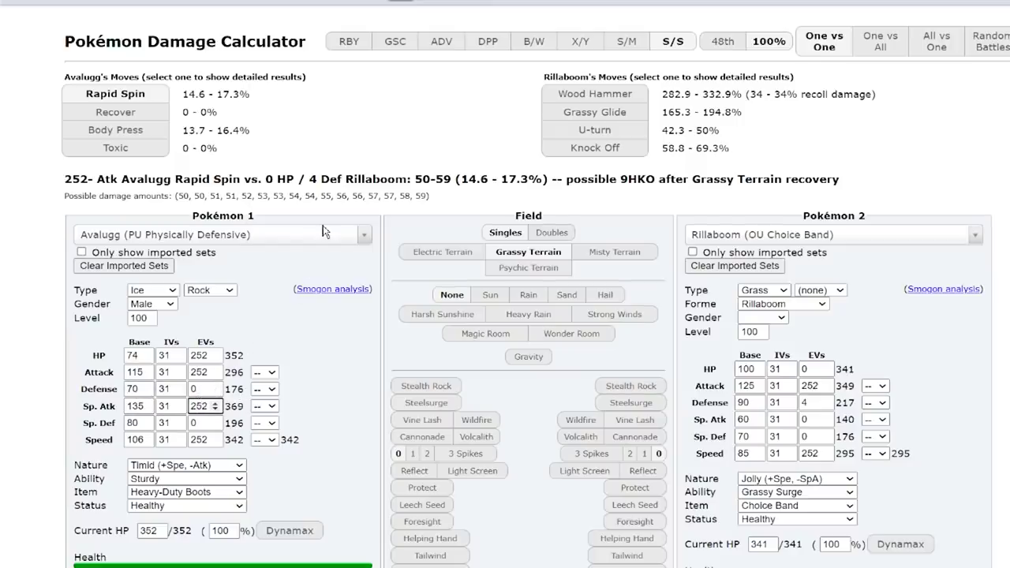
pyautogui.doubleClick(198, 374)
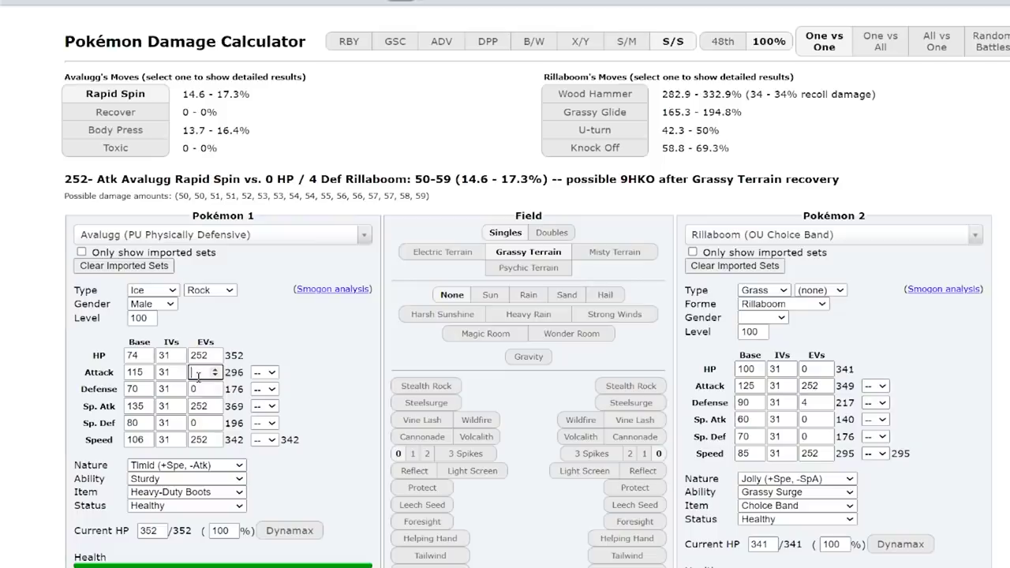
pyautogui.write('0')
pyautogui.doubleClick(198, 355)
pyautogui.write('0')
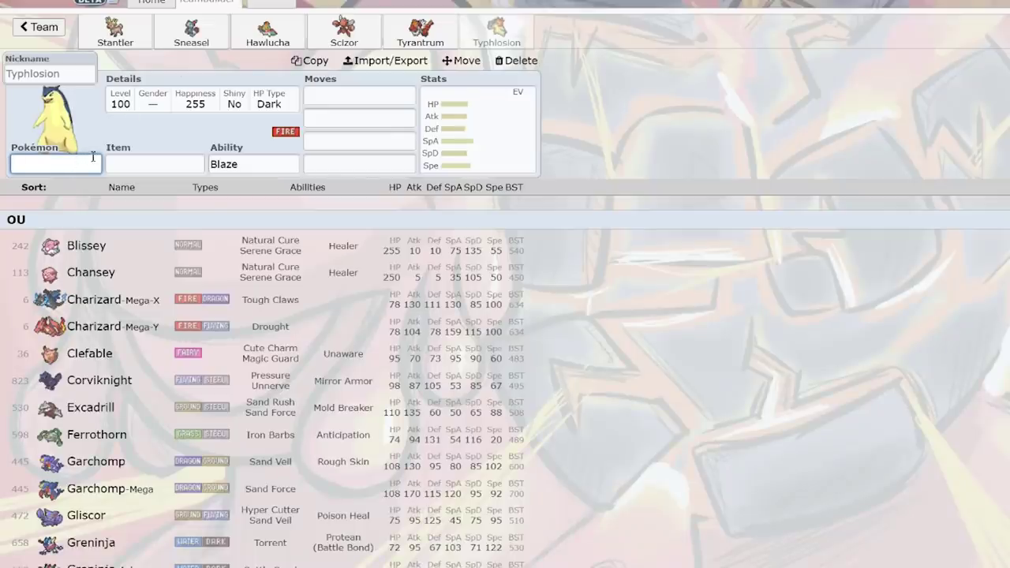
# Step: Switch to the teambuilder, replace Typhlosion with Tornadus and search its moves for names starting with S
pyautogui.write('torn')
pyautogui.click(232, 220)
pyautogui.click(320, 137)
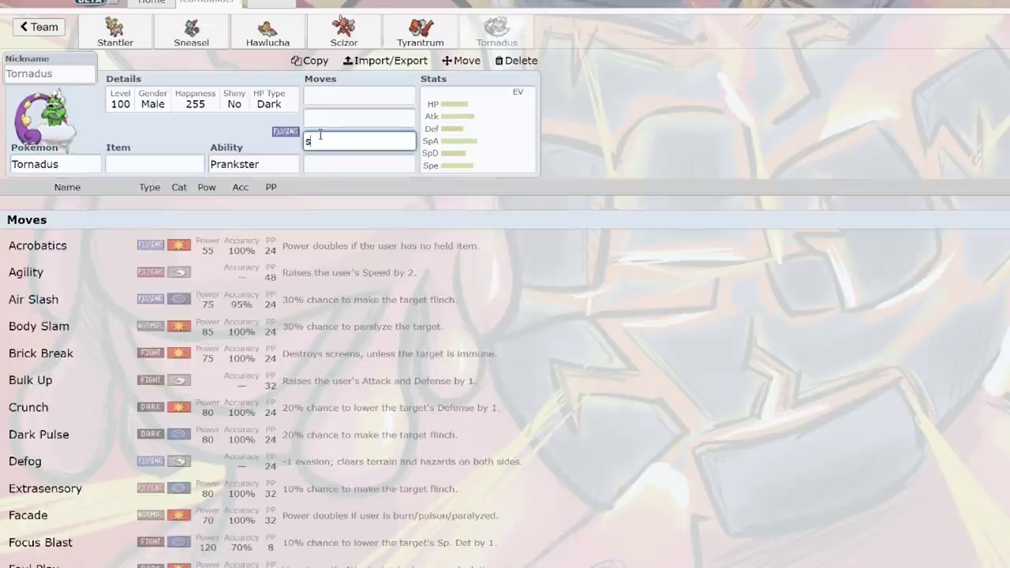
pyautogui.write('s')
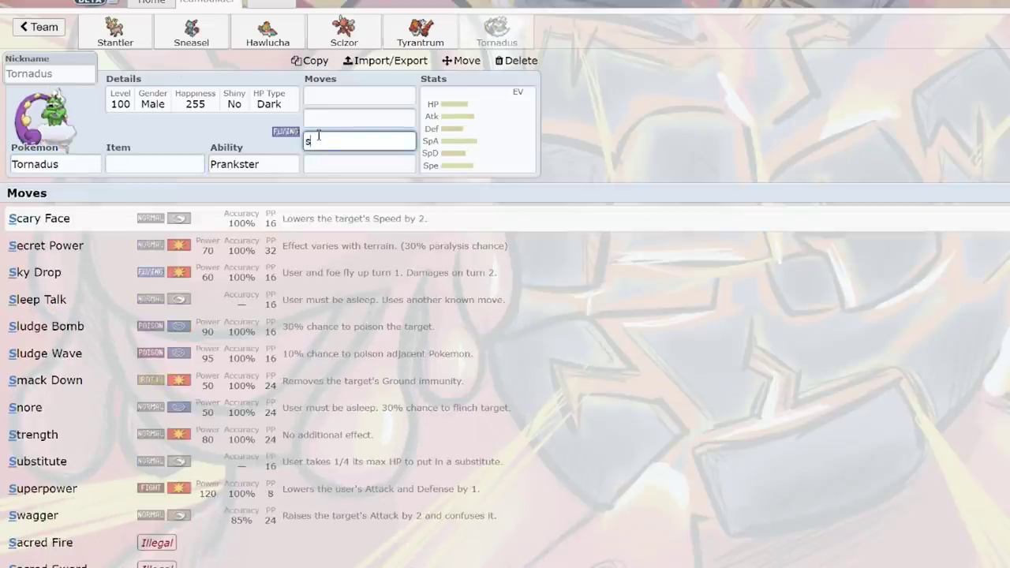
# Step: Replace Tornadus with Thundurus and look through its list of available moves
pyautogui.click(82, 161)
pyautogui.write('thu')
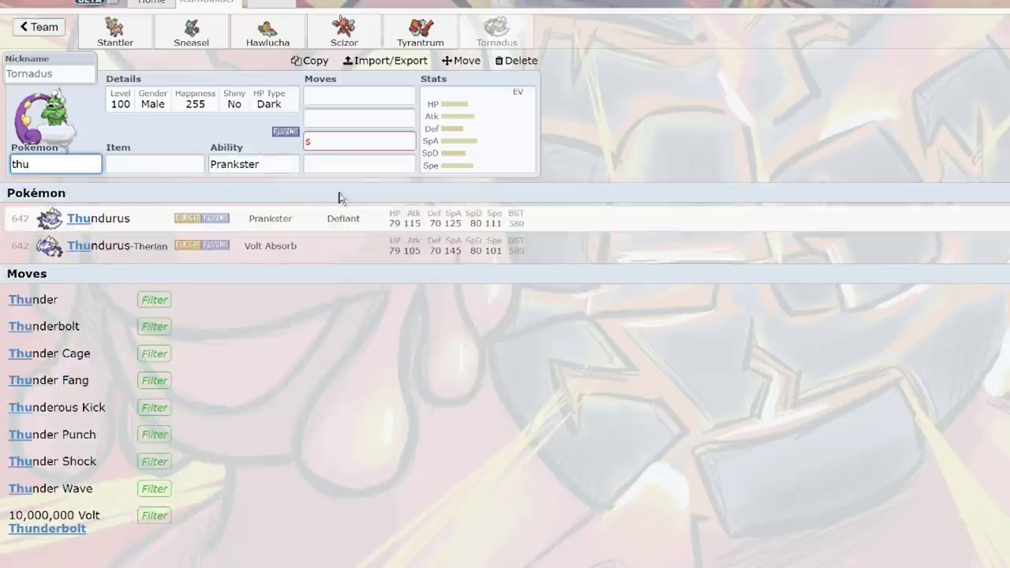
pyautogui.press('Return')
pyautogui.click(360, 140)
pyautogui.scroll(-5, 226, 444)
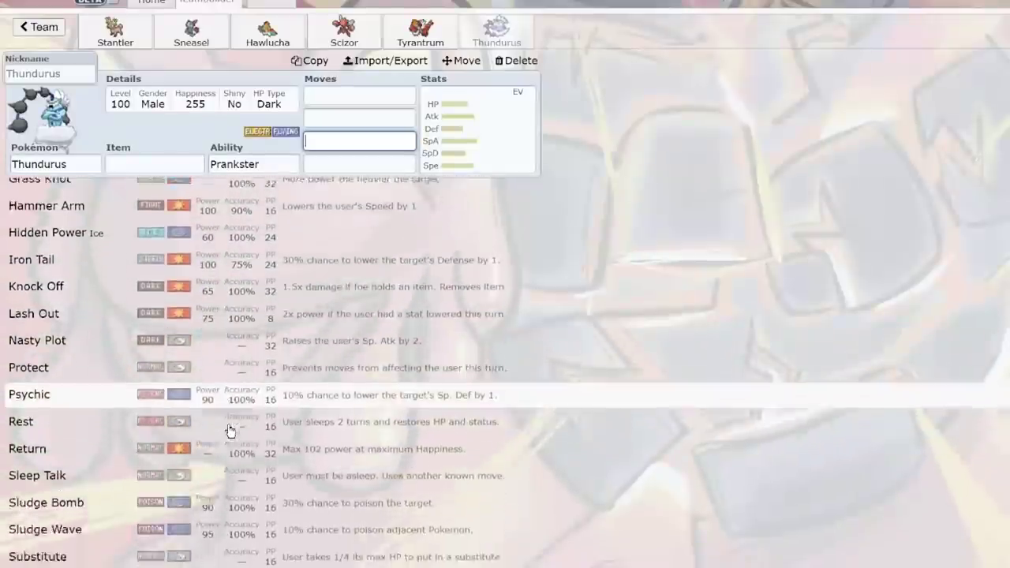
# Step: Replace Thundurus with Landorus-Therian and search its moves for "sup"
pyautogui.click(88, 164)
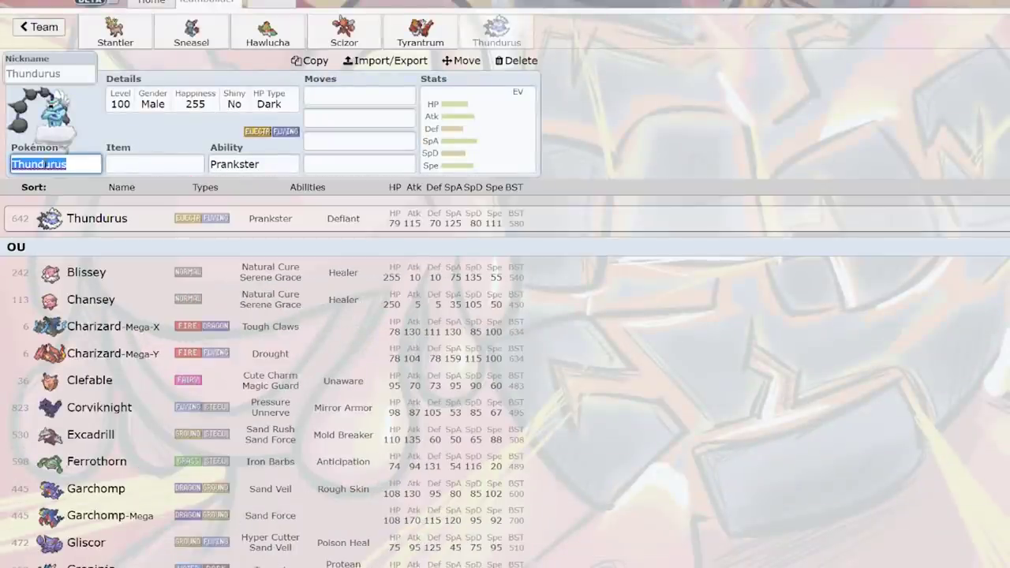
pyautogui.write('lan')
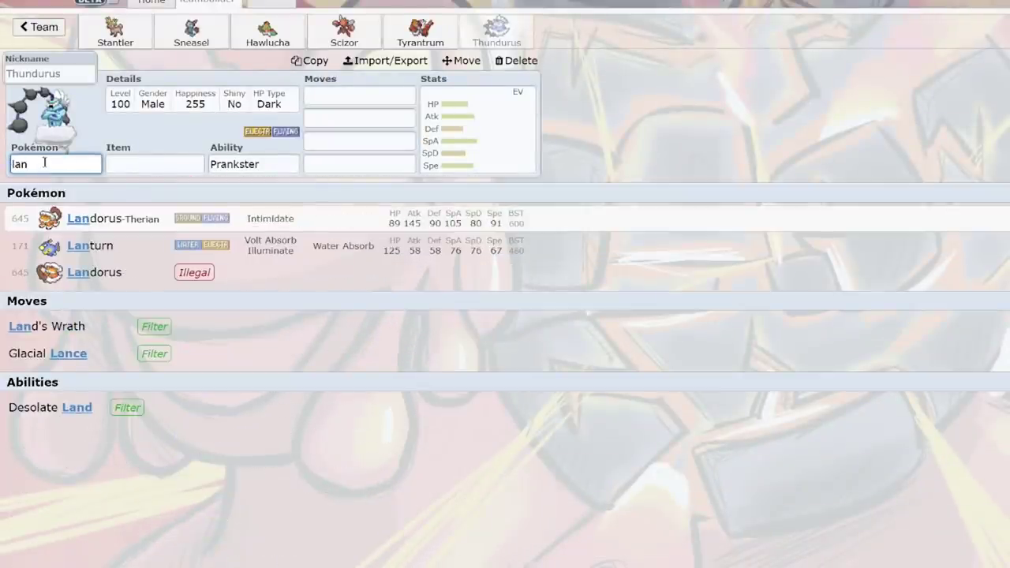
pyautogui.click(349, 224)
pyautogui.click(334, 120)
pyautogui.write('sup')
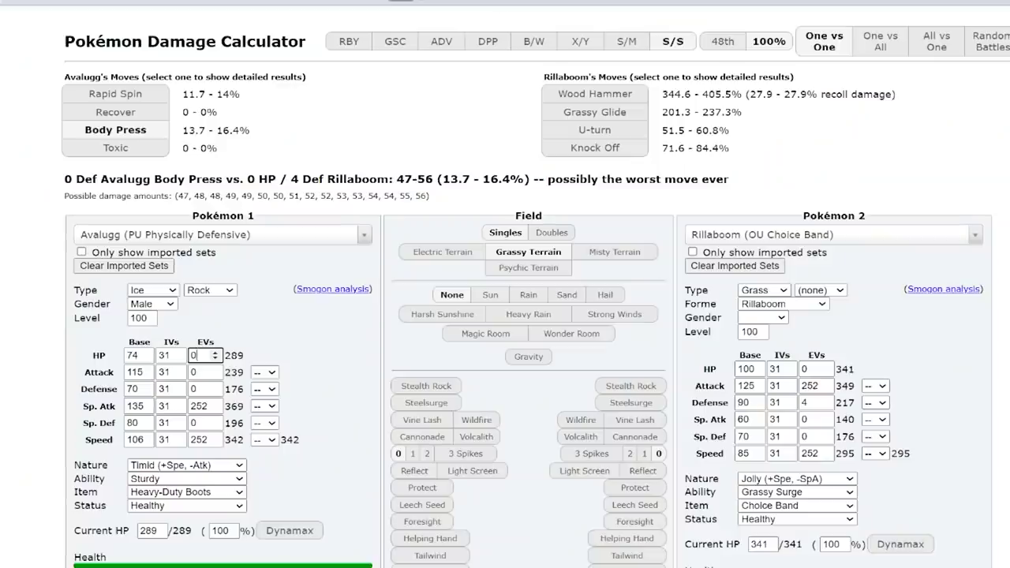
# Step: Switch to the damage calculator, load Kartana's OU Paper Cut set as Pokémon 2 and change its item to Leppa Berry
pyautogui.click(772, 236)
pyautogui.write('kart')
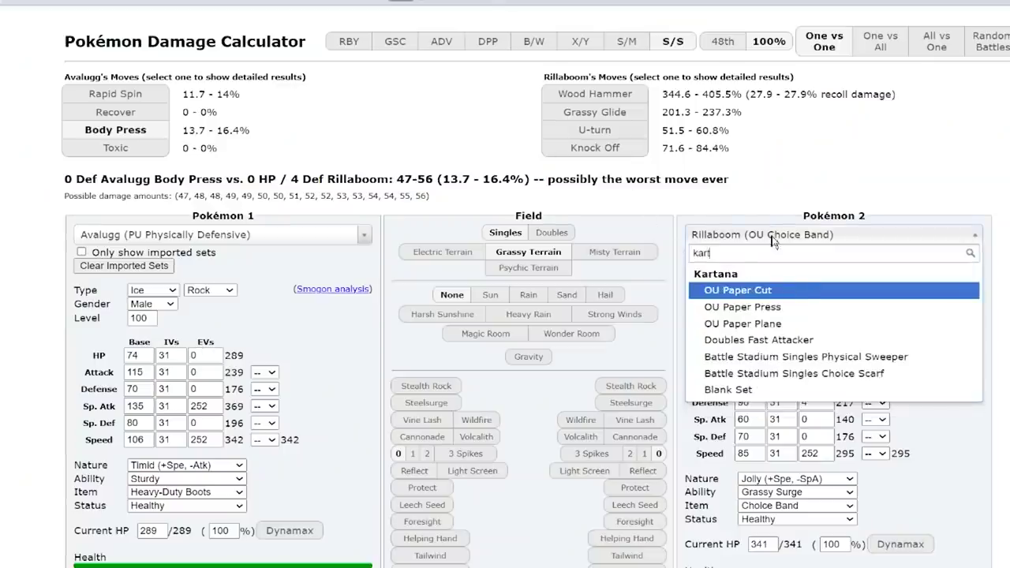
pyautogui.press('Return')
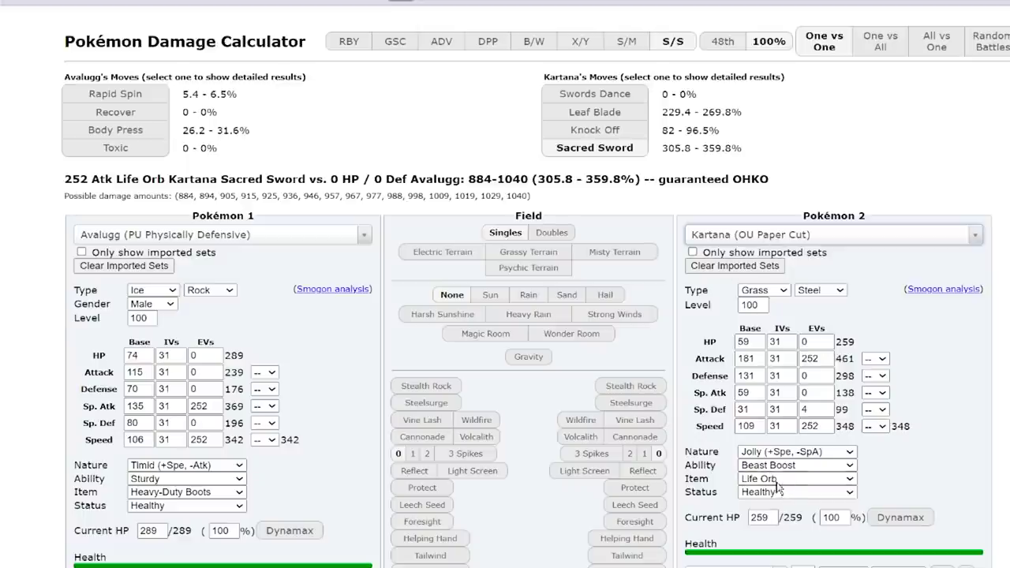
pyautogui.press('Up')
pyautogui.scroll(-1, 315, 316)
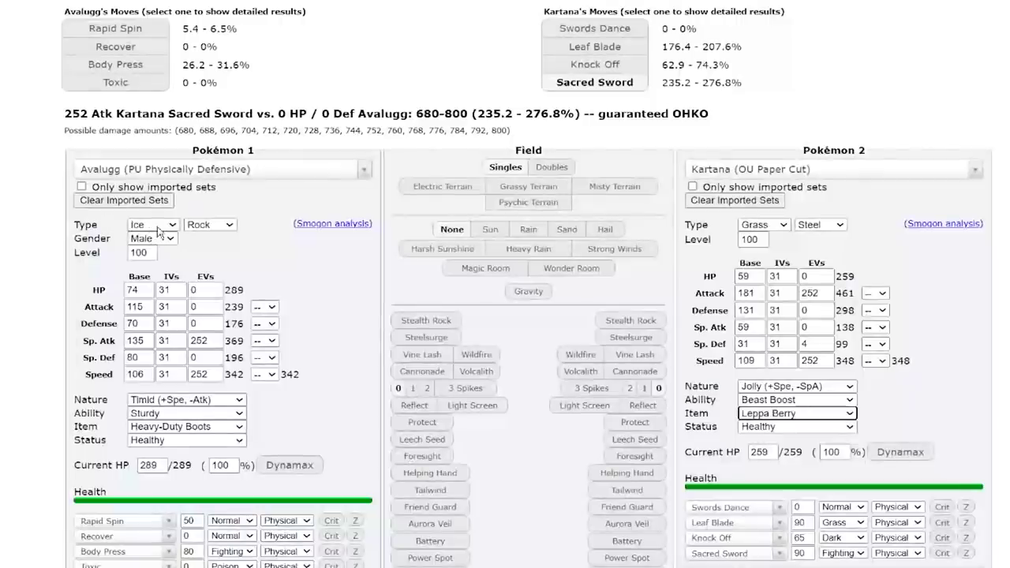
# Step: Set Pokémon 1's types to Flying and Fairy
pyautogui.scroll(-1, 148, 228)
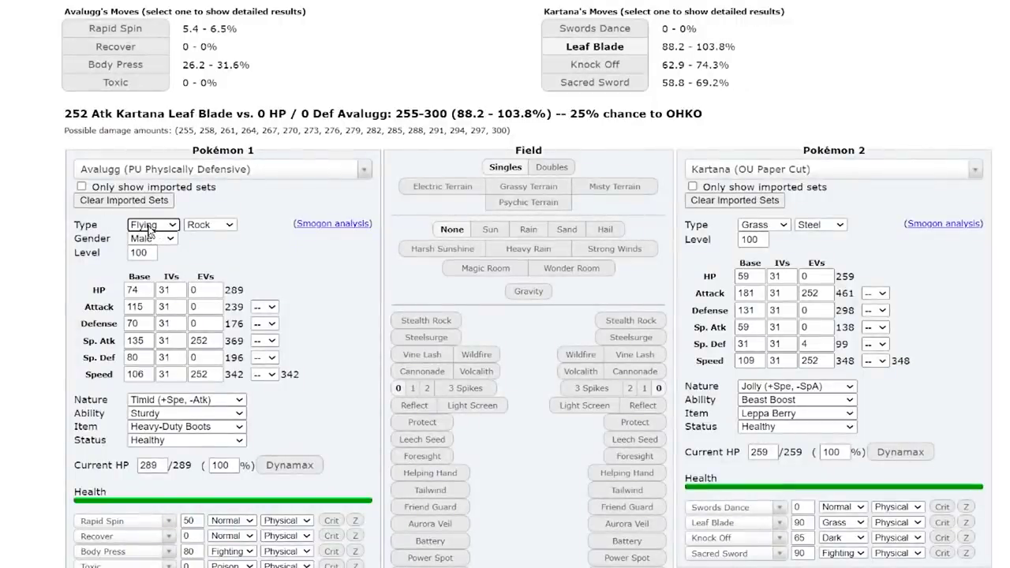
pyautogui.click(207, 226)
pyautogui.scroll(-1, 208, 229)
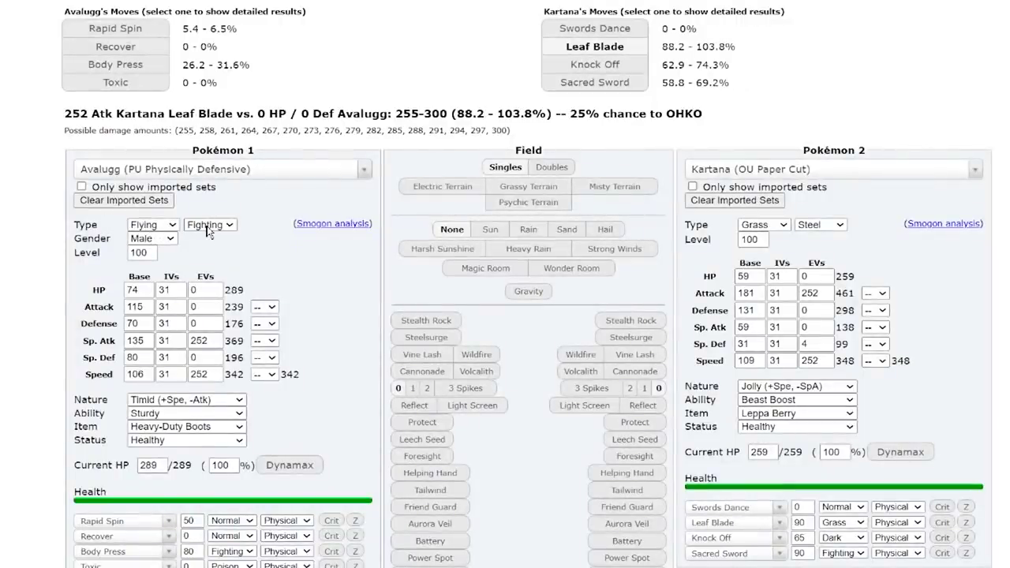
pyautogui.scroll(-5, 208, 229)
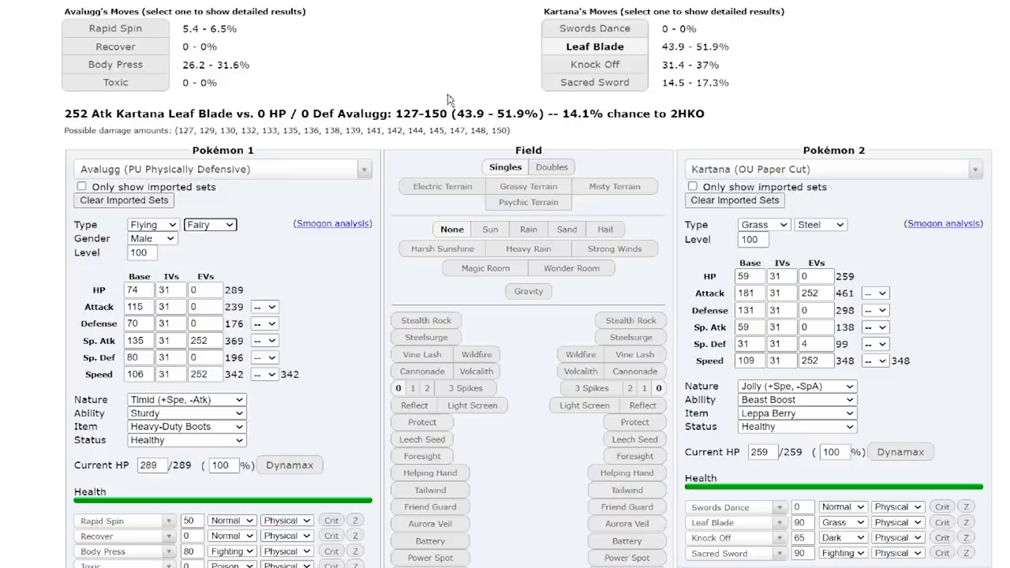
# Step: Replace Kartana's Swords Dance with Smart Strike in the damage calculator
pyautogui.click(758, 516)
pyautogui.write('smart')
pyautogui.press('Return')
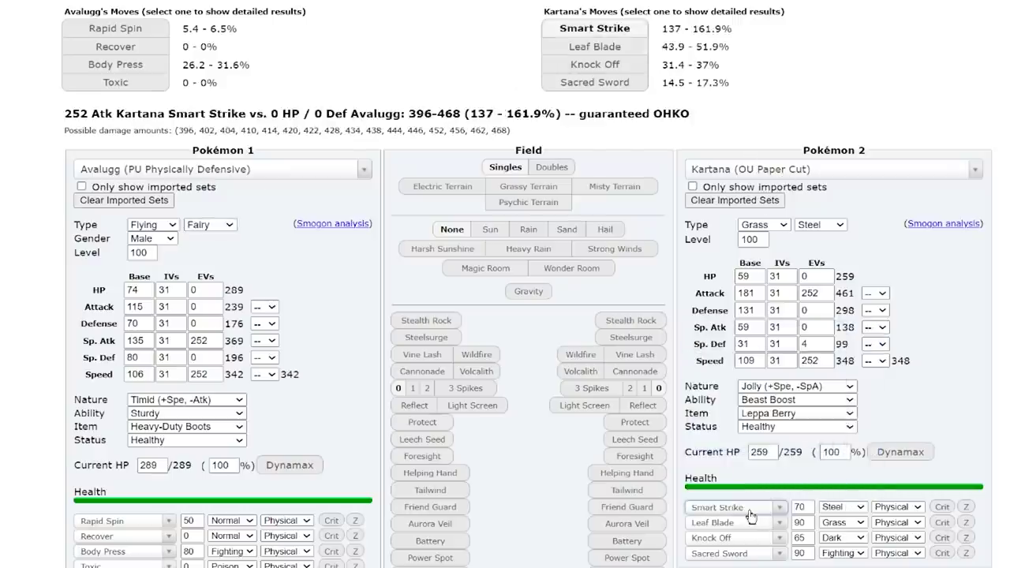
# Step: Load Latios's OU Choice Specs set as Pokémon 2
pyautogui.scroll(1, 599, 150)
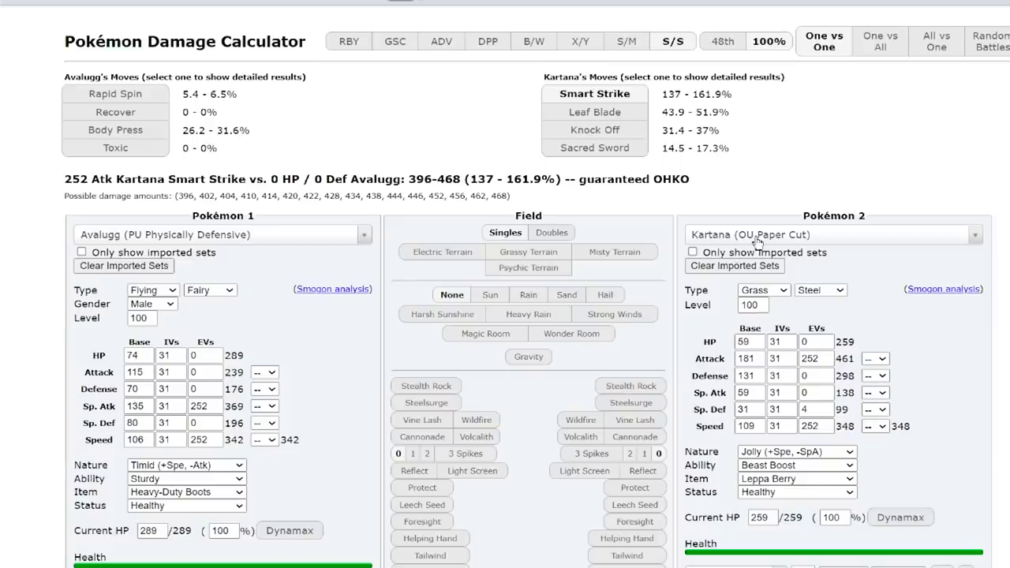
pyautogui.click(756, 235)
pyautogui.write('latios')
pyautogui.press('Return')
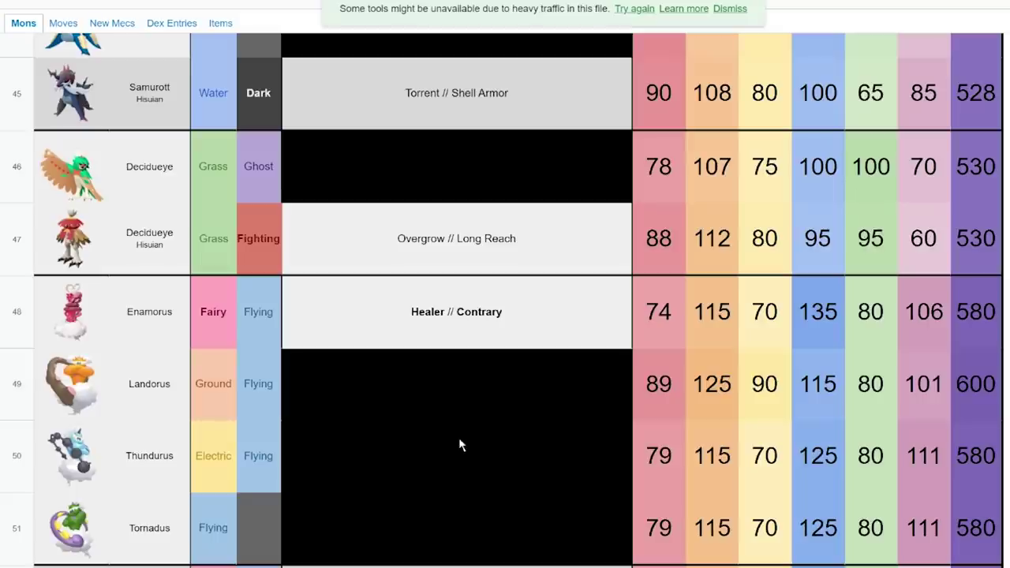
# Step: Check Enamorus Therian Forme's stats in the datamine spreadsheet and set Pokémon 1's base Speed to 46 with 0 Speed EVs in the damage calculator
pyautogui.scroll(-4, 462, 444)
pyautogui.scroll(-1, 465, 300)
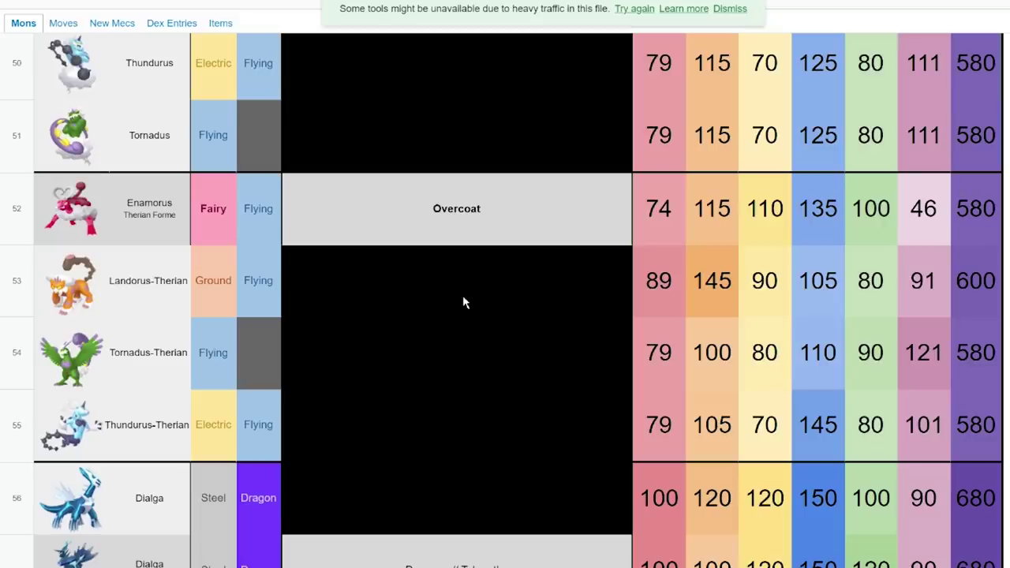
pyautogui.scroll(2, 765, 225)
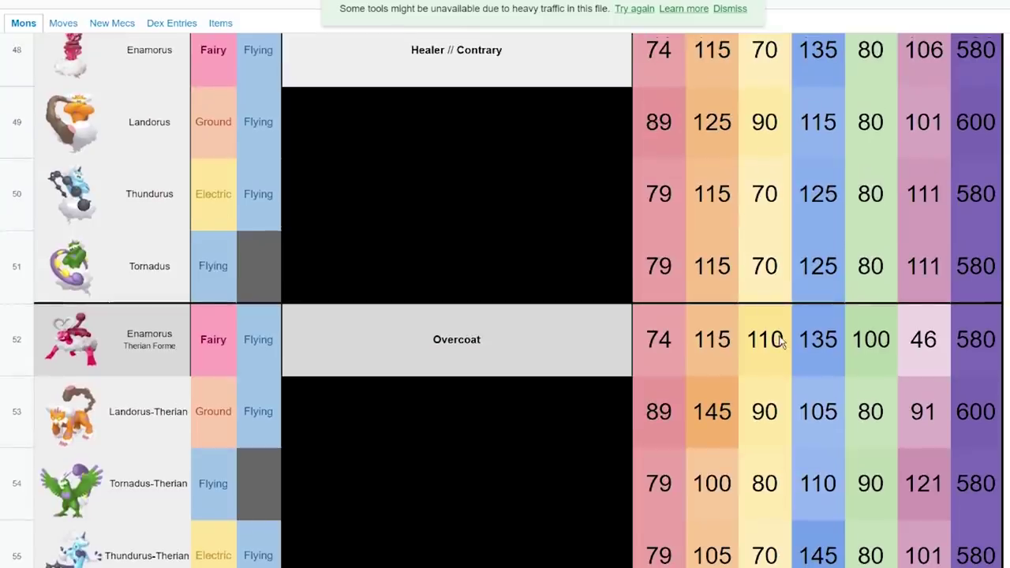
pyautogui.scroll(1, 785, 347)
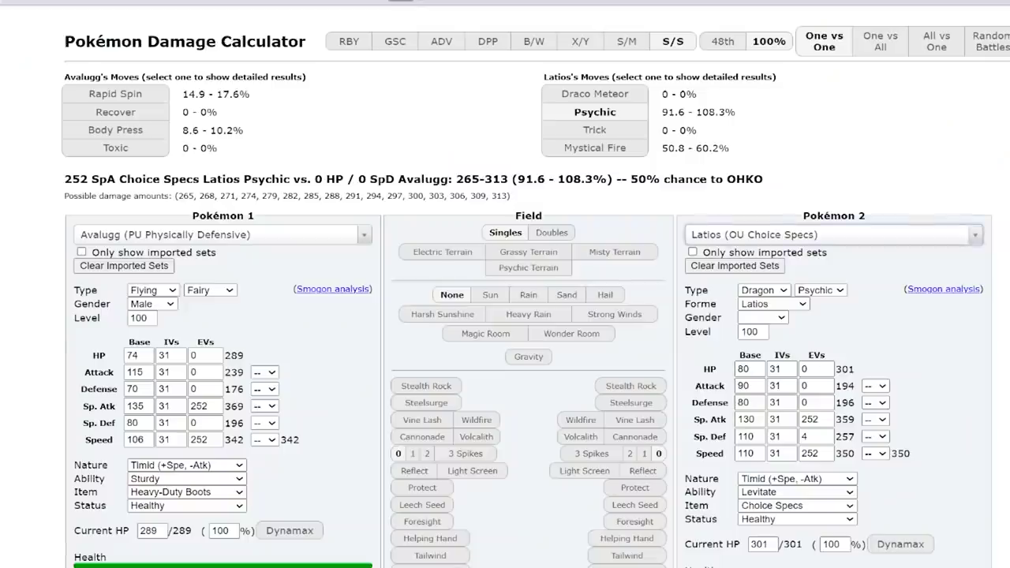
pyautogui.doubleClick(140, 440)
pyautogui.write('46')
pyautogui.doubleClick(197, 439)
pyautogui.write('0')
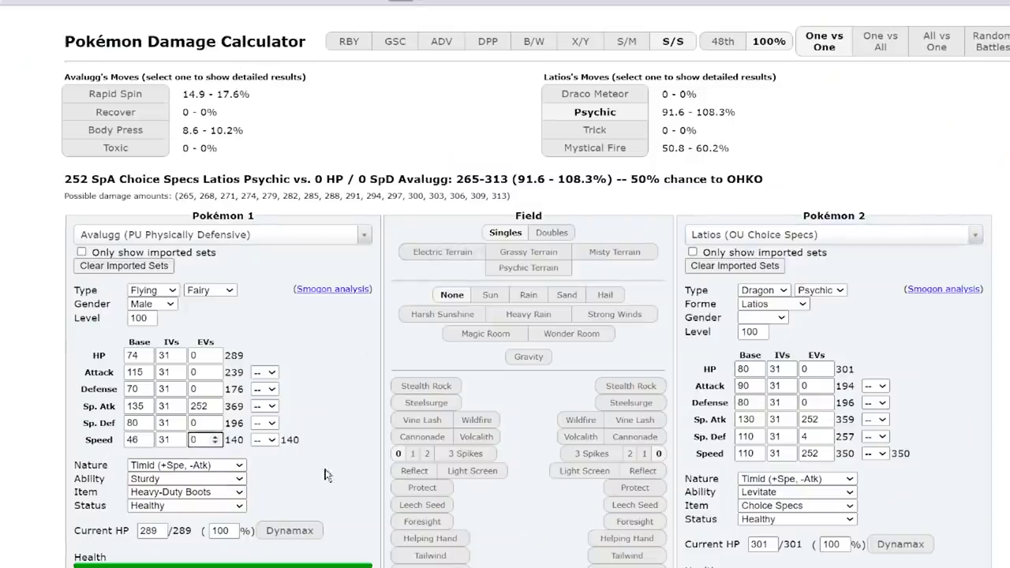
pyautogui.press('Tab')
pyautogui.press('Tab')
pyautogui.press('a')
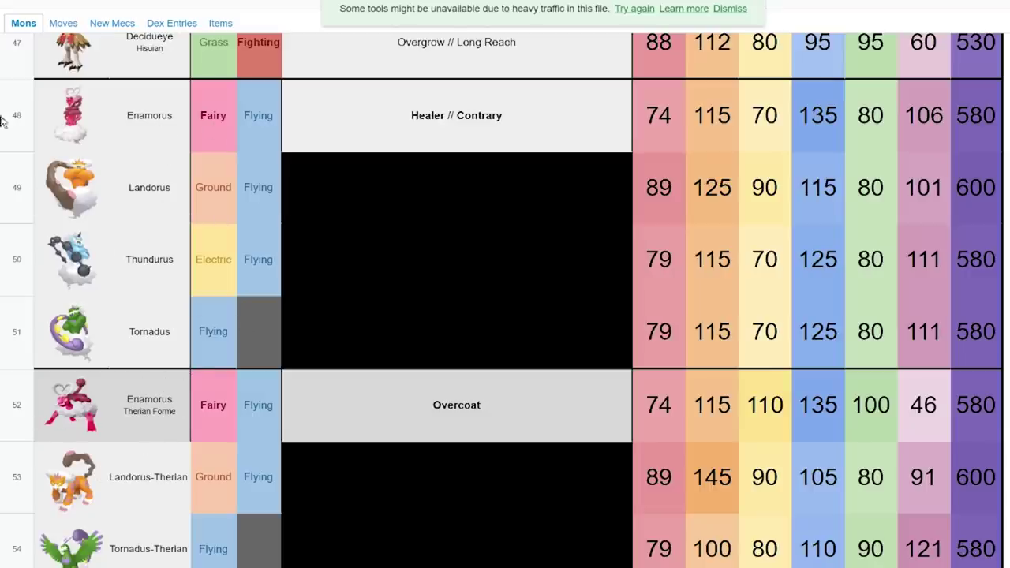
# Step: Return to the datamine spreadsheet and examine the rows for Dialga, Palkia and their Origin formes
pyautogui.scroll(-5, 182, 179)
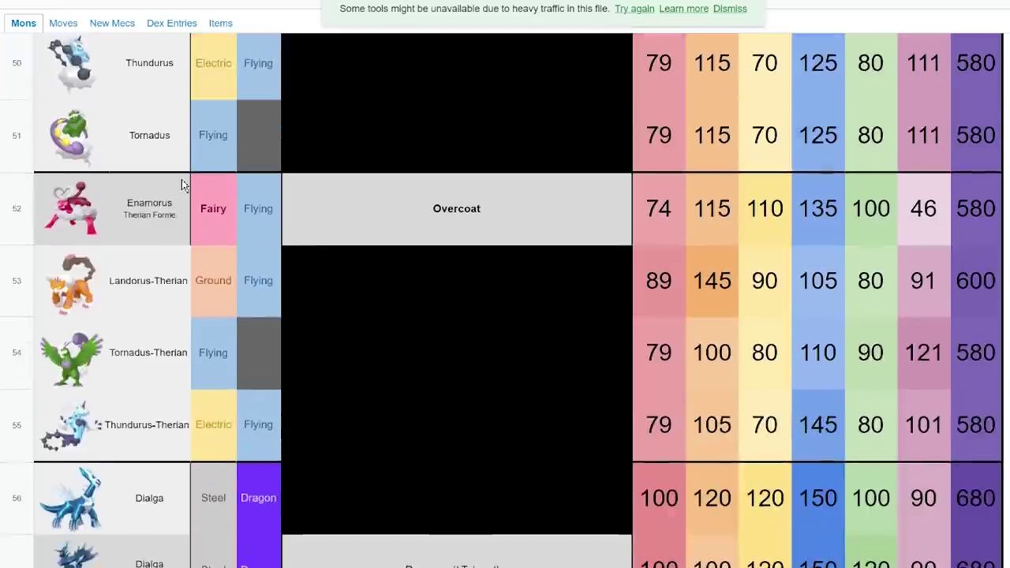
pyautogui.scroll(-1, 270, 329)
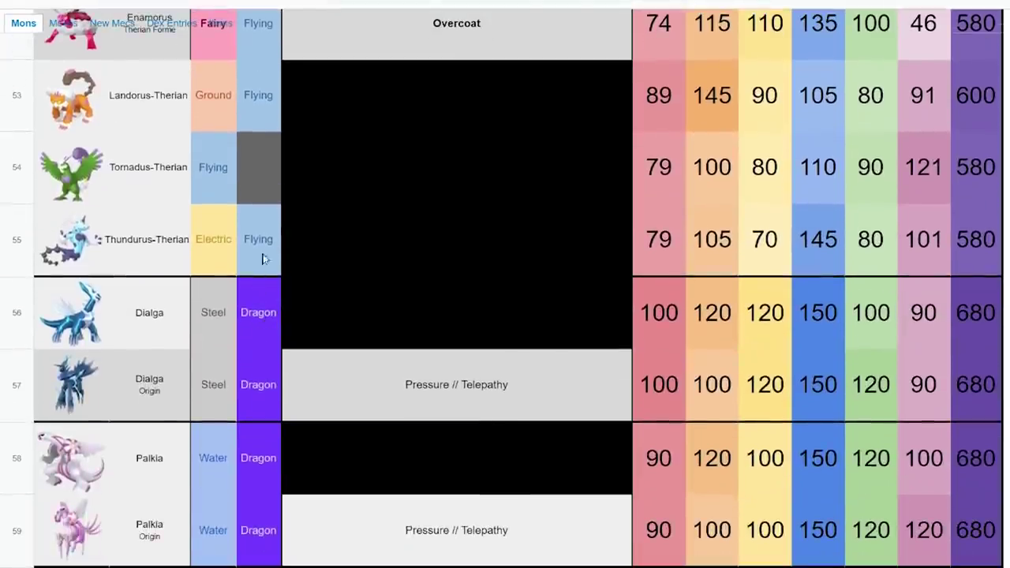